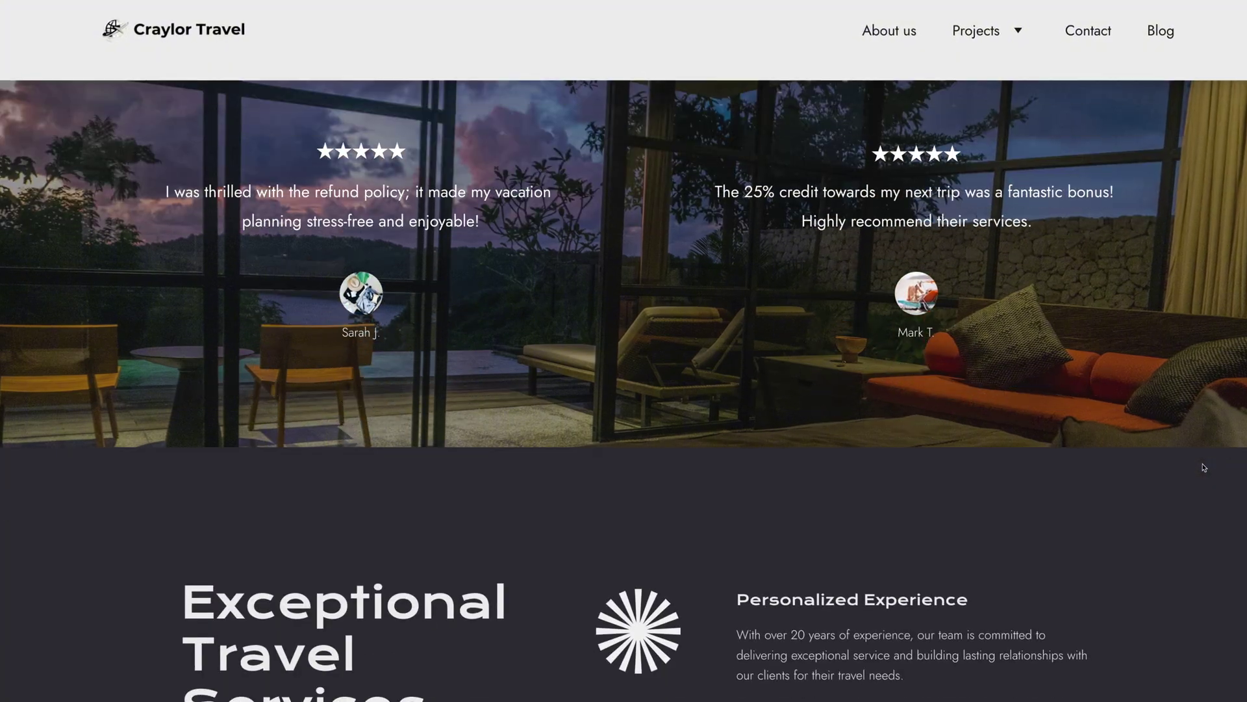
pyautogui.scroll(-5, 1217, 469)
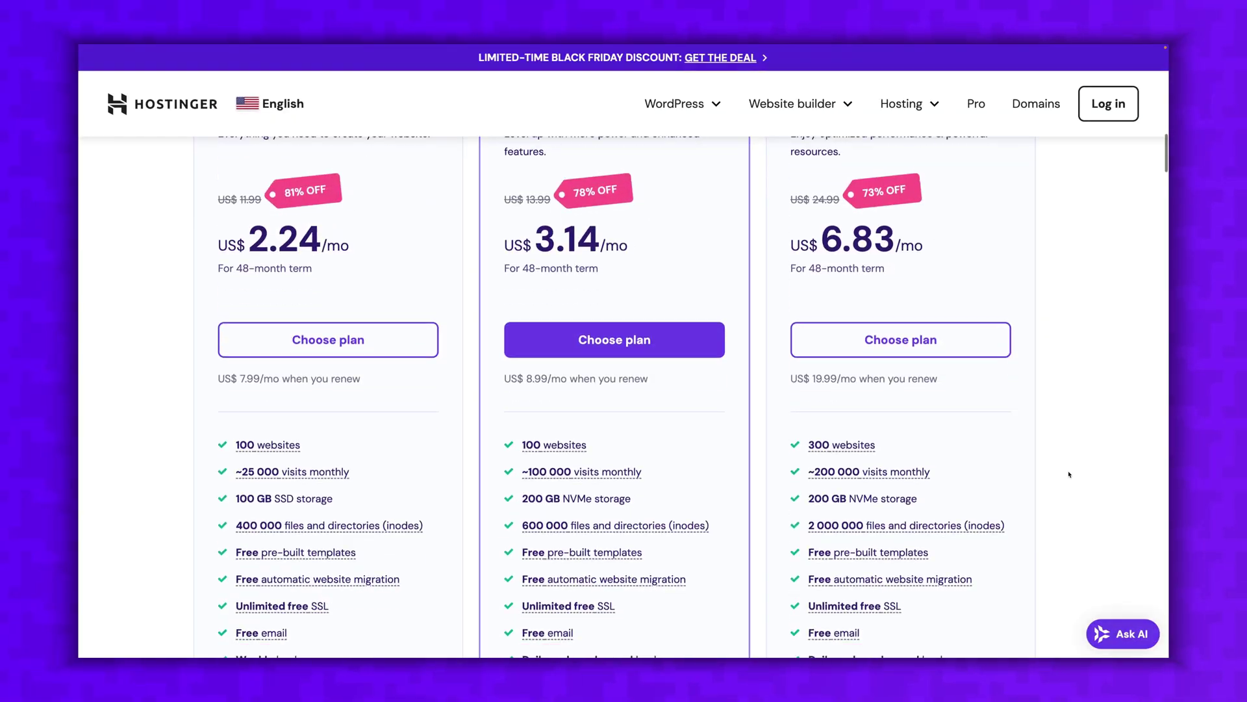
# Step: Examine the prices and features of the hosting plans, focusing on the Business plan's website limit, storage and website builder tools
pyautogui.scroll(-2, 1068, 475)
pyautogui.scroll(-2, 1069, 474)
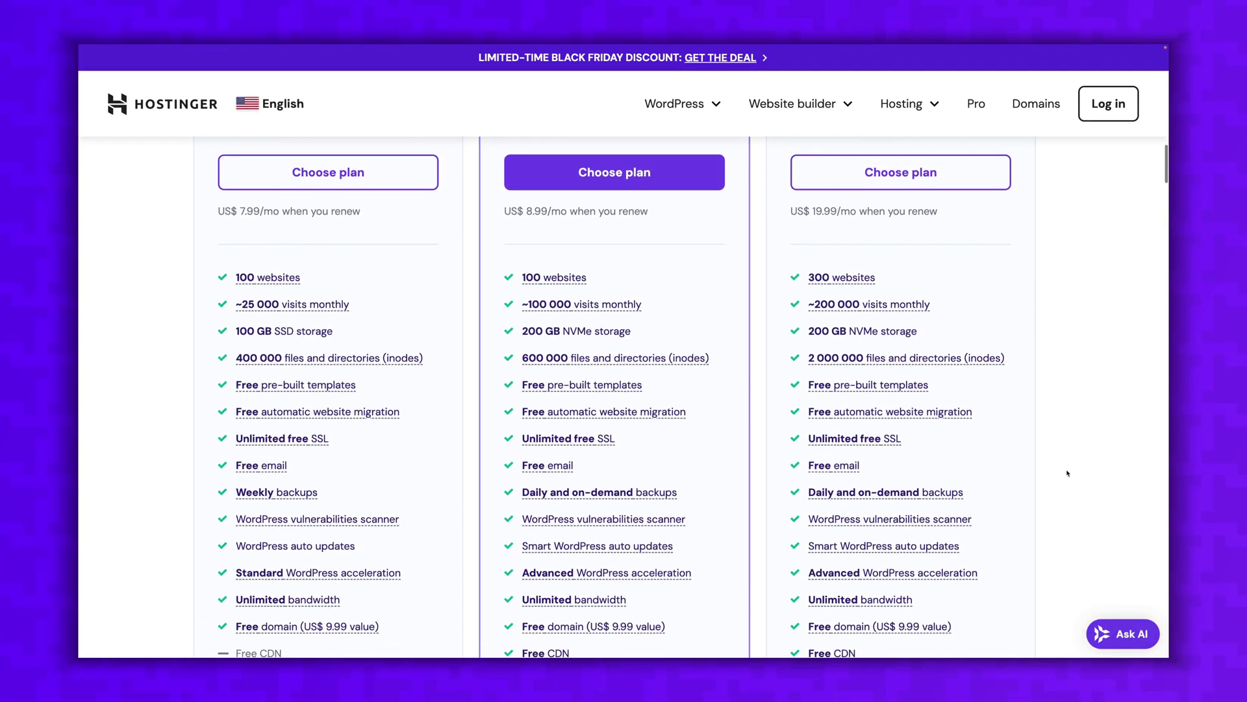
pyautogui.scroll(2, 1069, 475)
pyautogui.scroll(3, 1069, 474)
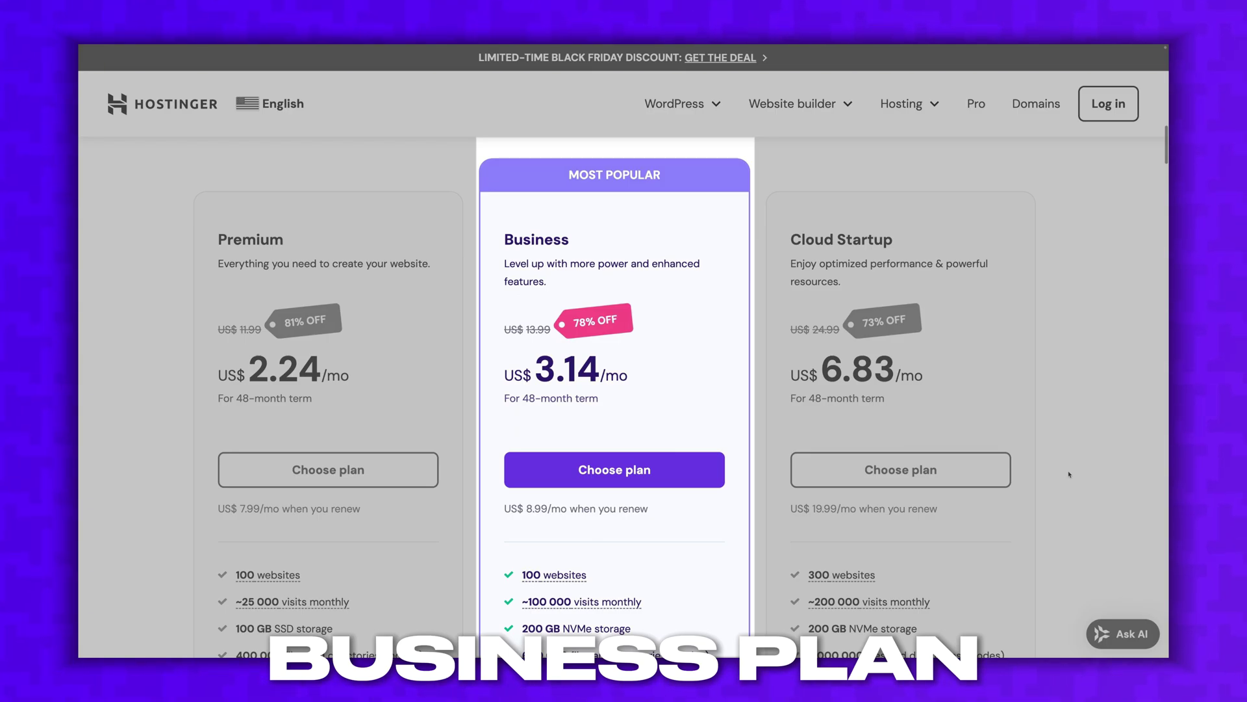
pyautogui.scroll(-10, 593, 482)
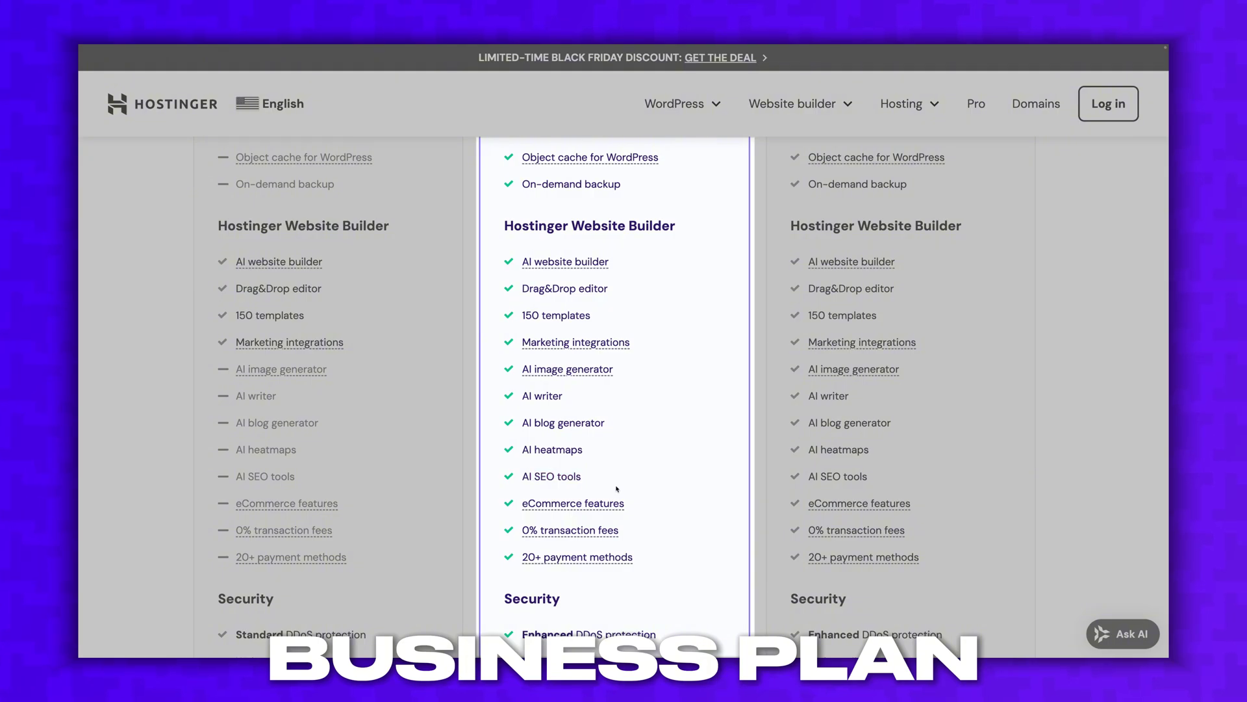
pyautogui.scroll(10, 617, 489)
pyautogui.moveTo(568, 280)
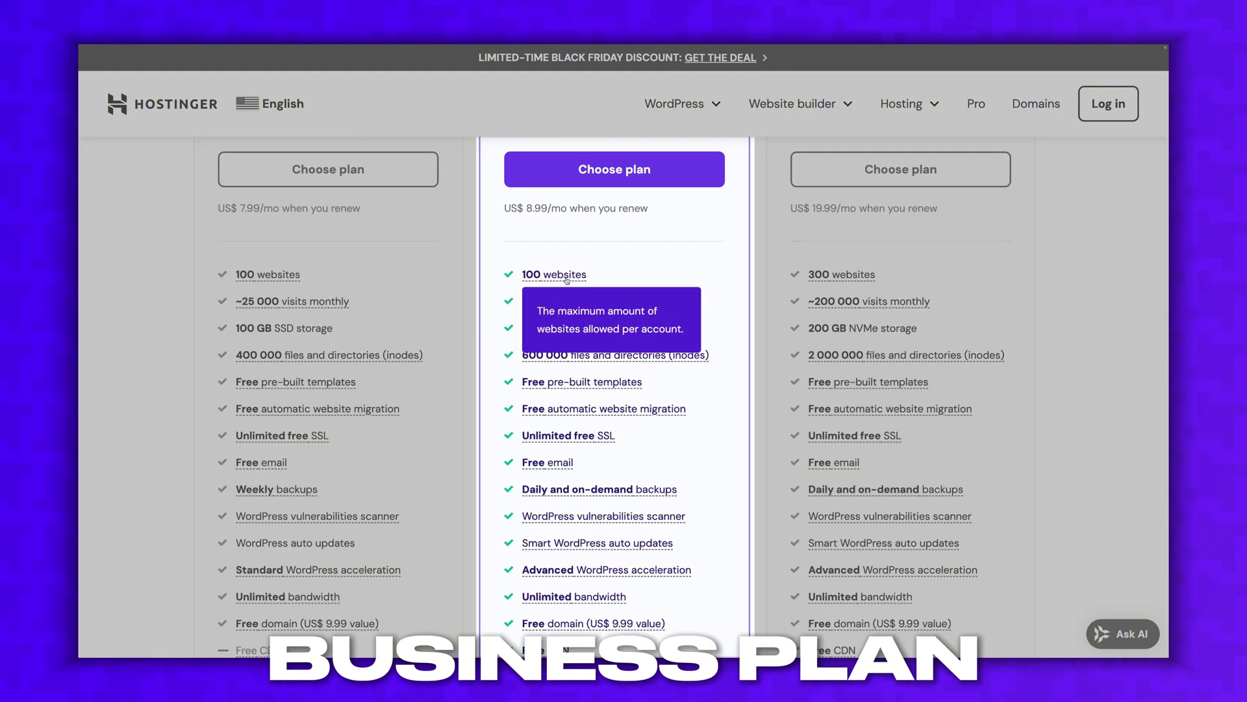
pyautogui.scroll(-3, 721, 301)
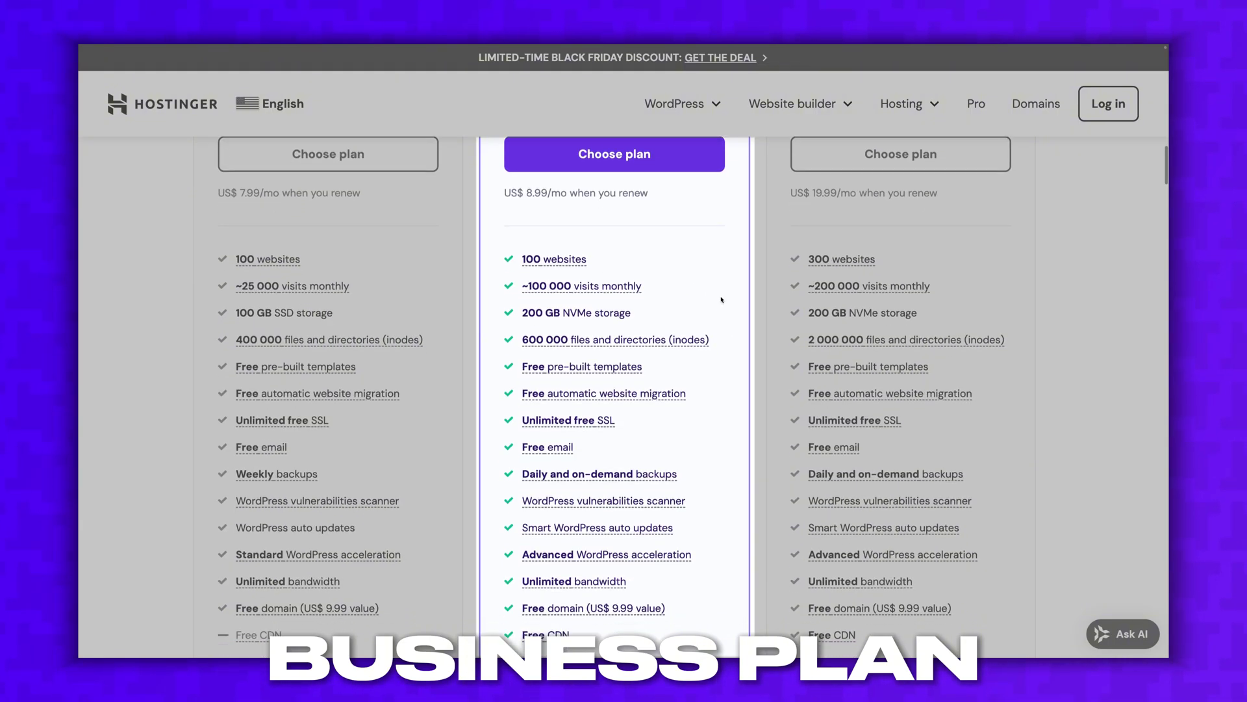
pyautogui.scroll(-3, 730, 302)
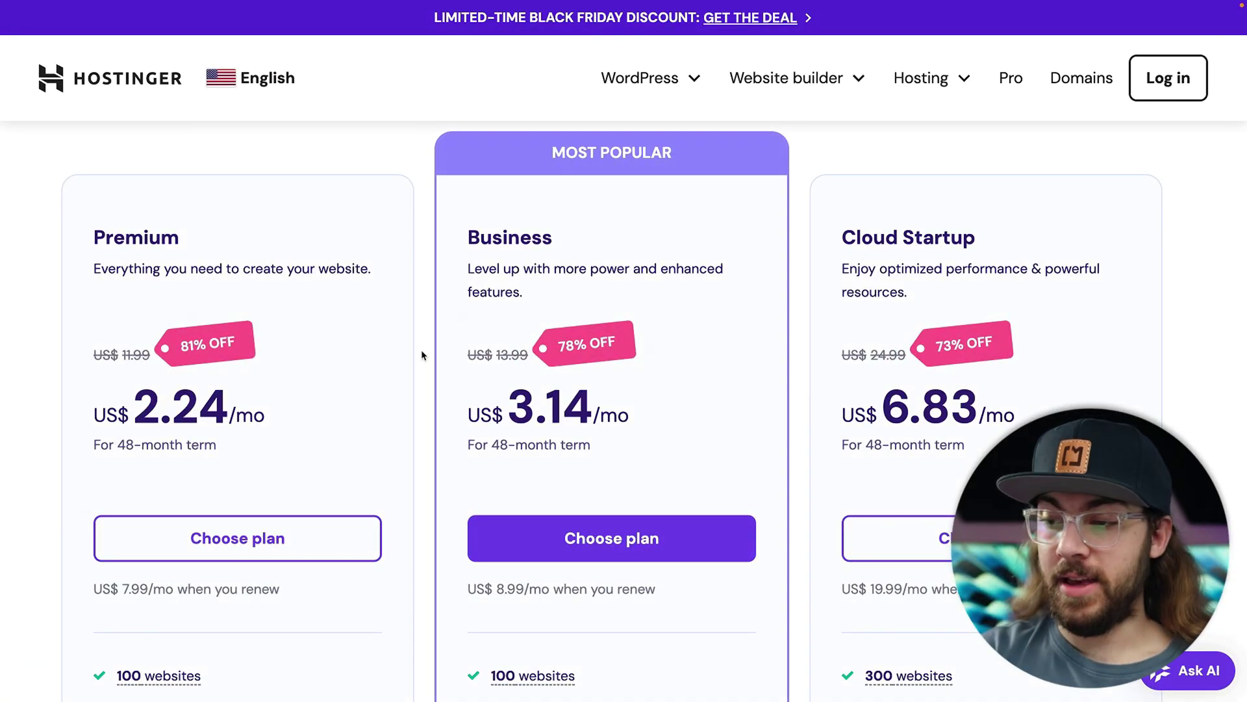
# Step: Choose the Business hosting plan and select the 48 months period in the cart
pyautogui.click(541, 523)
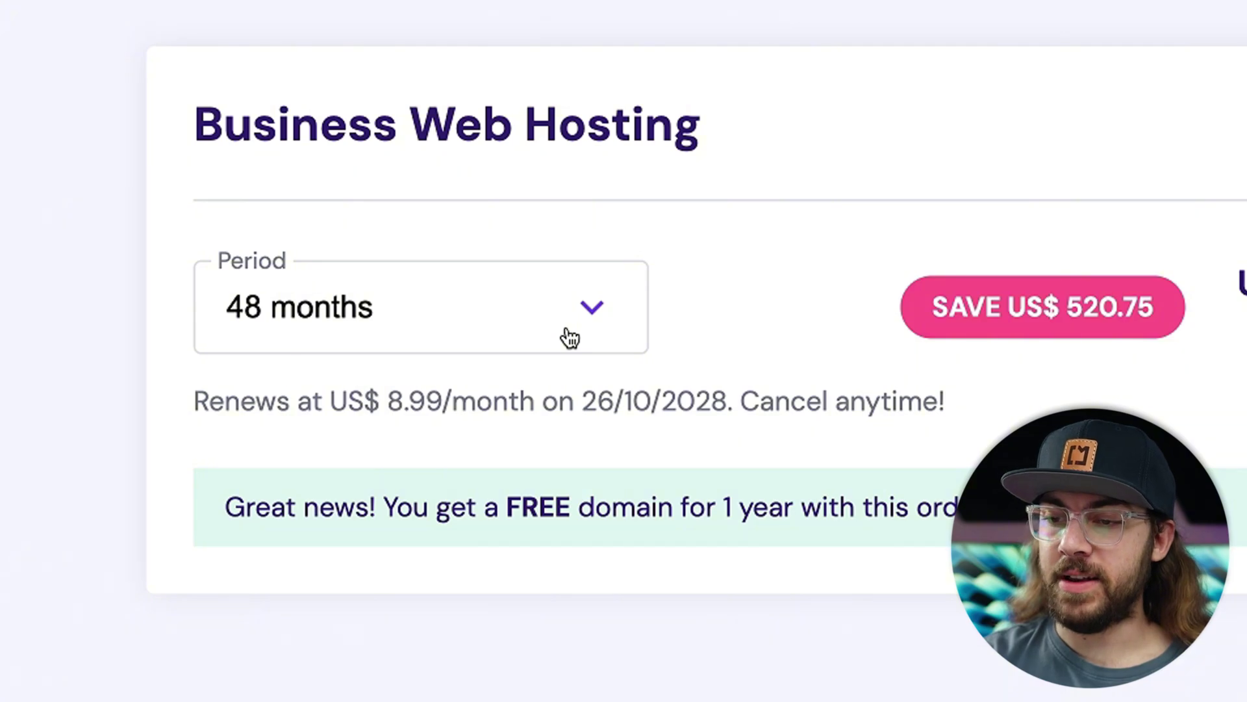
pyautogui.click(570, 337)
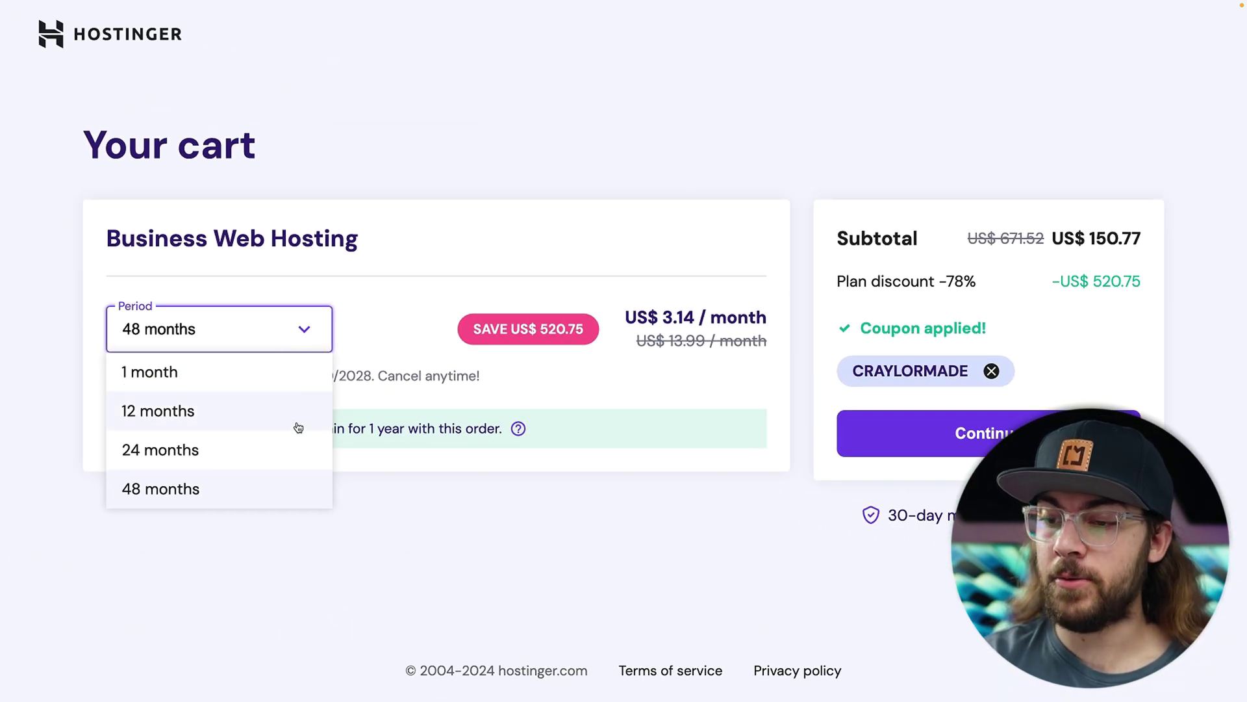
pyautogui.click(306, 499)
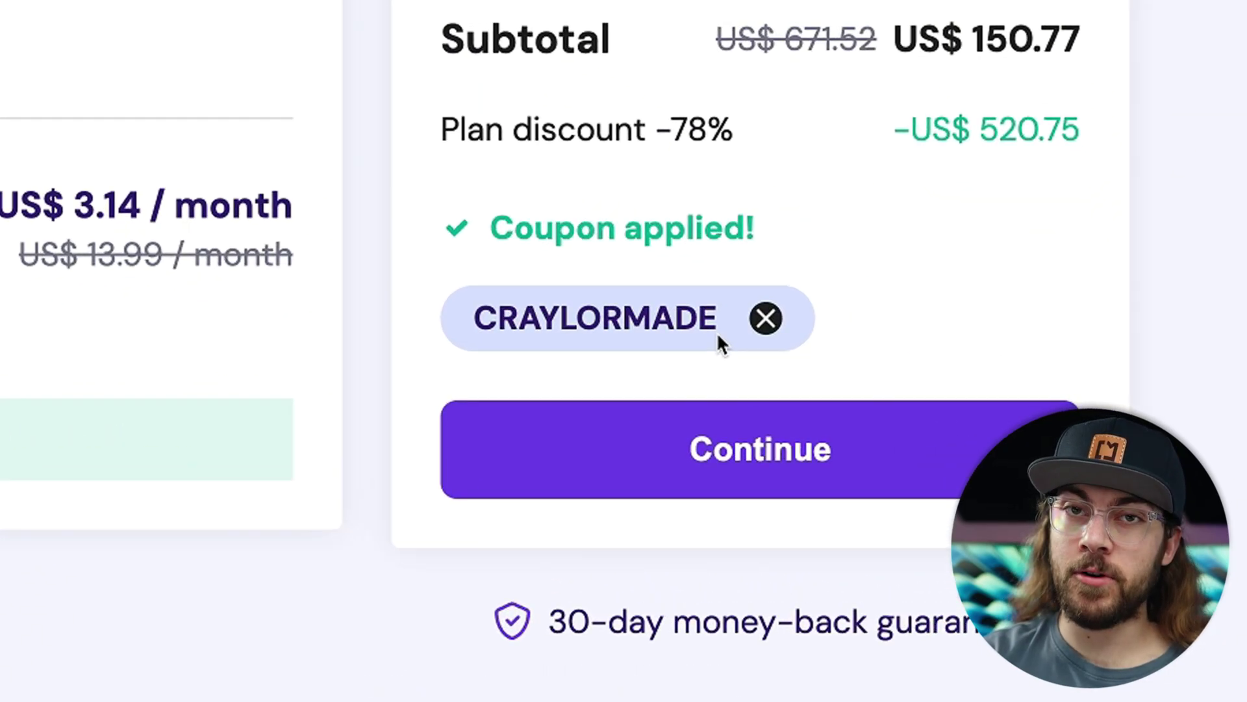
# Step: Remove the applied coupon from the cart and enter the coupon code CRAYLORMADE again
pyautogui.moveTo(721, 334); pyautogui.dragTo(449, 297)
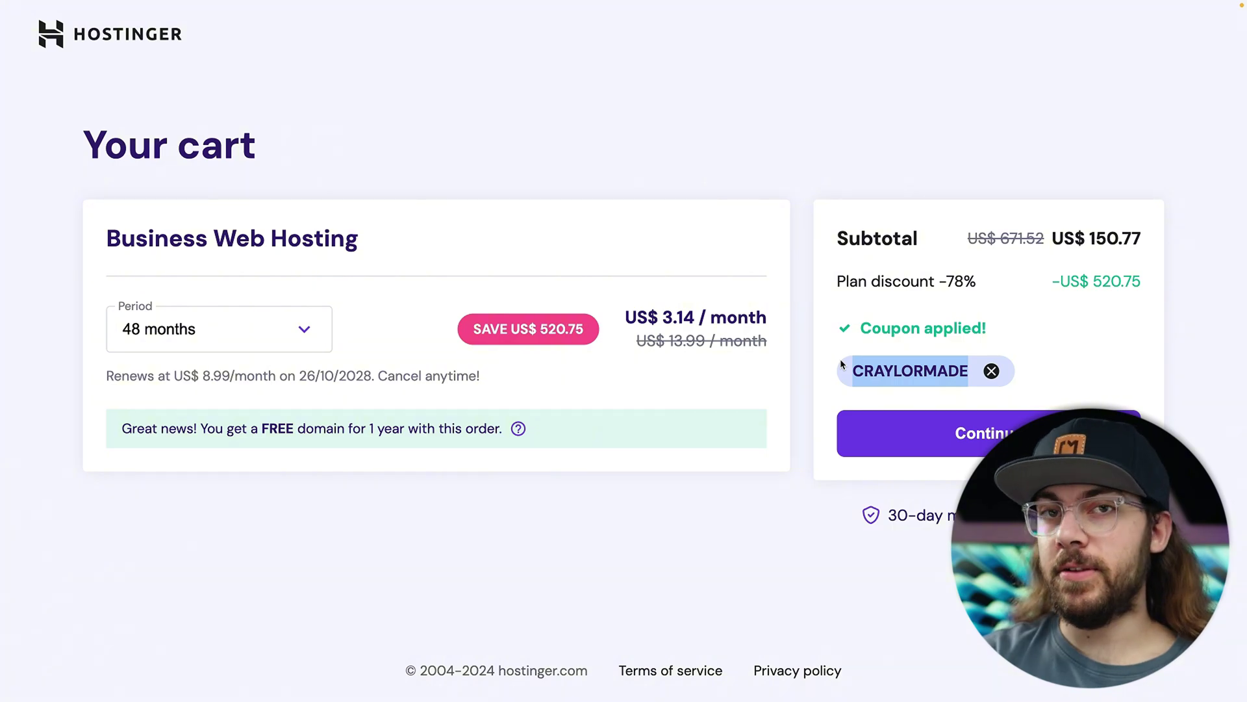
pyautogui.click(991, 371)
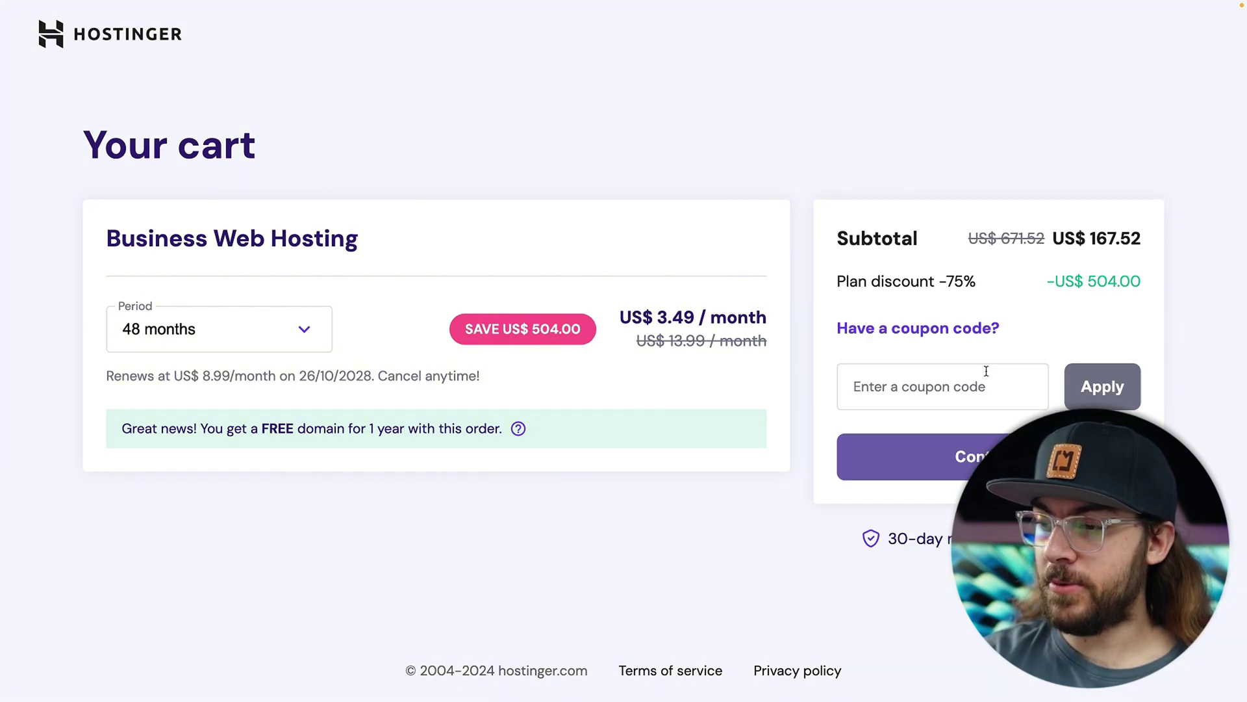
pyautogui.click(976, 384)
pyautogui.write('CRAYLO')
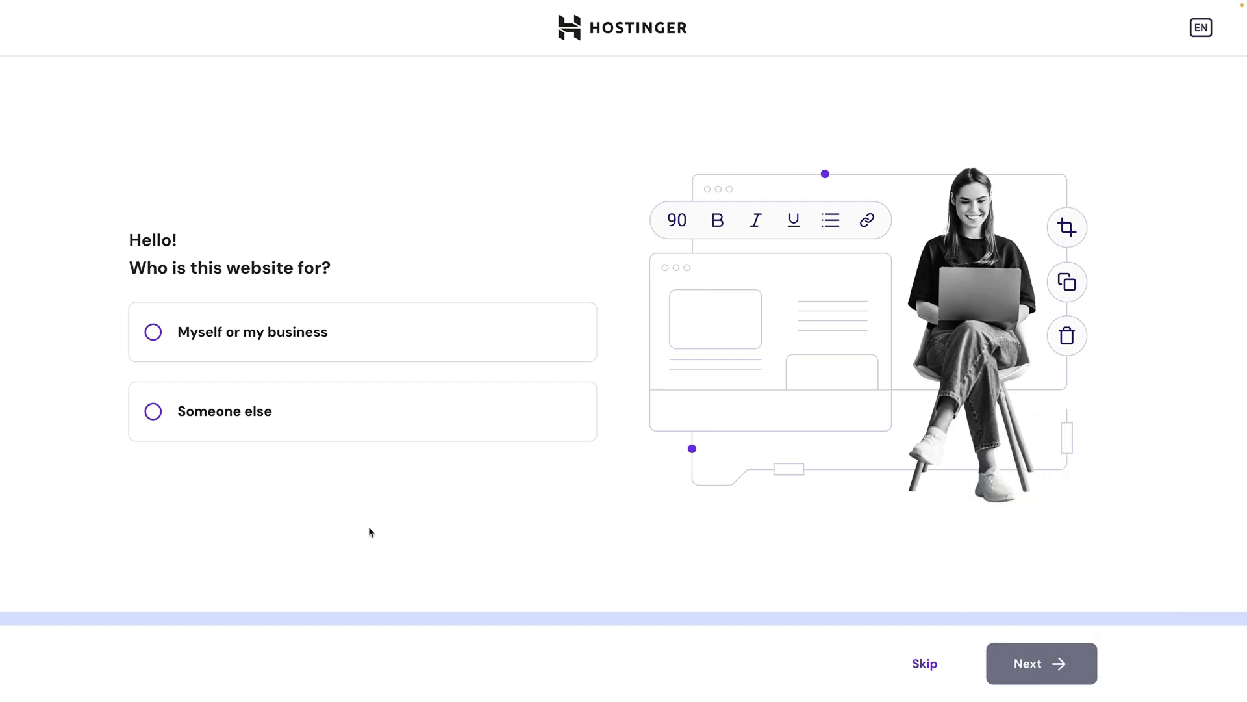
# Step: Answer the setup questions with Myself or my business, Create a website, and Hostinger Website Builder
pyautogui.click(259, 336)
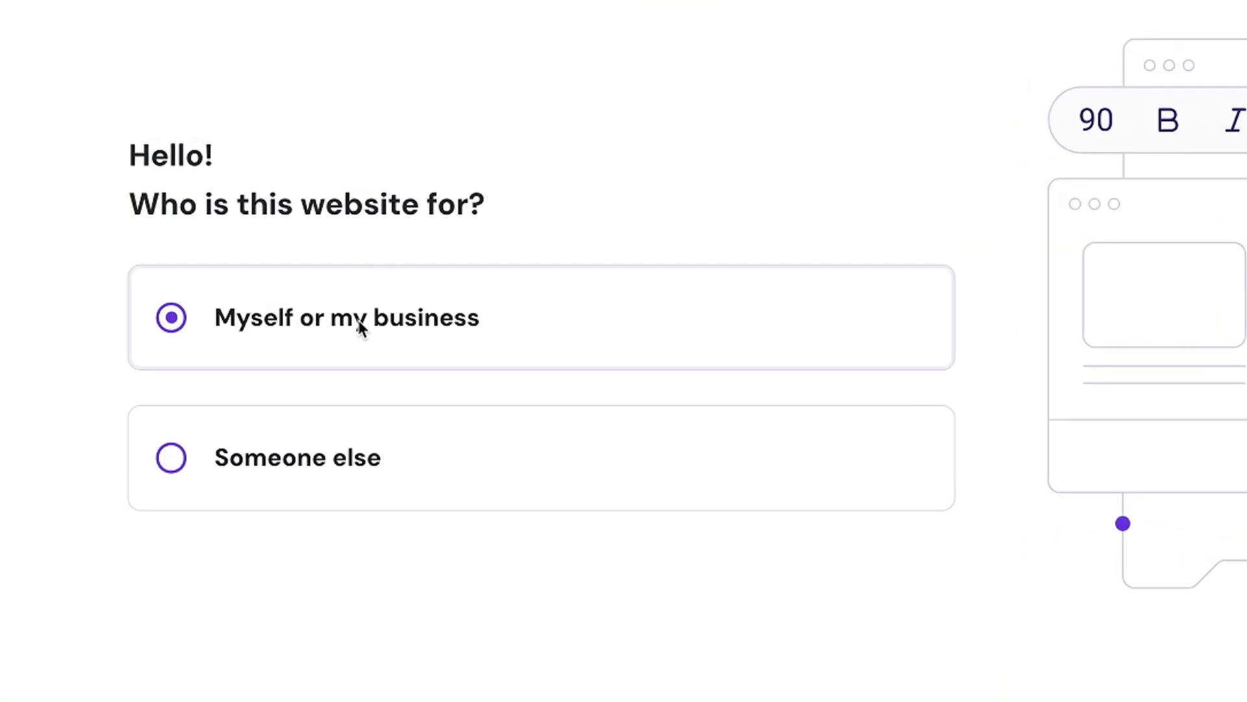
pyautogui.click(1036, 663)
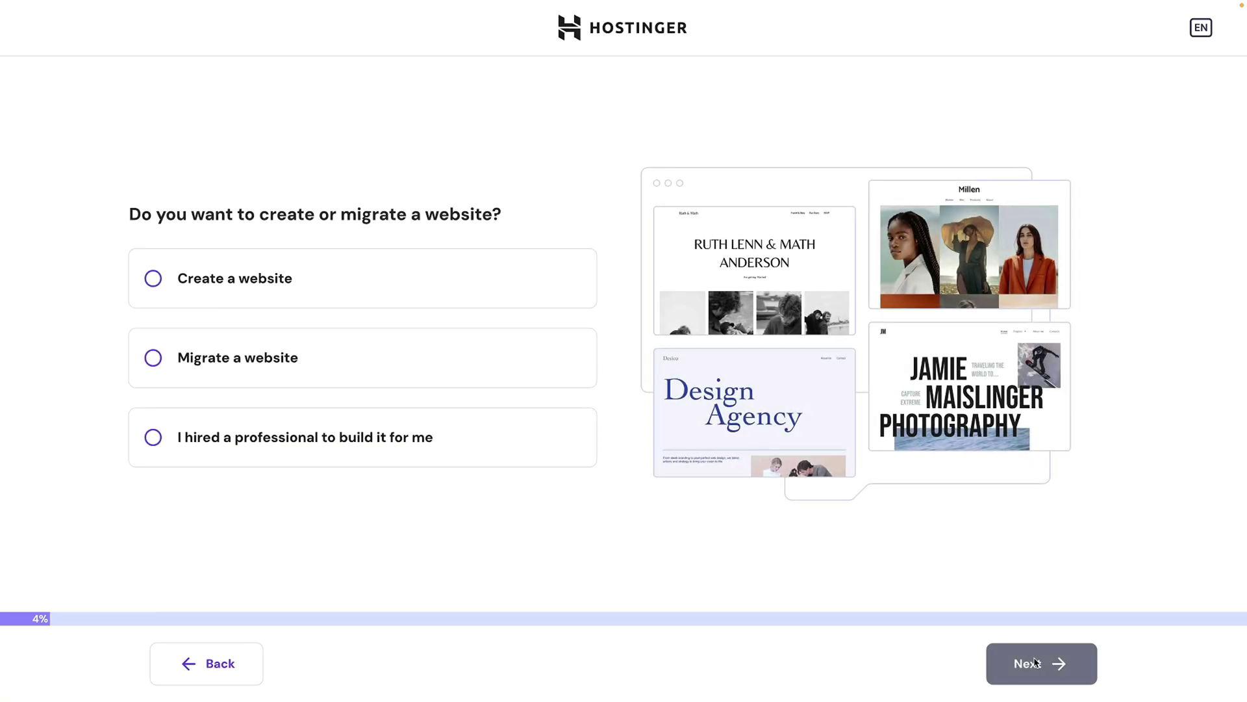
pyautogui.click(230, 291)
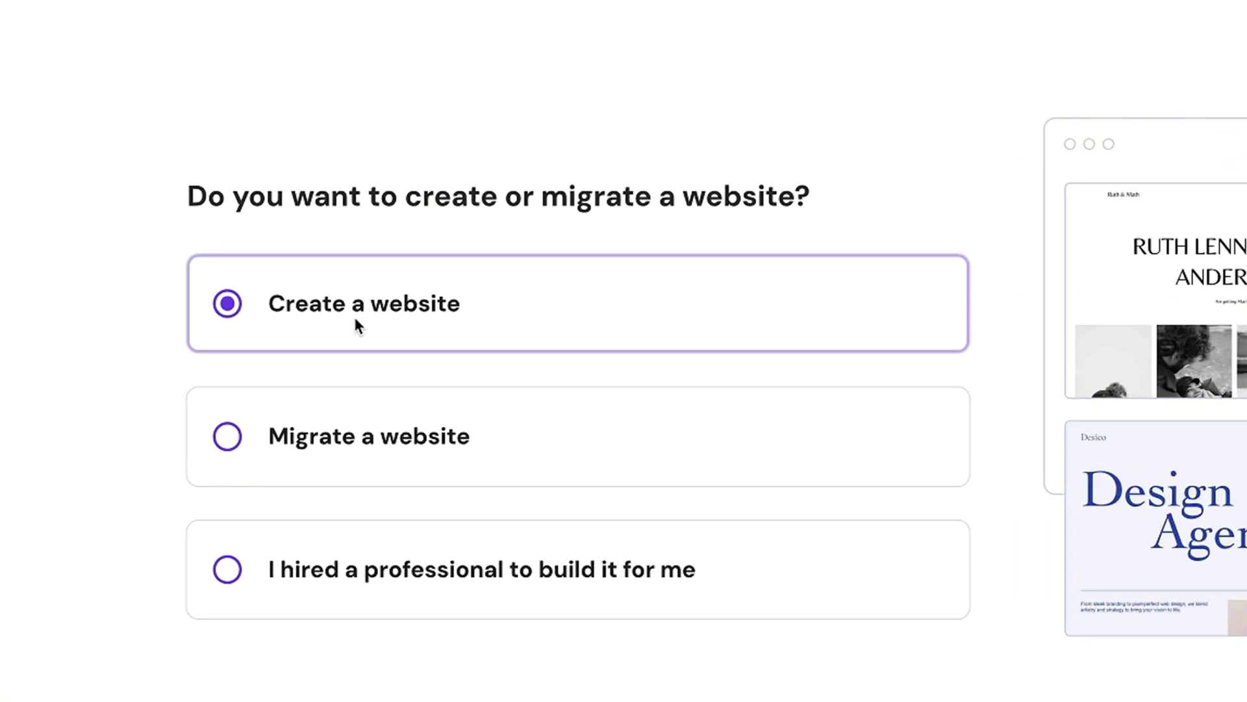
pyautogui.click(1014, 669)
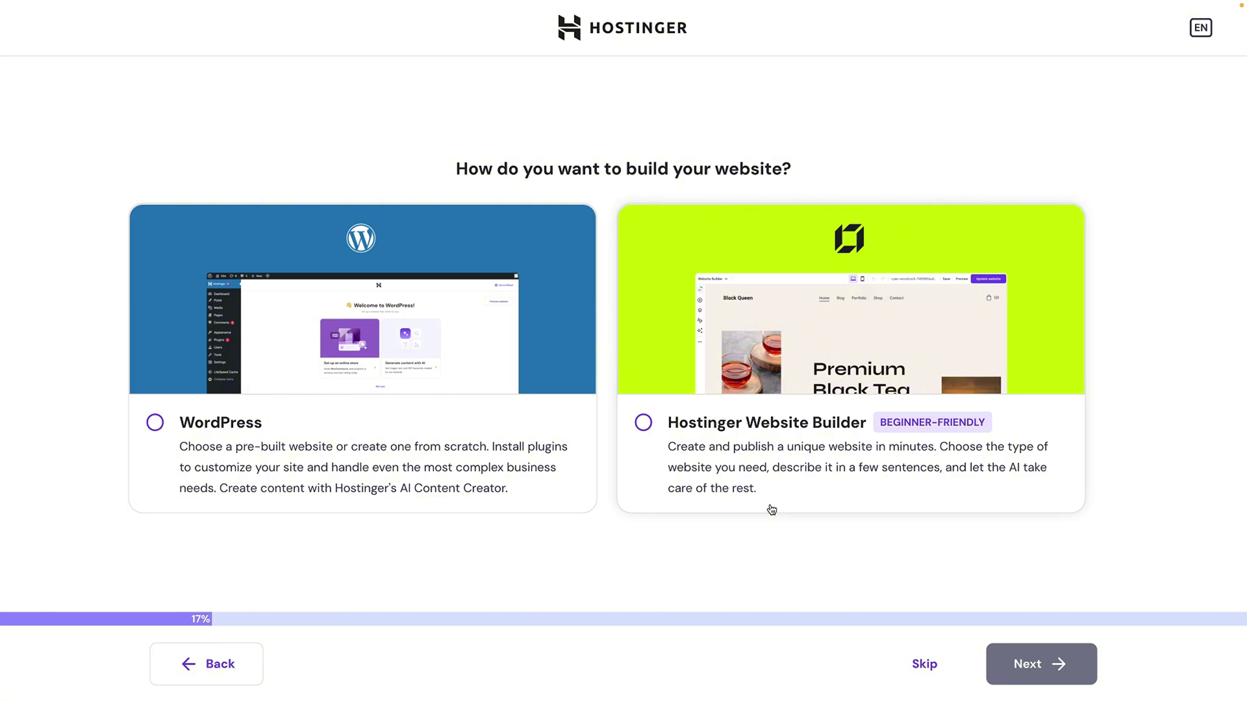
pyautogui.click(774, 449)
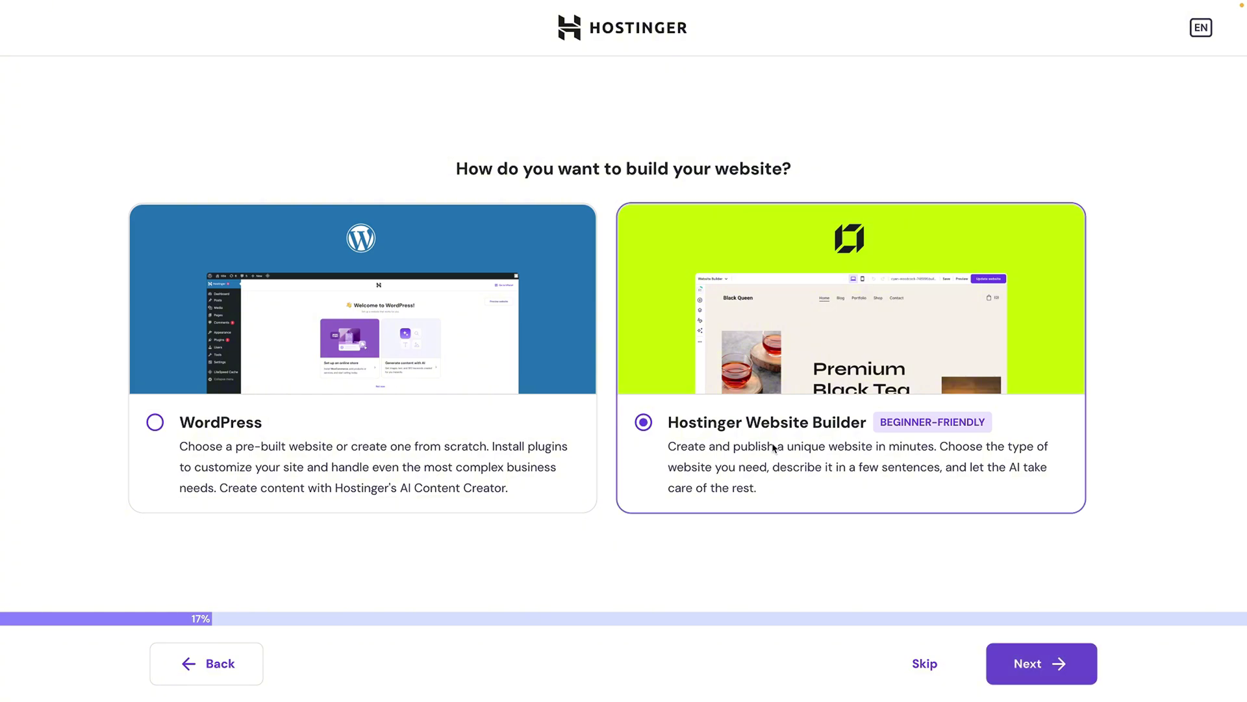
pyautogui.click(1041, 665)
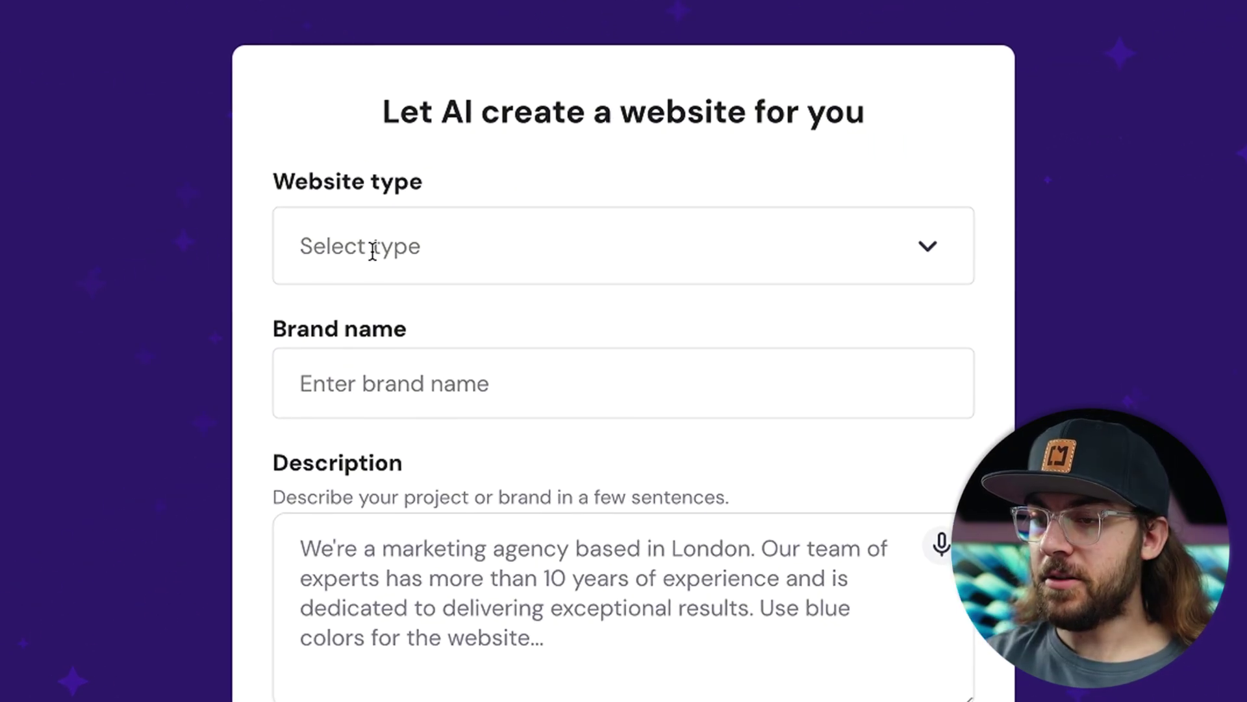
# Step: Set the website type to Business showcase and the brand name to Craylor Travel in the AI form
pyautogui.click(482, 208)
pyautogui.click(503, 252)
pyautogui.click(454, 370)
pyautogui.write('Craylor Travel')
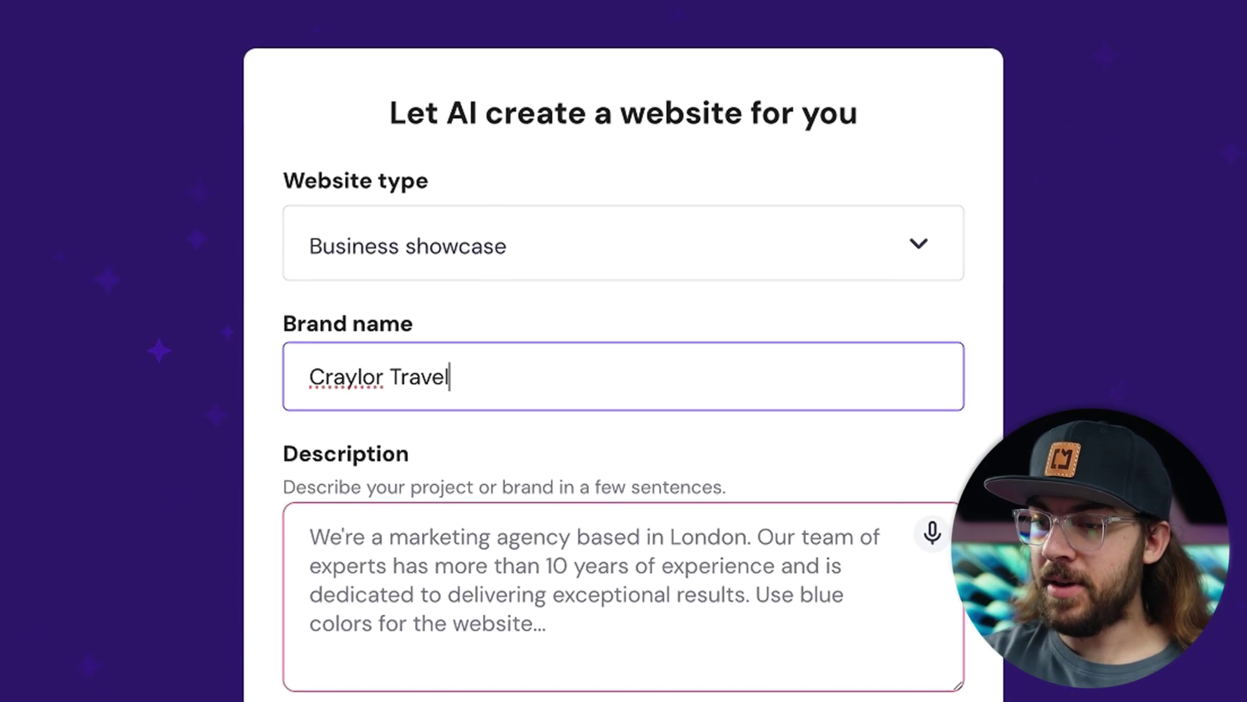
# Step: Describe the brand as a luxury travel agency with personalized service, over 20 years of experience, a 24/7 concierge line and blue and orange colors
pyautogui.press('Tab')
pyautogui.write('We’re a luxury travel agency offering top tier personalized service to clients. Our team of experts has more than 20 years of experience and is dedicated to building a one-on-one relationship with clients. Each client has a dedicated travel agent and access to our 24/7 concierge line. Use the colors blue and orange for the website.')
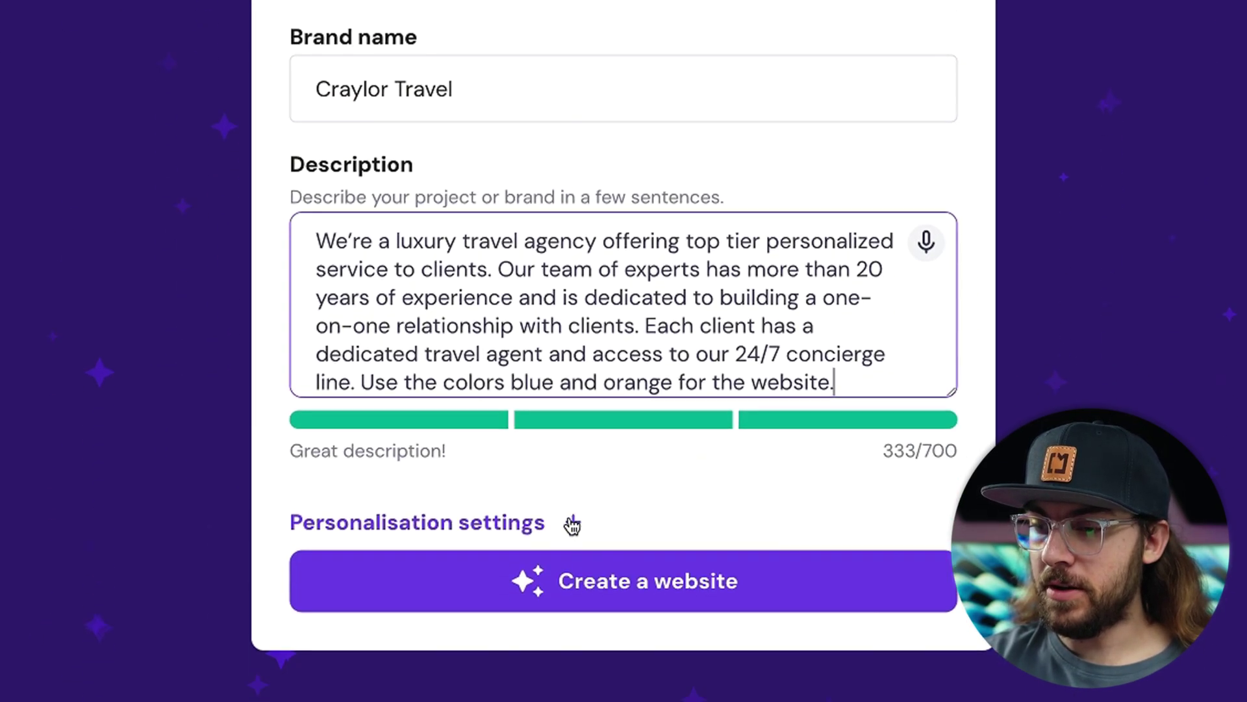
# Step: Expand the personalisation settings, leave the colors on Surprise me, and generate the website from the form
pyautogui.click(573, 524)
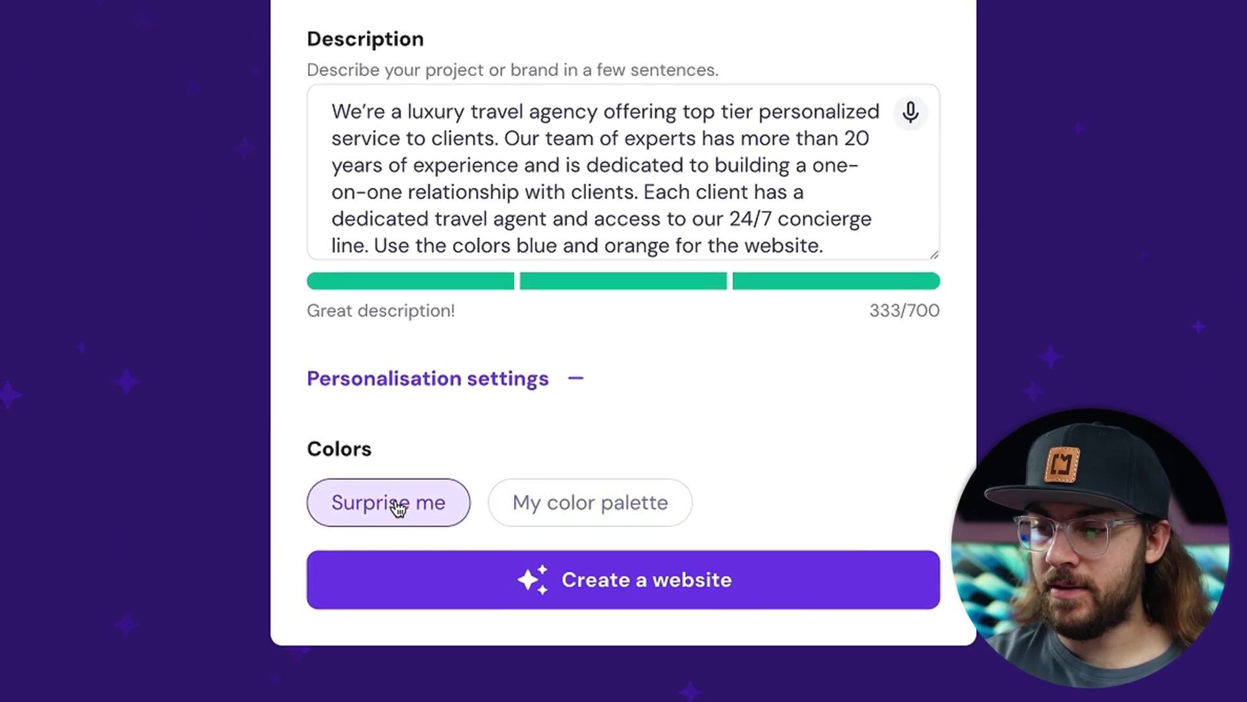
pyautogui.moveTo(376, 251); pyautogui.dragTo(777, 247)
pyautogui.moveTo(866, 297); pyautogui.dragTo(963, 304)
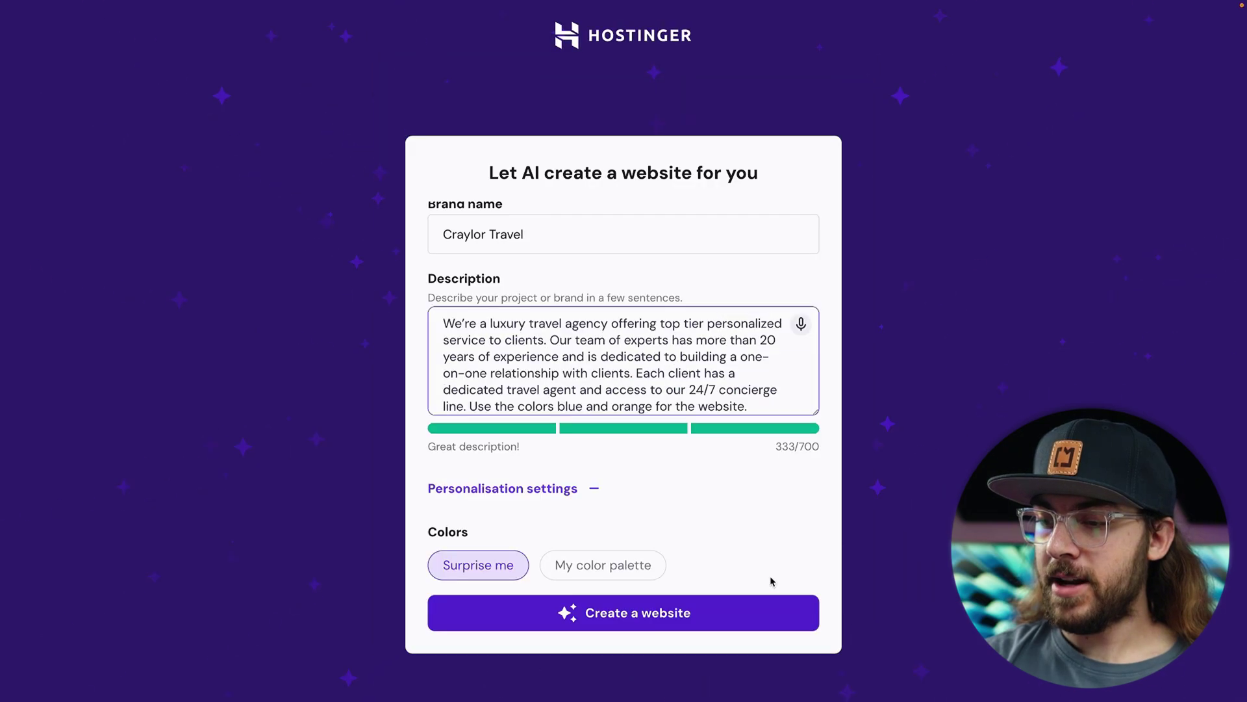
pyautogui.click(830, 627)
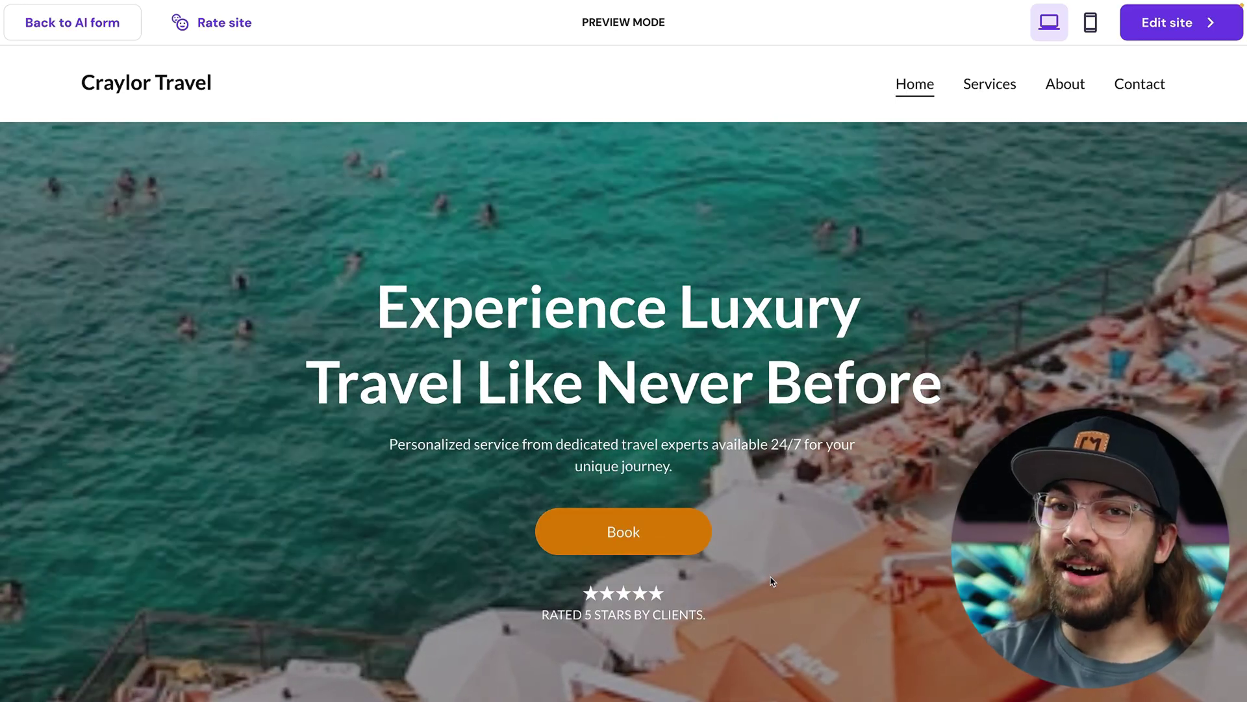
# Step: Examine the generated Craylor Travel home page in the preview, from the hero section down to the footer and back to the navigation
pyautogui.scroll(-4, 771, 580)
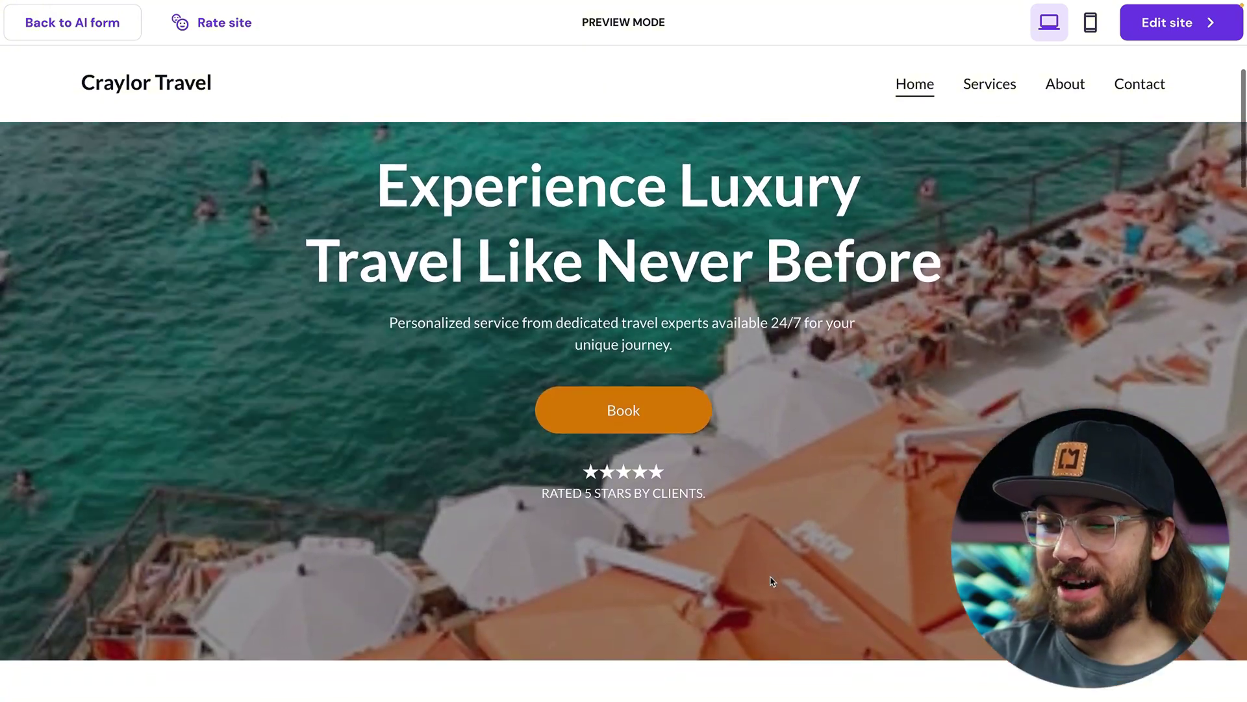
pyautogui.scroll(-1, 771, 580)
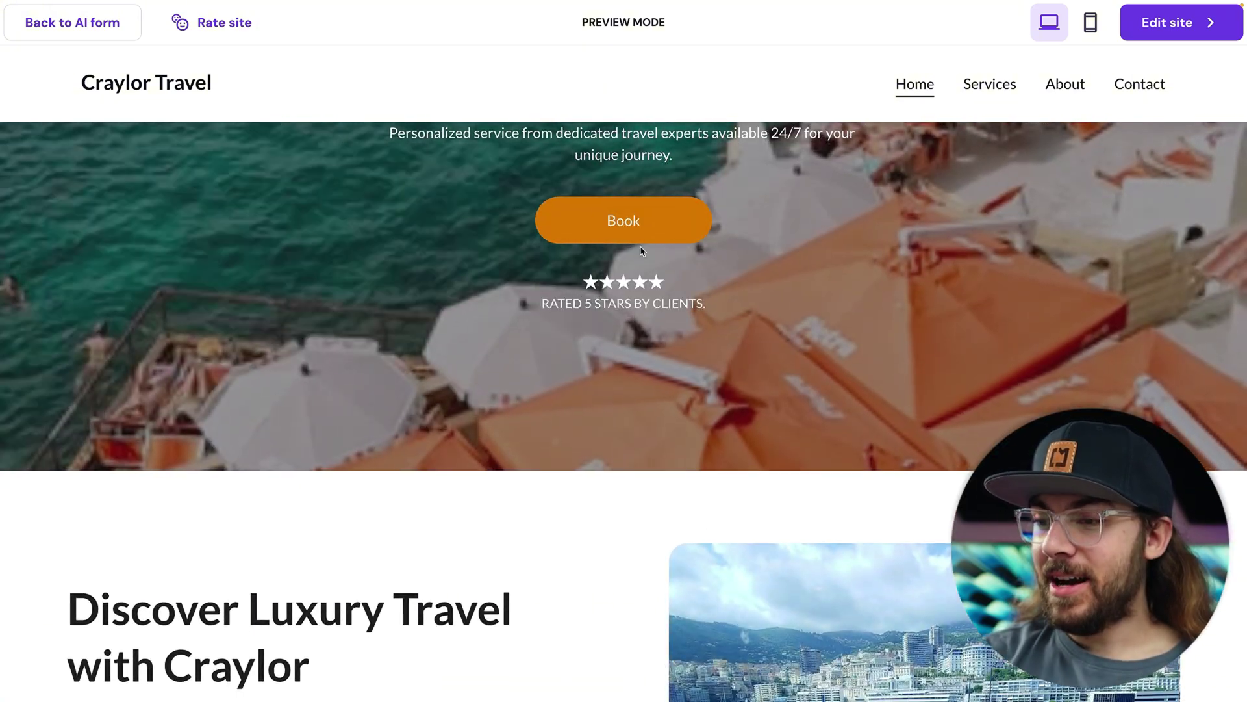
pyautogui.scroll(-7, 617, 224)
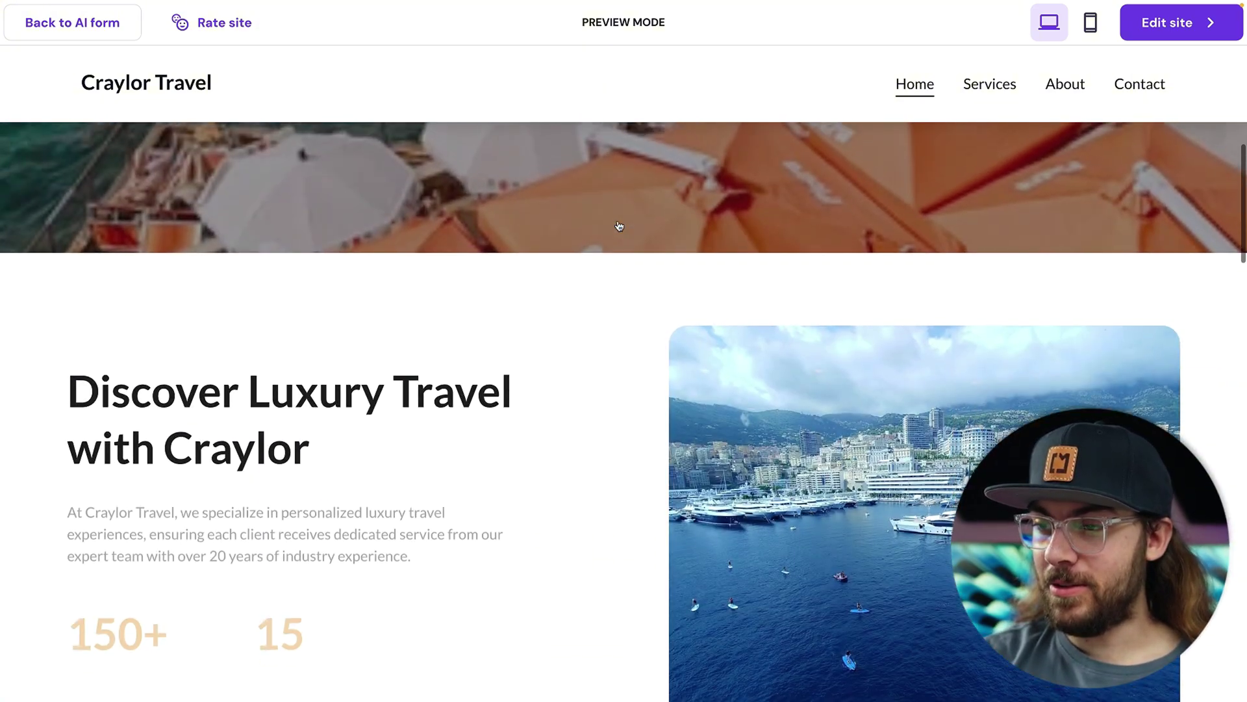
pyautogui.scroll(-6, 618, 224)
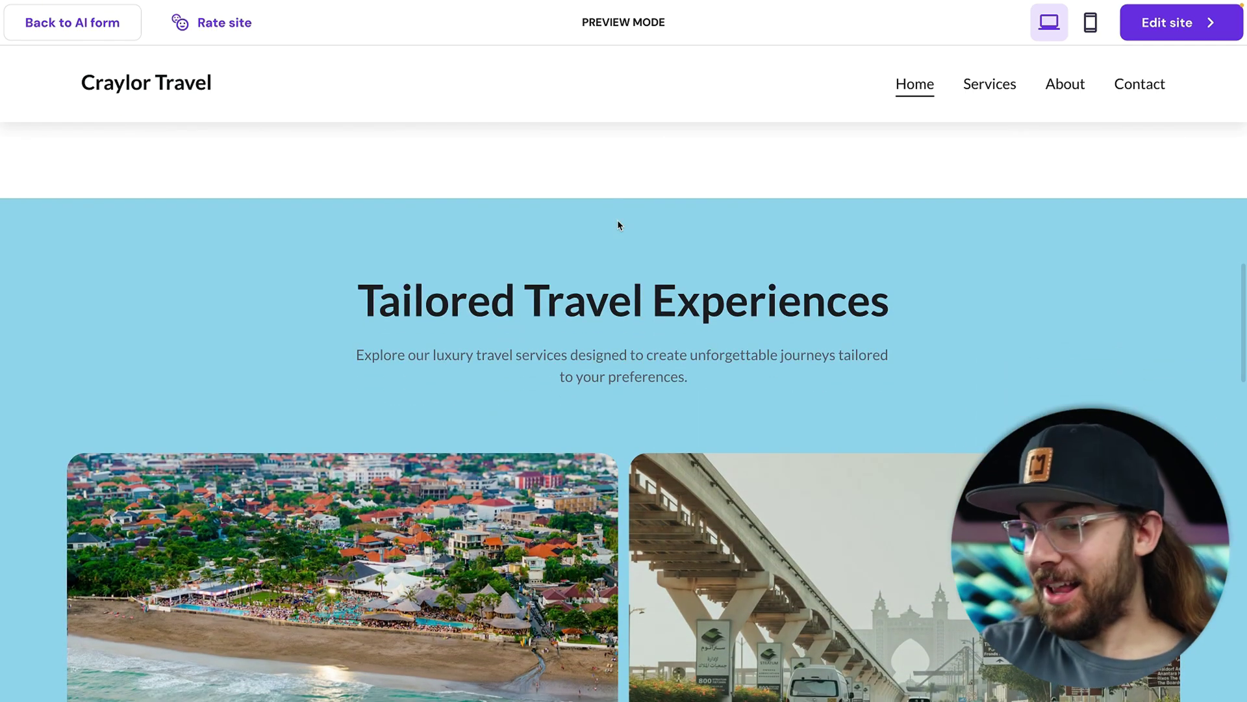
pyautogui.scroll(4, 618, 225)
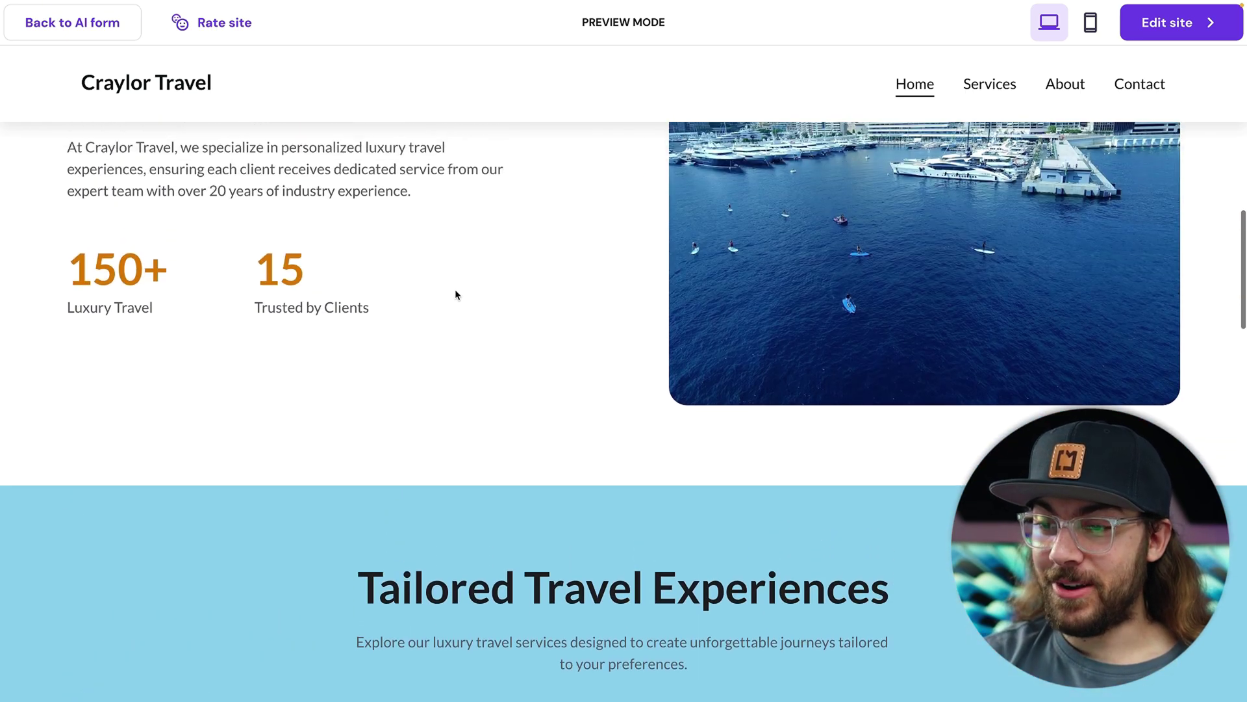
pyautogui.scroll(-9, 354, 531)
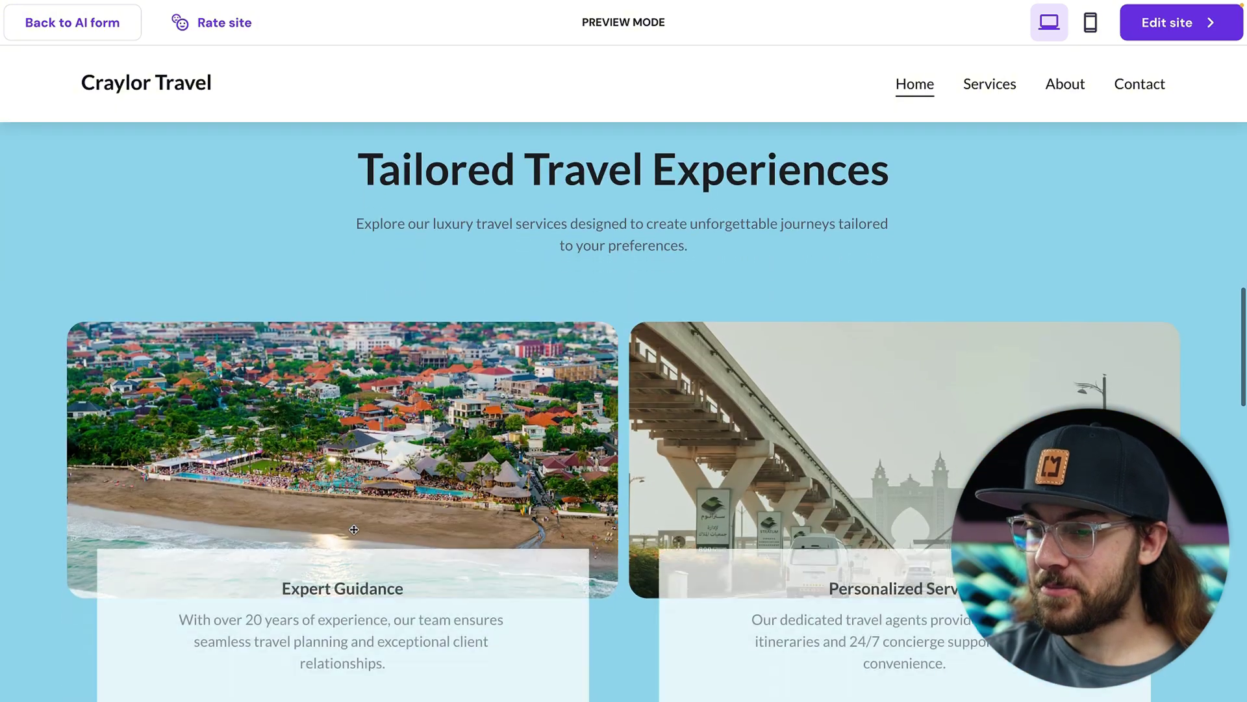
pyautogui.scroll(-10, 652, 306)
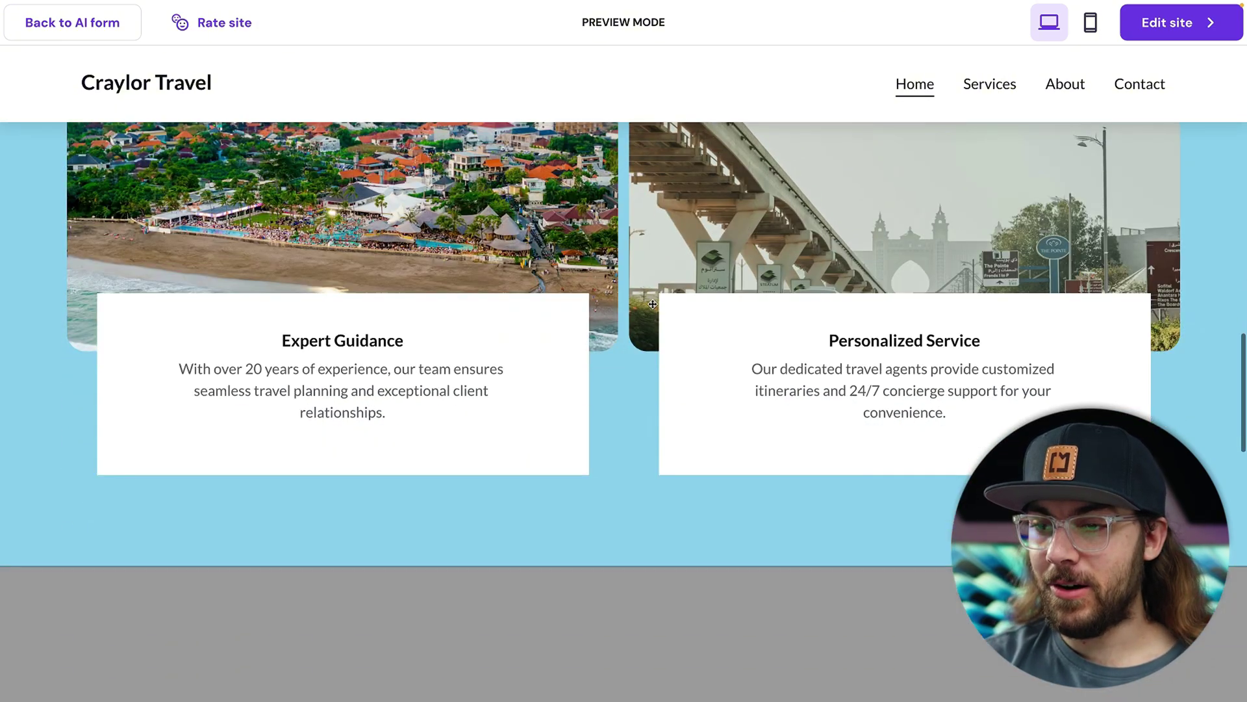
pyautogui.scroll(-11, 653, 305)
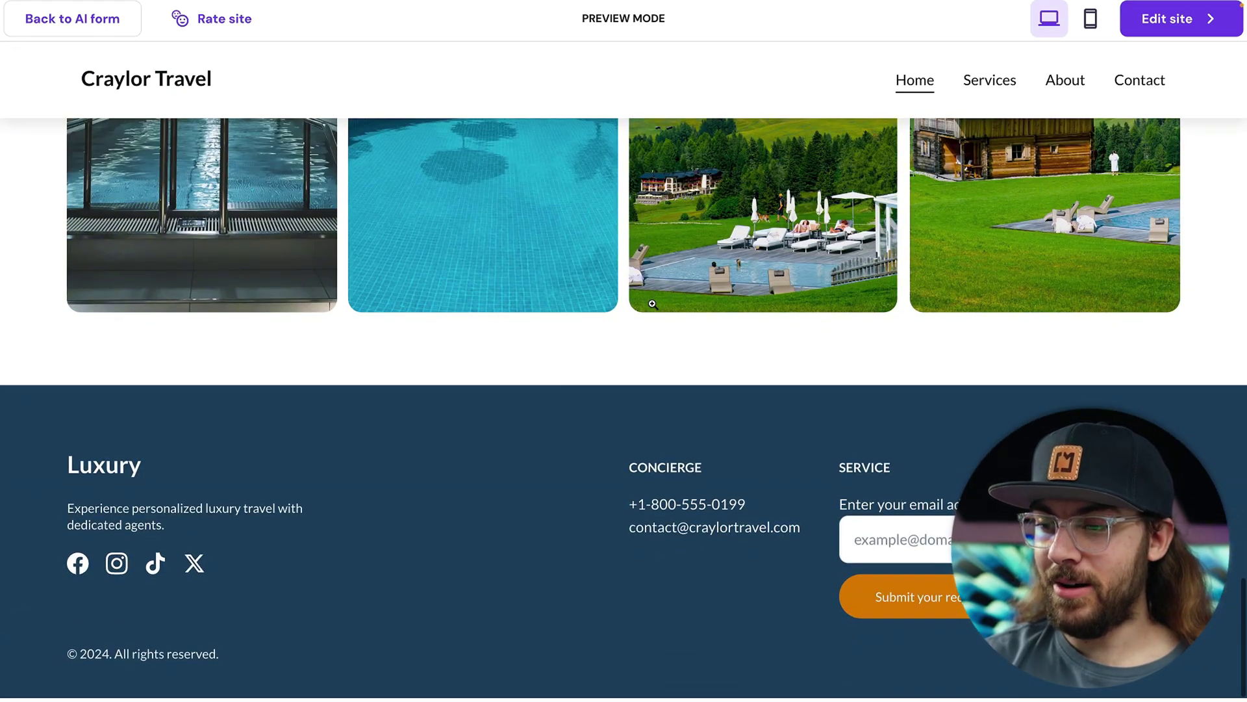
pyautogui.scroll(6, 652, 304)
pyautogui.scroll(16, 653, 304)
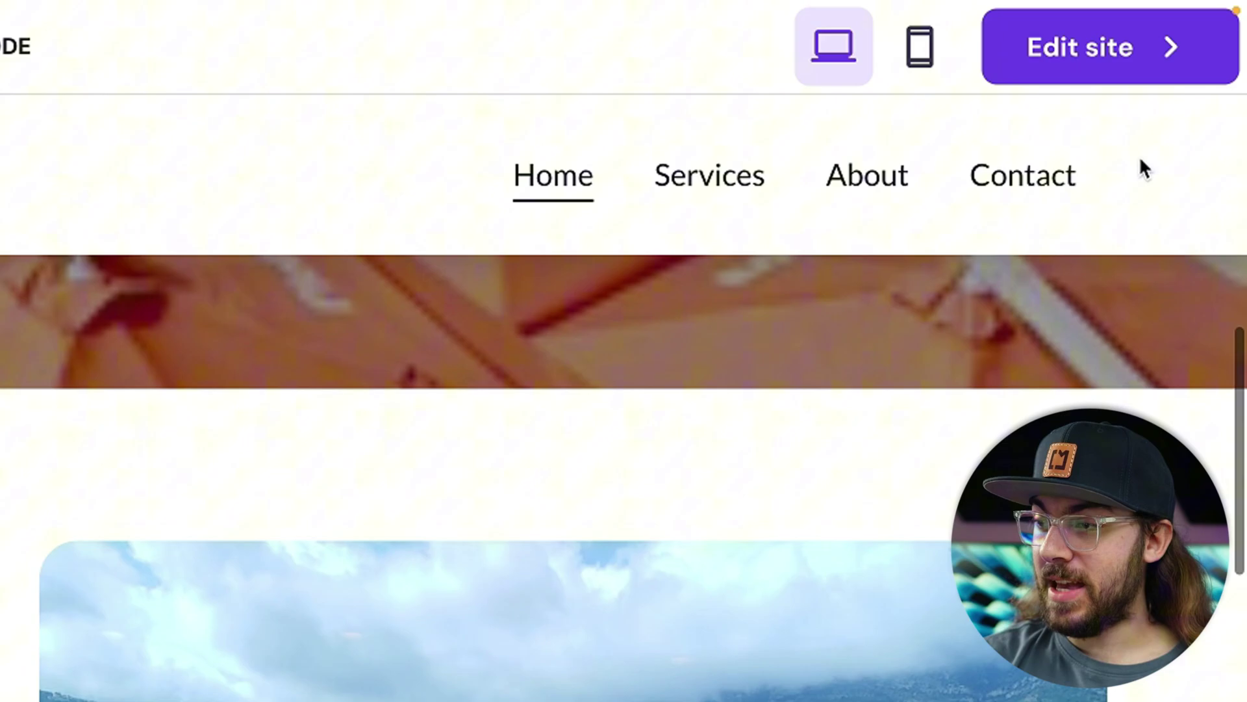
pyautogui.moveTo(1135, 52)
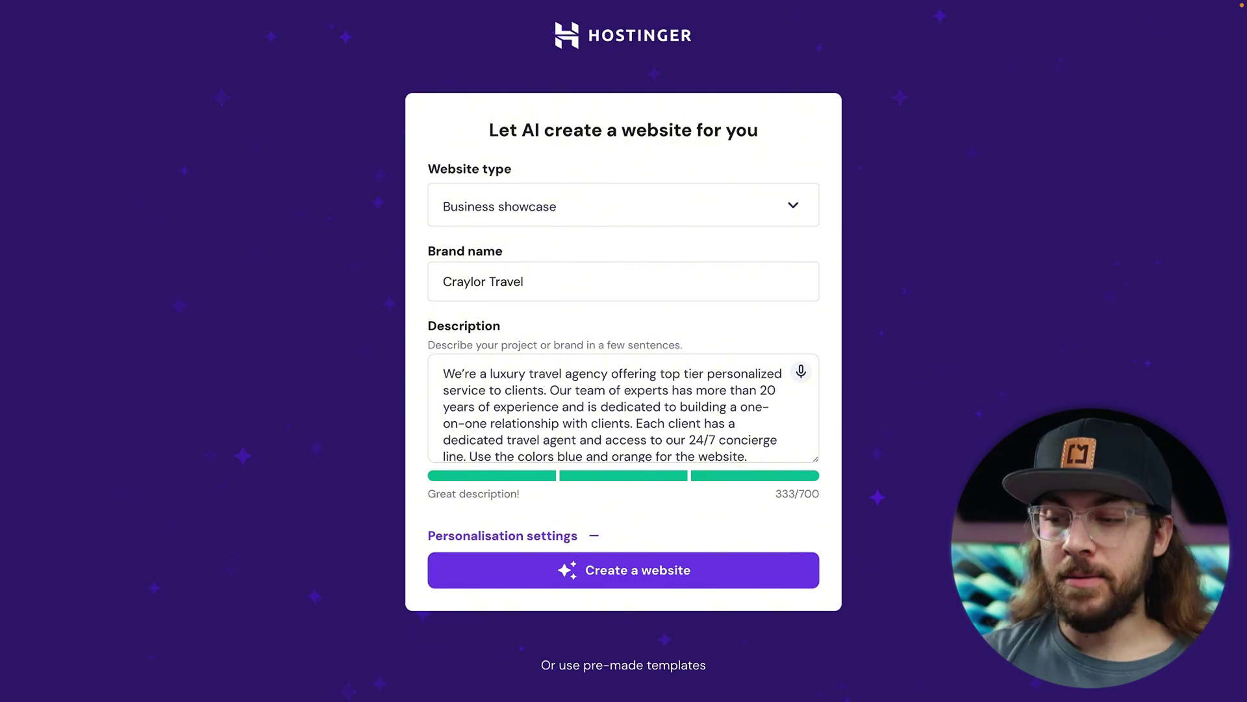
# Step: Open the pre-made templates gallery, browse the designs, and preview the Presson template
pyautogui.click(700, 666)
pyautogui.scroll(-3, 761, 546)
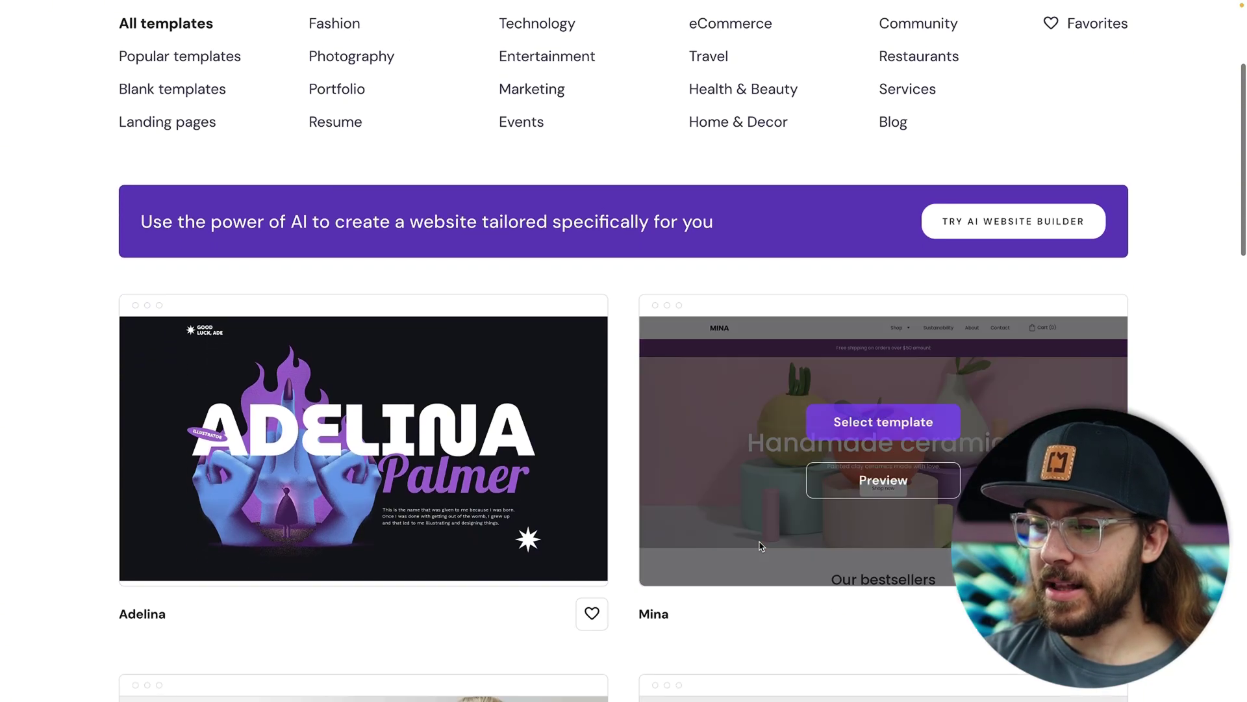
pyautogui.scroll(-7, 761, 545)
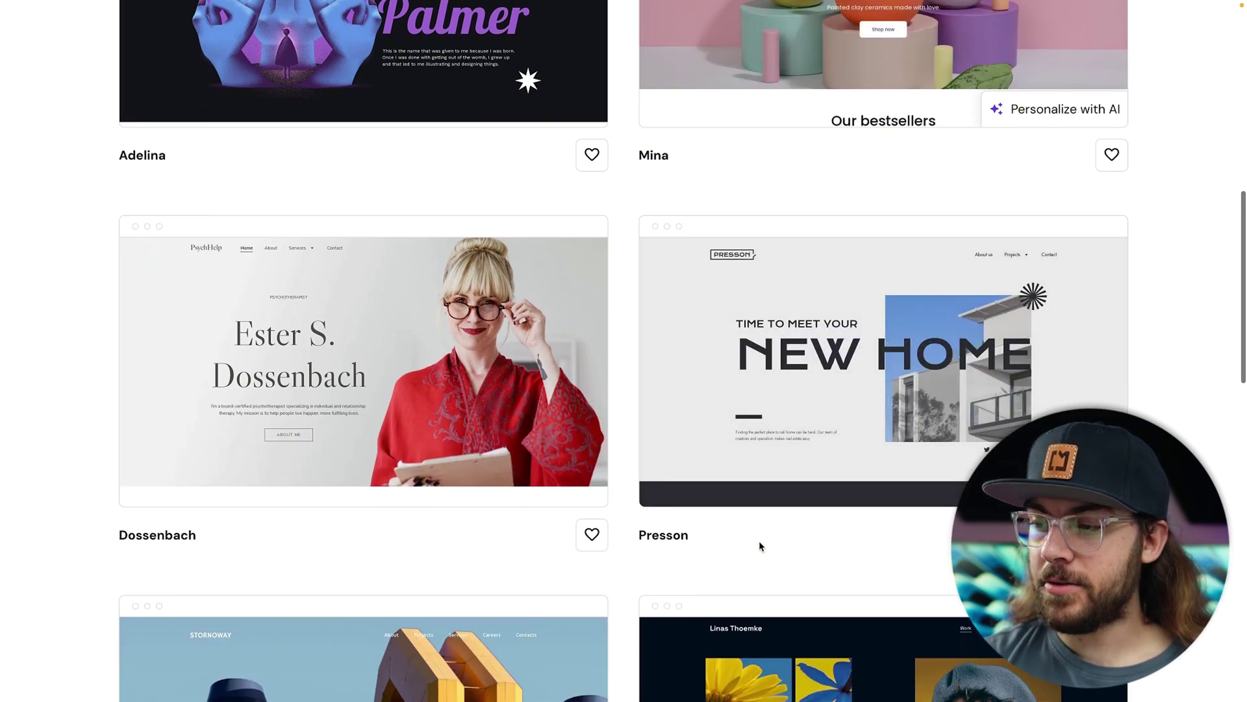
pyautogui.scroll(-1, 759, 545)
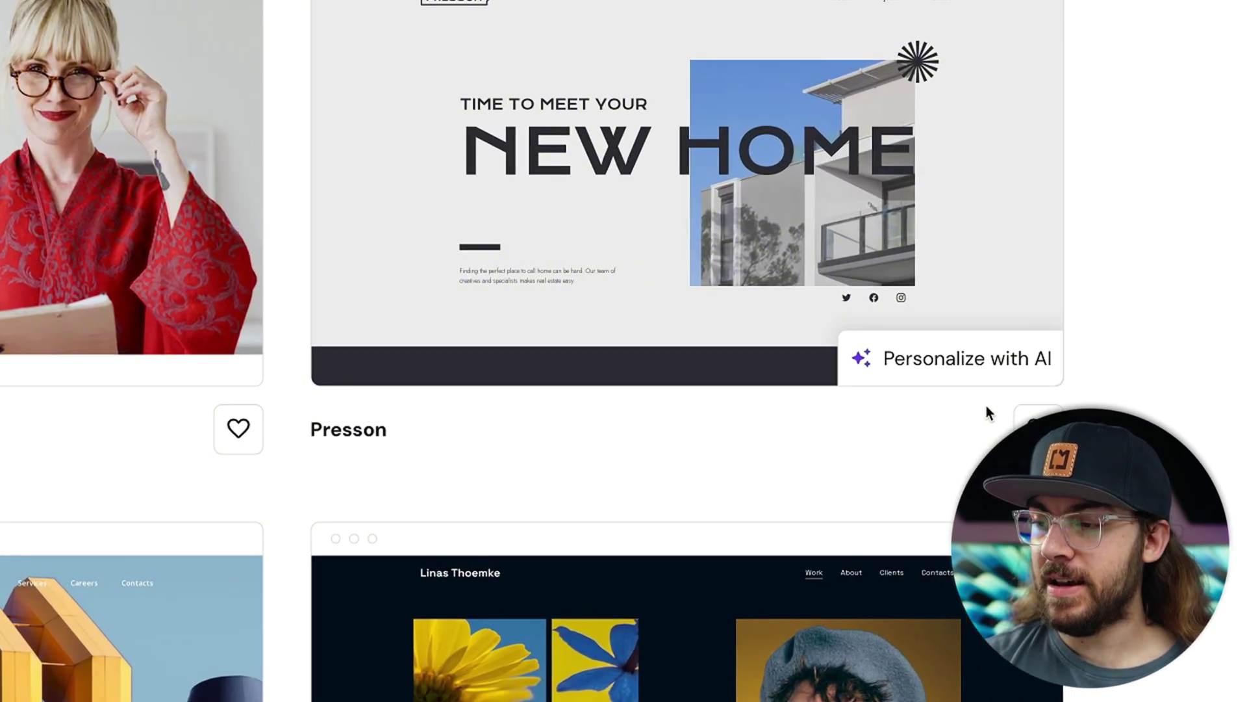
pyautogui.moveTo(1063, 441)
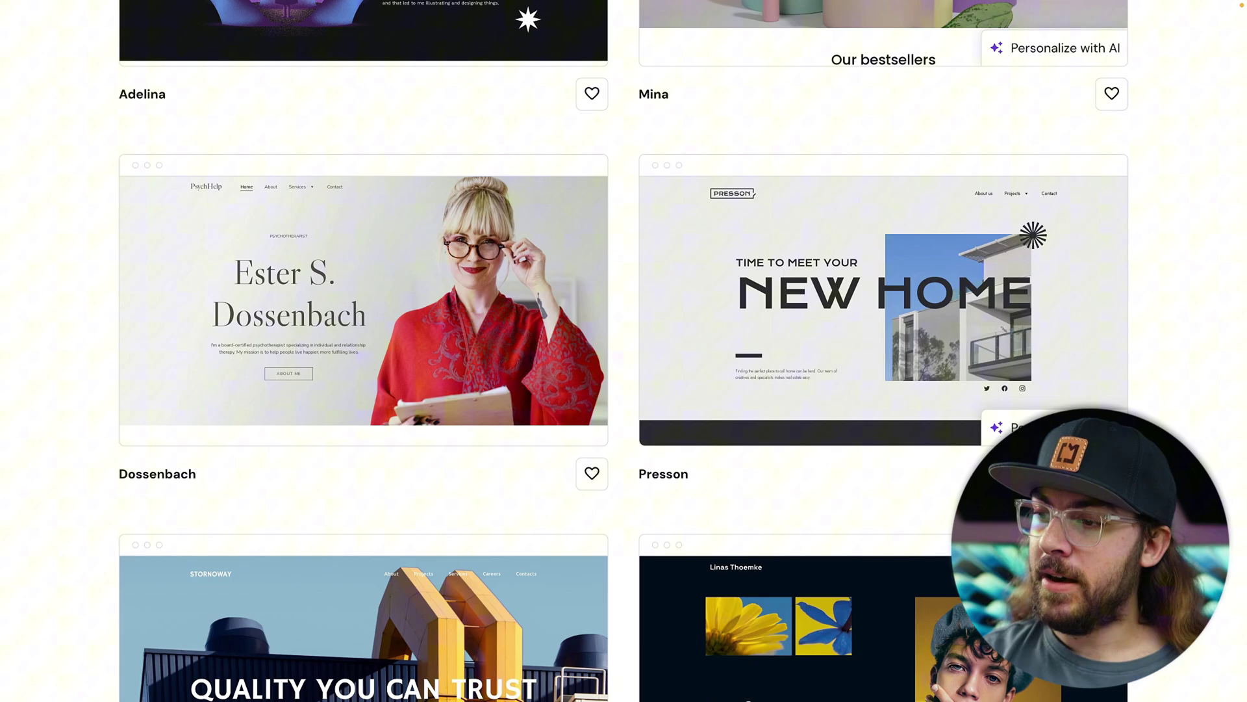
pyautogui.moveTo(1005, 310)
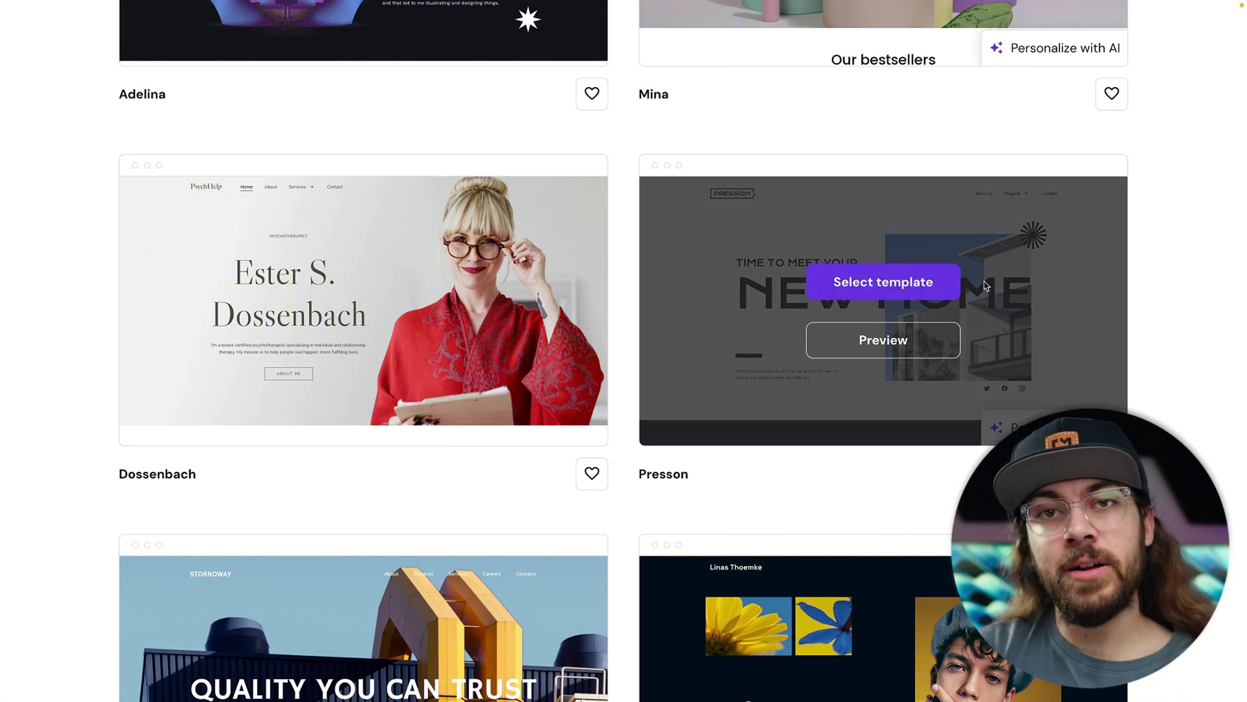
pyautogui.click(877, 343)
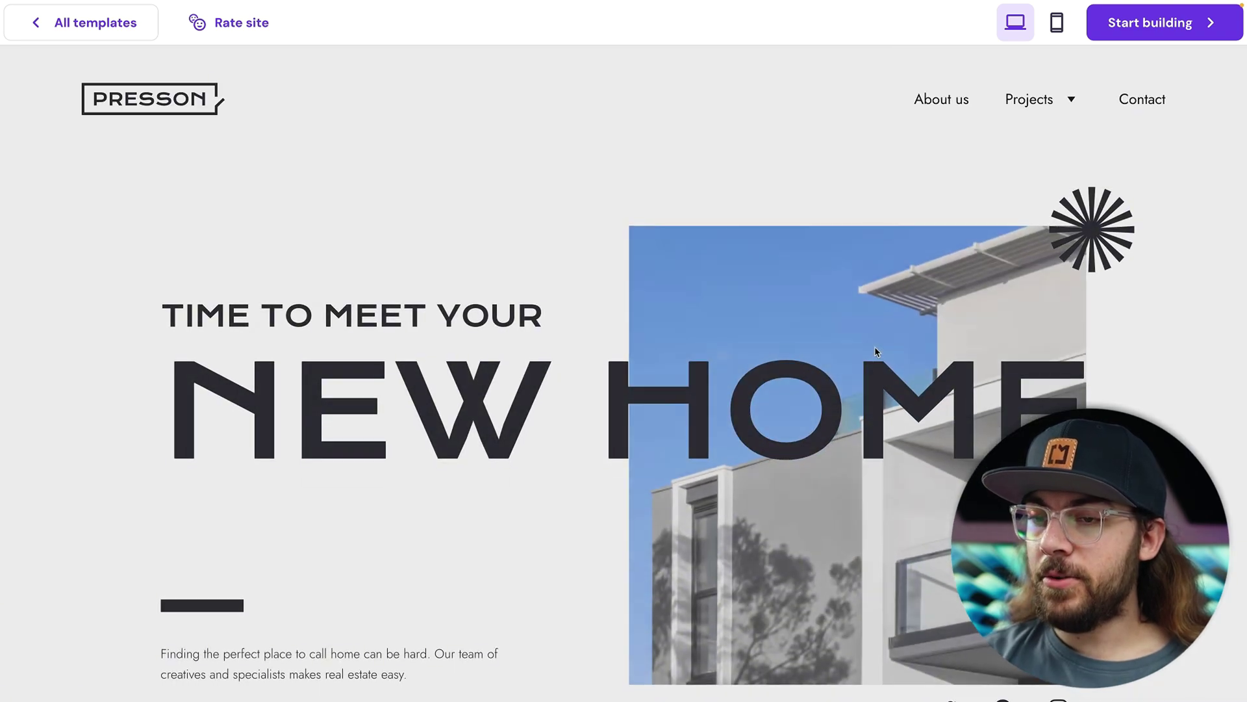
# Step: Examine the Presson template's home page, About us page and Sunshine Bay Residence project page
pyautogui.scroll(-10, 875, 352)
pyautogui.scroll(-15, 875, 351)
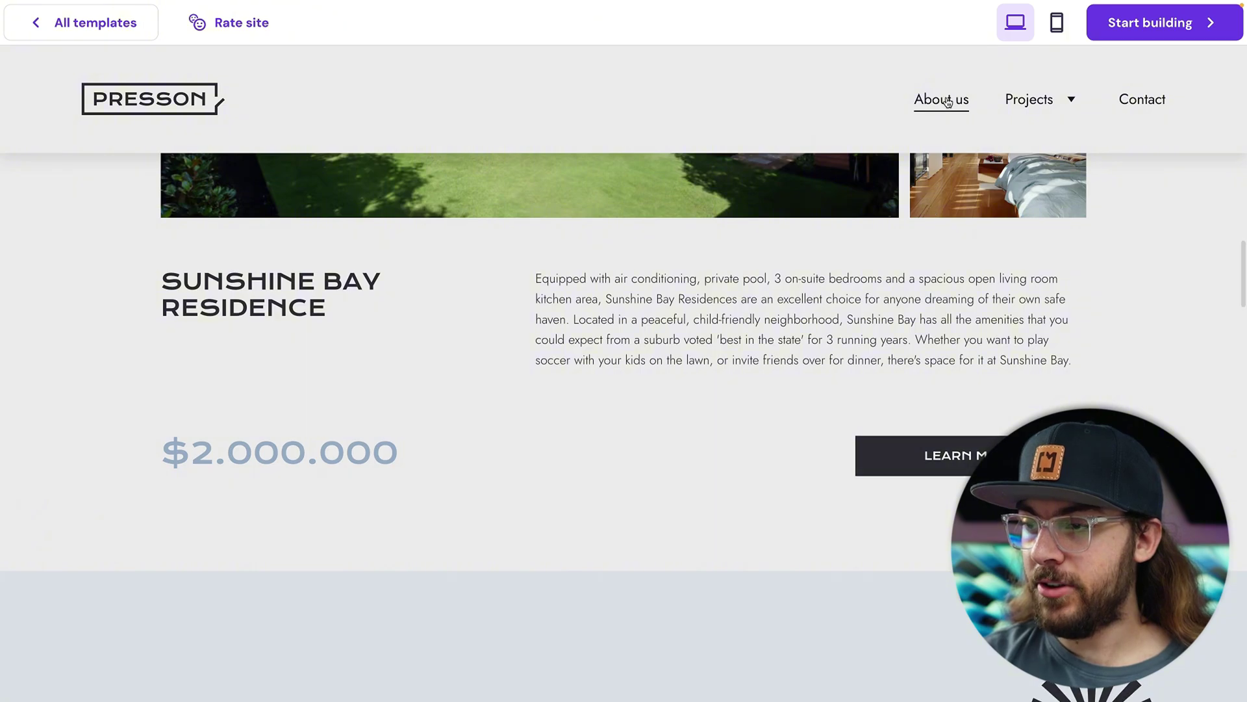
pyautogui.click(948, 102)
pyautogui.moveTo(1026, 99)
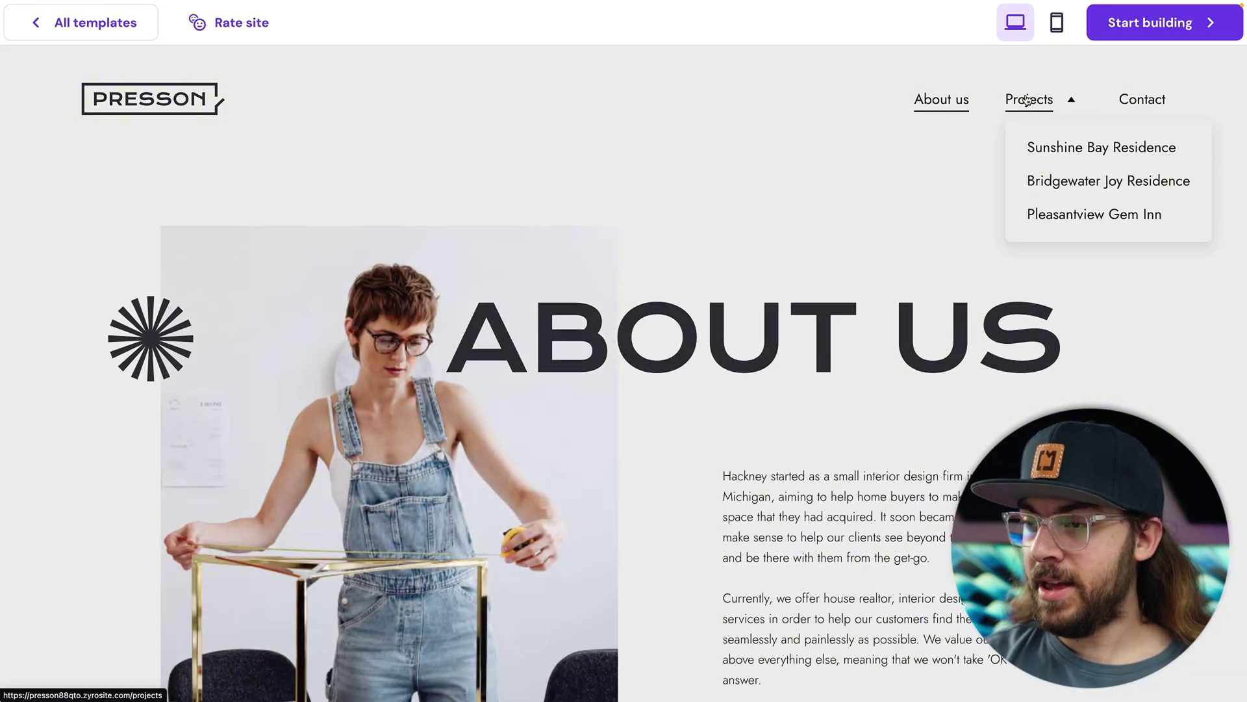
pyautogui.click(1062, 156)
pyautogui.scroll(-8, 954, 273)
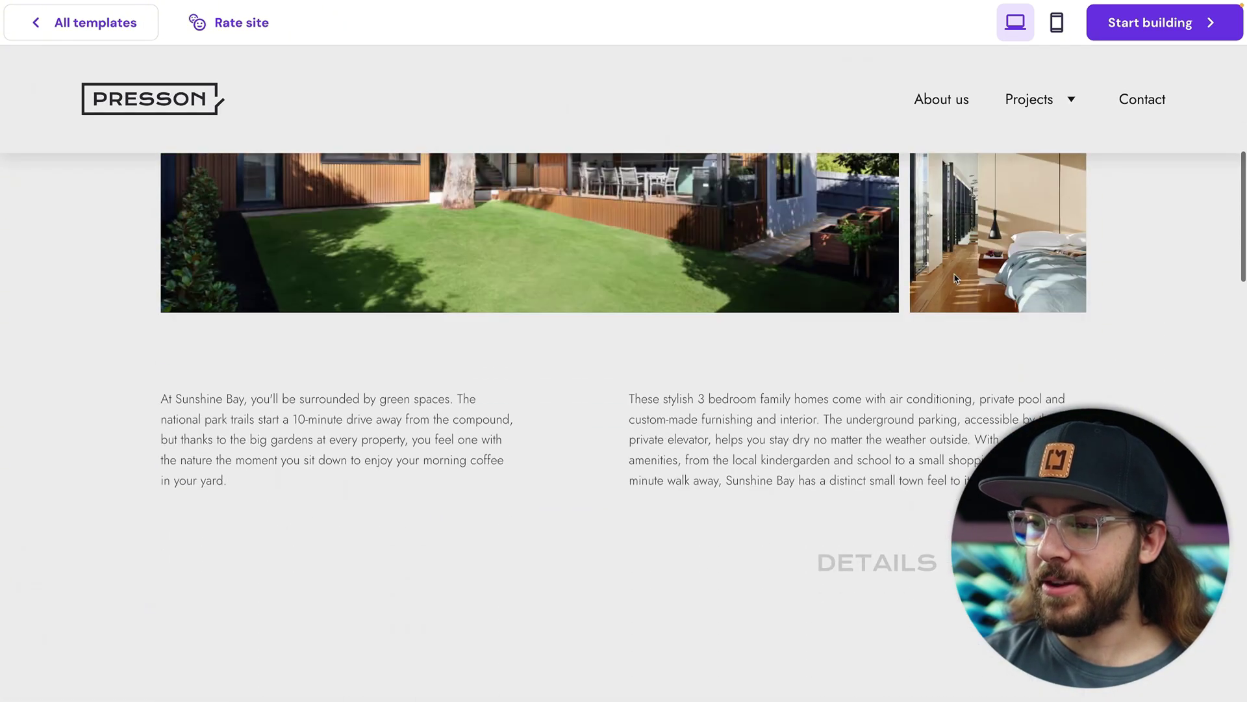
pyautogui.scroll(-10, 955, 278)
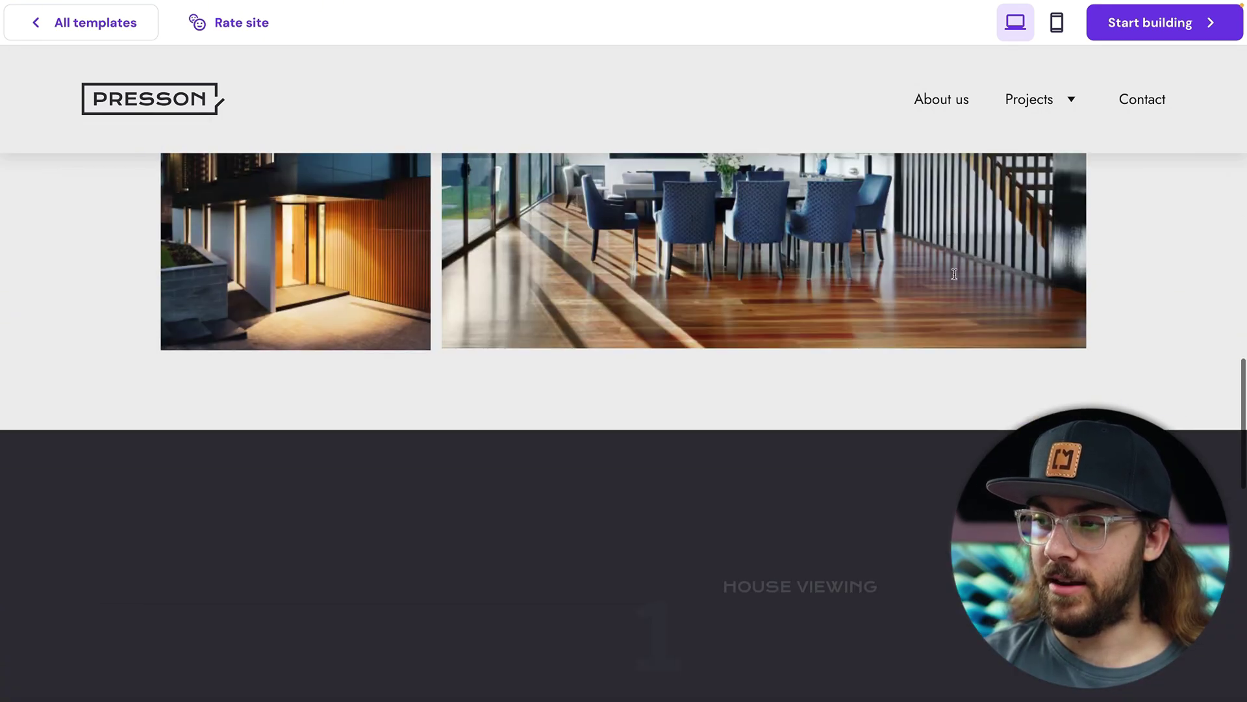
pyautogui.scroll(-5, 954, 274)
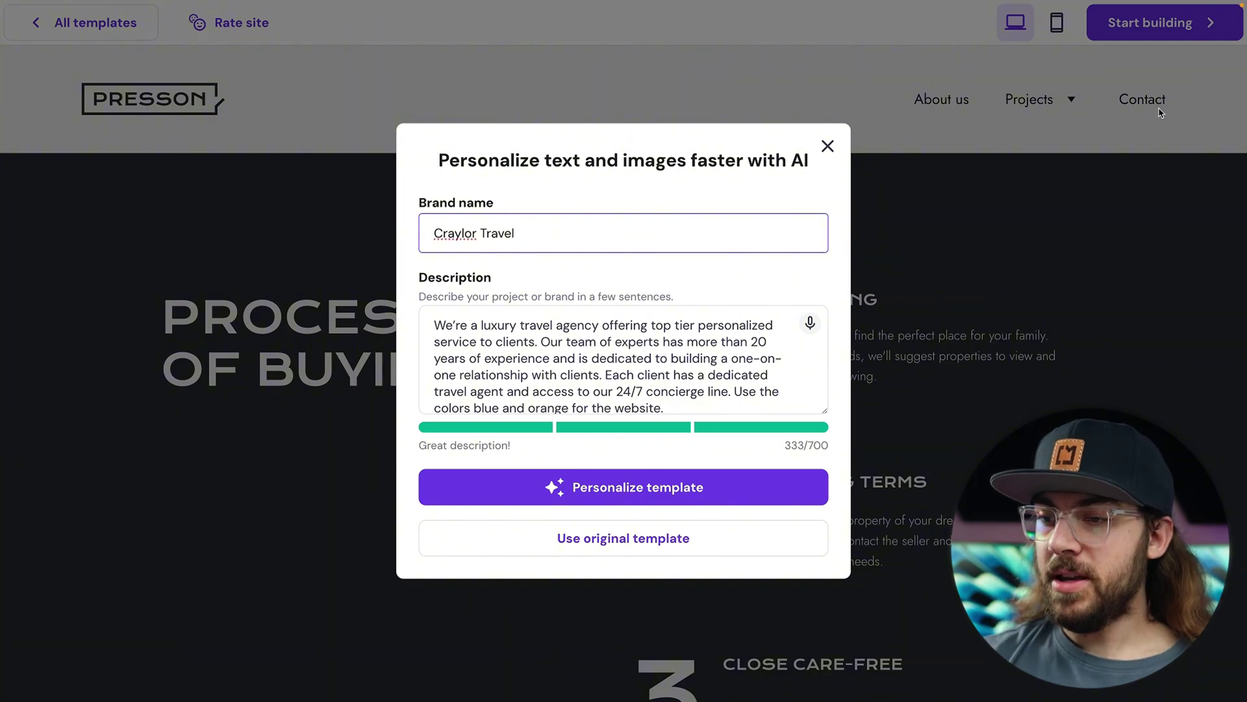
# Step: Personalize the Presson template with AI using the Craylor Travel brand details, review the result, and open the site for editing
pyautogui.click(722, 494)
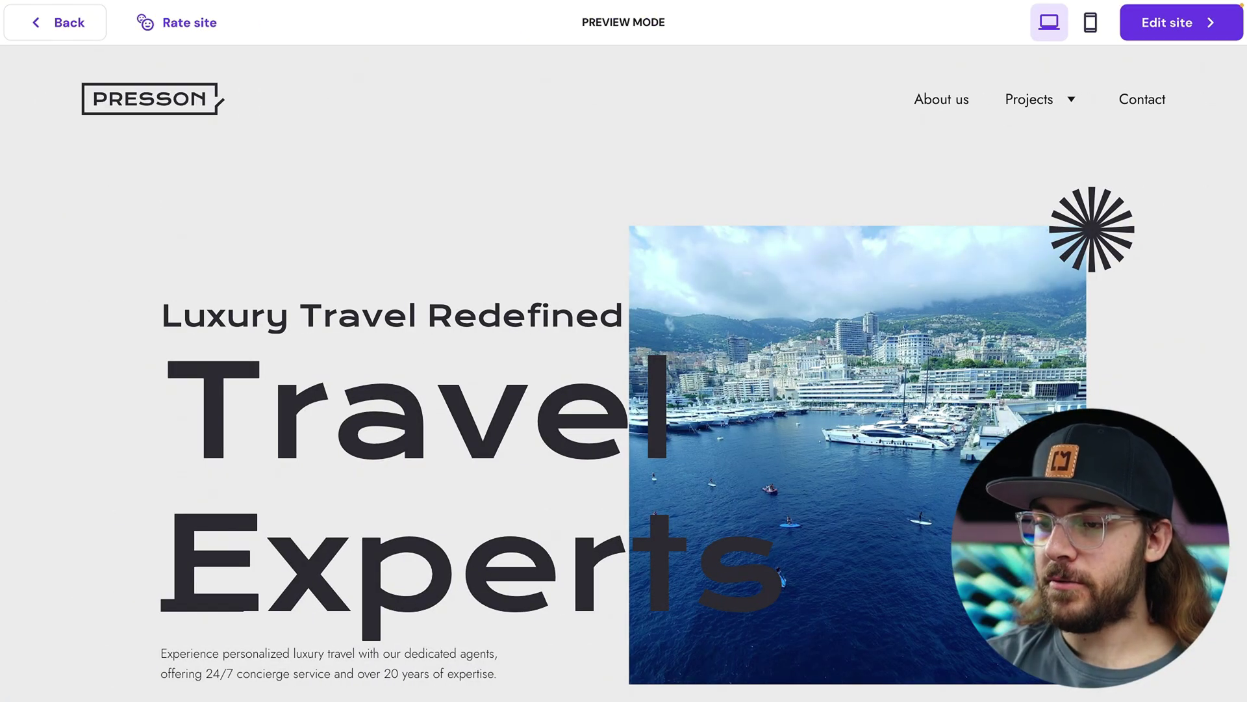
pyautogui.scroll(-10, 623, 390)
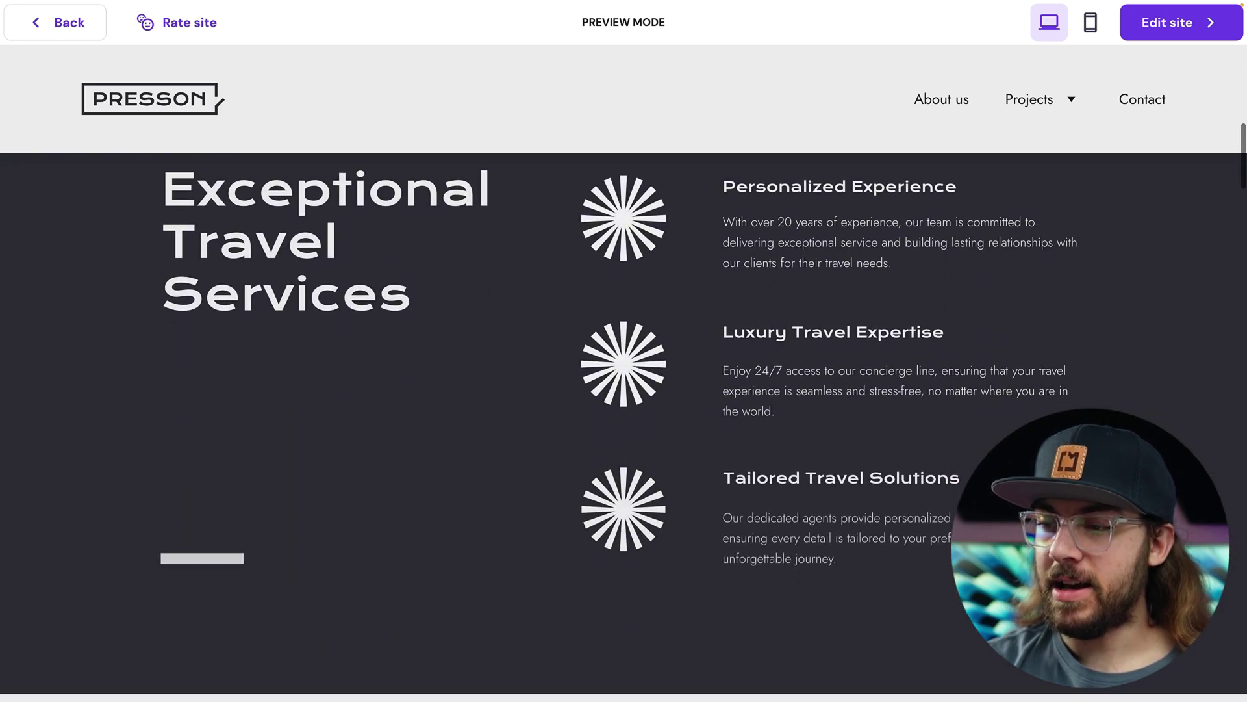
pyautogui.scroll(-10, 624, 390)
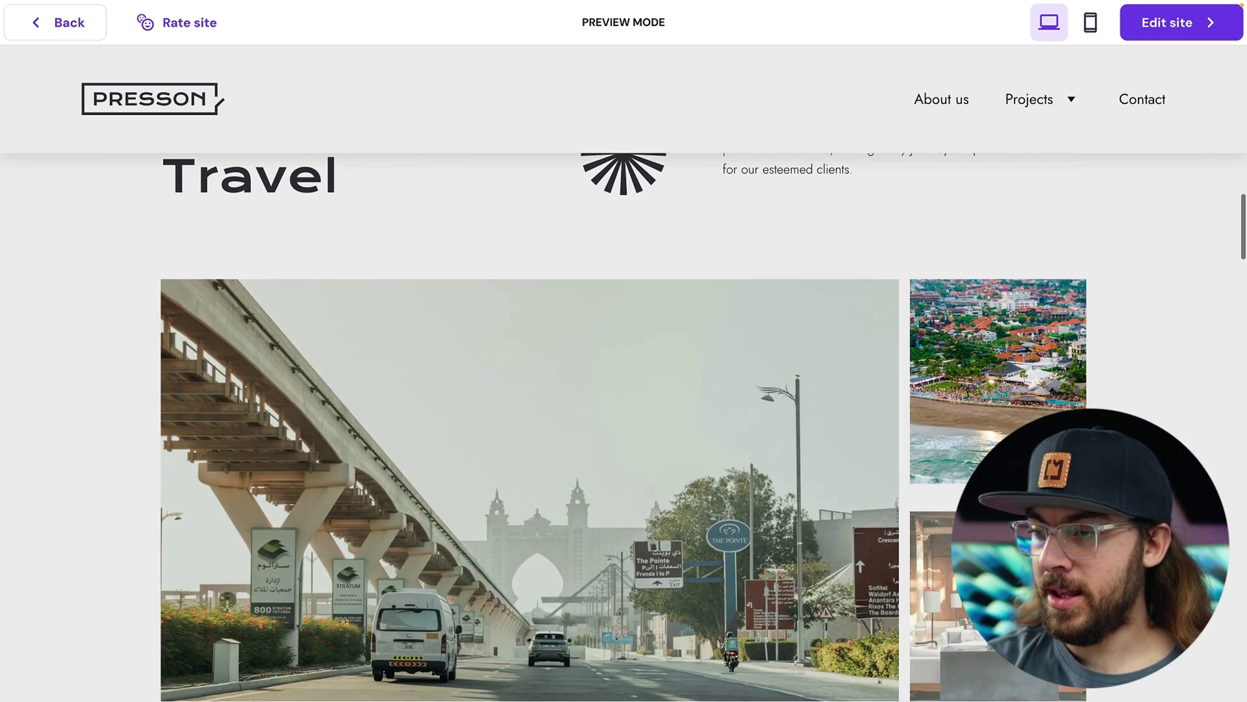
pyautogui.scroll(-3, 624, 427)
pyautogui.click(1189, 26)
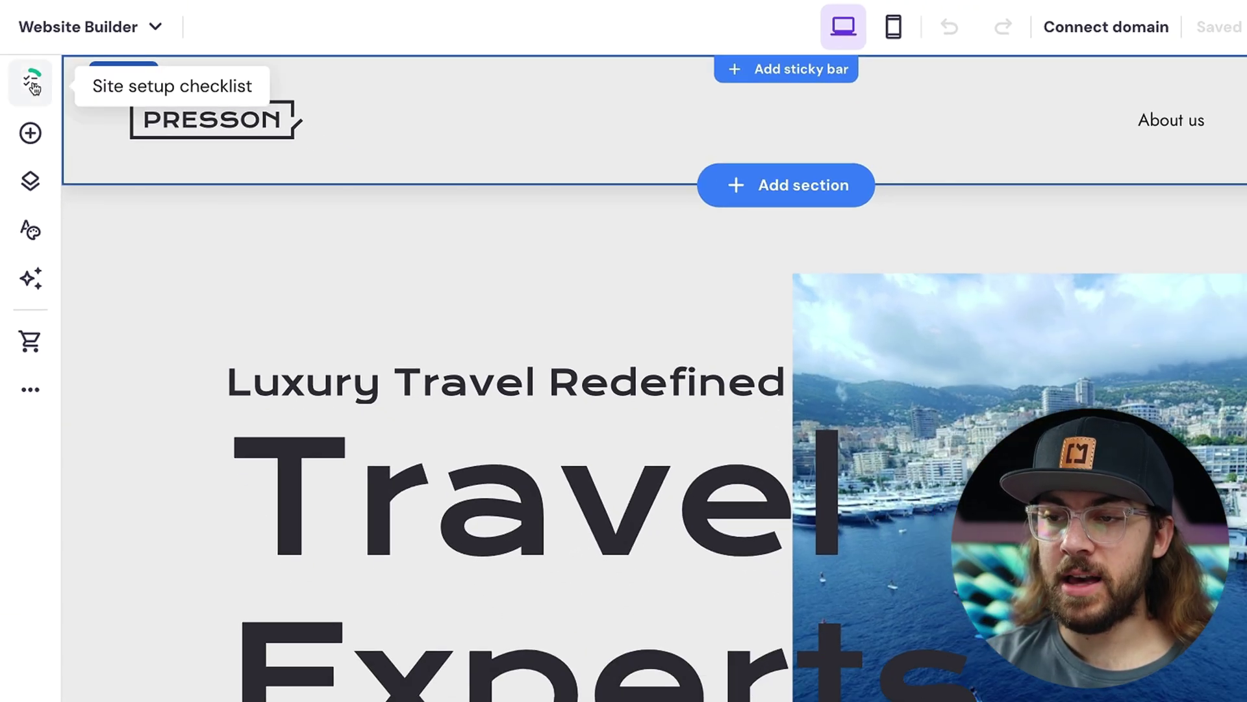
# Step: Review the site setup checklist tasks and the elements available for adding to the page
pyautogui.click(33, 88)
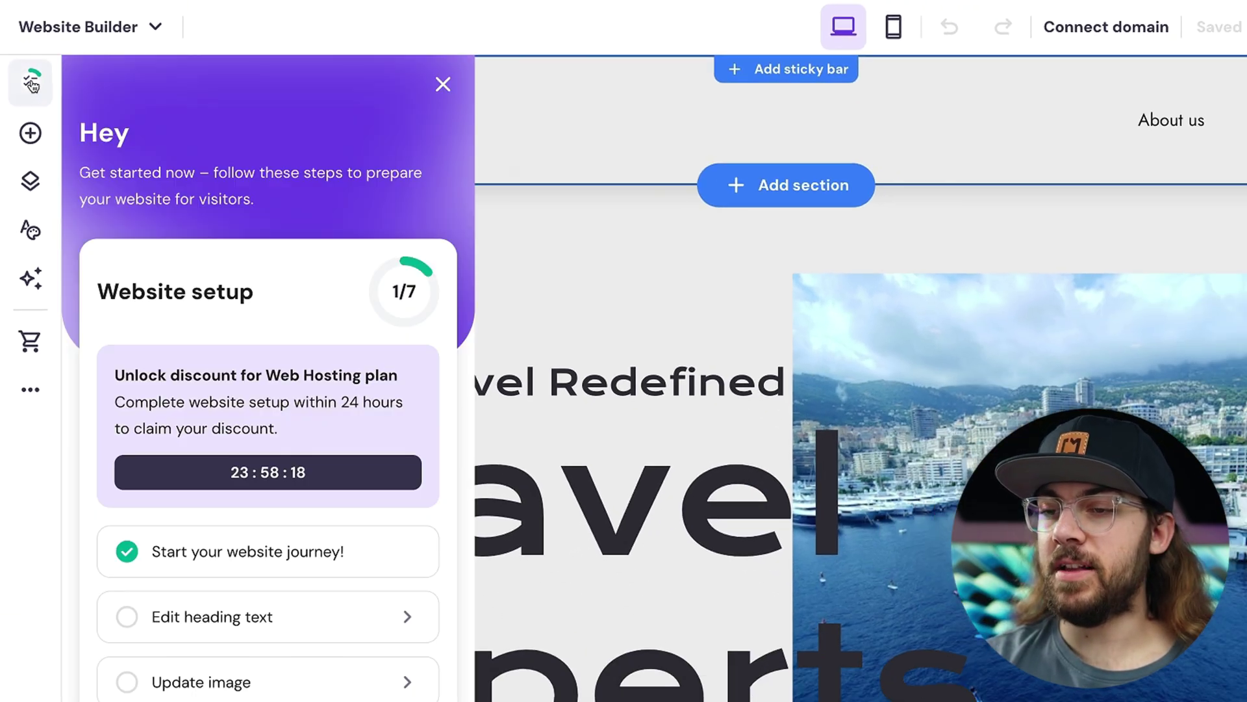
pyautogui.scroll(-1, 308, 231)
pyautogui.scroll(-5, 309, 230)
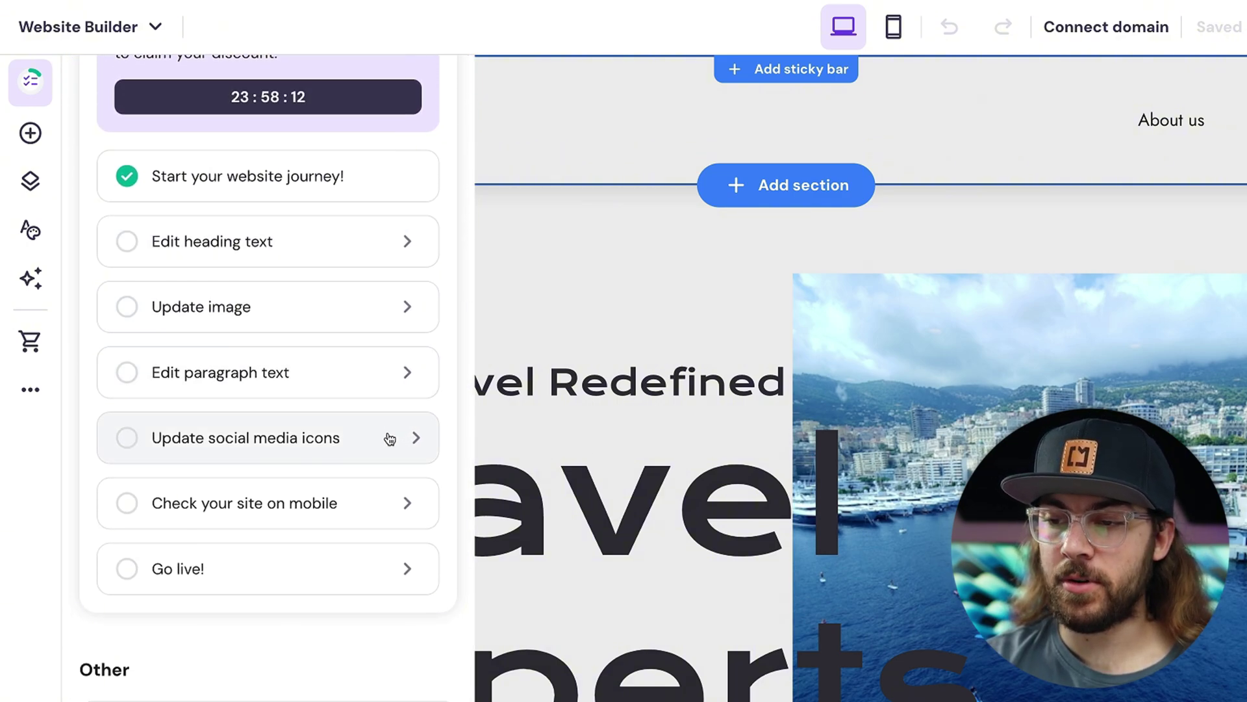
pyautogui.click(37, 139)
pyautogui.moveTo(132, 256); pyautogui.dragTo(69, 200)
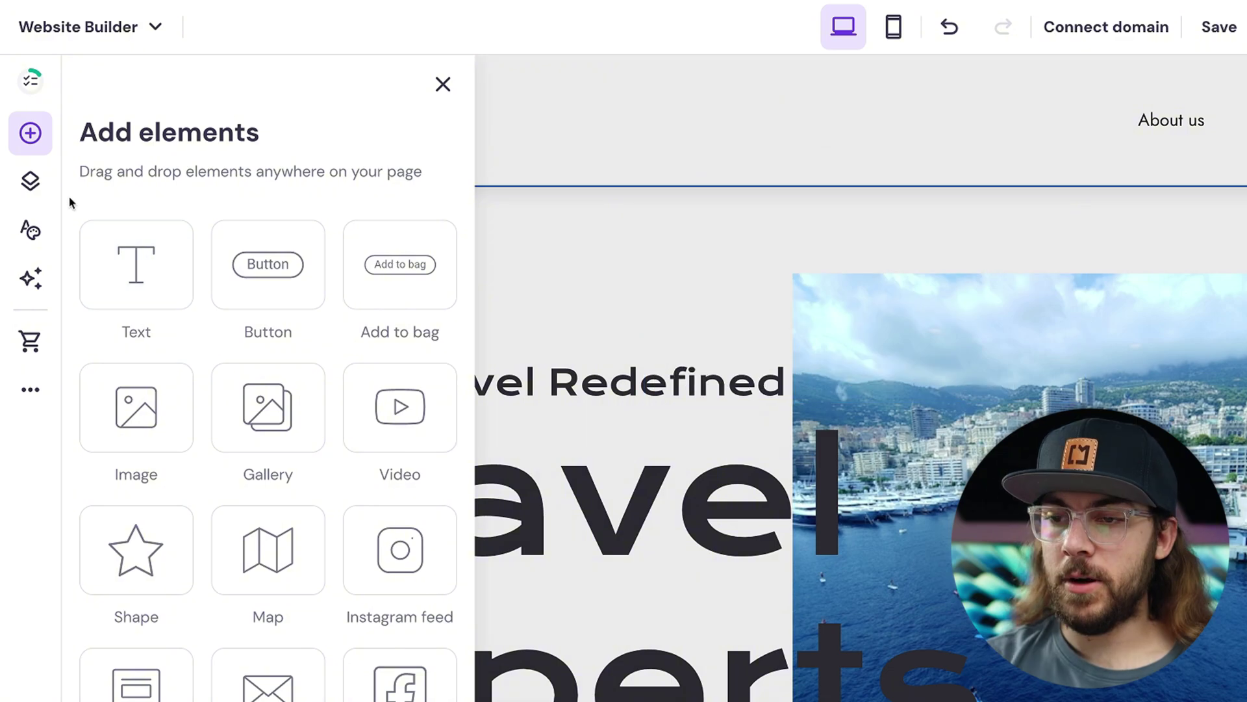
# Step: Move the hidden Home page into the main navigation and place it above About us
pyautogui.click(46, 192)
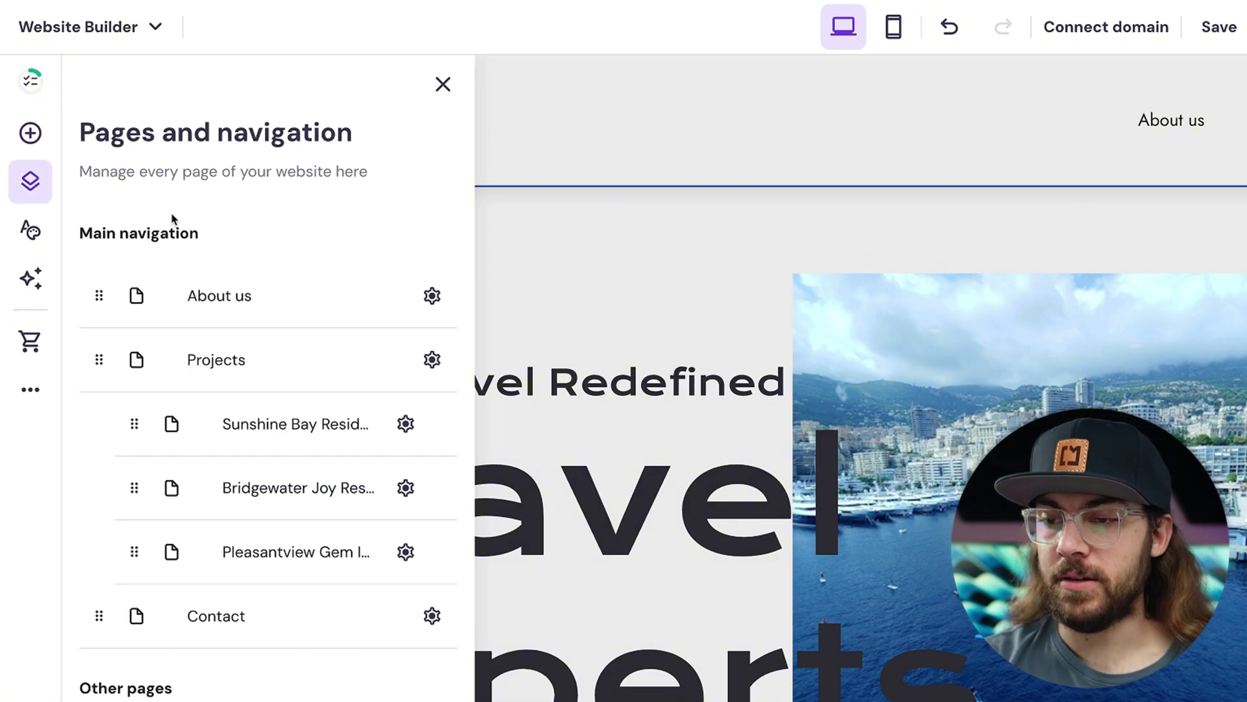
pyautogui.scroll(-3, 259, 448)
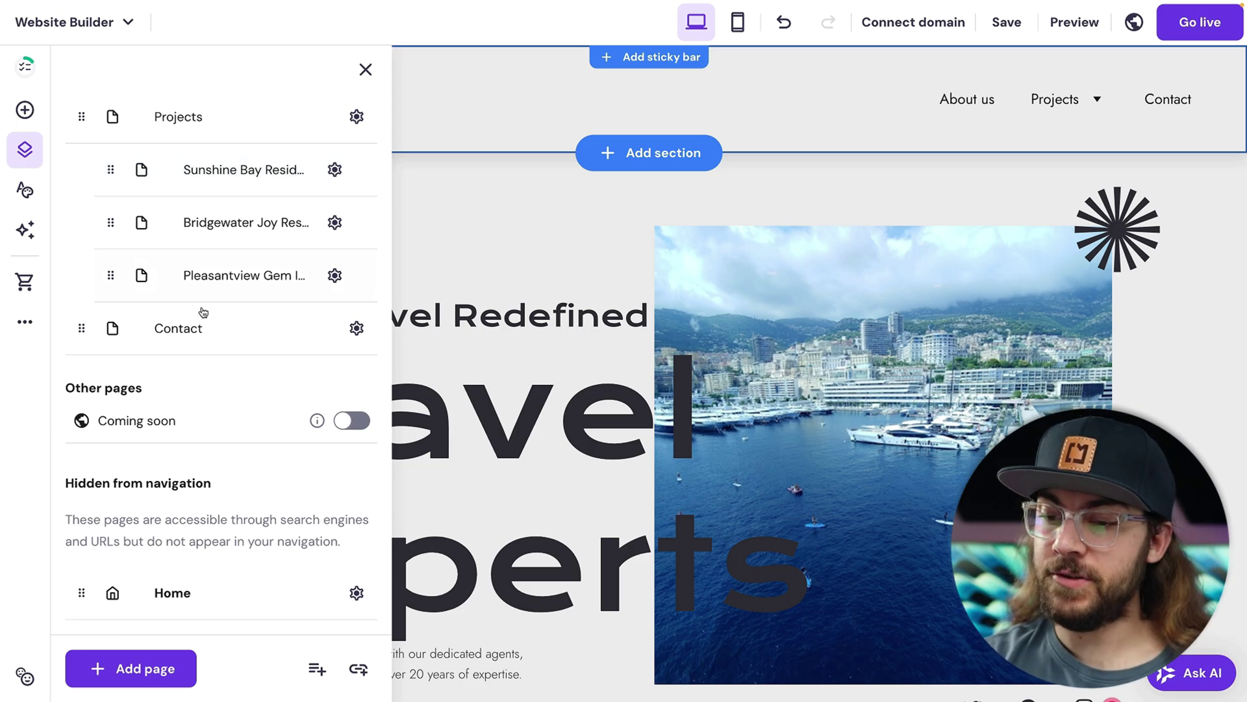
pyautogui.moveTo(83, 593); pyautogui.dragTo(99, 133)
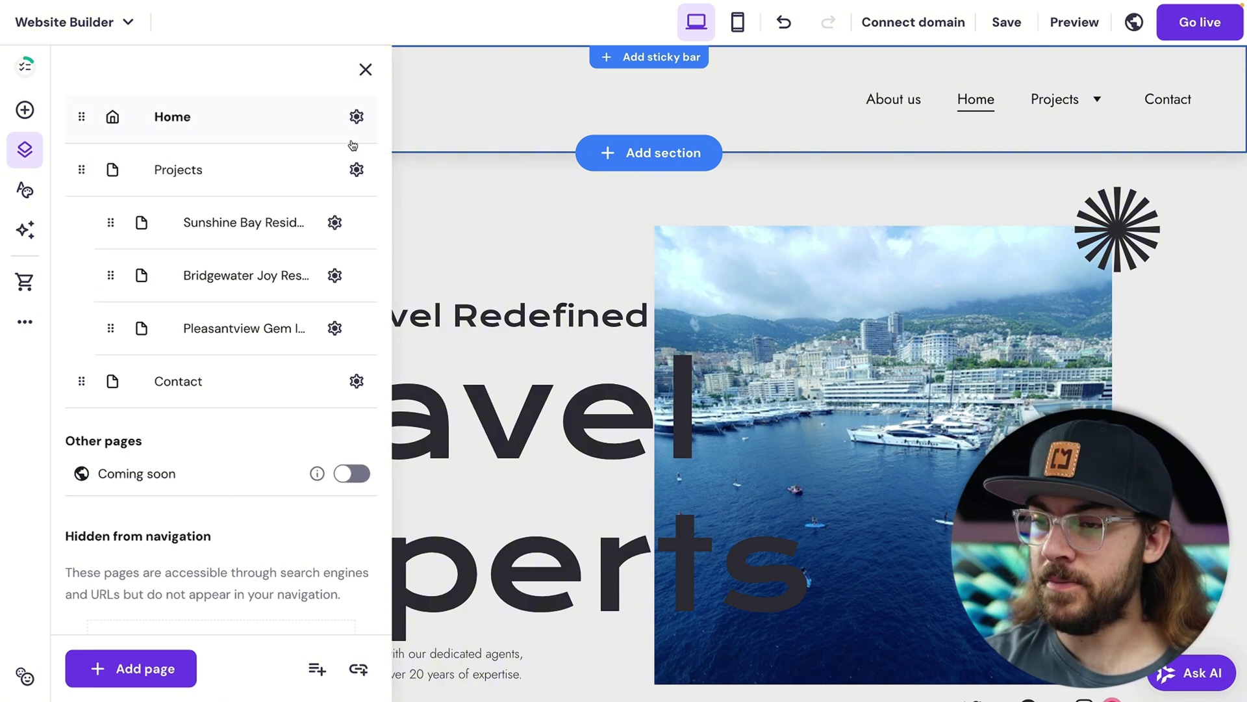
pyautogui.scroll(2, 289, 179)
pyautogui.moveTo(82, 243); pyautogui.dragTo(84, 188)
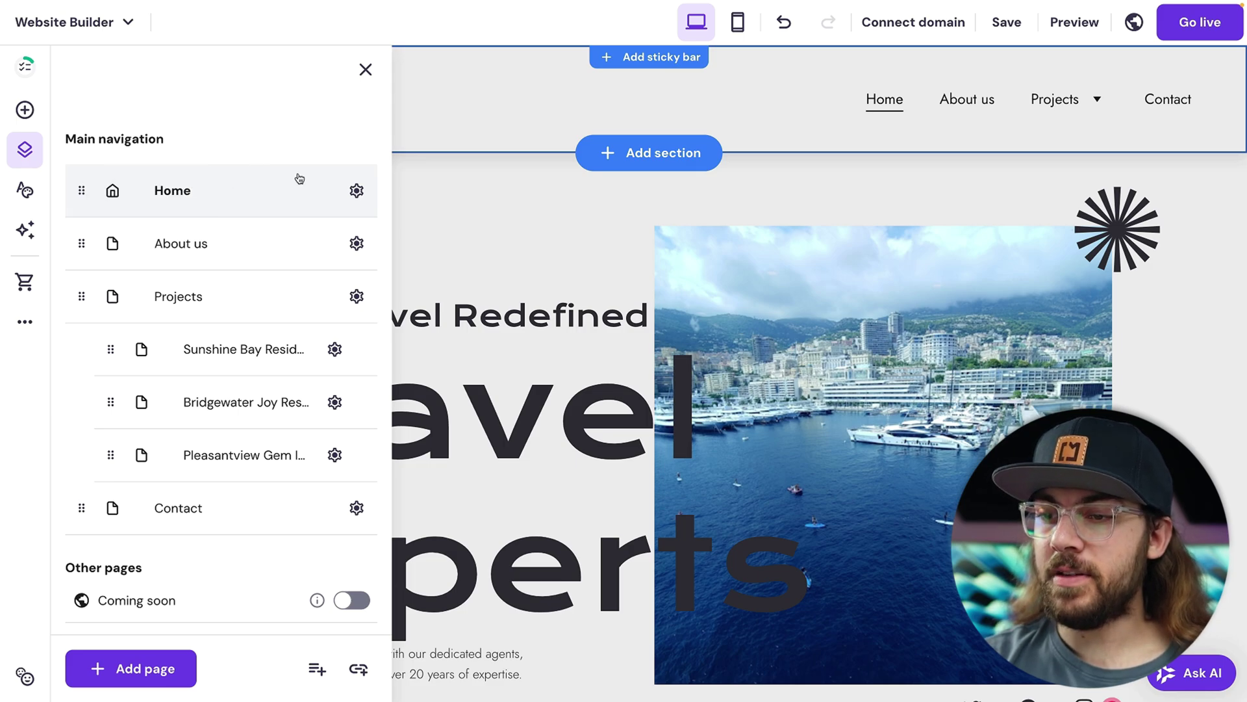
# Step: View the page options available for the About us page, including SEO settings and social image
pyautogui.click(880, 105)
pyautogui.click(357, 298)
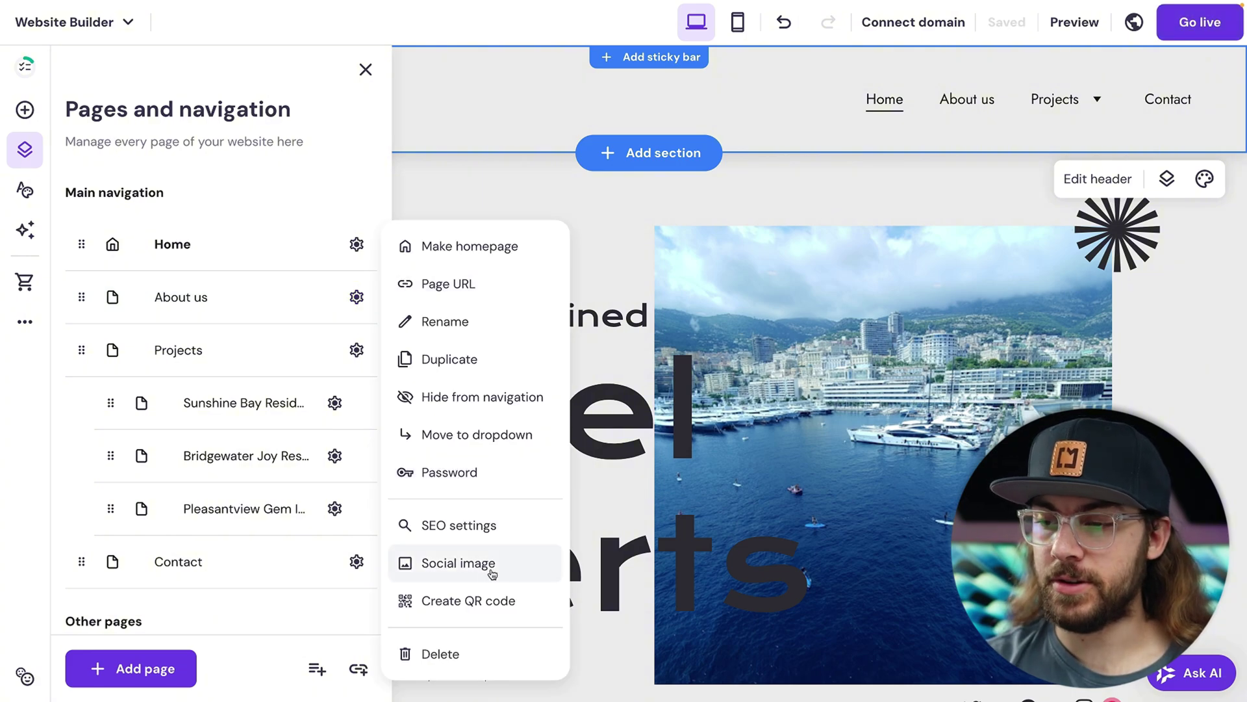
pyautogui.click(318, 201)
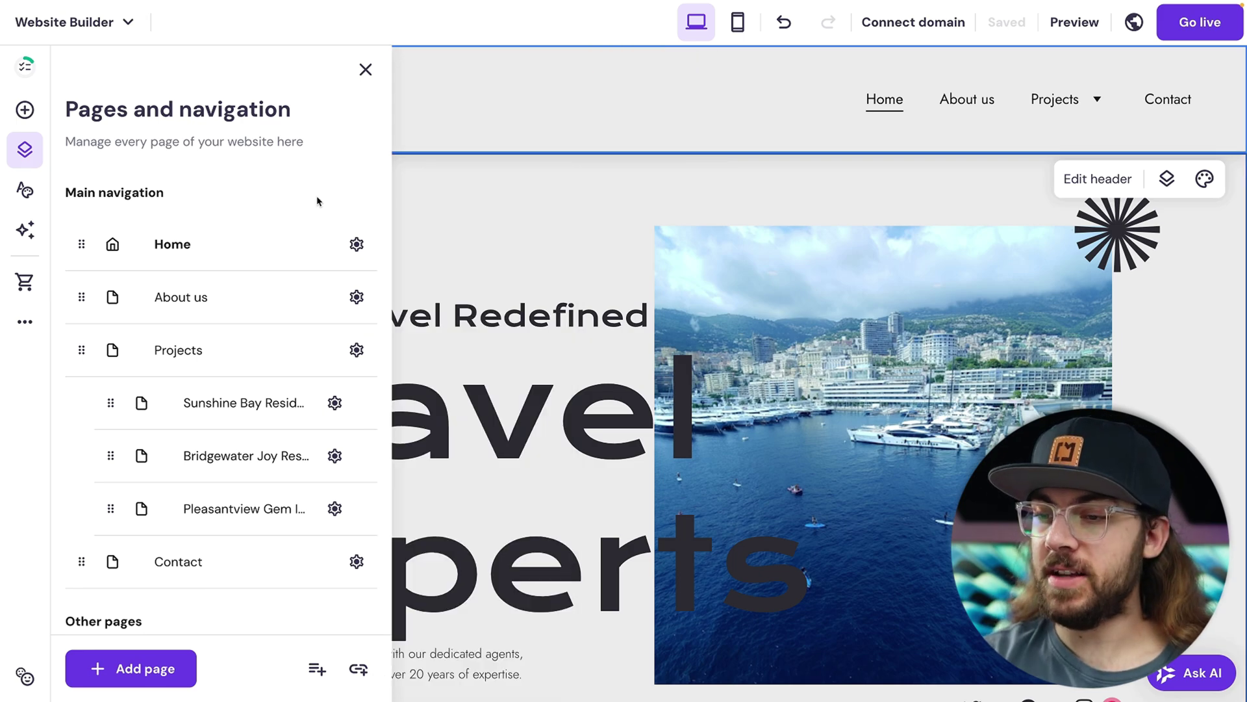
# Step: Turn on the Coming soon page for the website
pyautogui.scroll(-4, 317, 201)
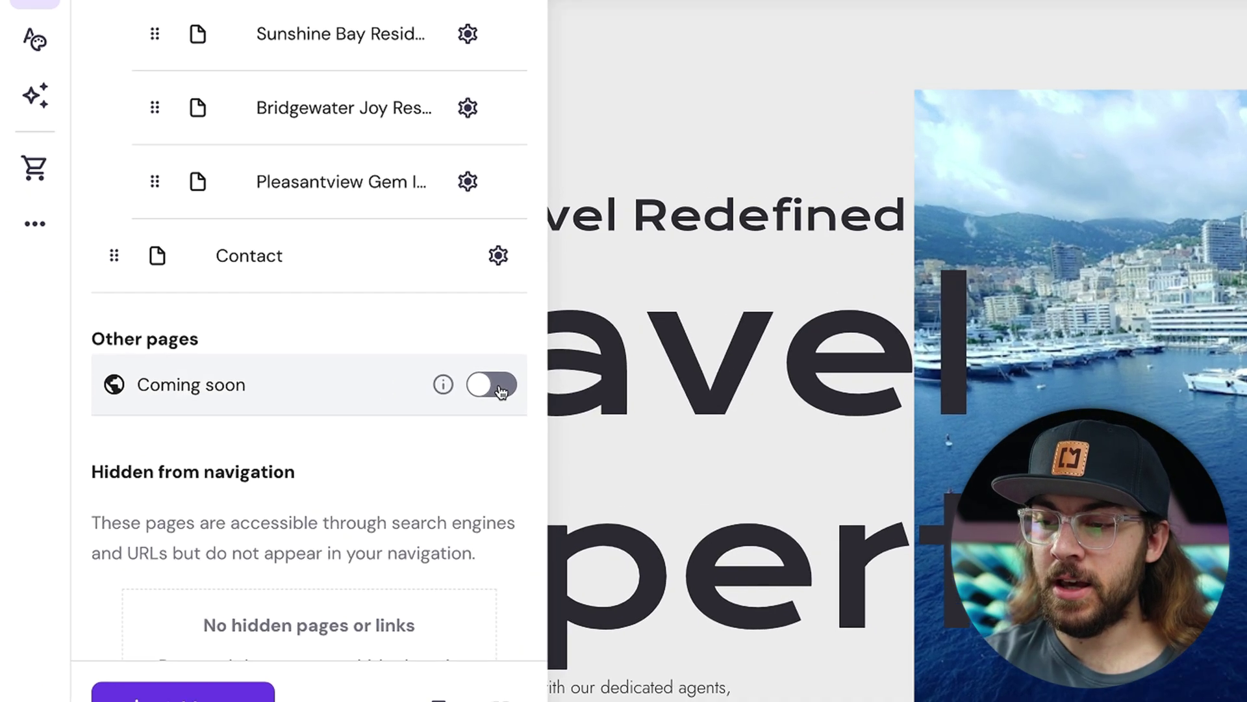
pyautogui.click(500, 388)
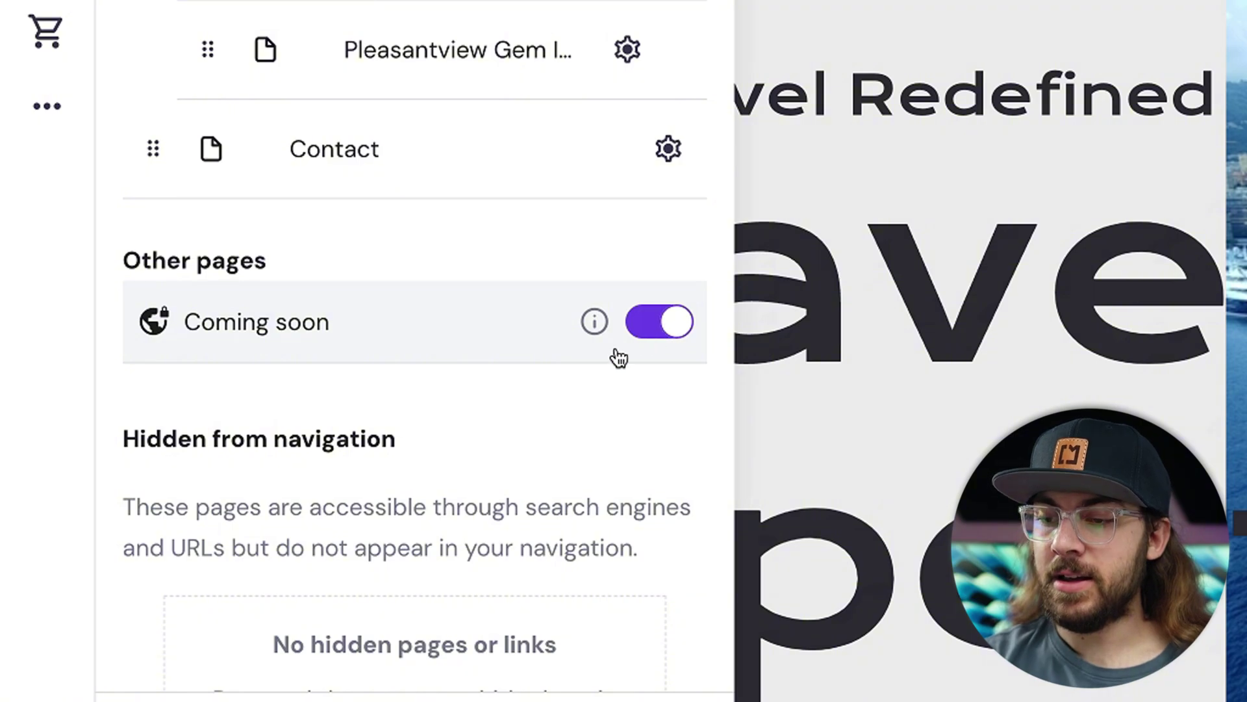
pyautogui.moveTo(602, 333)
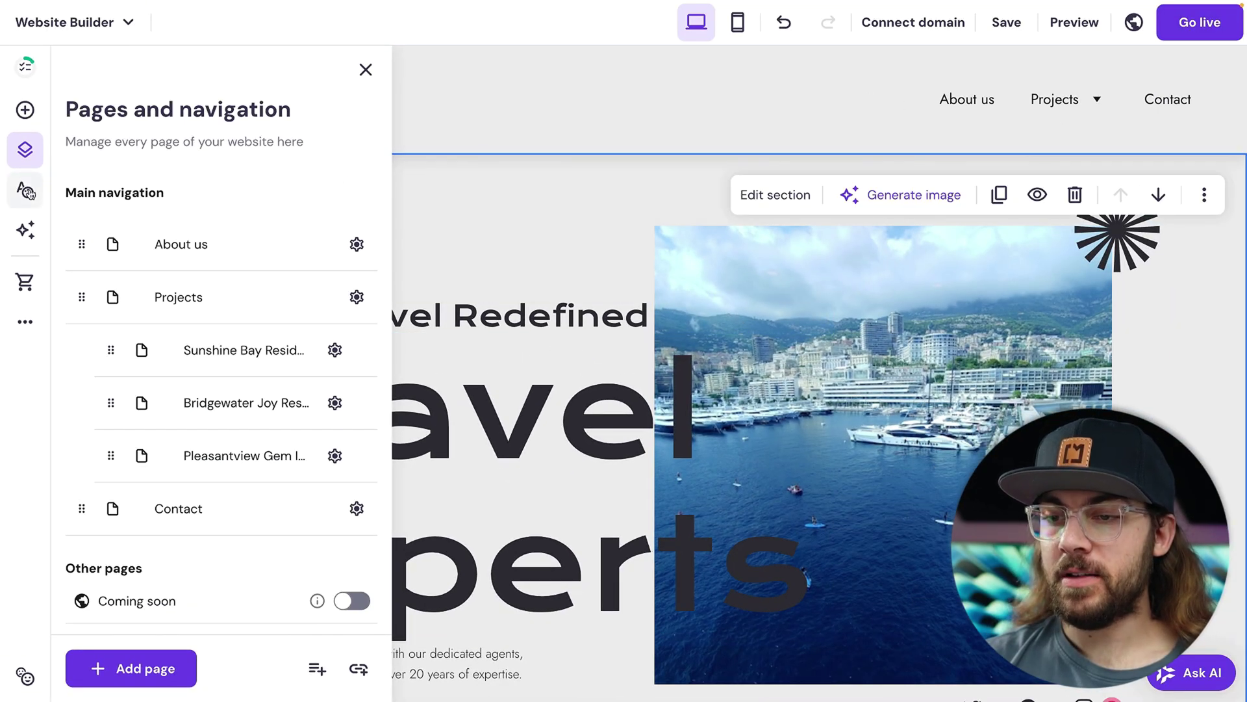
# Step: Review the website-wide style settings for colors, fonts, buttons and animations
pyautogui.click(26, 192)
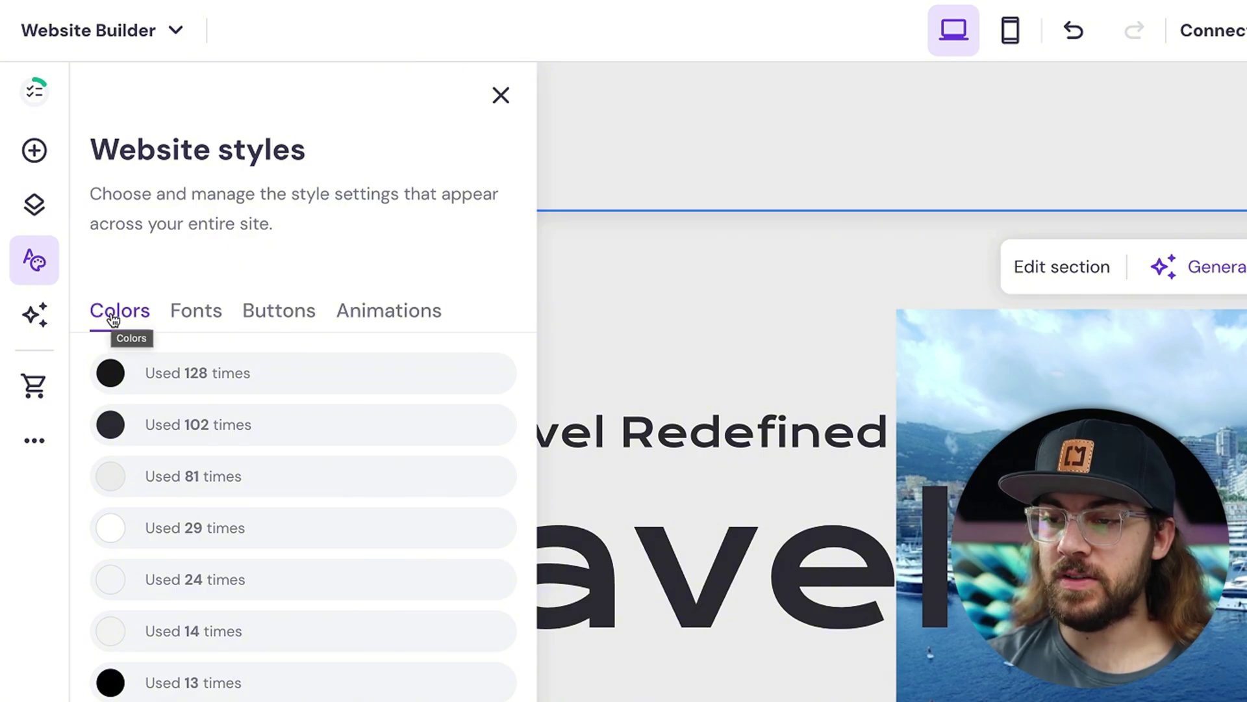
pyautogui.click(197, 328)
pyautogui.click(286, 327)
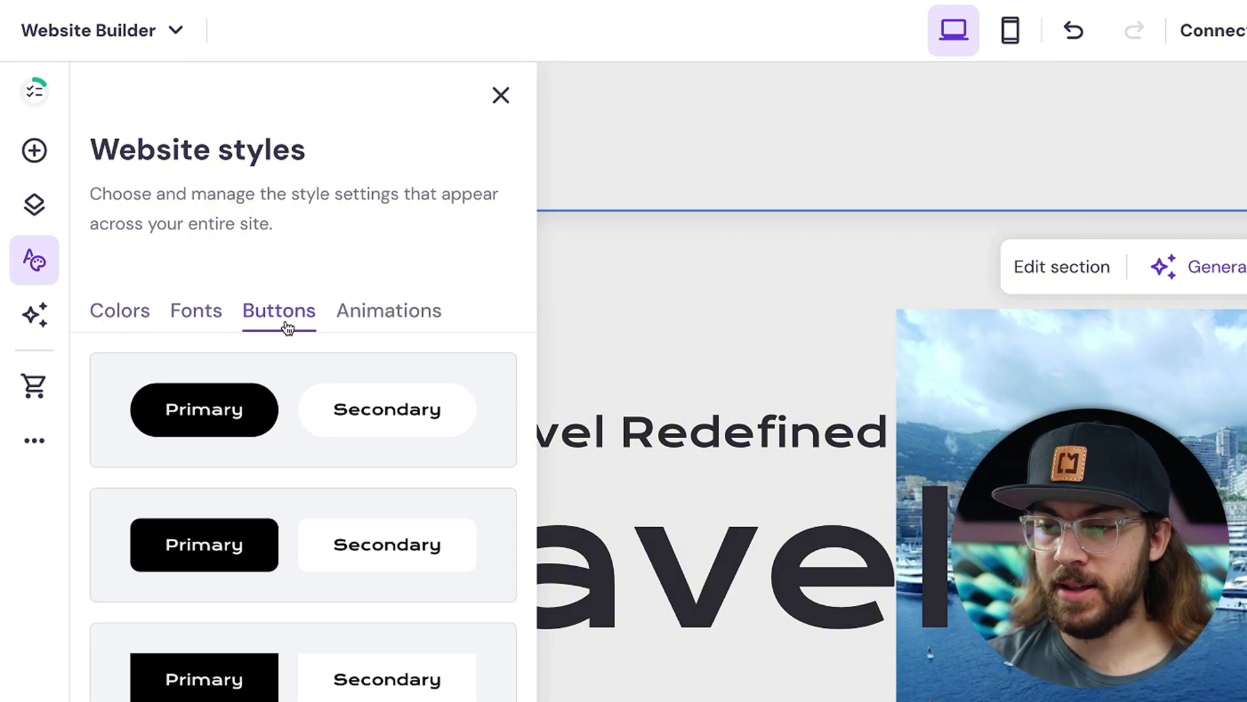
pyautogui.click(388, 323)
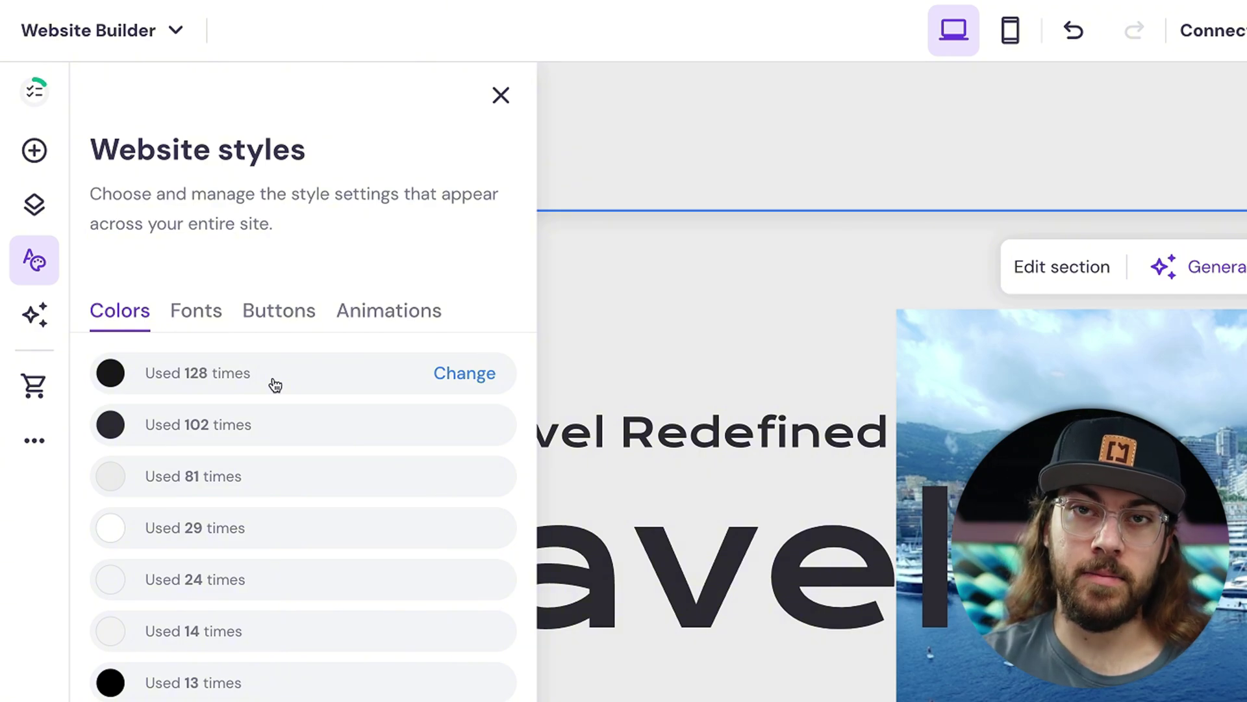
# Step: Look through the AI tools, the online store features and the additional site settings
pyautogui.click(36, 316)
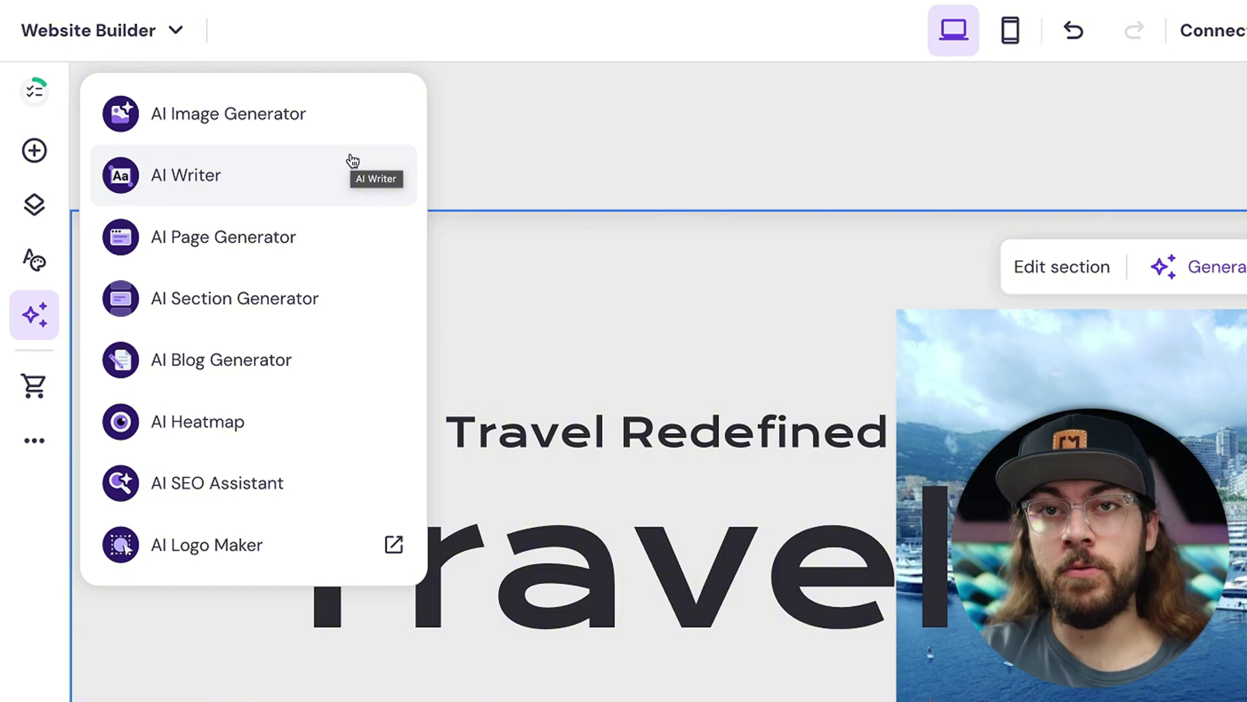
pyautogui.click(43, 395)
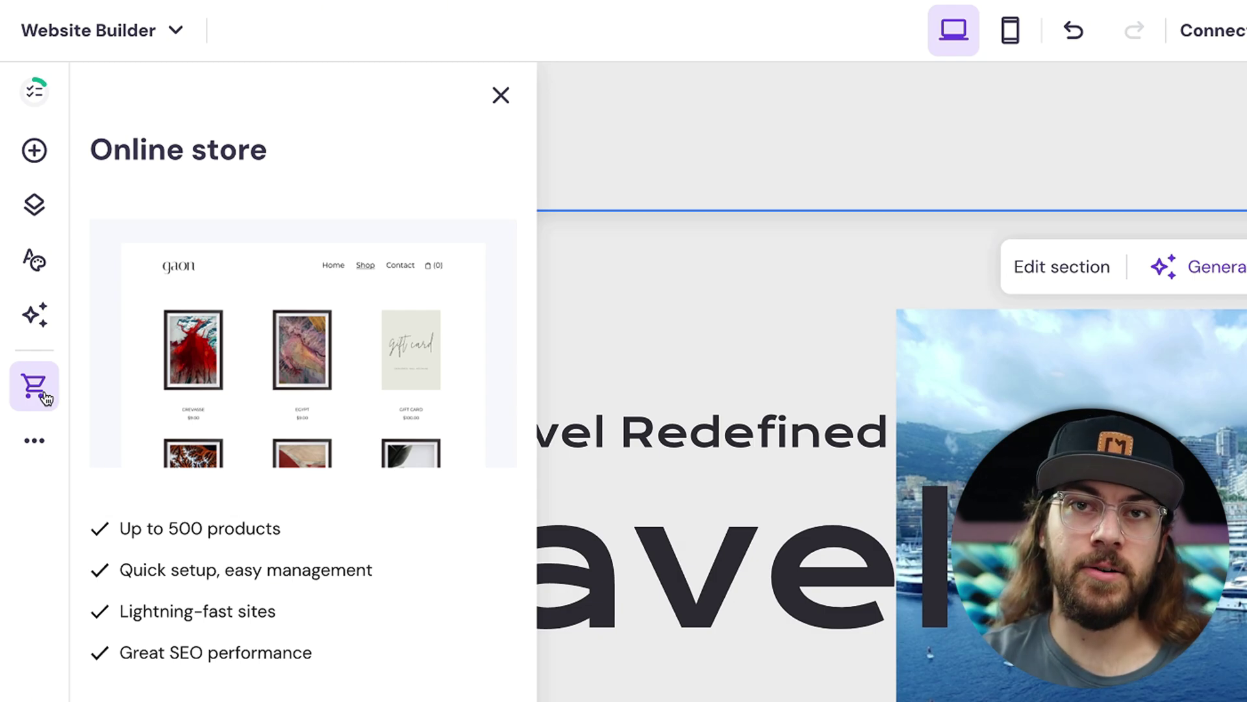
pyautogui.click(38, 443)
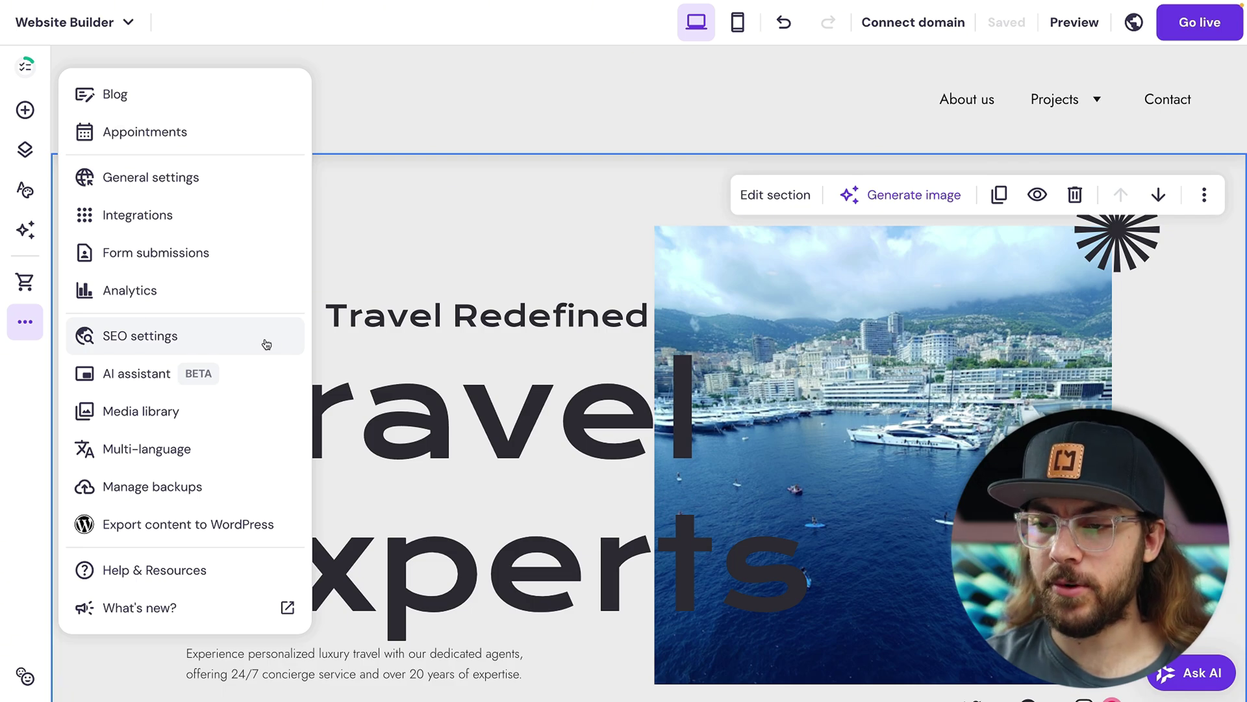
pyautogui.click(378, 213)
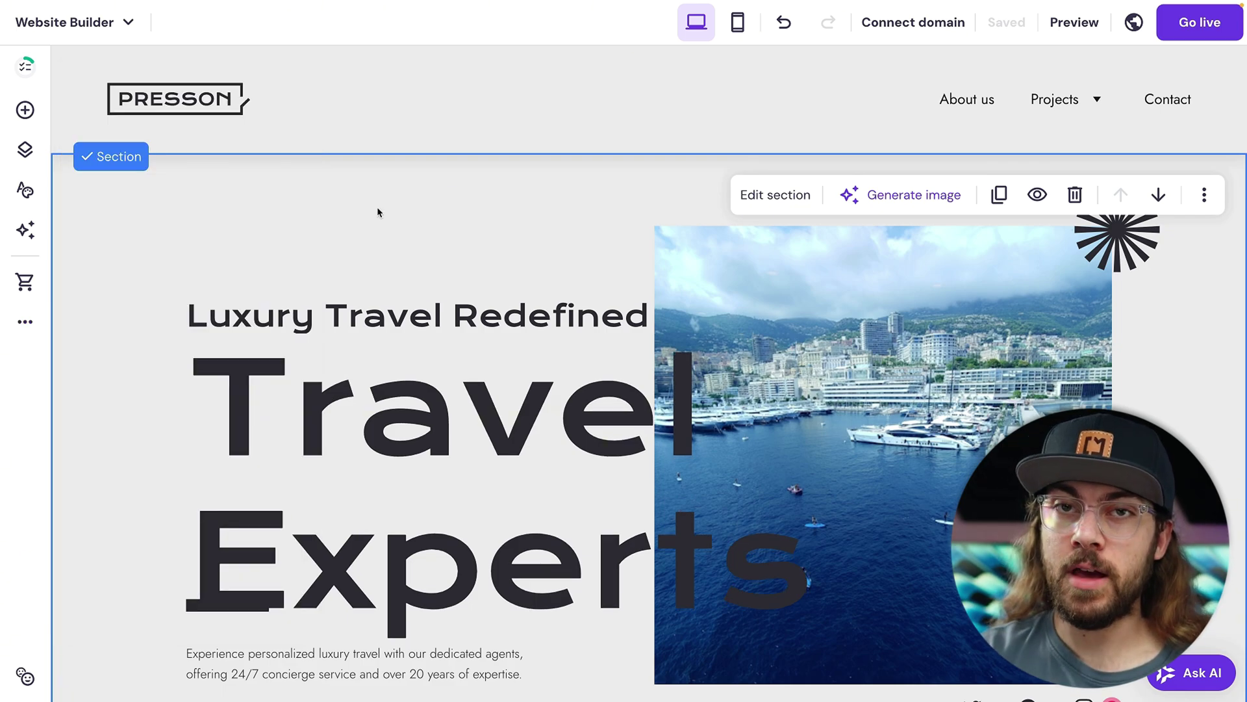
# Step: Open the hero subheading for text editing and select "Travel Redefined", and select "Travel" in the main heading
pyautogui.click(410, 311)
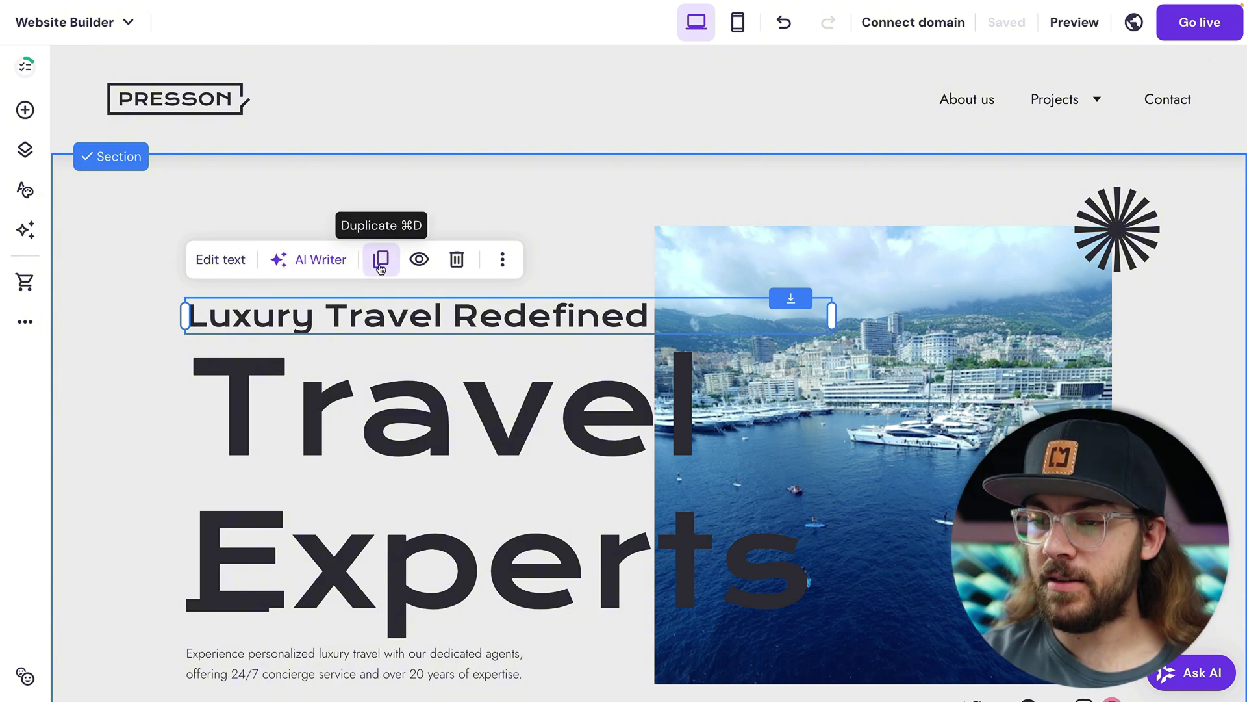
pyautogui.click(203, 260)
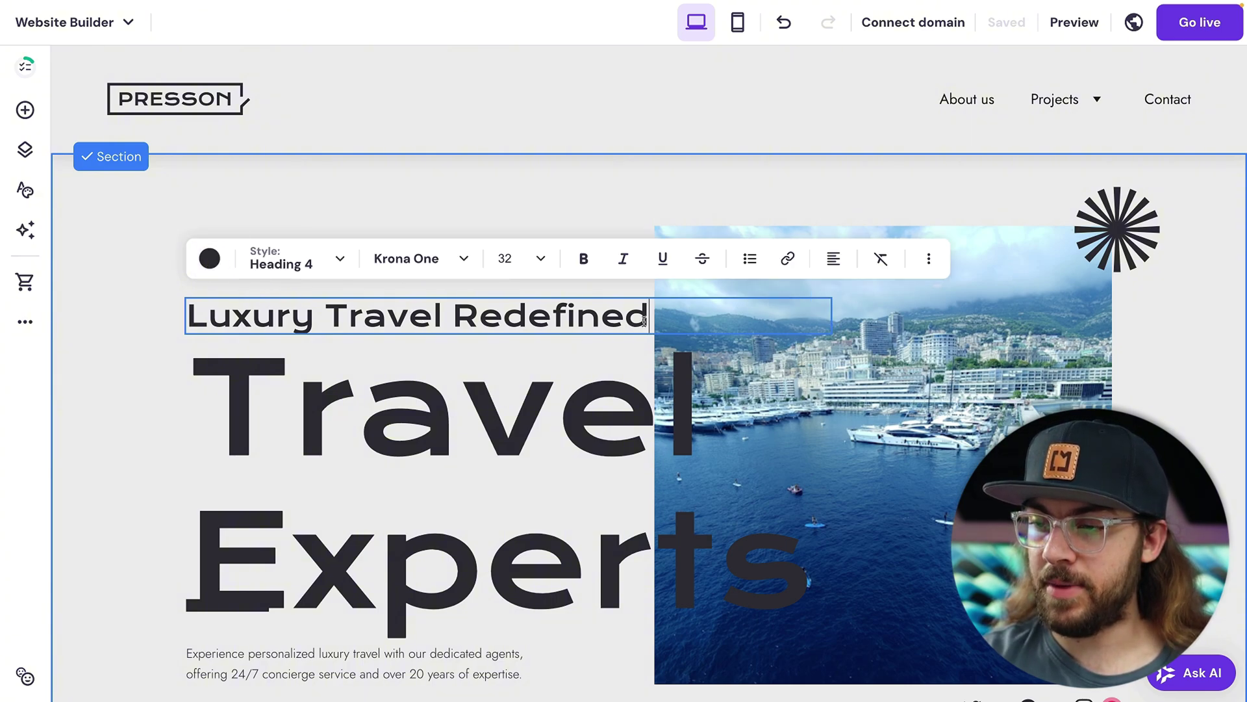
pyautogui.moveTo(644, 320); pyautogui.dragTo(303, 315)
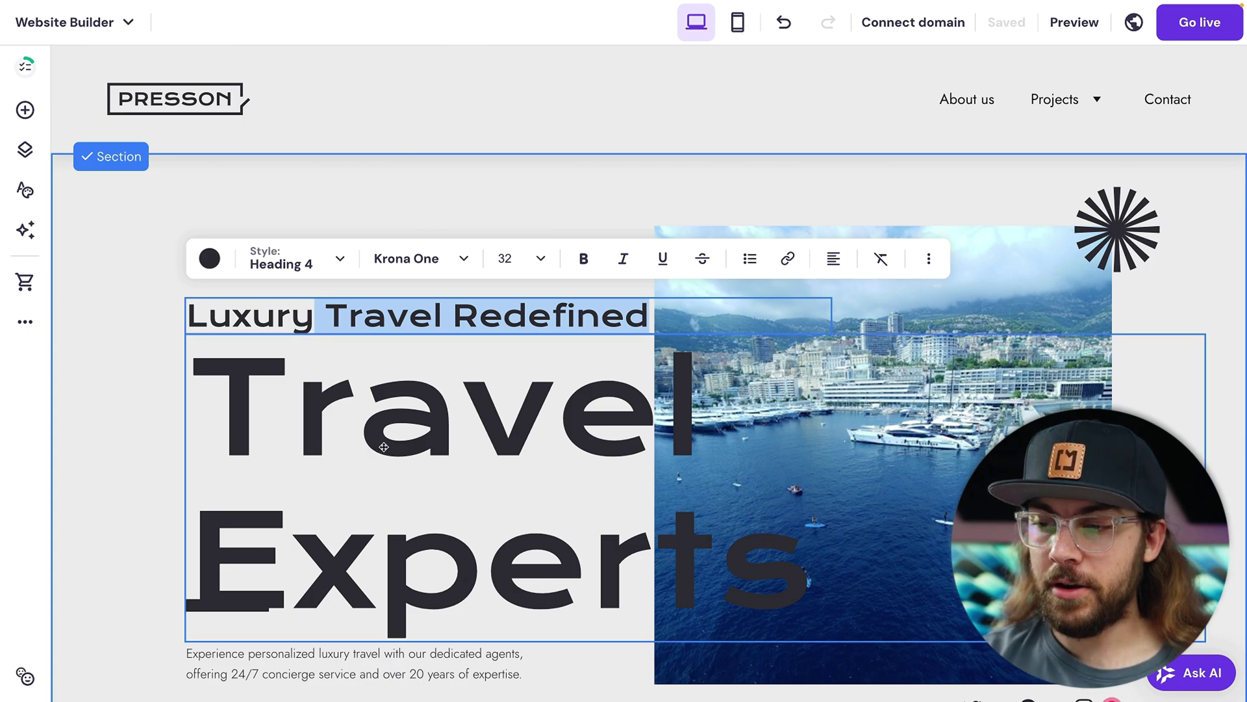
pyautogui.click(400, 420)
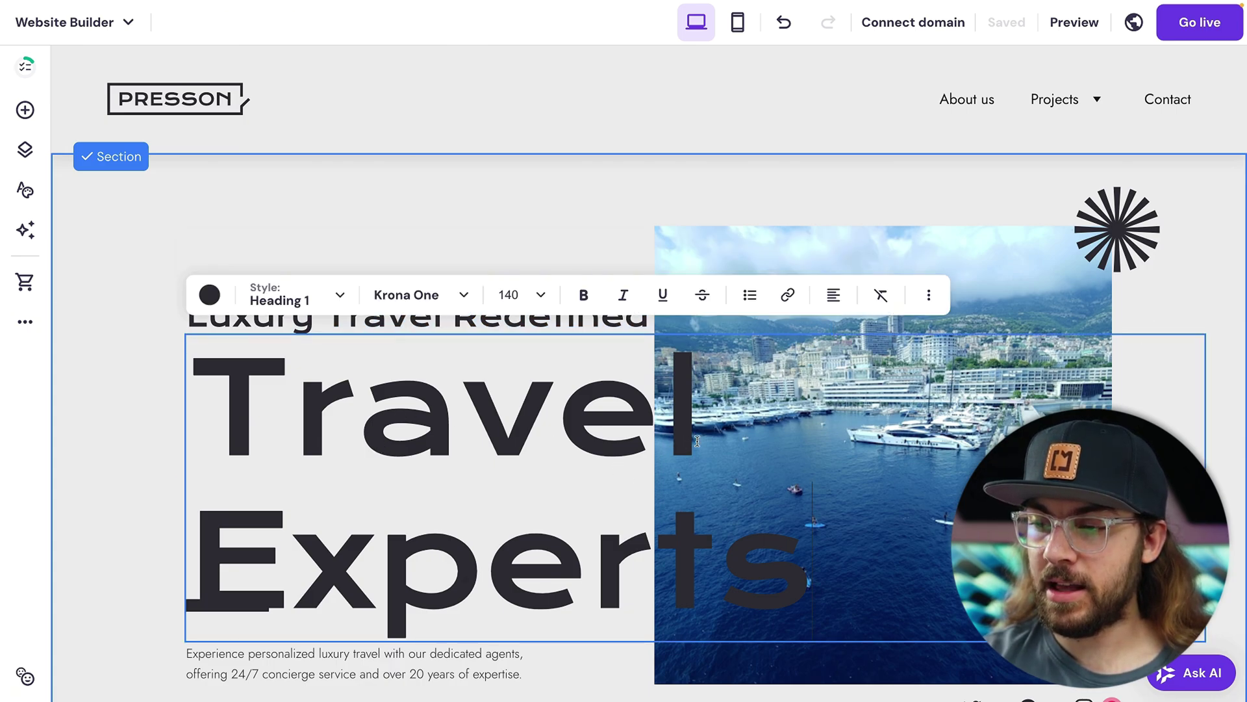
pyautogui.moveTo(697, 441); pyautogui.dragTo(227, 414)
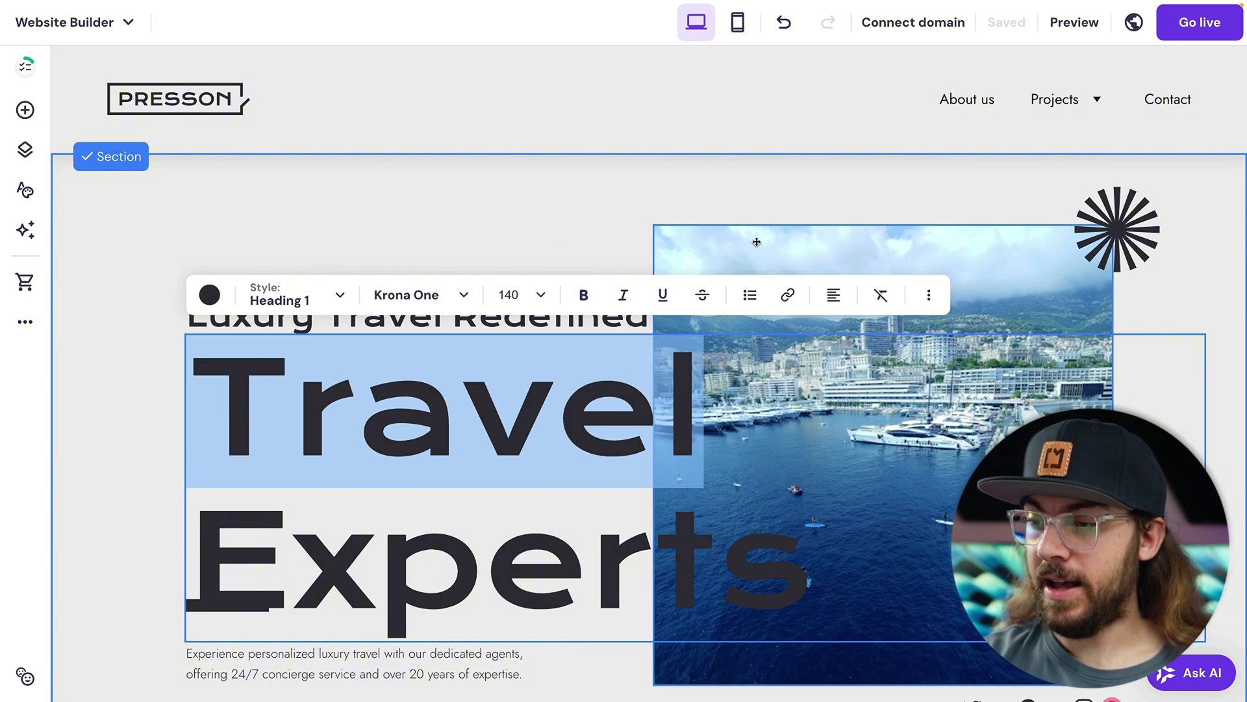
# Step: View the image settings of the hero section's harbor photo and close them
pyautogui.click(779, 241)
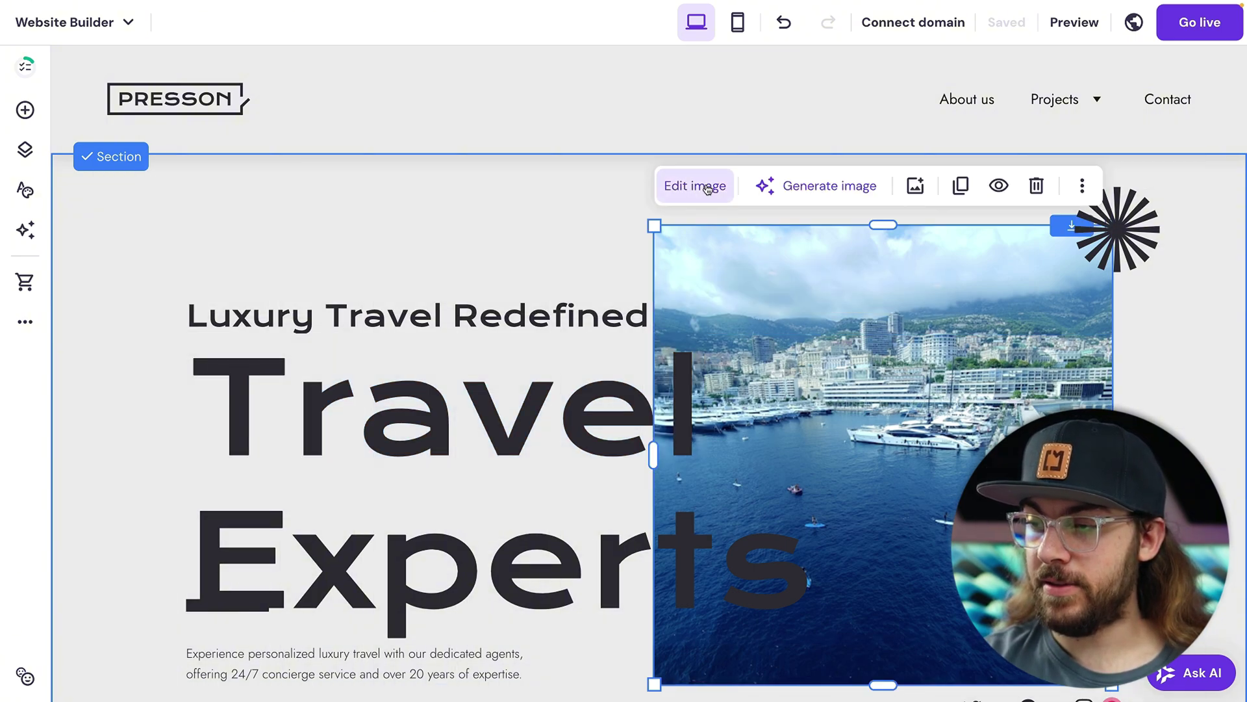
pyautogui.click(702, 185)
pyautogui.click(1210, 188)
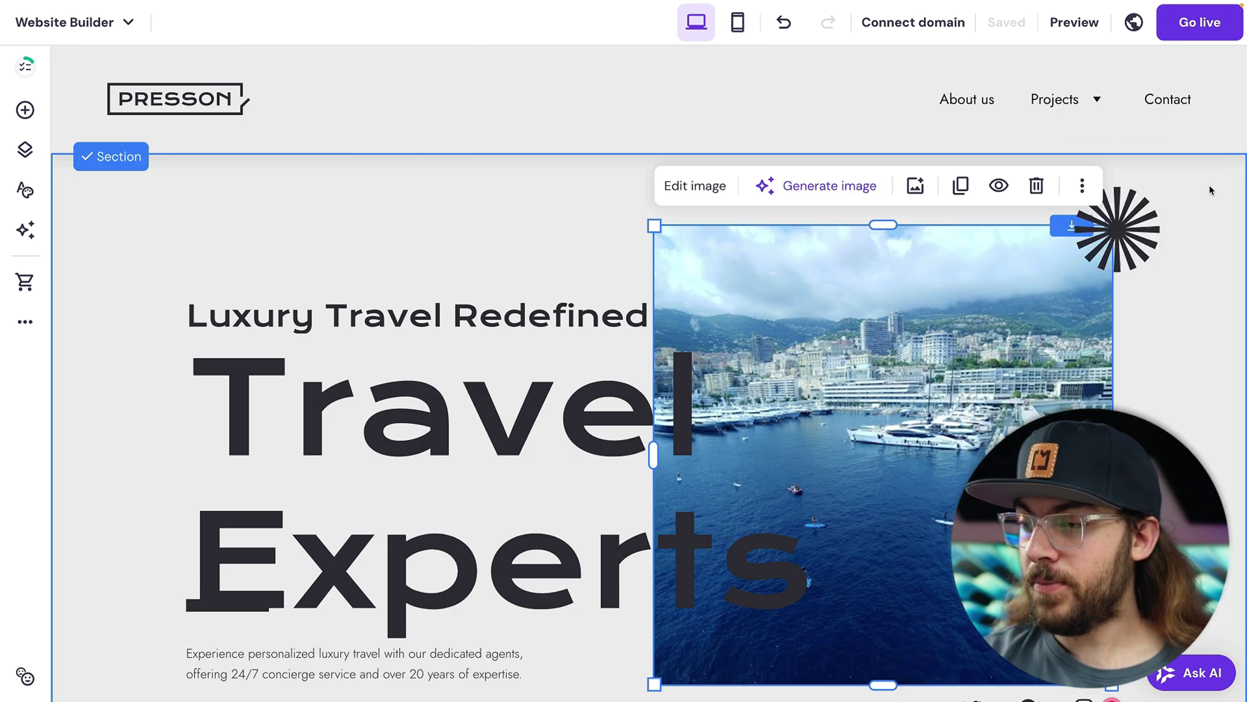
# Step: Review the starburst image's style, click action, shape and animation settings
pyautogui.doubleClick(1160, 235)
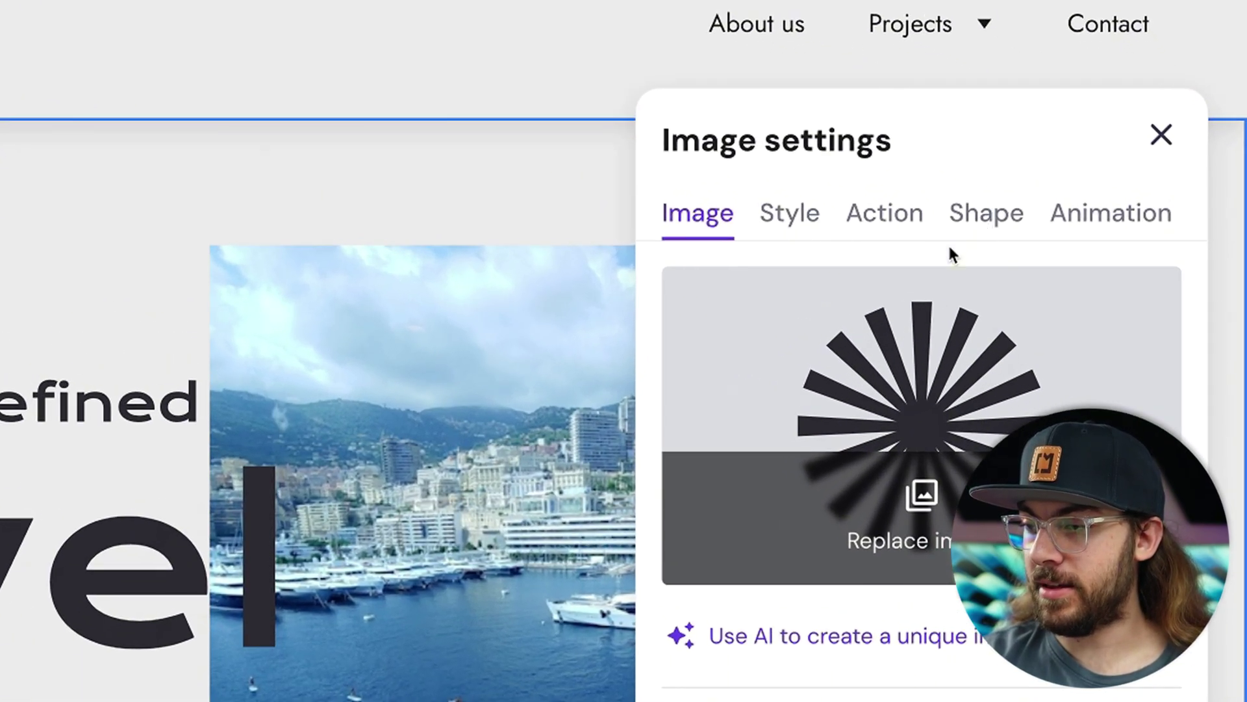
pyautogui.click(789, 232)
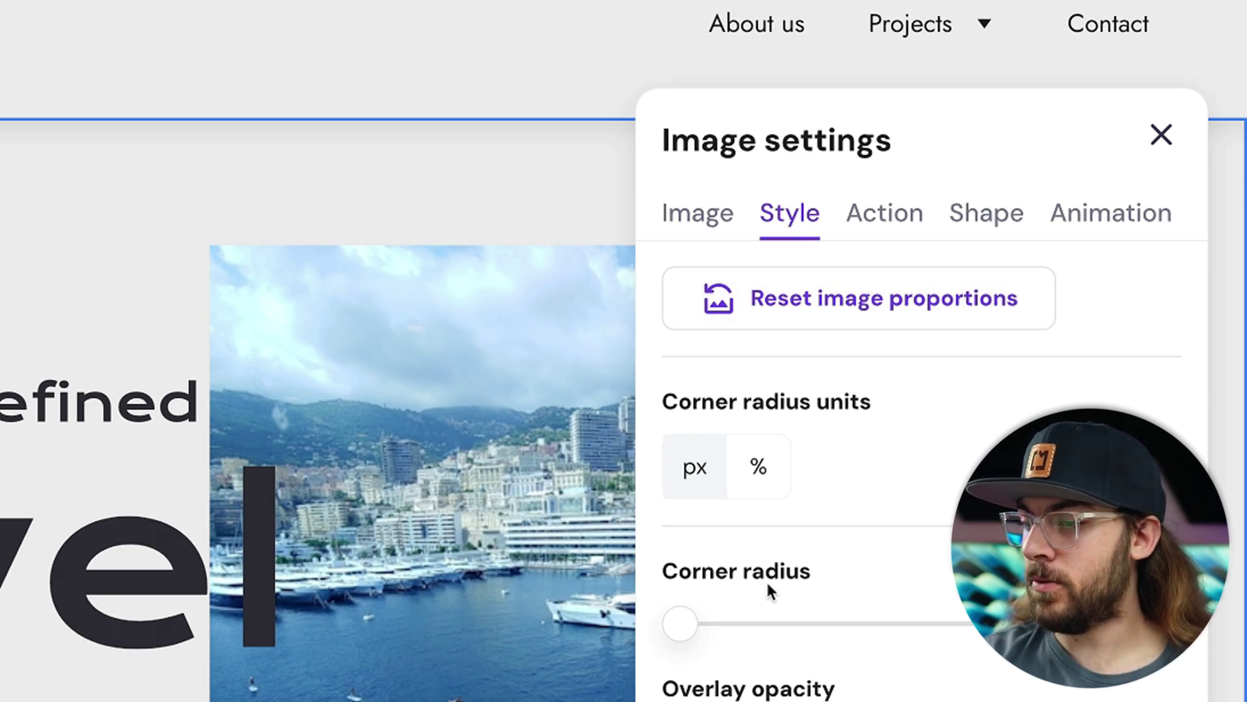
pyautogui.click(891, 218)
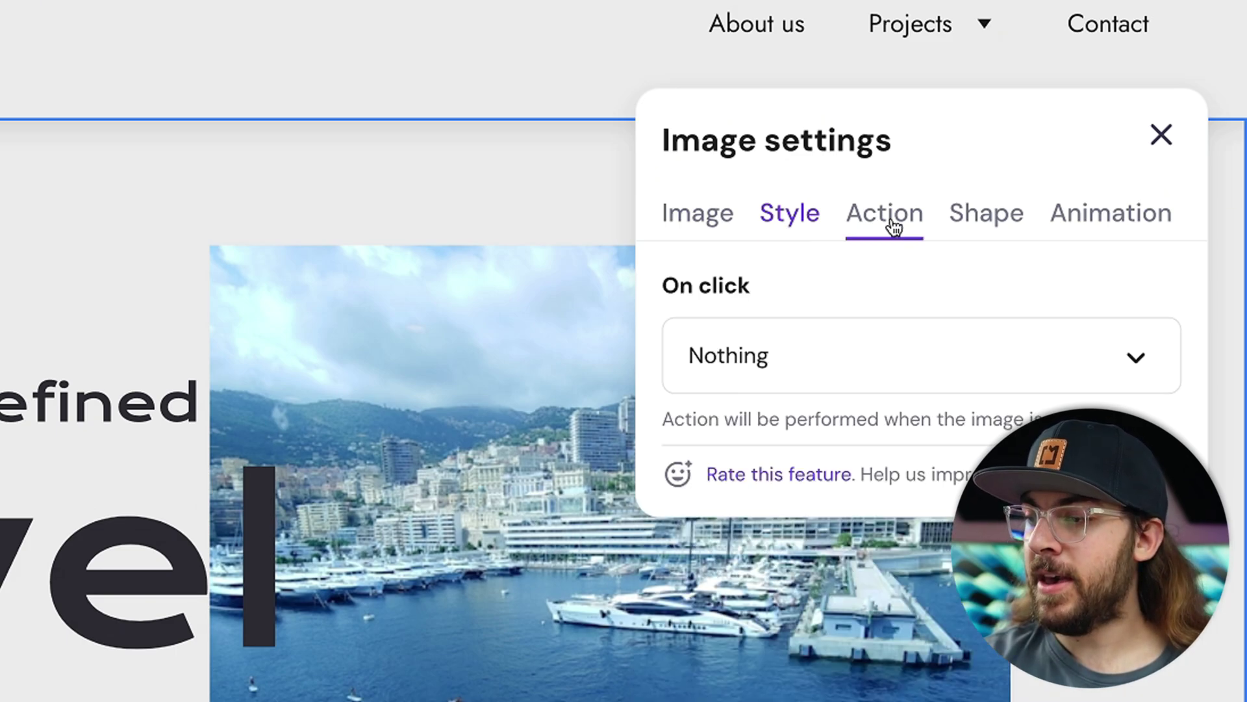
pyautogui.click(933, 345)
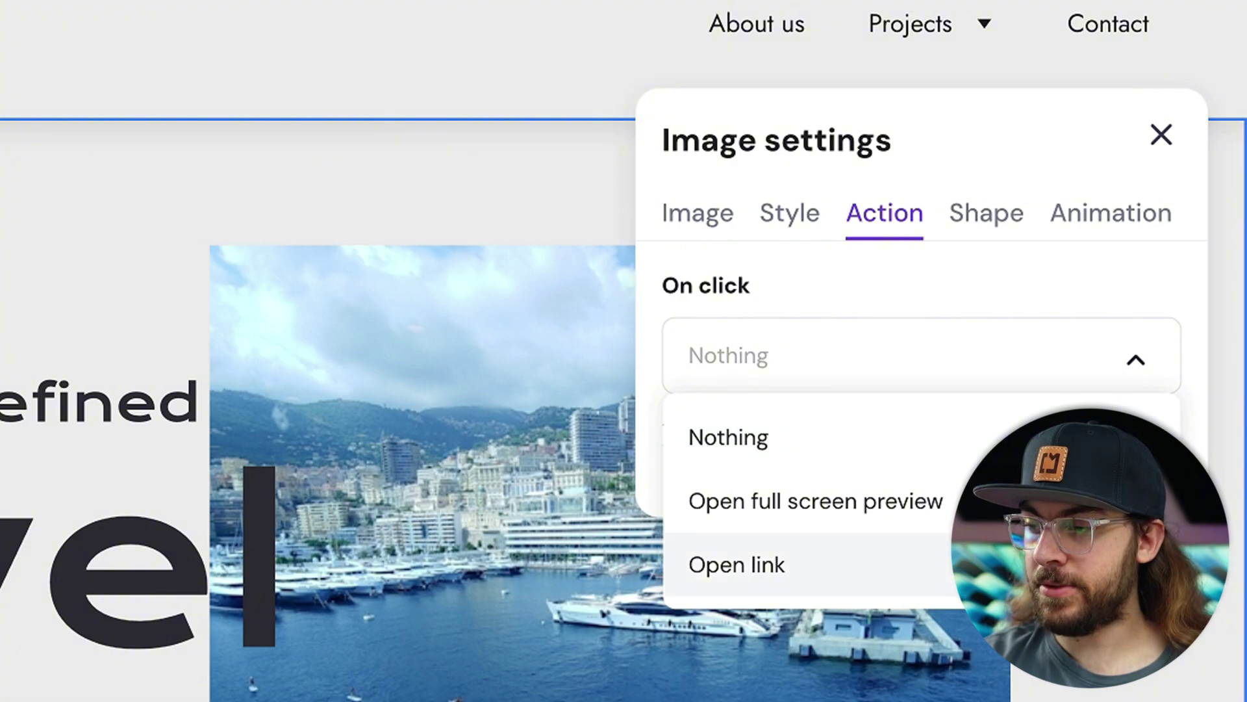
pyautogui.click(1002, 233)
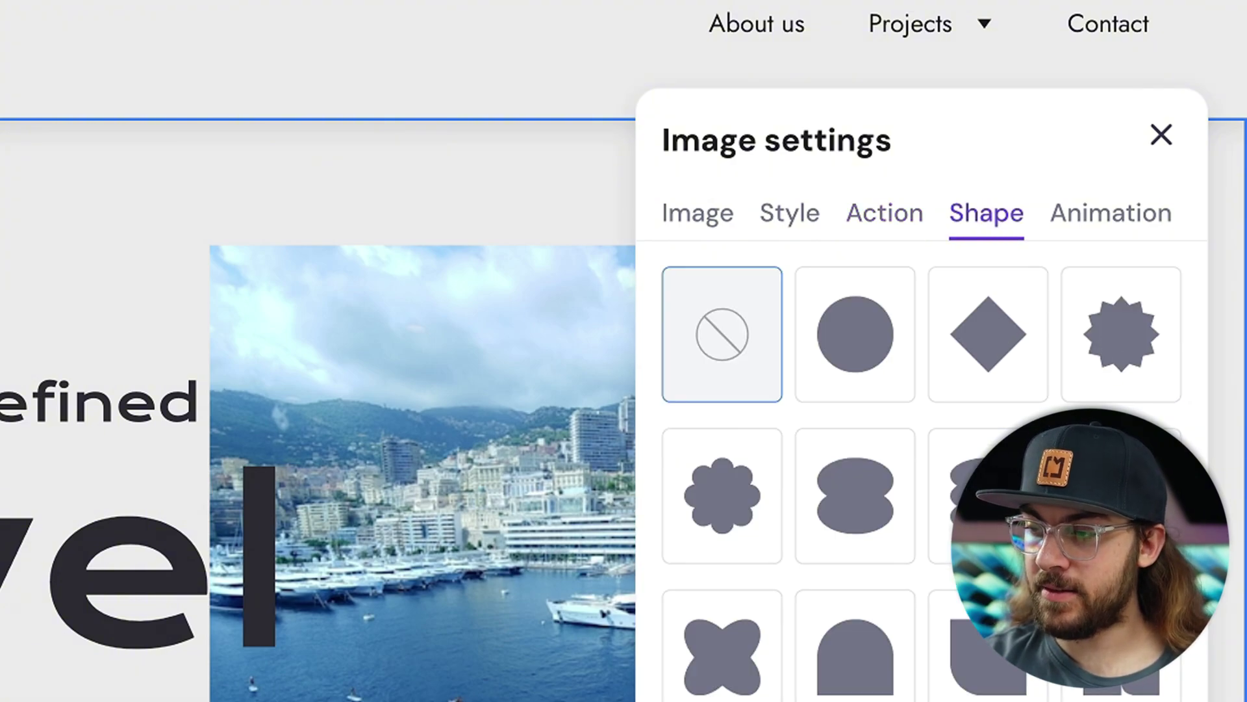
pyautogui.click(1133, 225)
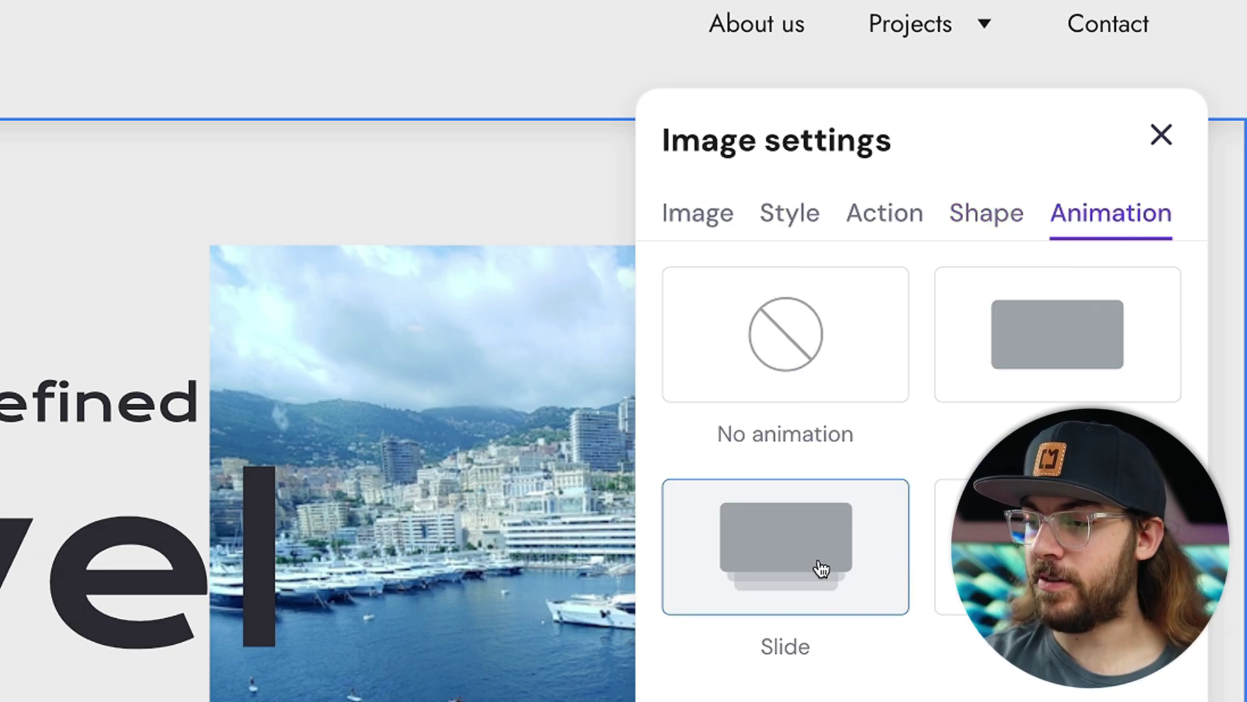
pyautogui.click(1161, 135)
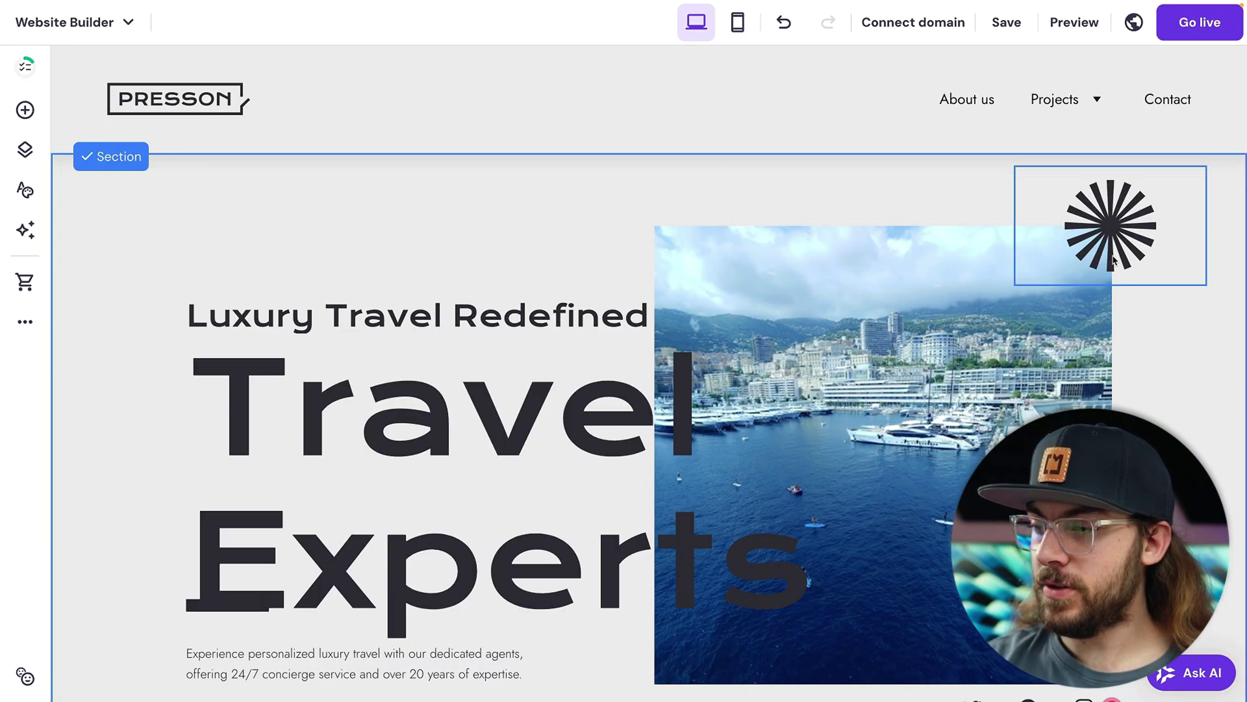
# Step: Enlarge the starburst image slightly and move it above the "Luxury Travel Redefined" subheading
pyautogui.click(1113, 260)
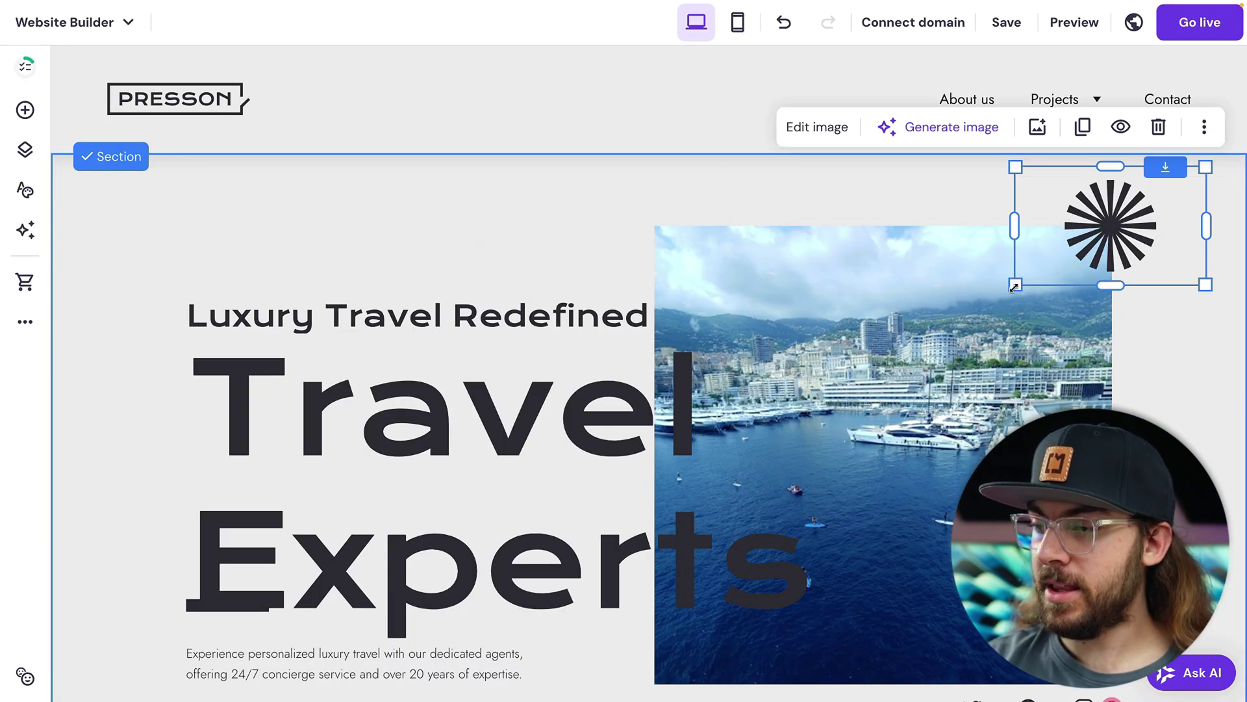
pyautogui.moveTo(1015, 285); pyautogui.dragTo(1004, 316)
pyautogui.moveTo(1116, 250); pyautogui.dragTo(453, 262)
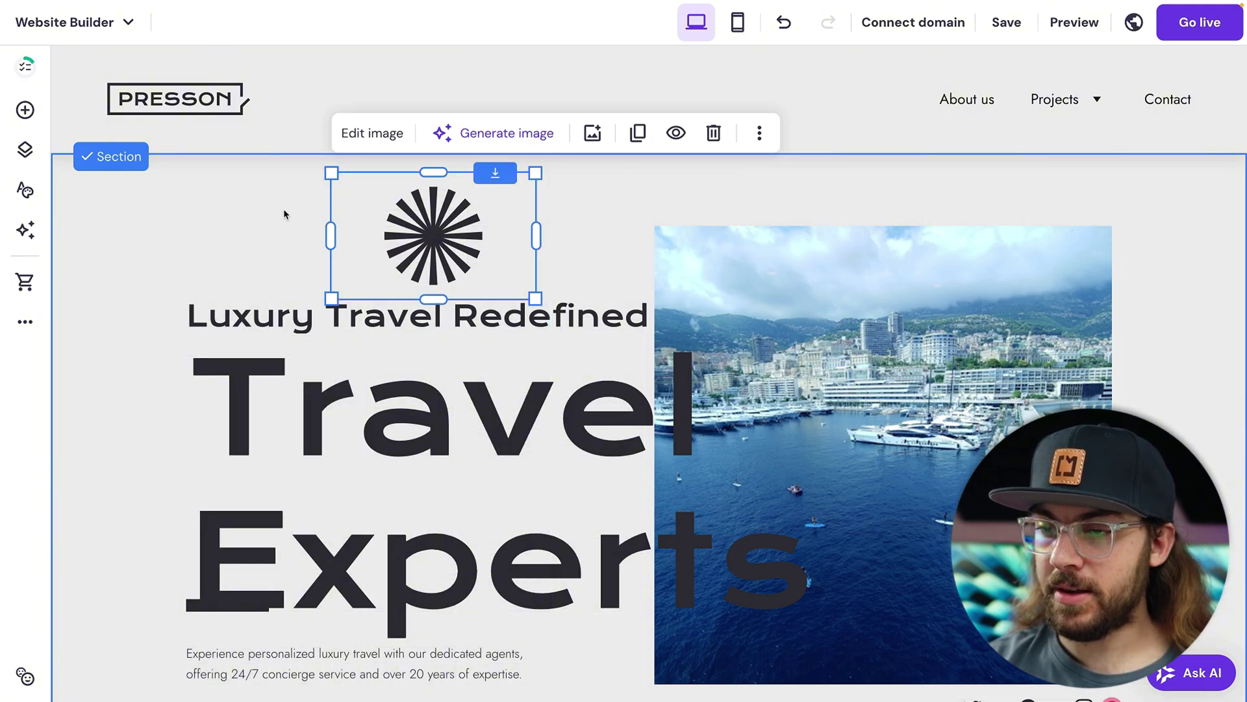
# Step: Turn off Snap to guides for the hero section and reposition the starburst freely above the subheading
pyautogui.click(247, 198)
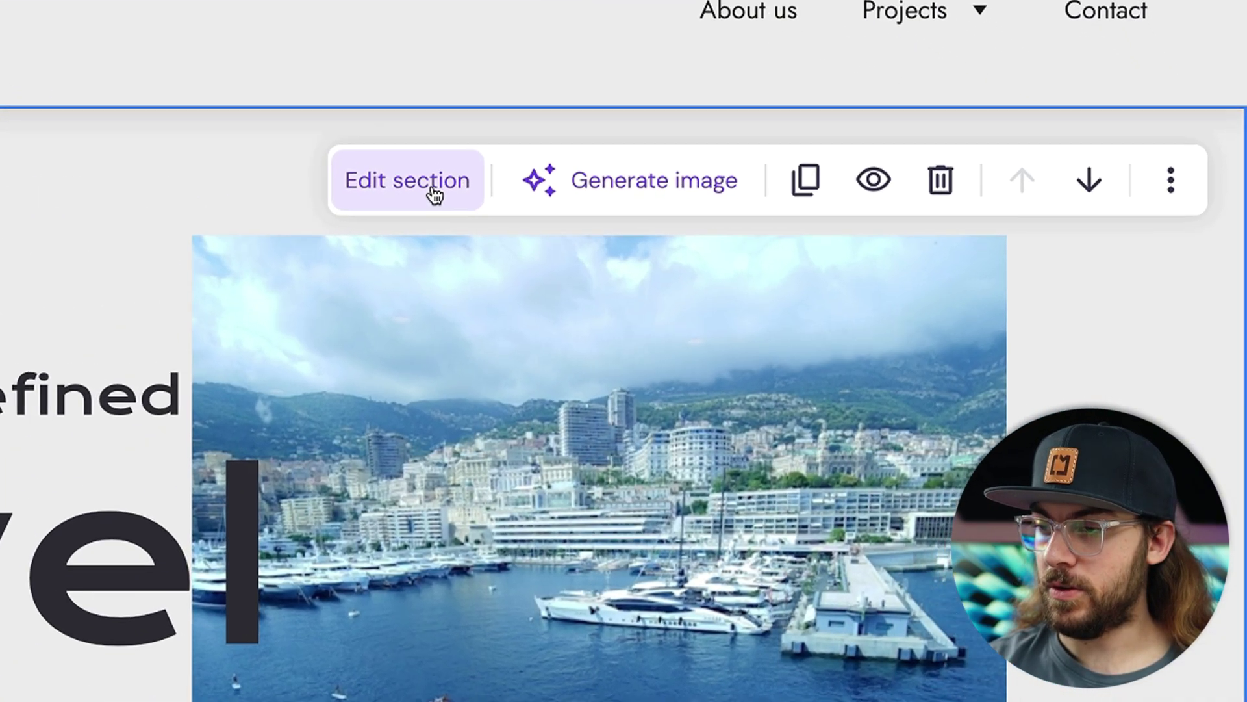
pyautogui.click(784, 197)
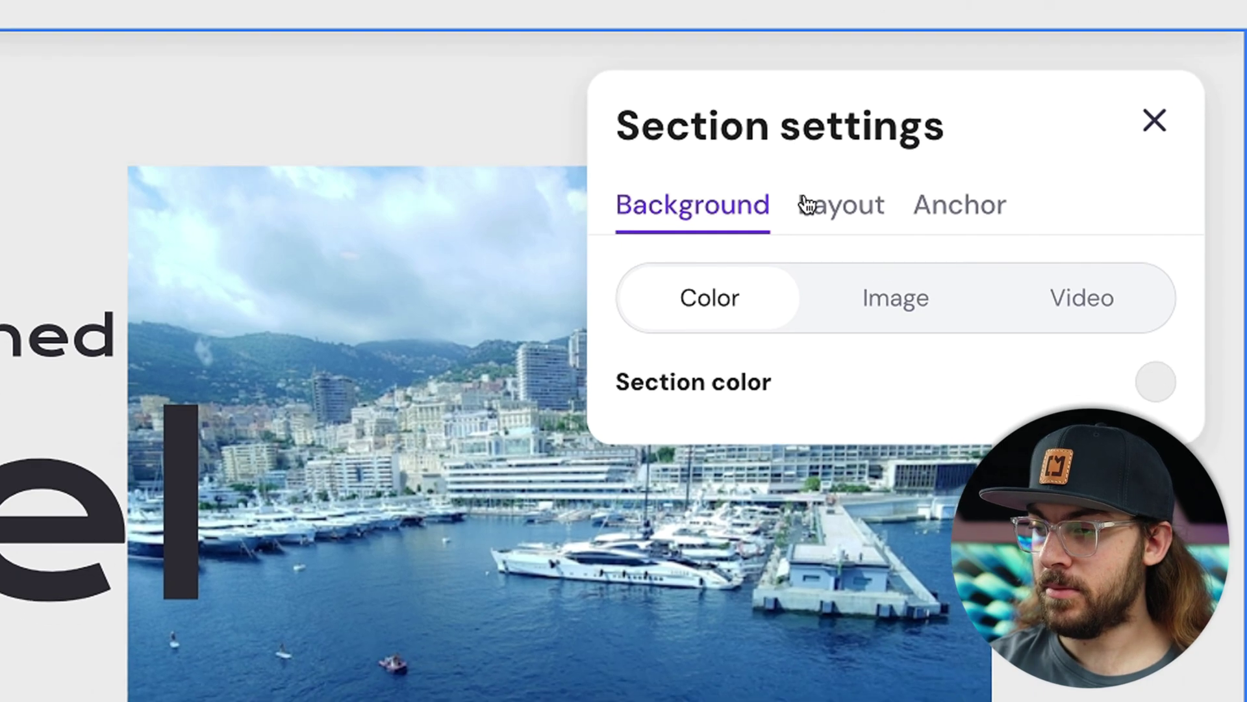
pyautogui.click(807, 204)
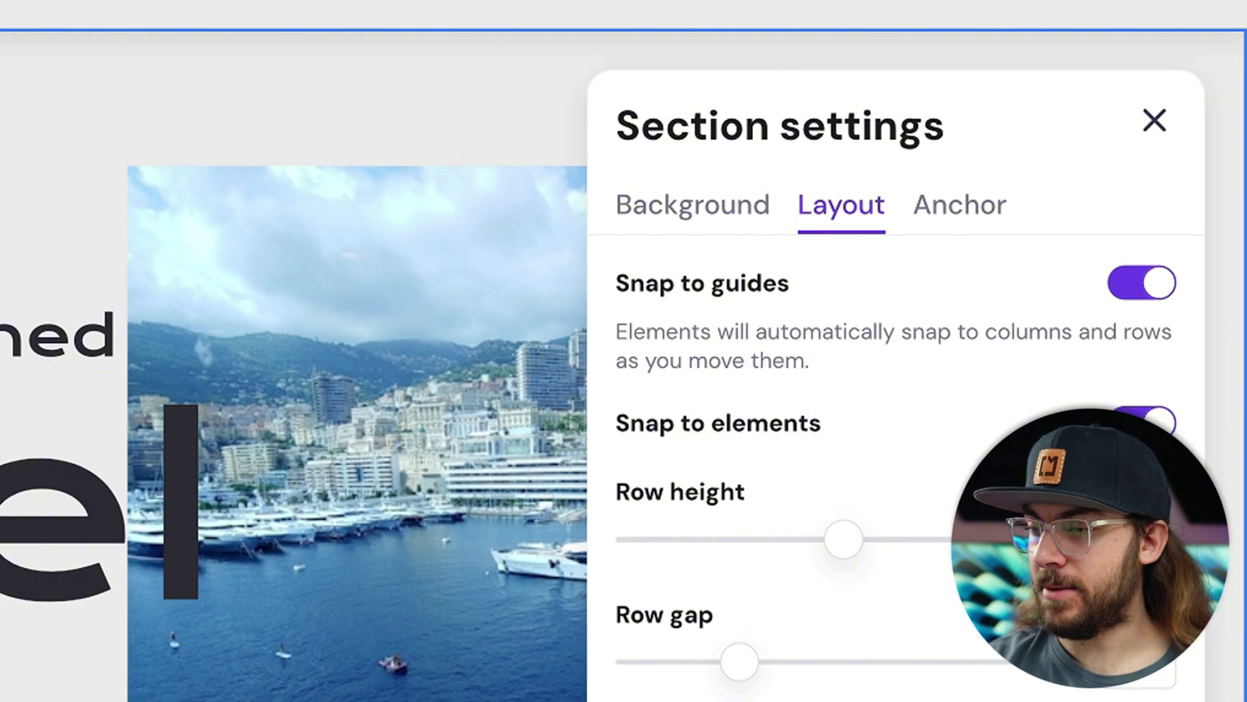
pyautogui.click(1153, 293)
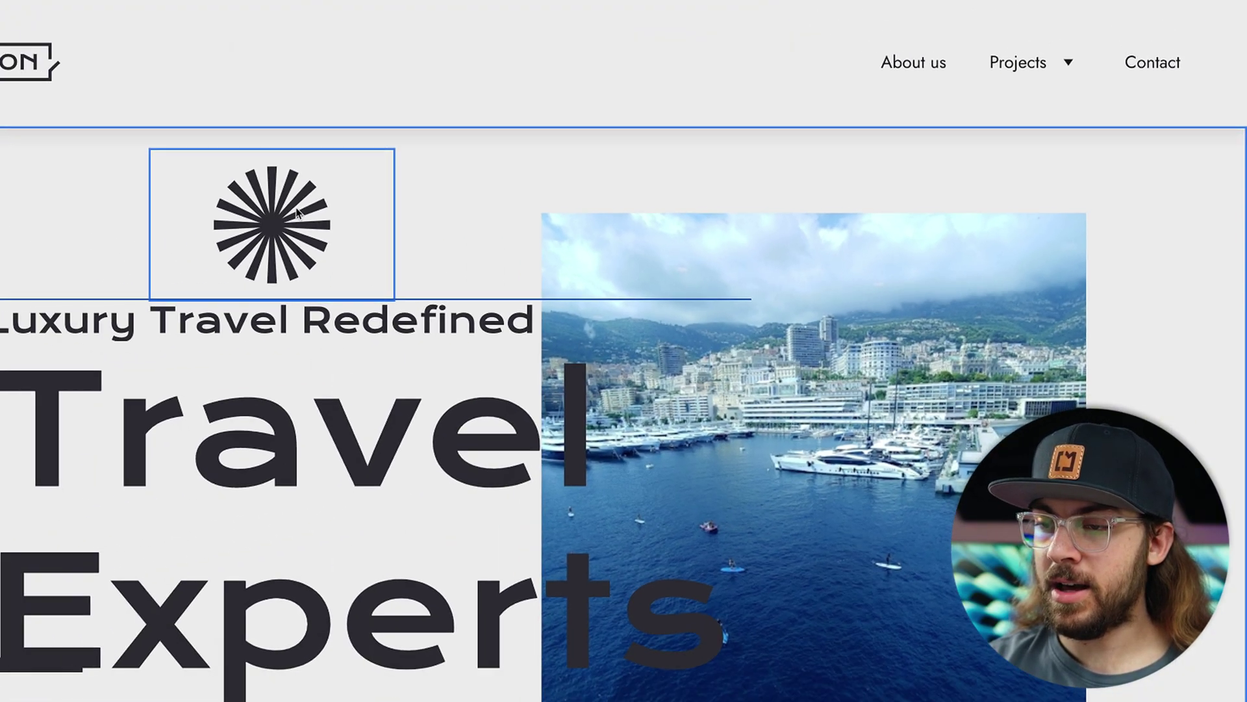
pyautogui.moveTo(297, 214)
pyautogui.mouseDown()
pyautogui.moveTo(270, 188)
pyautogui.moveTo(217, 197)
pyautogui.moveTo(286, 209)
pyautogui.mouseUp()
pyautogui.moveTo(440, 222); pyautogui.dragTo(527, 219)
# Step: Turn off Snap to elements in the hero section's layout settings
pyautogui.click(353, 207)
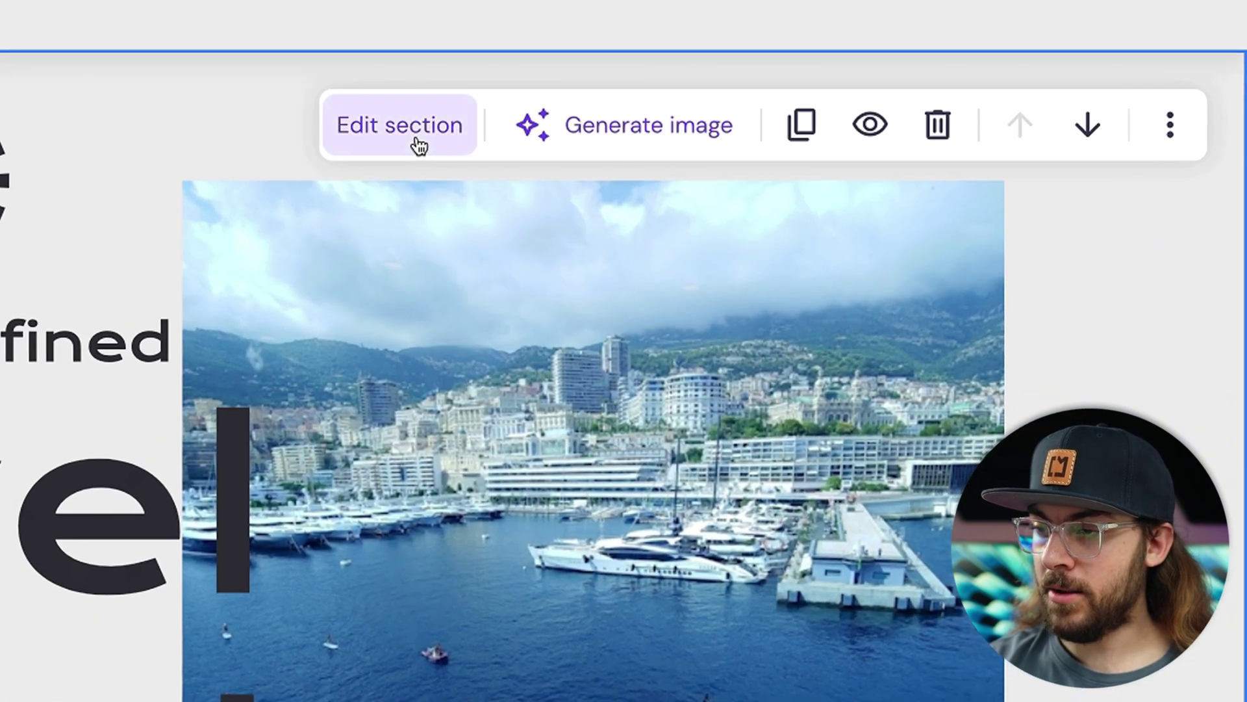
pyautogui.click(598, 165)
pyautogui.click(938, 238)
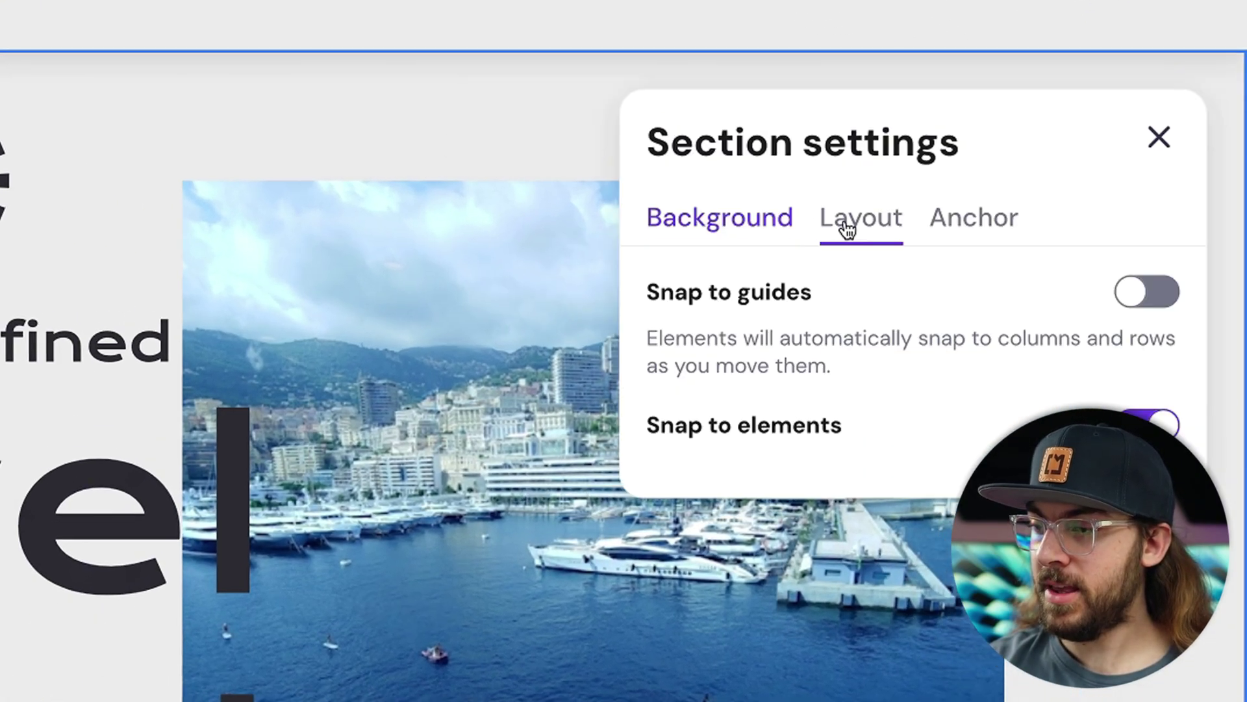
pyautogui.click(1118, 374)
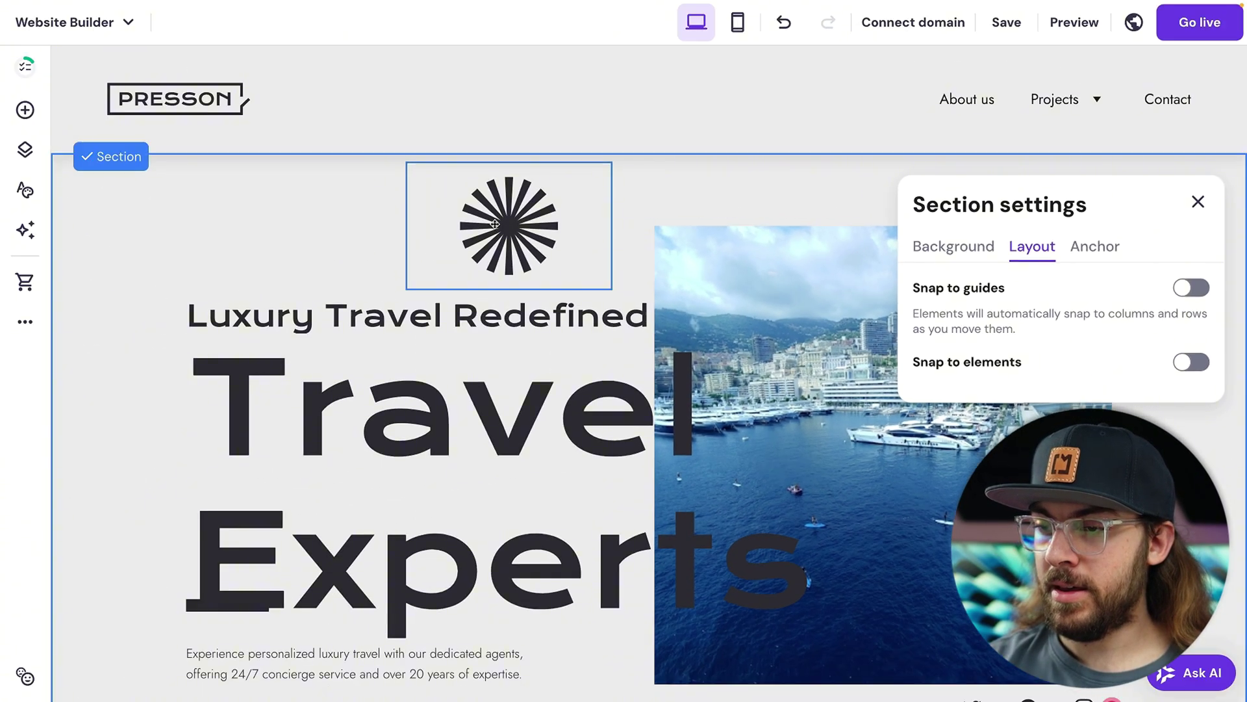
# Step: Move the starburst back to the harbor photo's upper-right corner and save the website
pyautogui.click(516, 221)
pyautogui.moveTo(516, 223); pyautogui.dragTo(1129, 240)
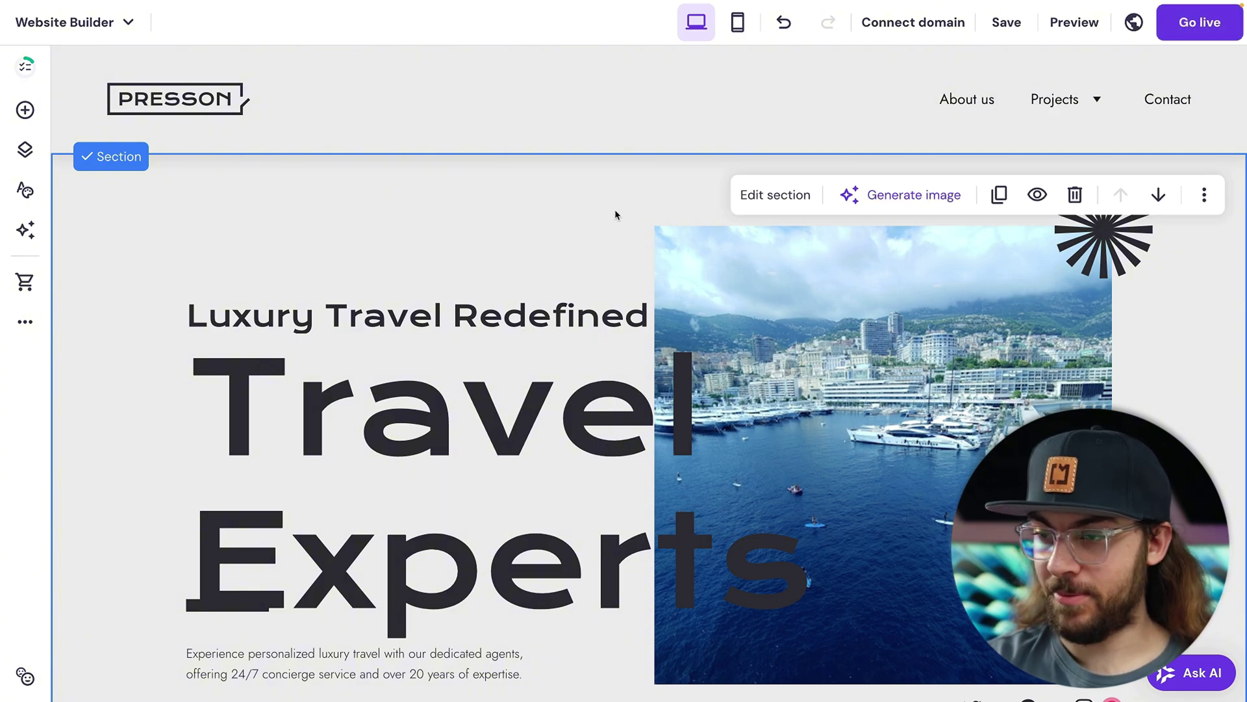
pyautogui.hotkey('ctrl', 's')
# Step: Select the hero section's elements together, try moving them as a group, and clear the selection
pyautogui.moveTo(632, 202); pyautogui.dragTo(1064, 308)
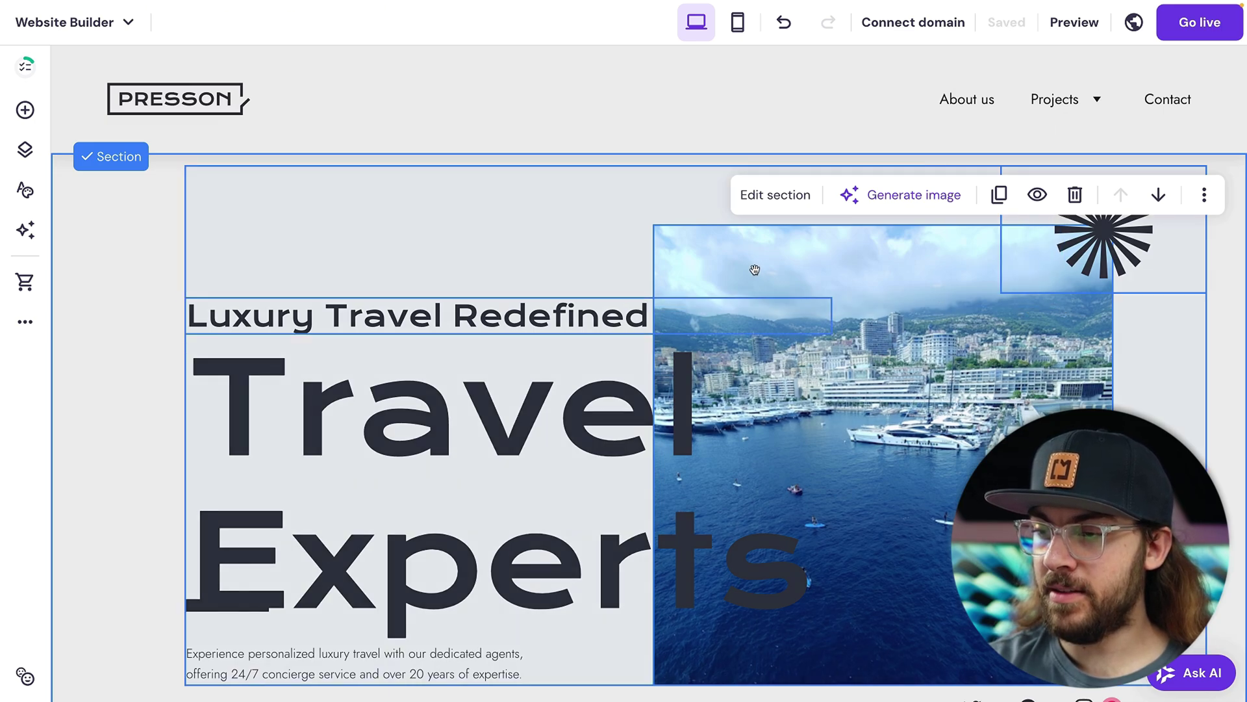
pyautogui.moveTo(772, 265)
pyautogui.mouseDown()
pyautogui.moveTo(755, 250)
pyautogui.moveTo(751, 262)
pyautogui.moveTo(785, 232)
pyautogui.moveTo(723, 254)
pyautogui.moveTo(813, 262)
pyautogui.moveTo(781, 243)
pyautogui.moveTo(783, 263)
pyautogui.mouseUp()
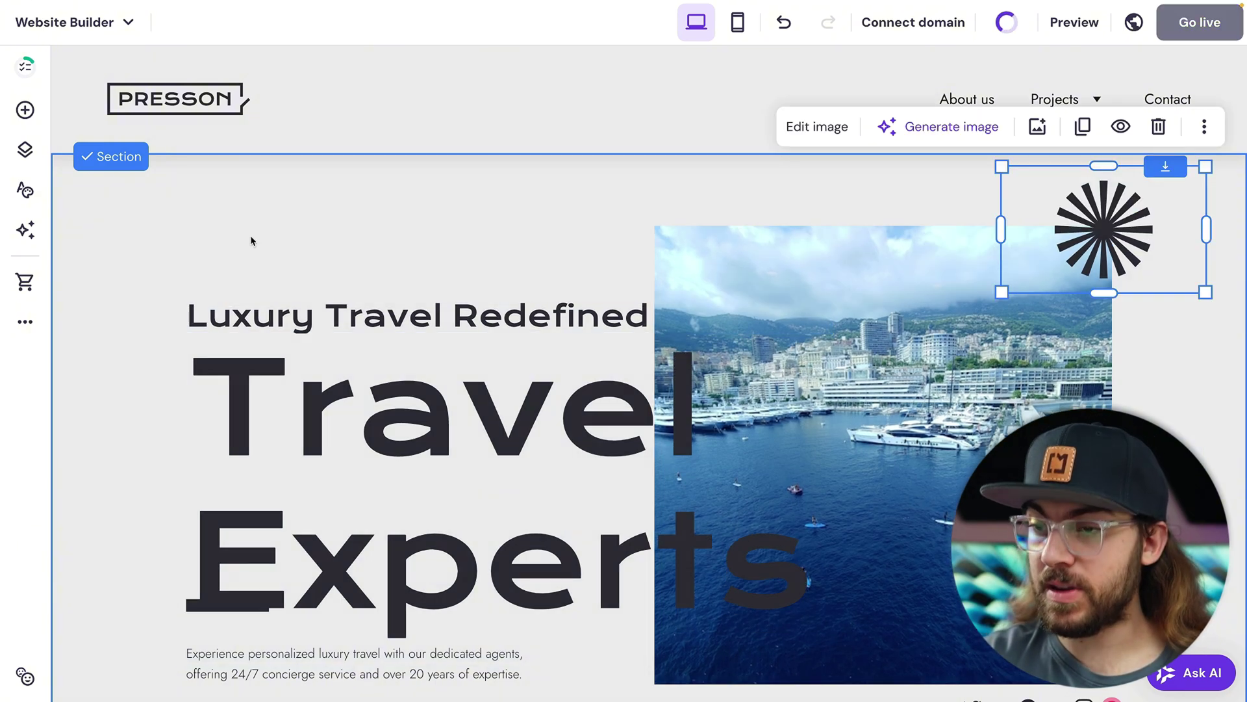
pyautogui.click(295, 223)
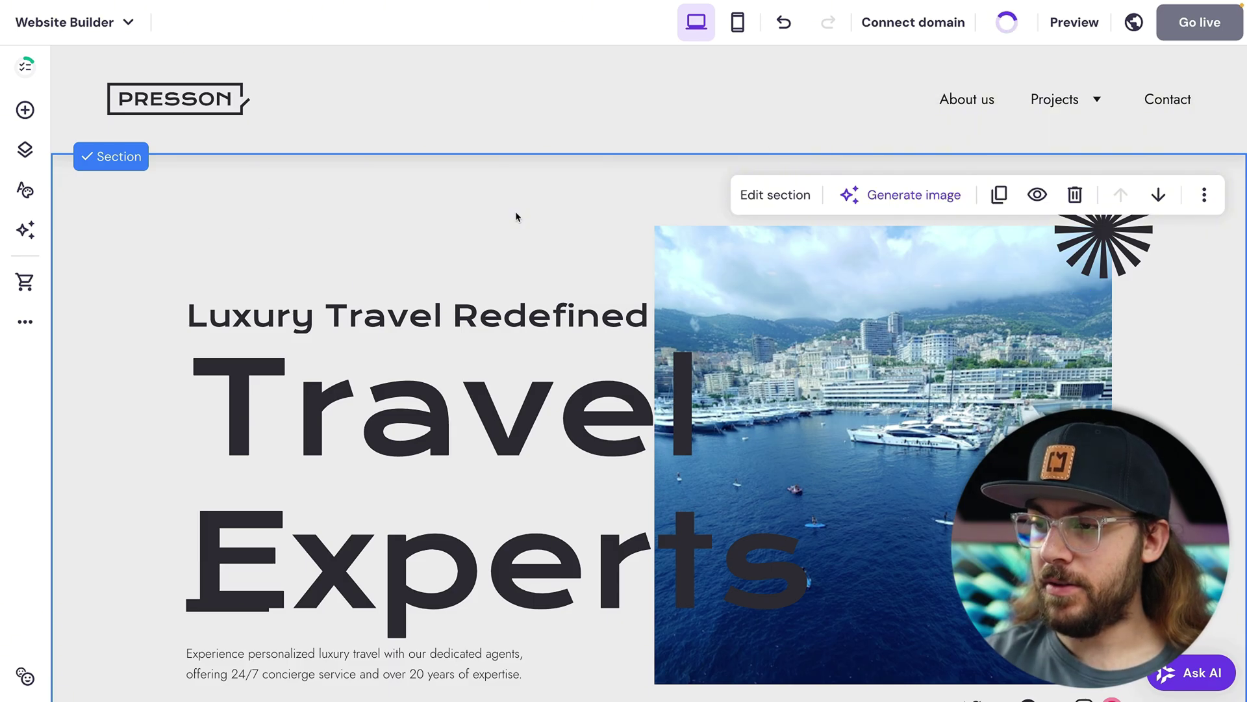
# Step: Check the layout settings of the hero section and of the Exceptional Travel Services section
pyautogui.click(775, 200)
pyautogui.click(1045, 250)
pyautogui.click(1198, 202)
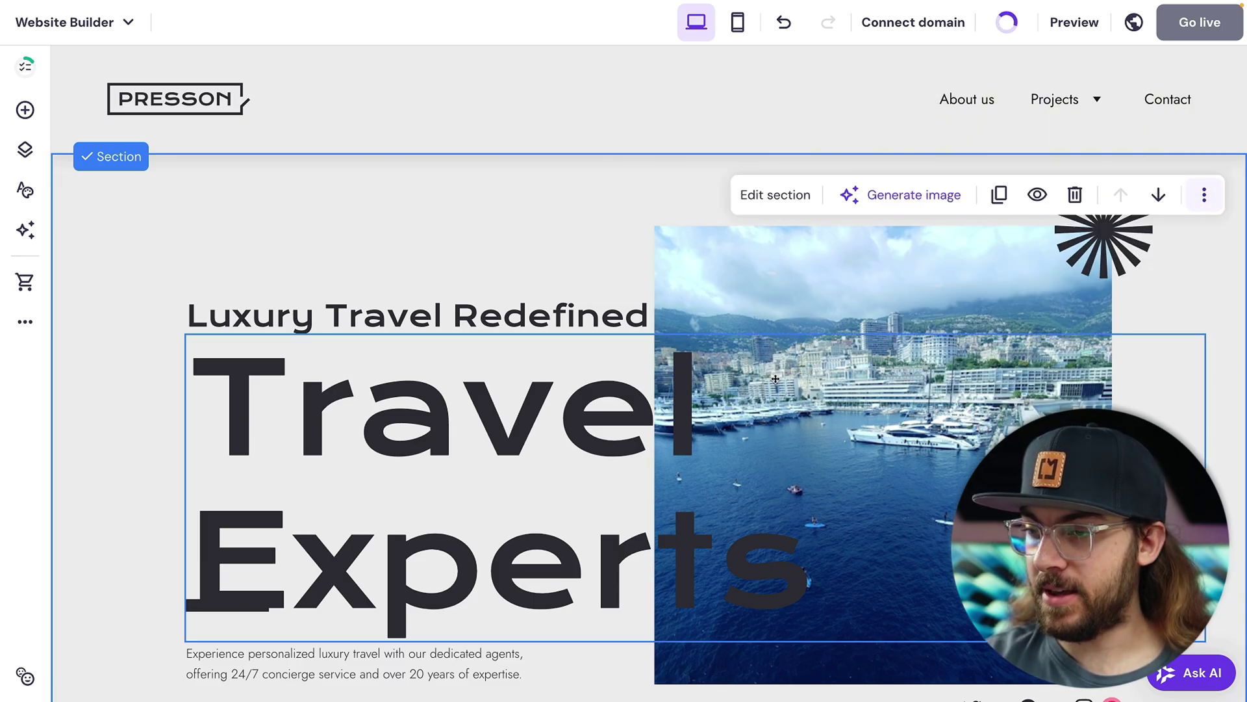
pyautogui.scroll(-8, 746, 391)
pyautogui.click(725, 325)
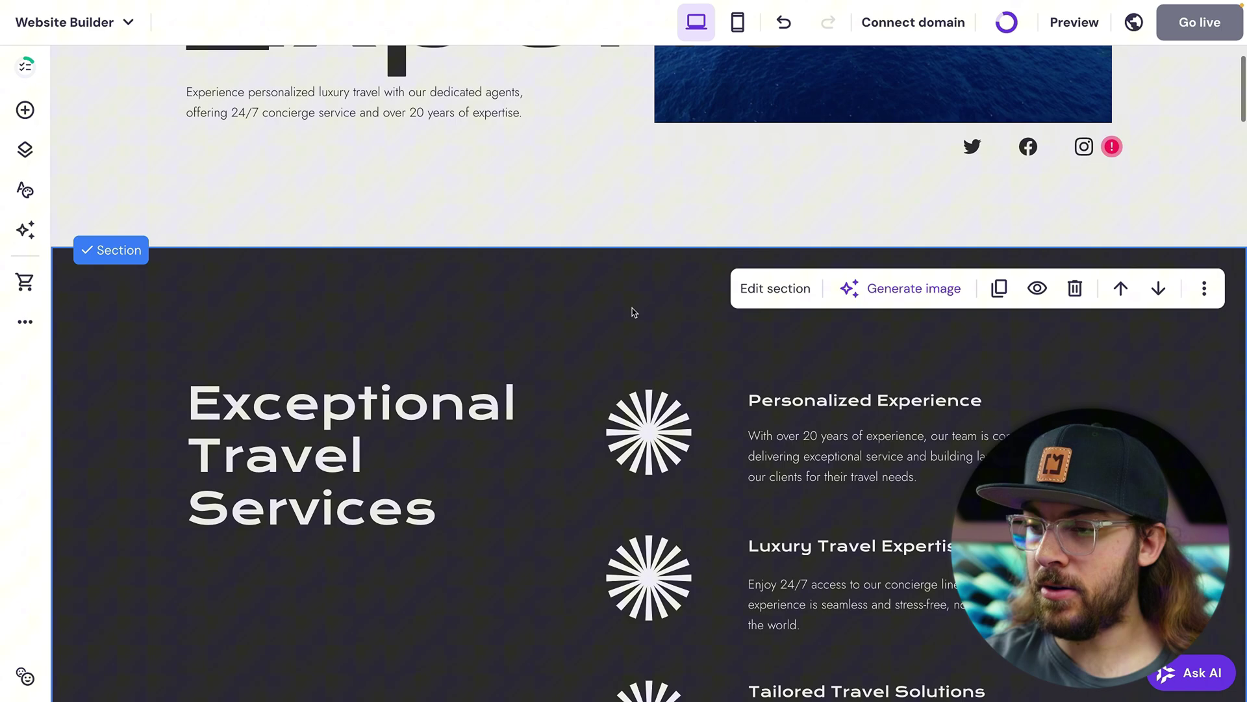
pyautogui.click(789, 300)
pyautogui.click(1041, 351)
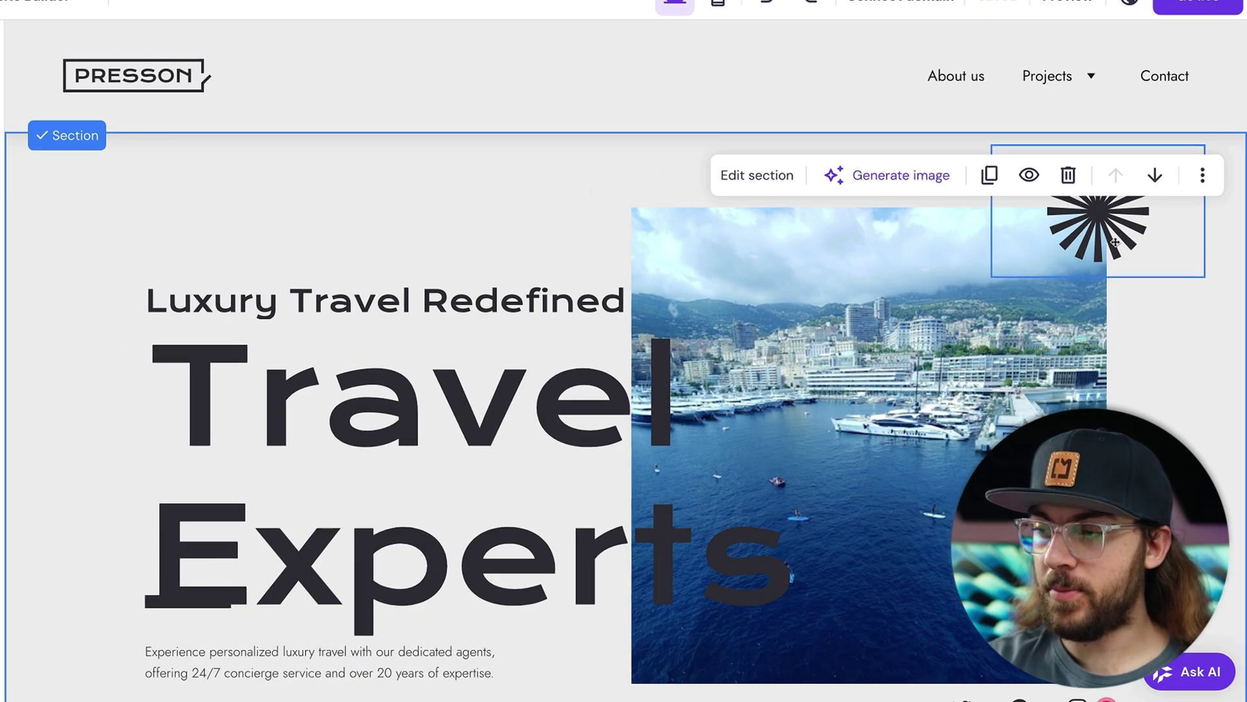
# Step: Send the starburst to the back behind the harbor photo and bring it to the front again
pyautogui.rightClick(1115, 242)
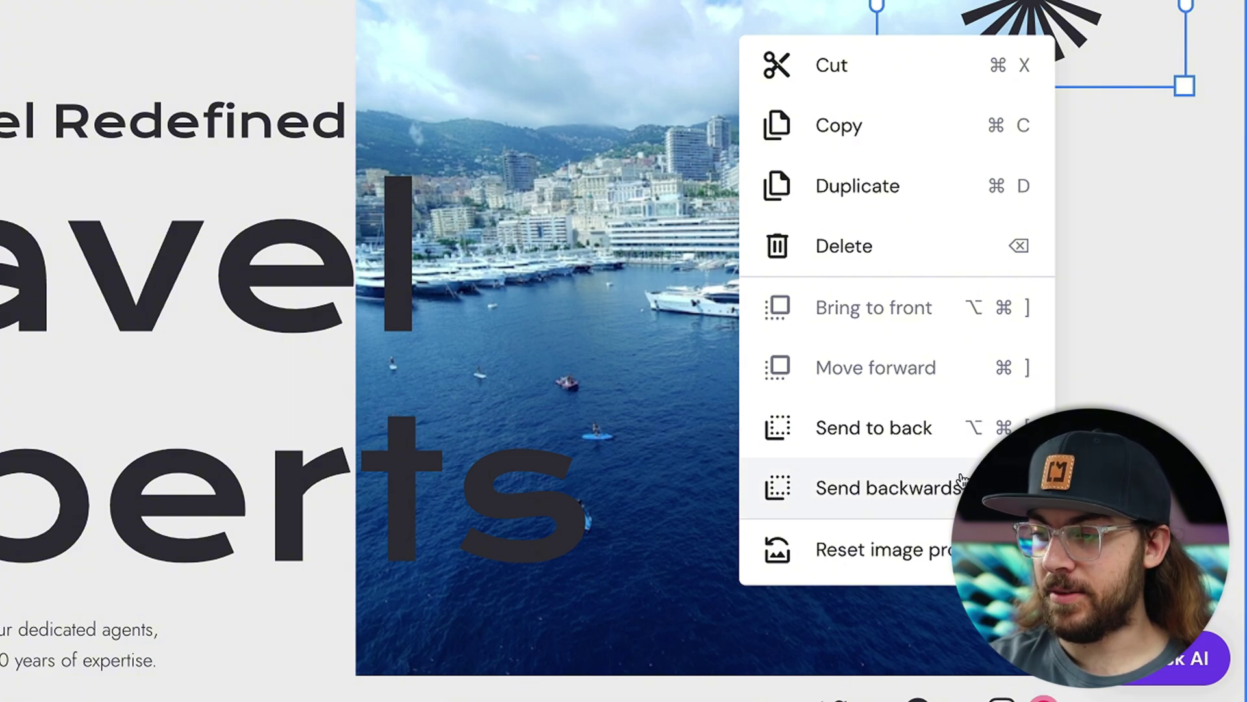
pyautogui.click(978, 445)
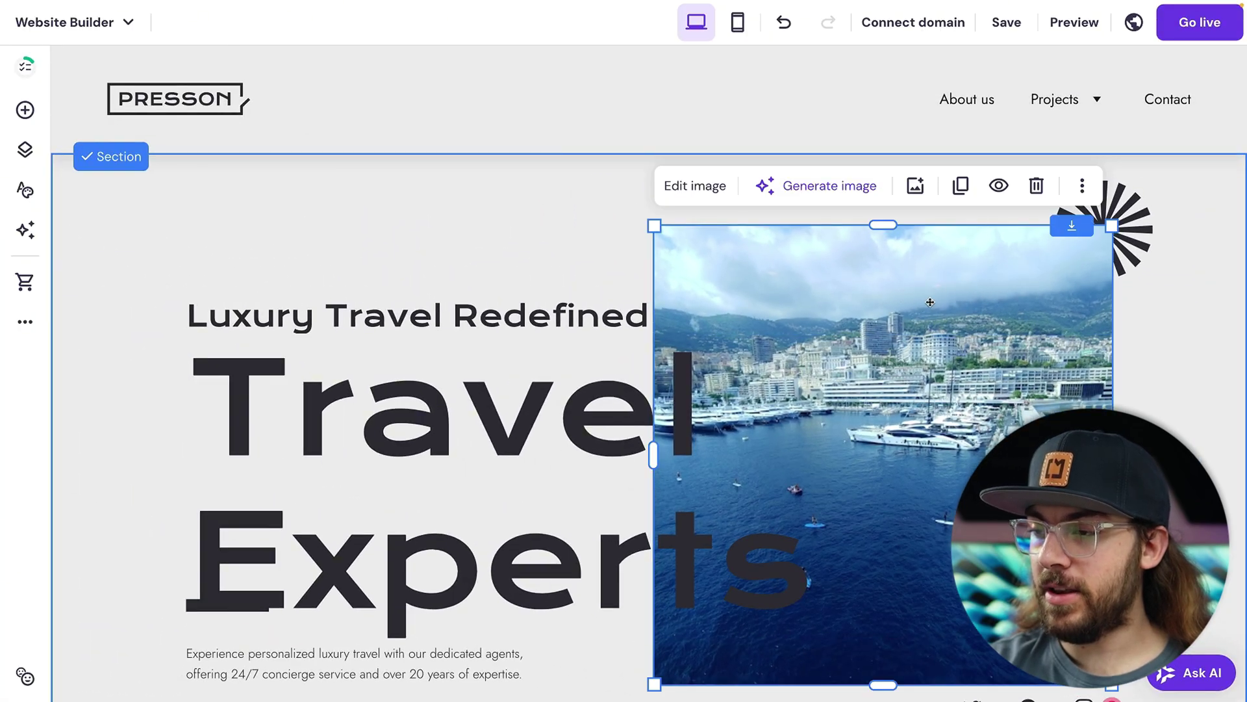
pyautogui.click(1141, 214)
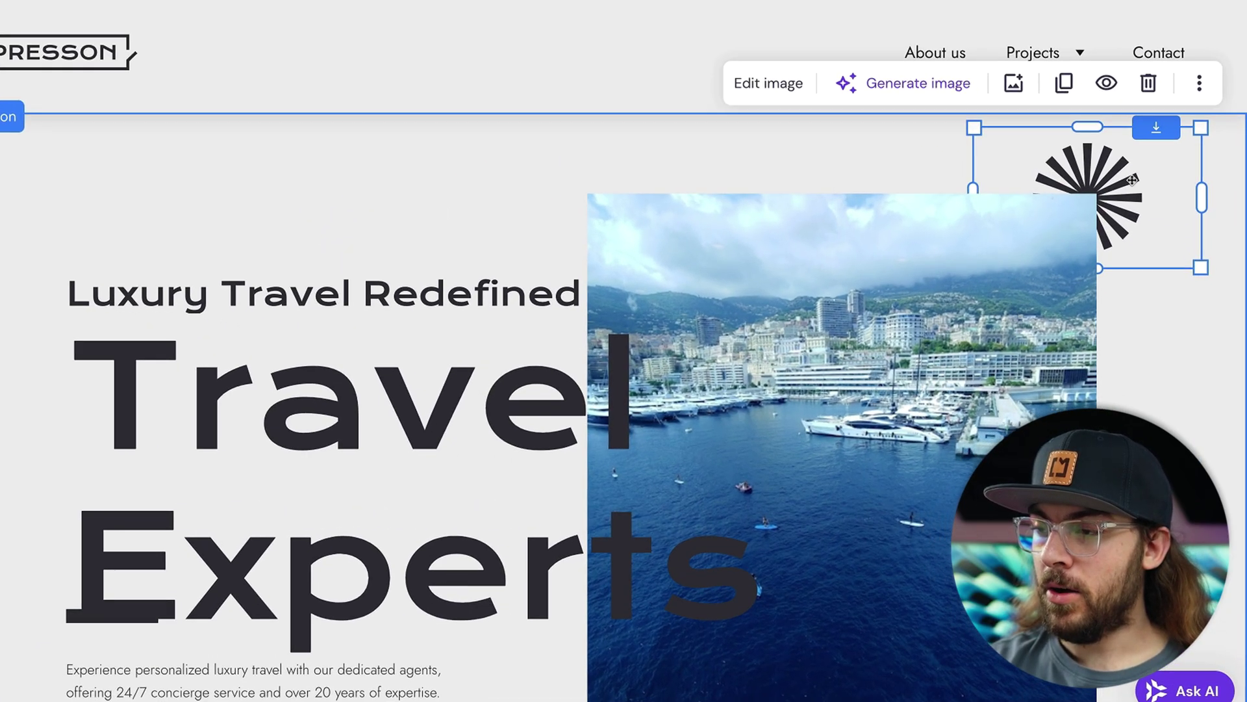
pyautogui.rightClick(1147, 212)
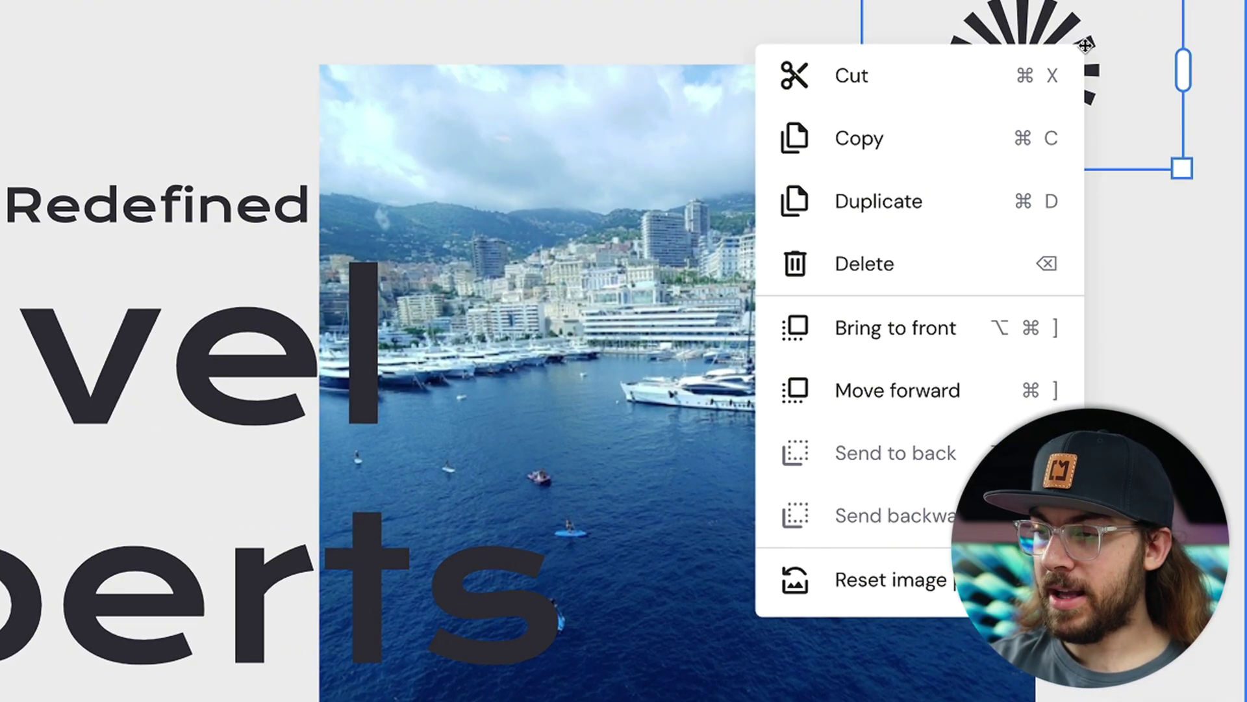
pyautogui.click(978, 333)
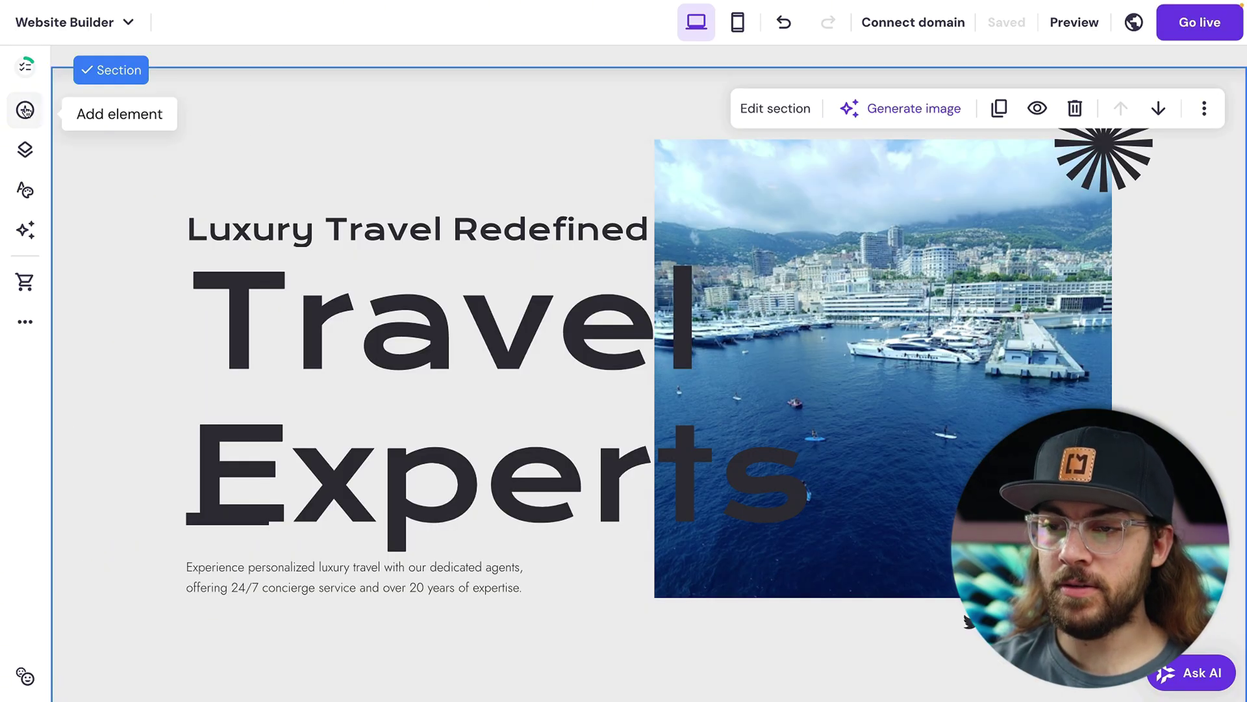
# Step: Add a text element to the hero section just below the harbor photo
pyautogui.click(25, 109)
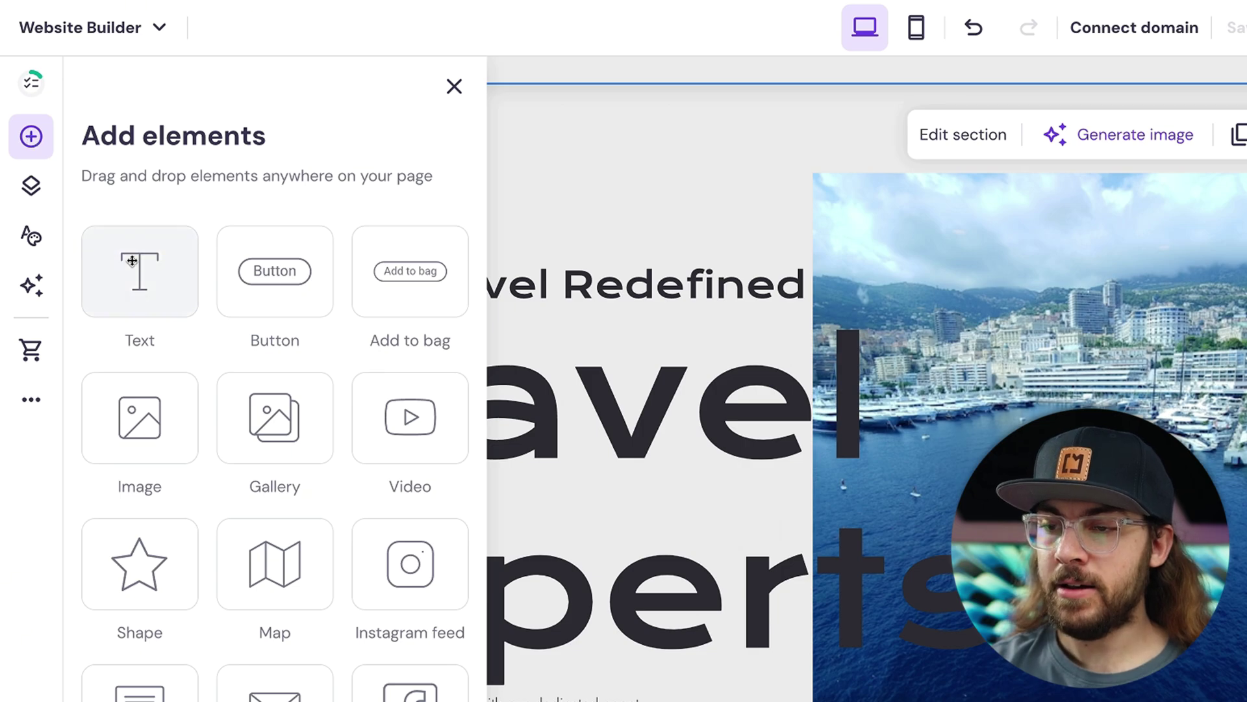
pyautogui.moveTo(132, 261); pyautogui.dragTo(801, 701)
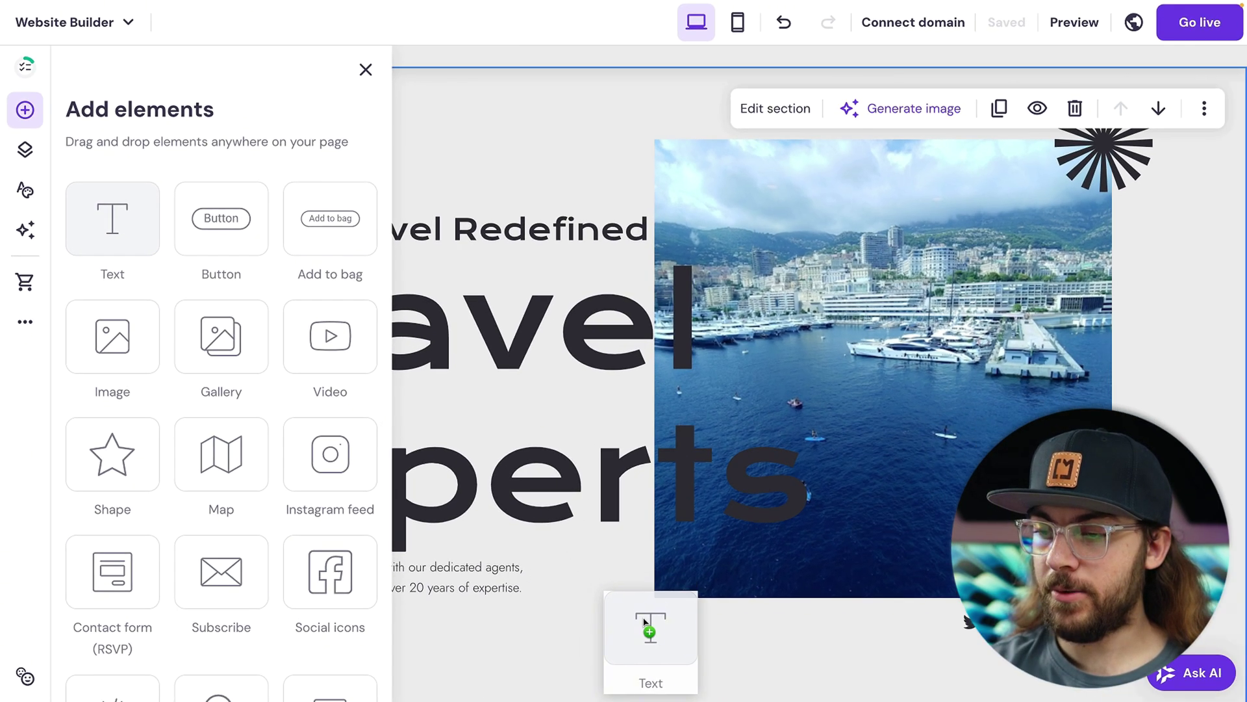
pyautogui.moveTo(644, 622); pyautogui.dragTo(645, 625)
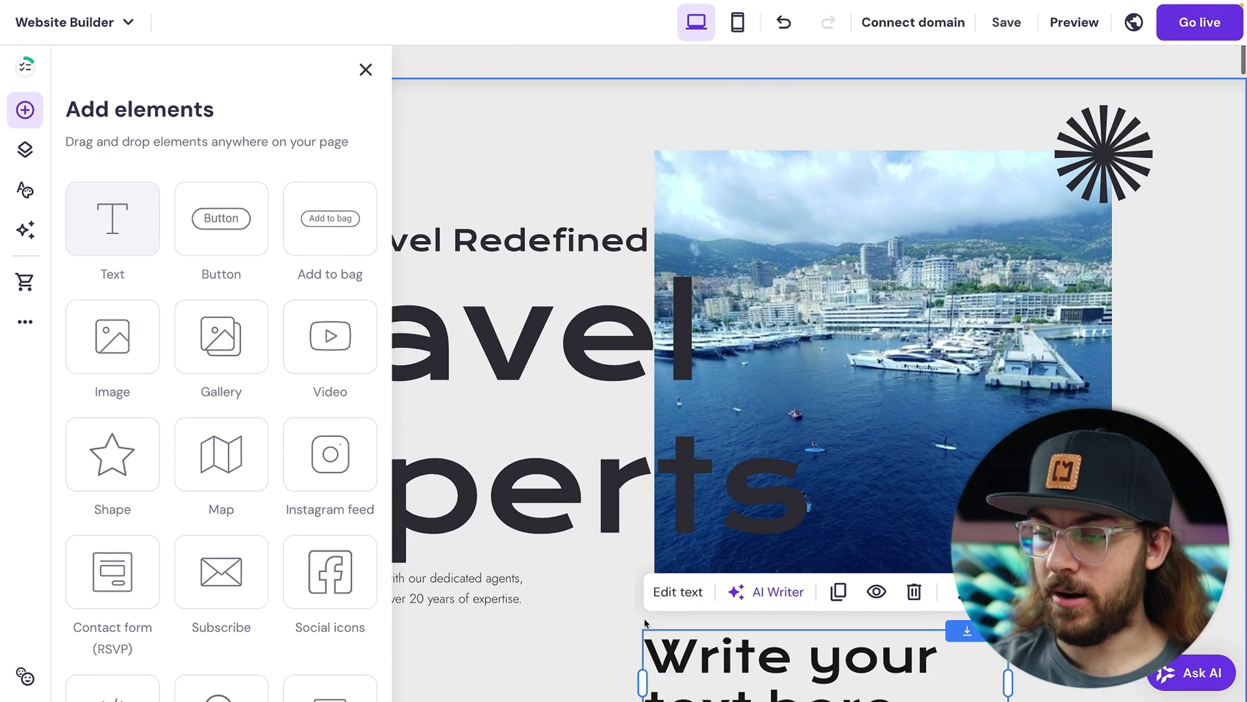
pyautogui.scroll(-2, 598, 623)
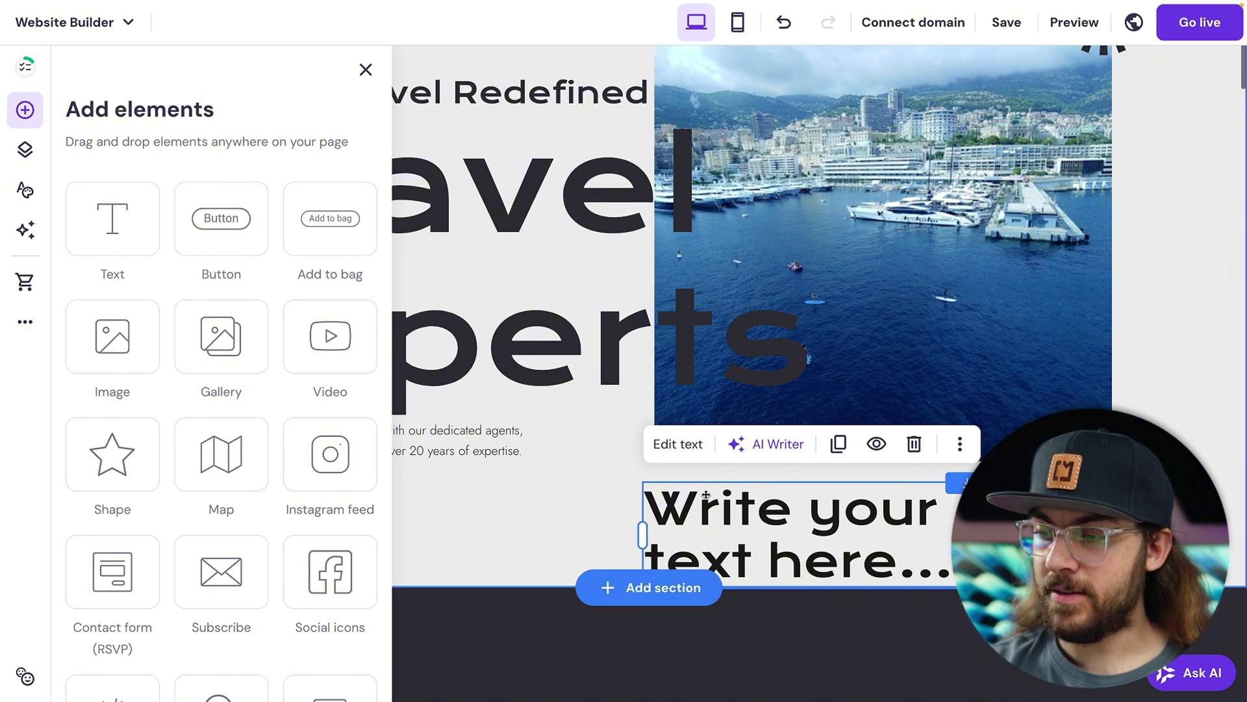
# Step: Move the new text element down past the hero section's lower edge to extend the section, and try adjusting the section height
pyautogui.moveTo(738, 507); pyautogui.dragTo(670, 572)
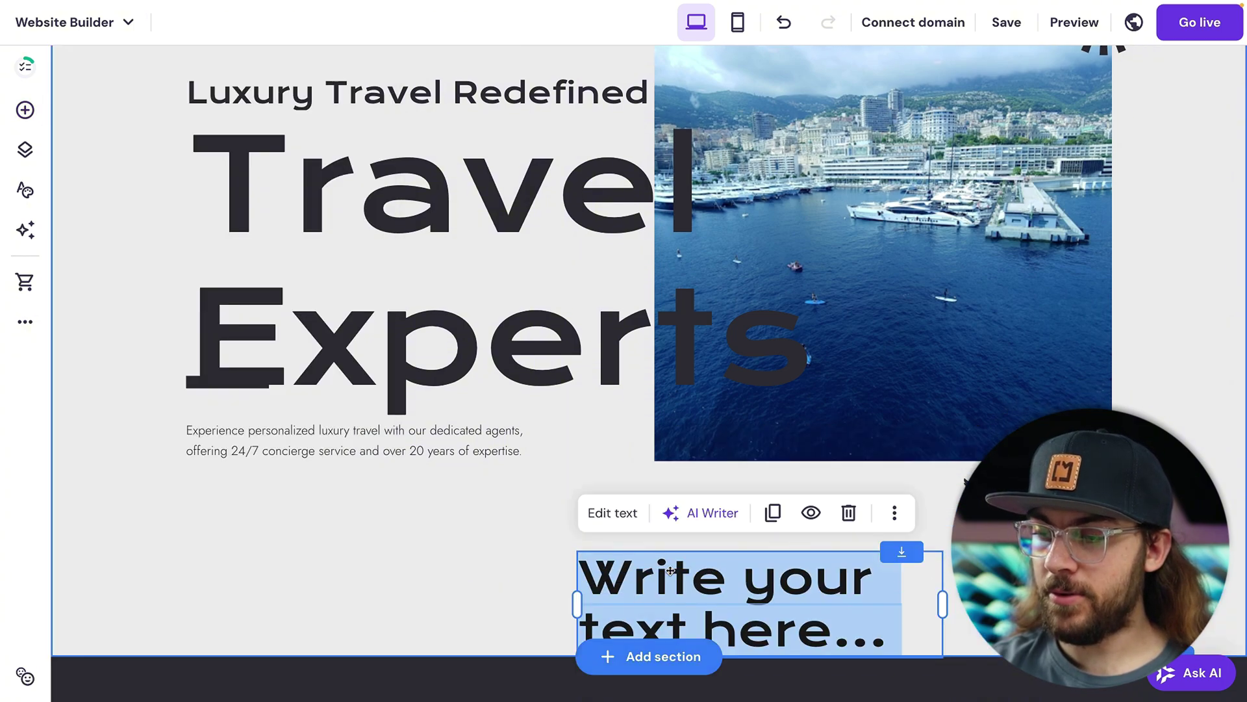
pyautogui.scroll(-2, 670, 570)
pyautogui.moveTo(647, 451); pyautogui.dragTo(502, 597)
pyautogui.scroll(-1, 550, 521)
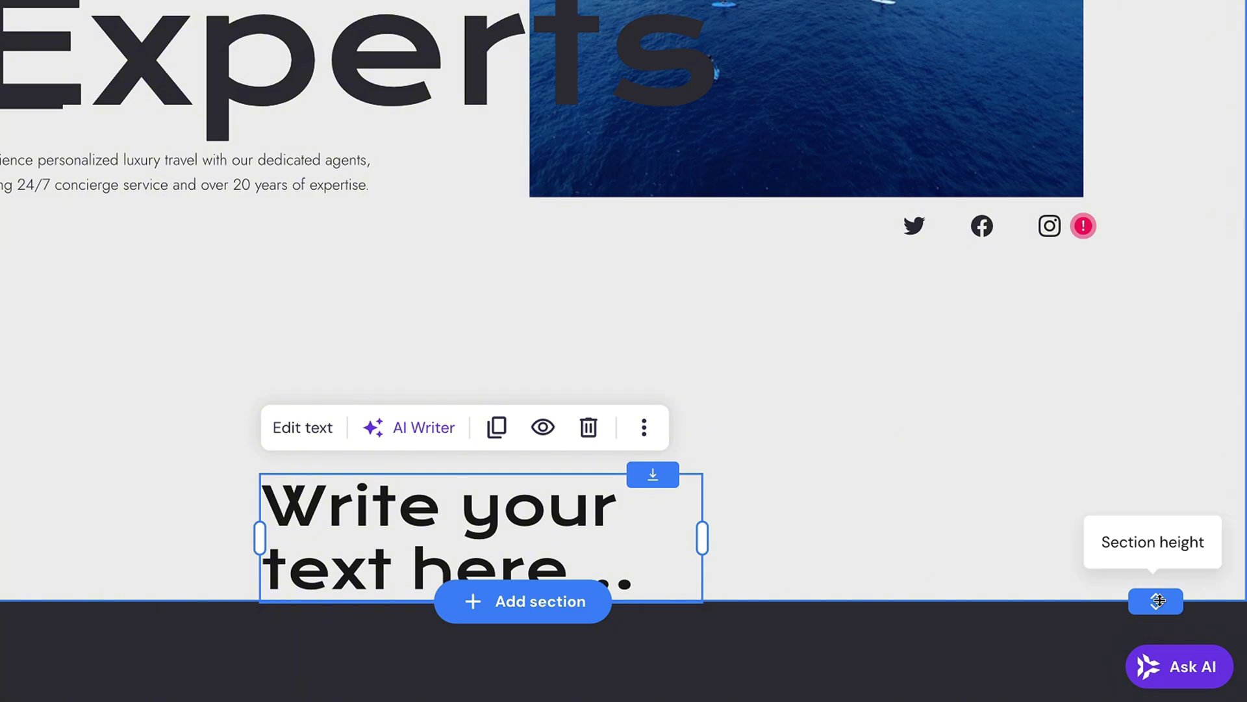
pyautogui.moveTo(1160, 601)
pyautogui.mouseDown()
pyautogui.moveTo(1159, 688)
pyautogui.moveTo(1160, 605)
pyautogui.mouseUp()
# Step: Generate an AI section below the hero about a client satisfaction guarantee policy offering a full refund and 25% credit towards the next vacation package
pyautogui.scroll(6, 563, 212)
pyautogui.click(563, 212)
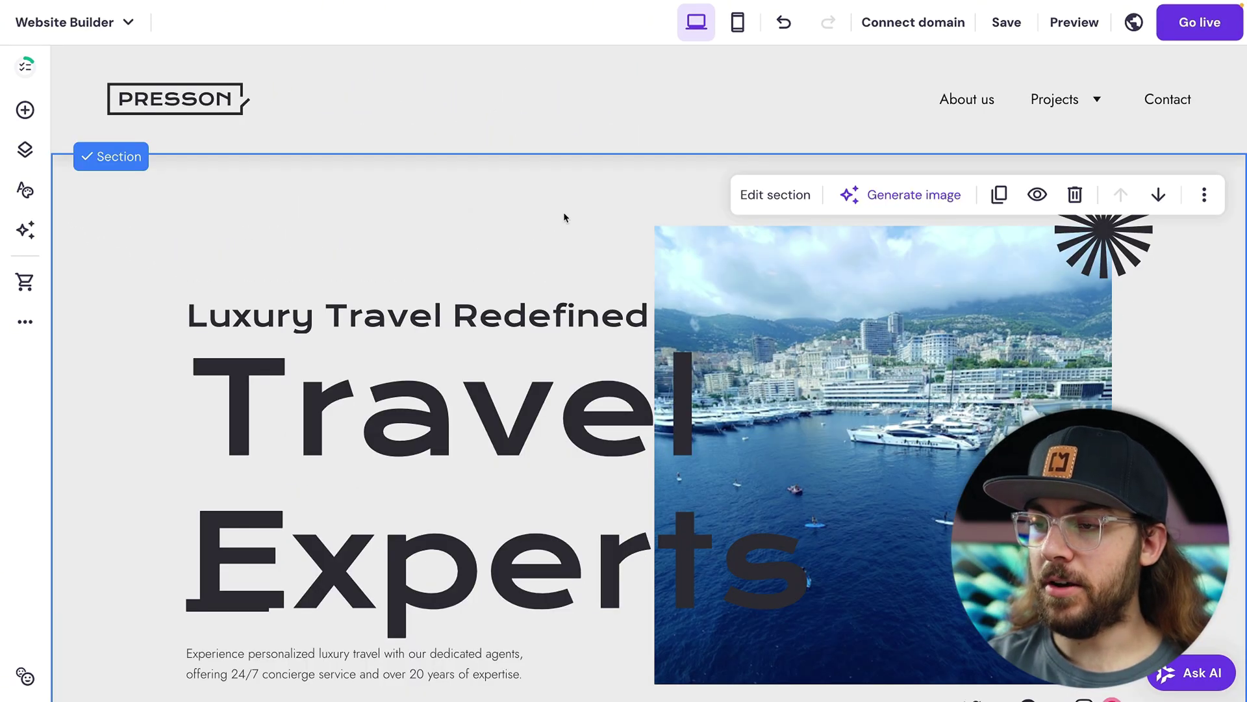
pyautogui.moveTo(670, 153)
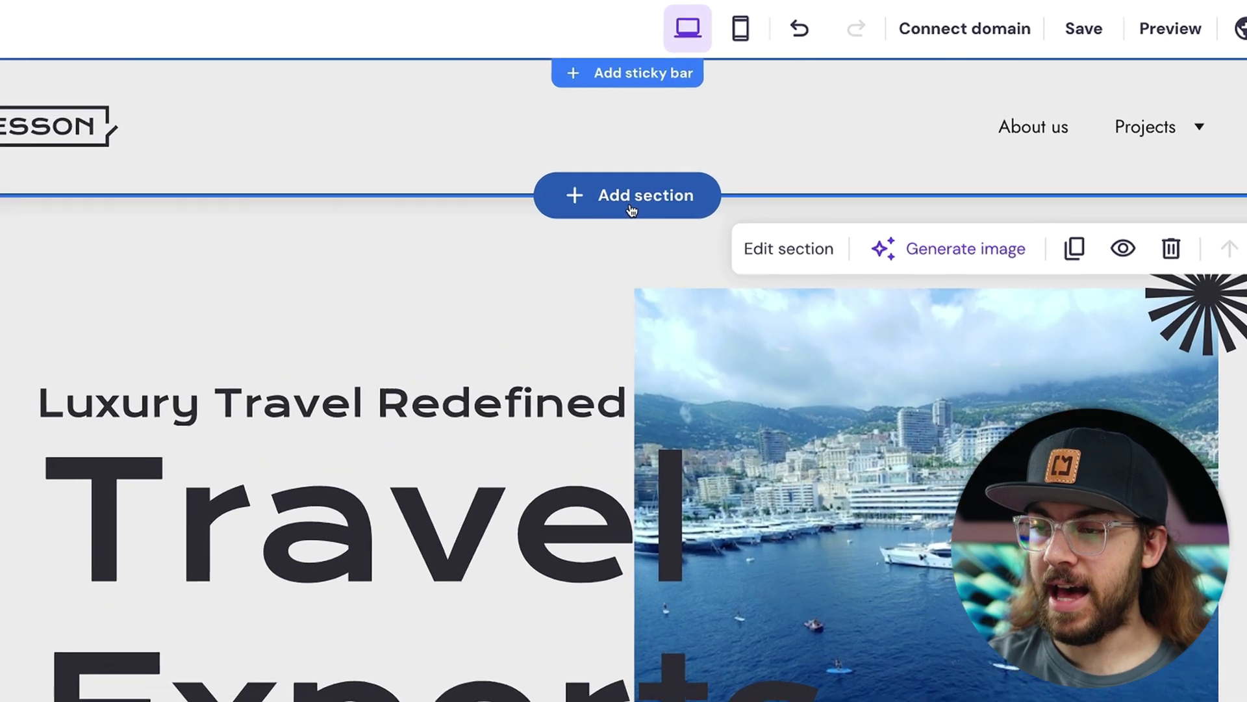
pyautogui.scroll(-8, 641, 165)
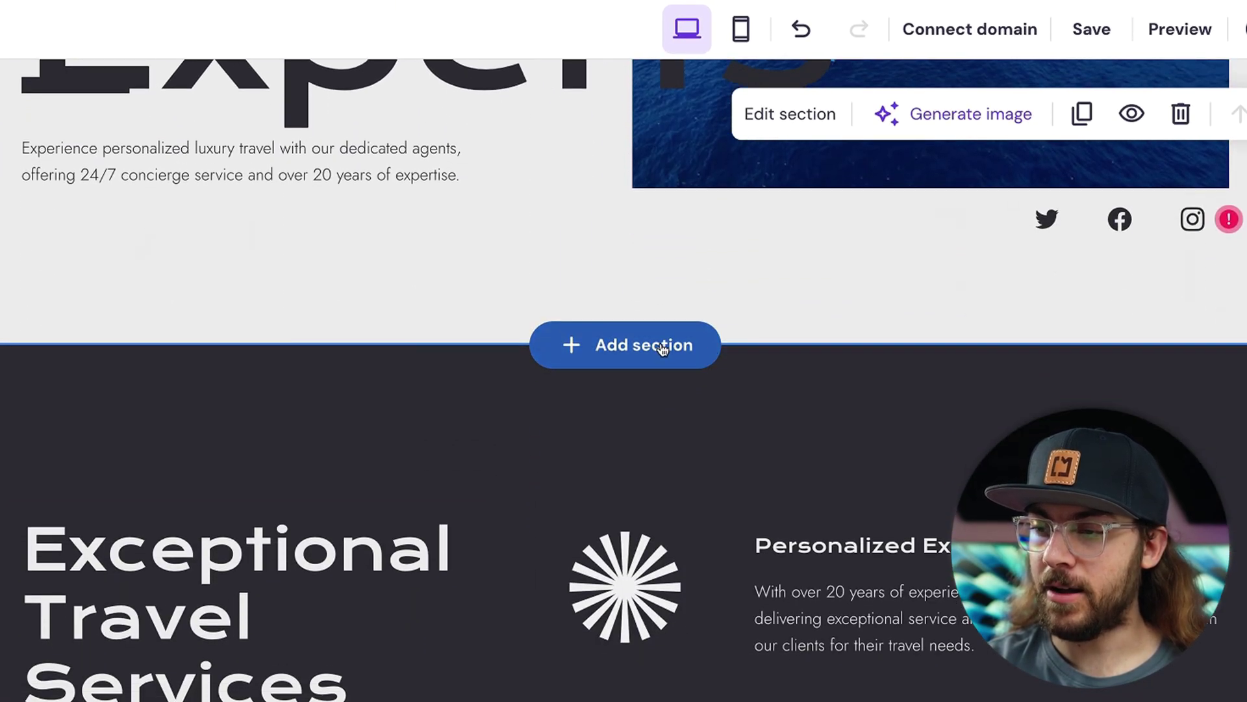
pyautogui.click(663, 346)
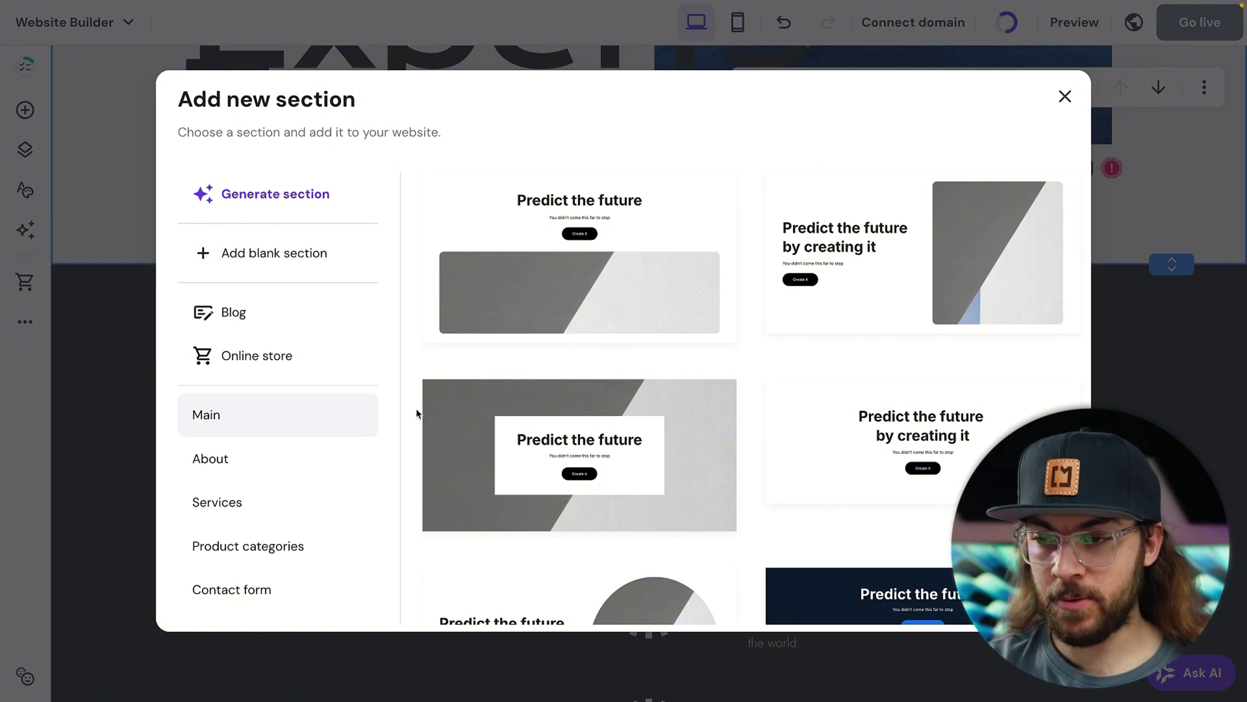
pyautogui.click(331, 201)
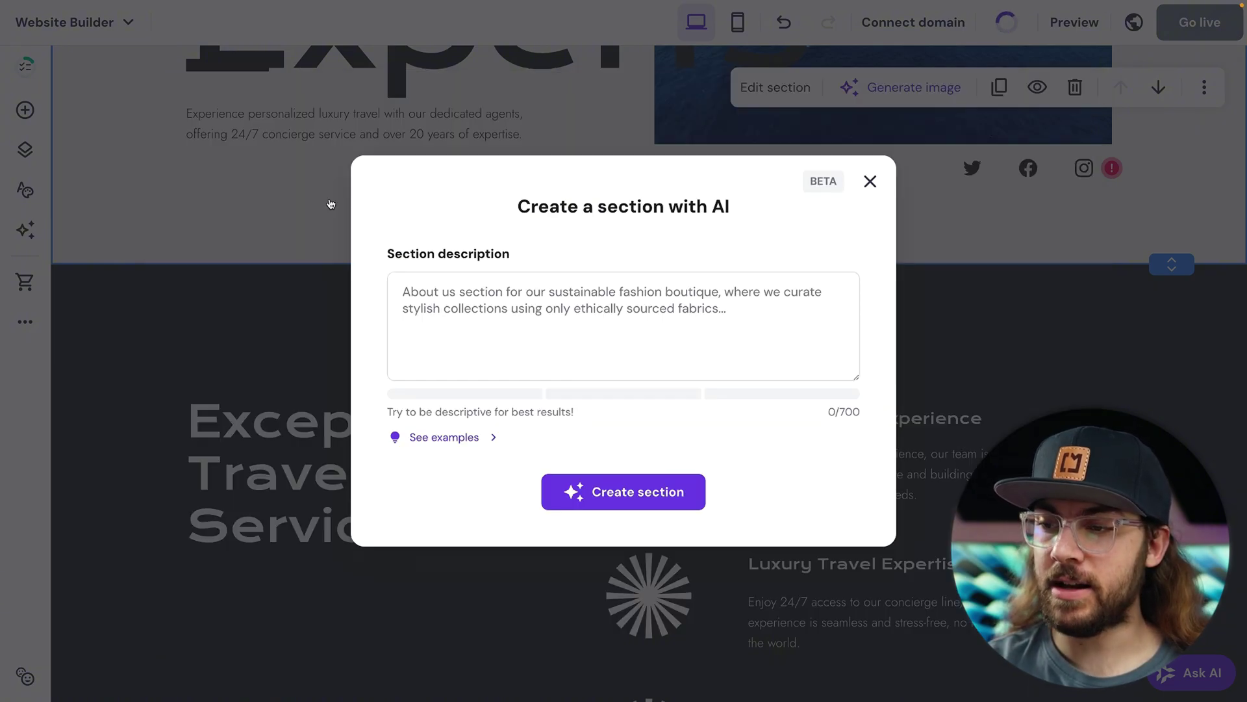
pyautogui.click(461, 276)
pyautogui.write('Client satisfaction guarantee policy section explaining that if a client is unhappy with any of their experiences, we will offer a full refund for our services and offer a 25% credit towards their next vacation package.')
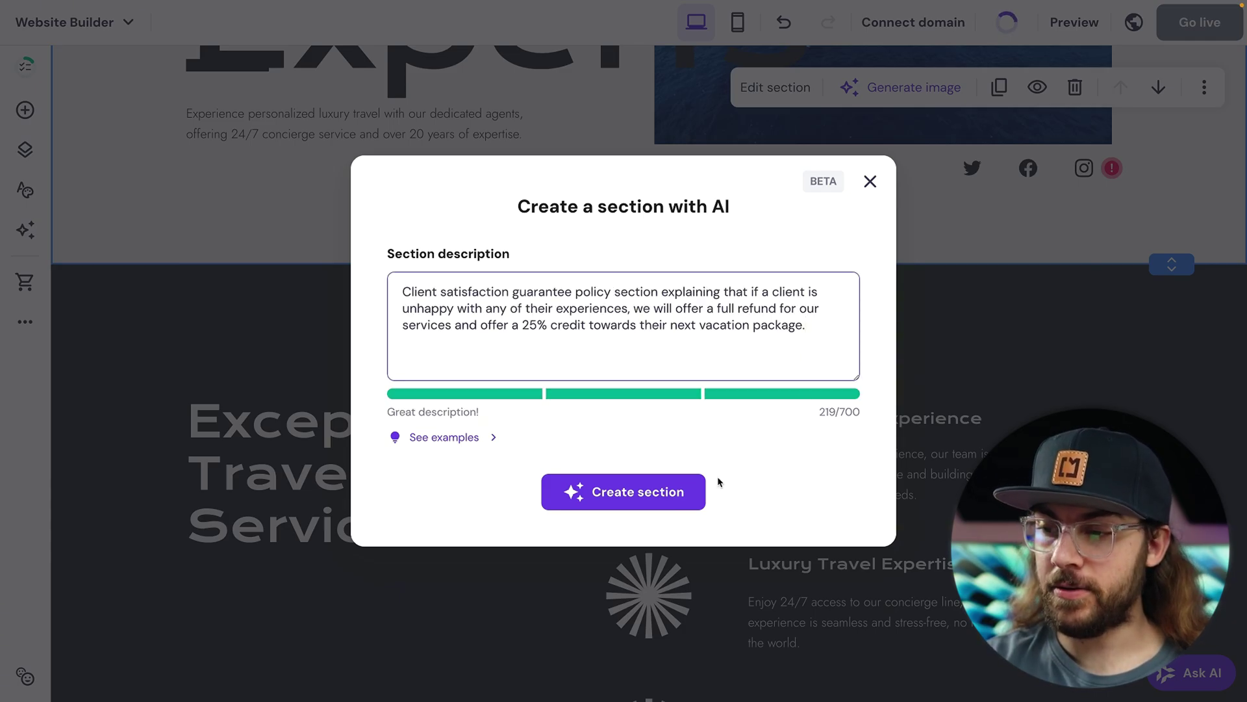
pyautogui.click(676, 493)
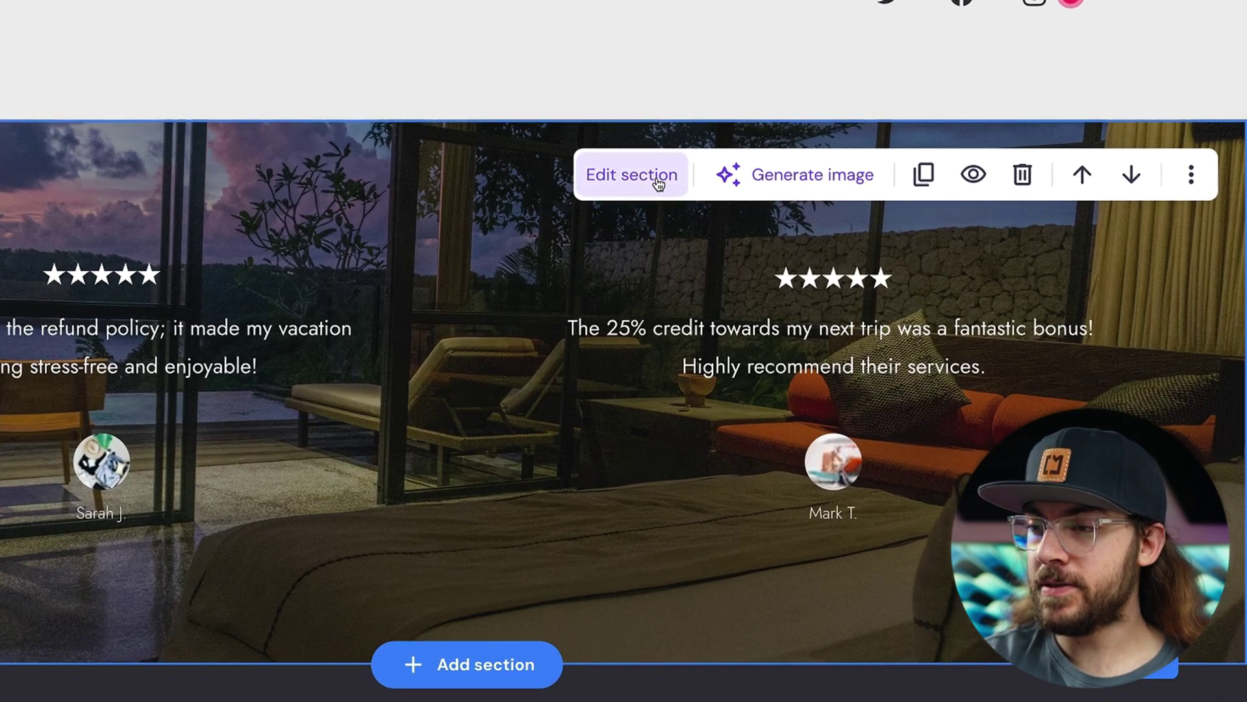
# Step: Adjust the overlay opacity of the generated section's background image and check its color background option
pyautogui.click(775, 184)
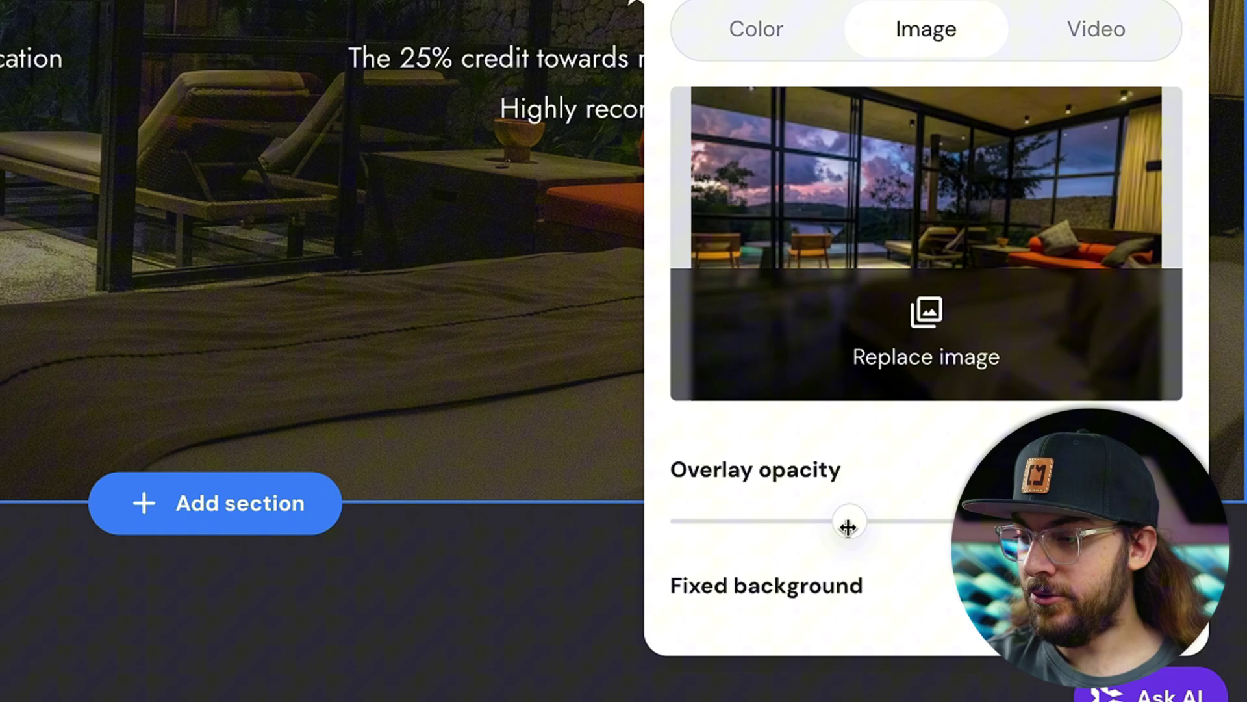
pyautogui.moveTo(849, 691); pyautogui.dragTo(791, 690)
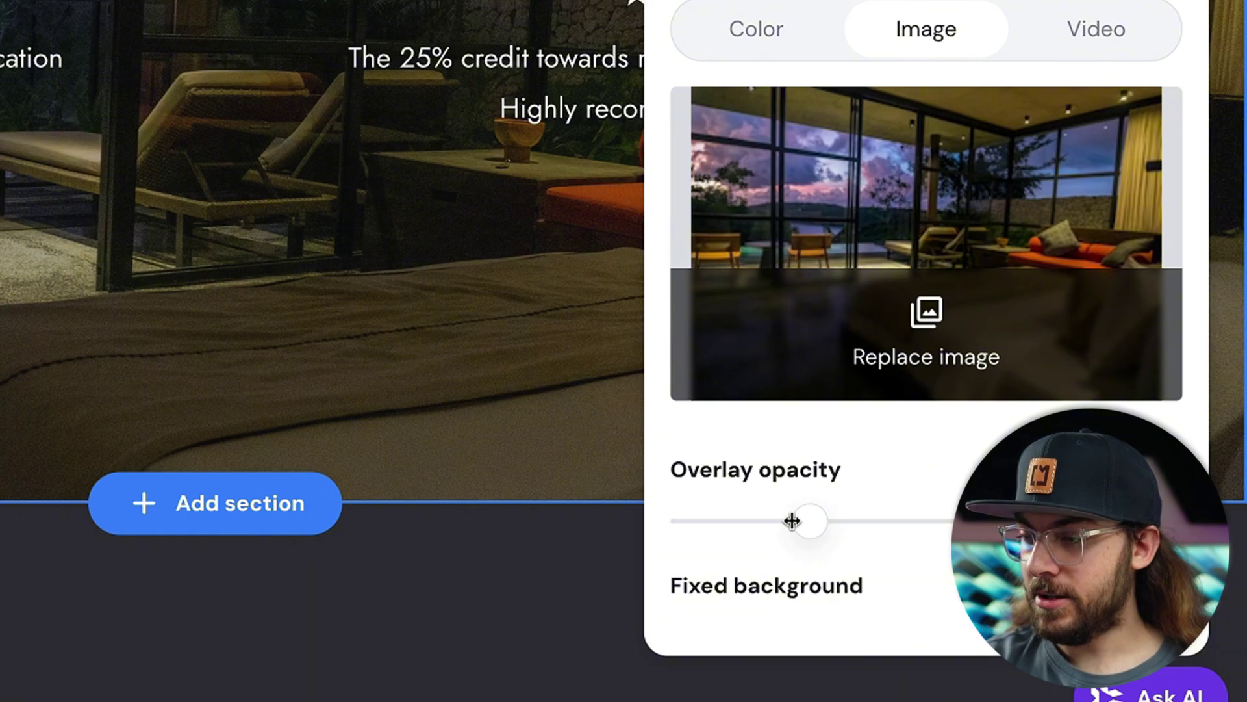
pyautogui.moveTo(791, 521); pyautogui.dragTo(863, 521)
pyautogui.click(749, 28)
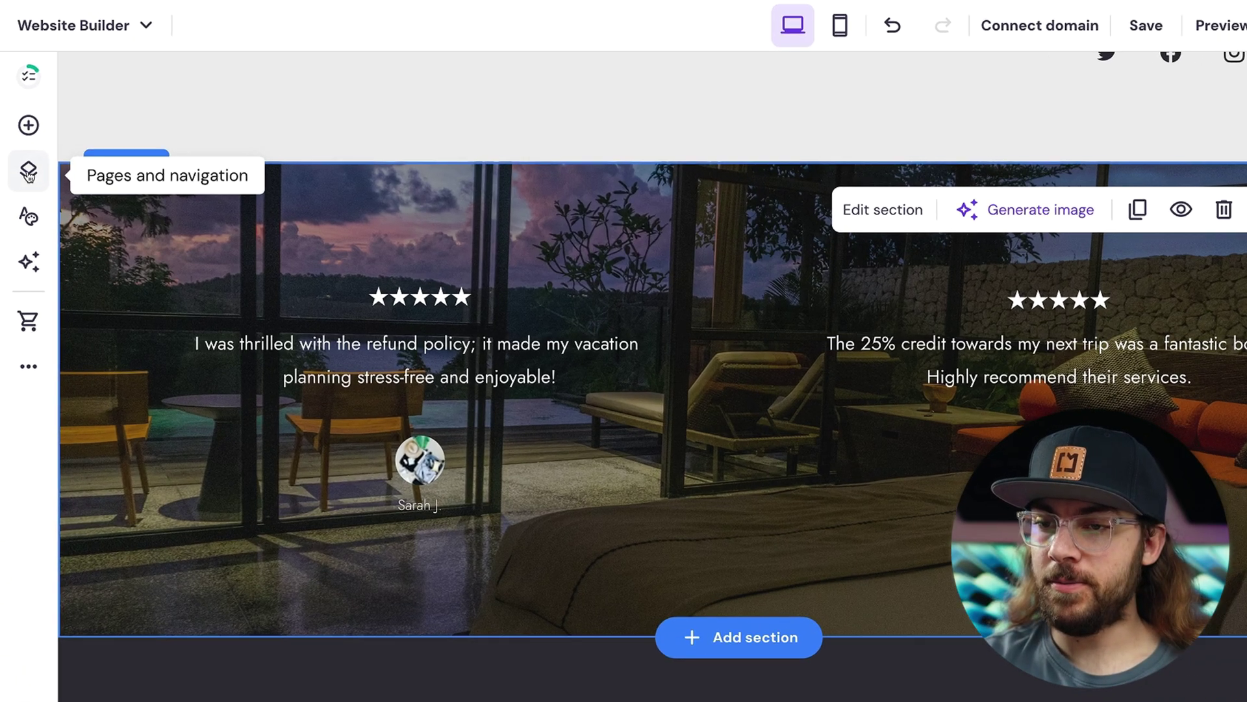
# Step: Check the site's pages and navigation list and the options for adding a page
pyautogui.click(25, 151)
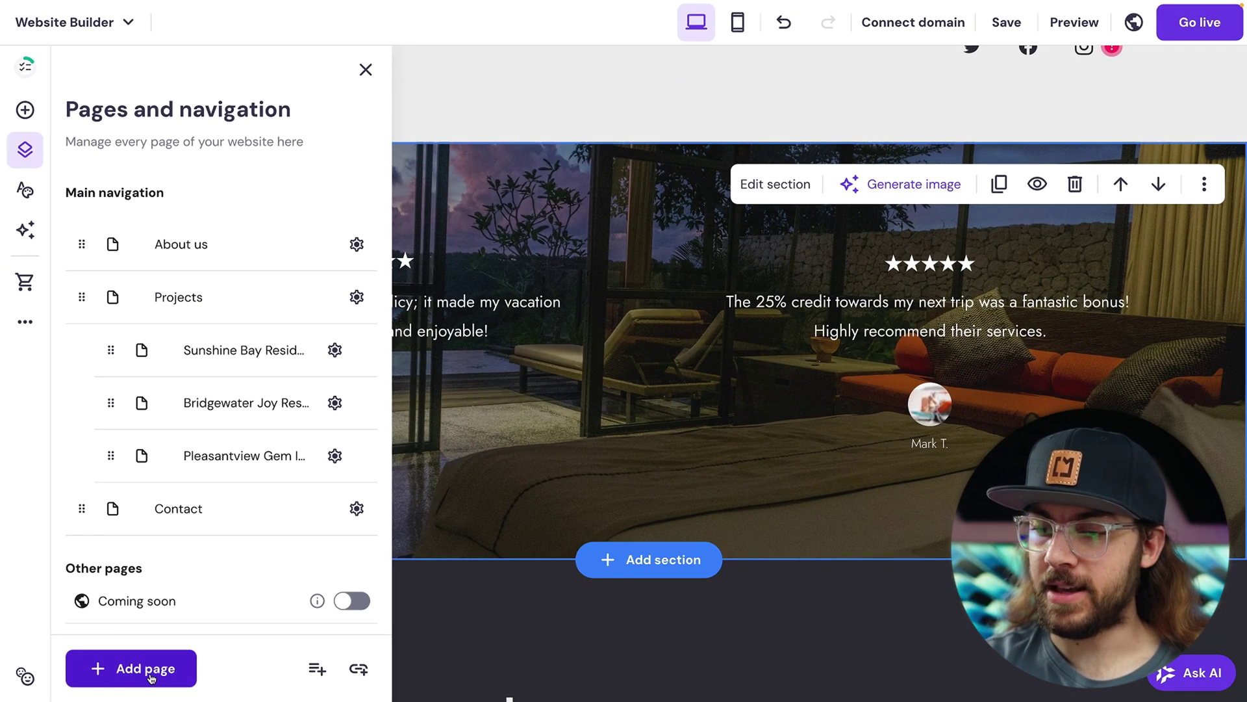
pyautogui.click(150, 676)
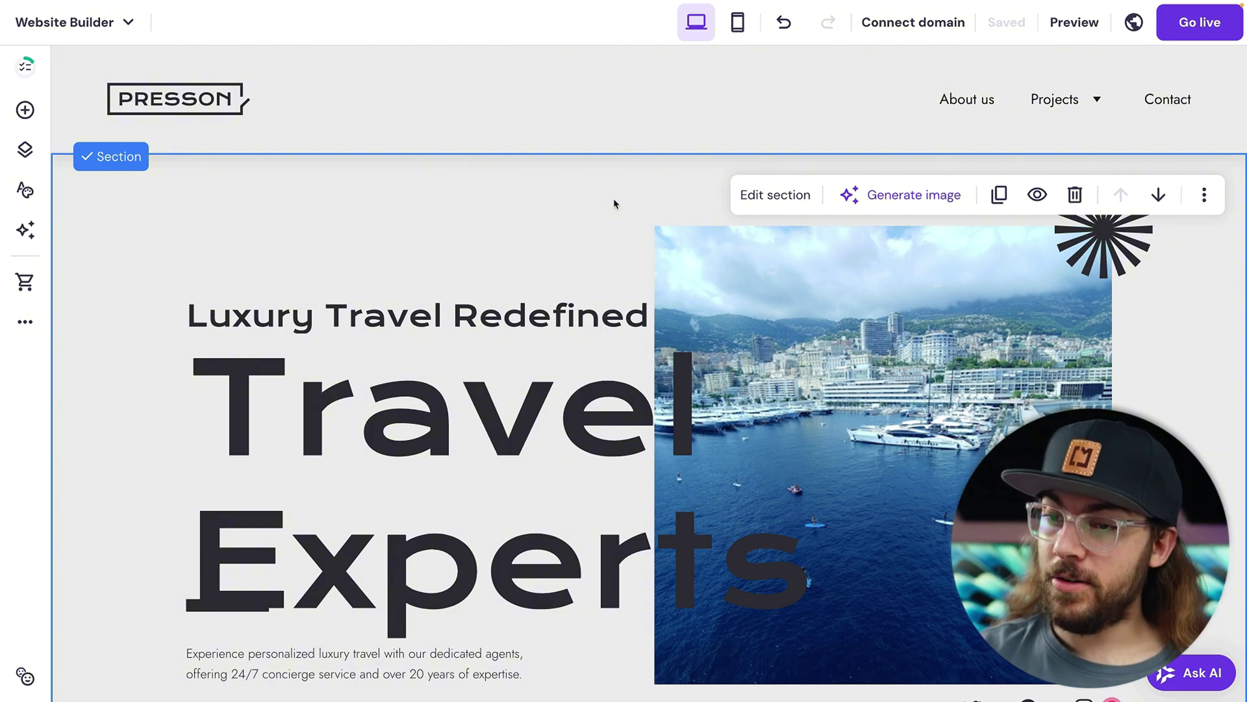
# Step: Review the header's layout, elements, logo and style settings, including the styling choices for its button and social icons
pyautogui.click(654, 102)
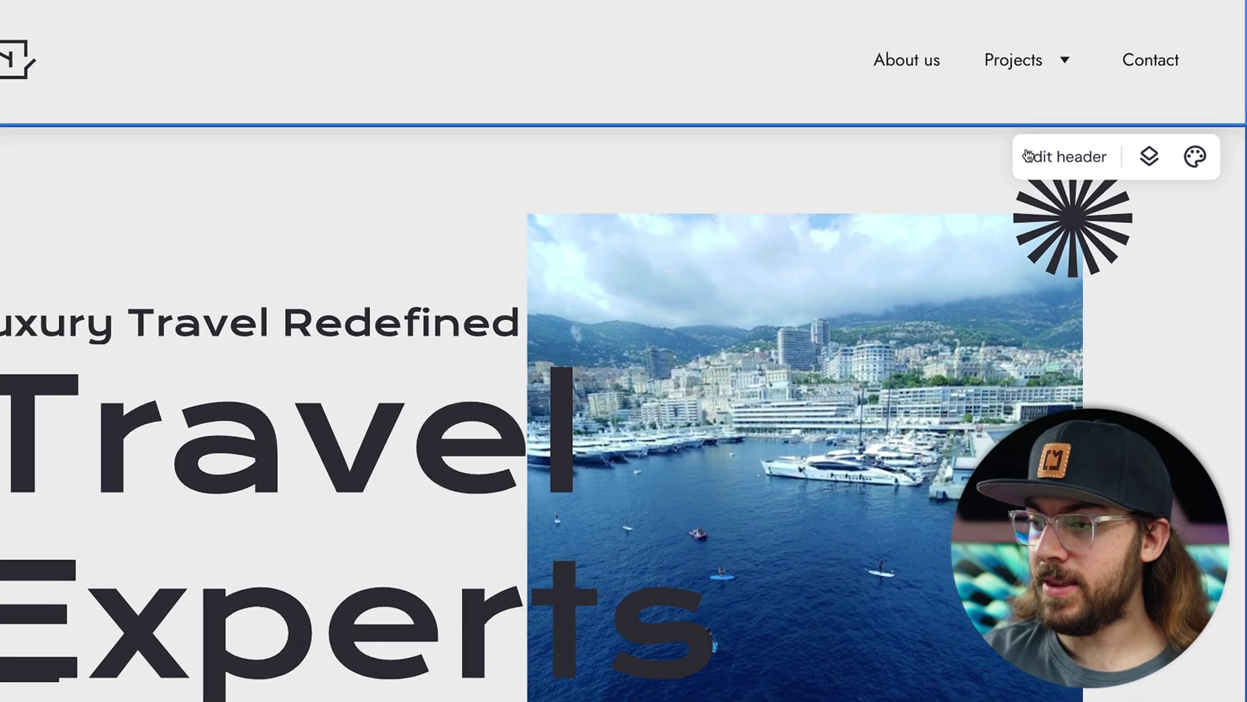
pyautogui.click(1072, 179)
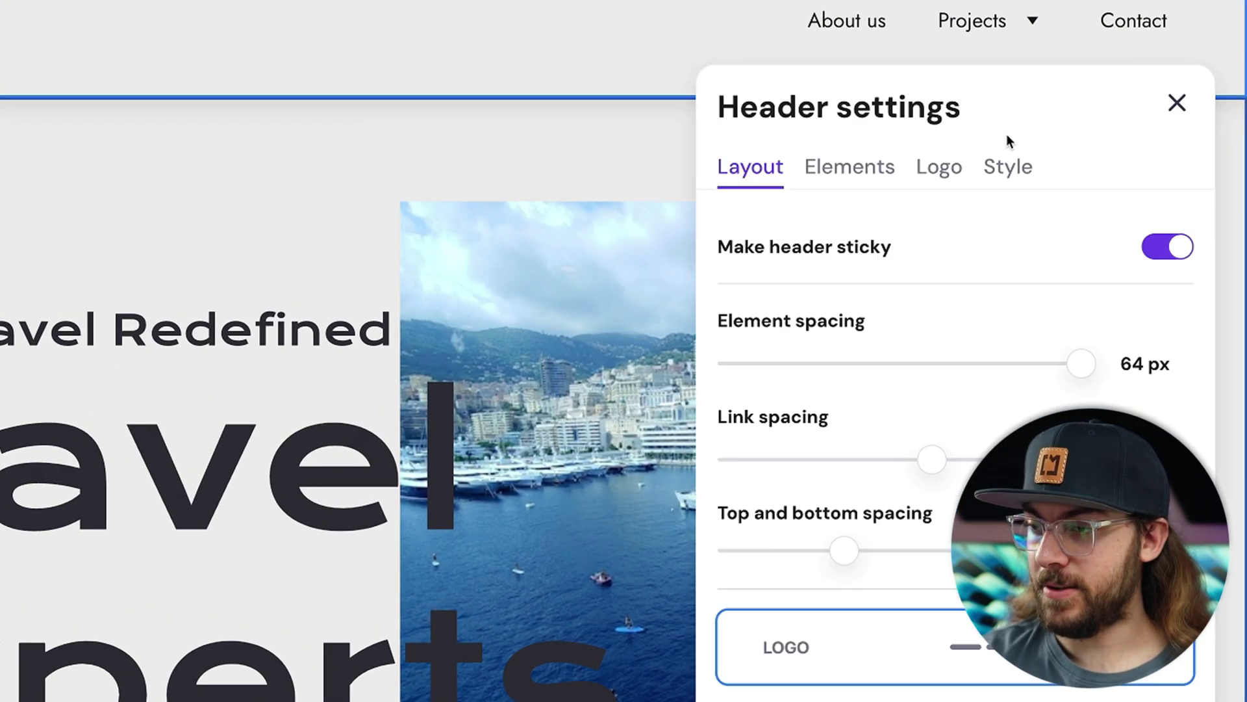
pyautogui.scroll(-4, 984, 252)
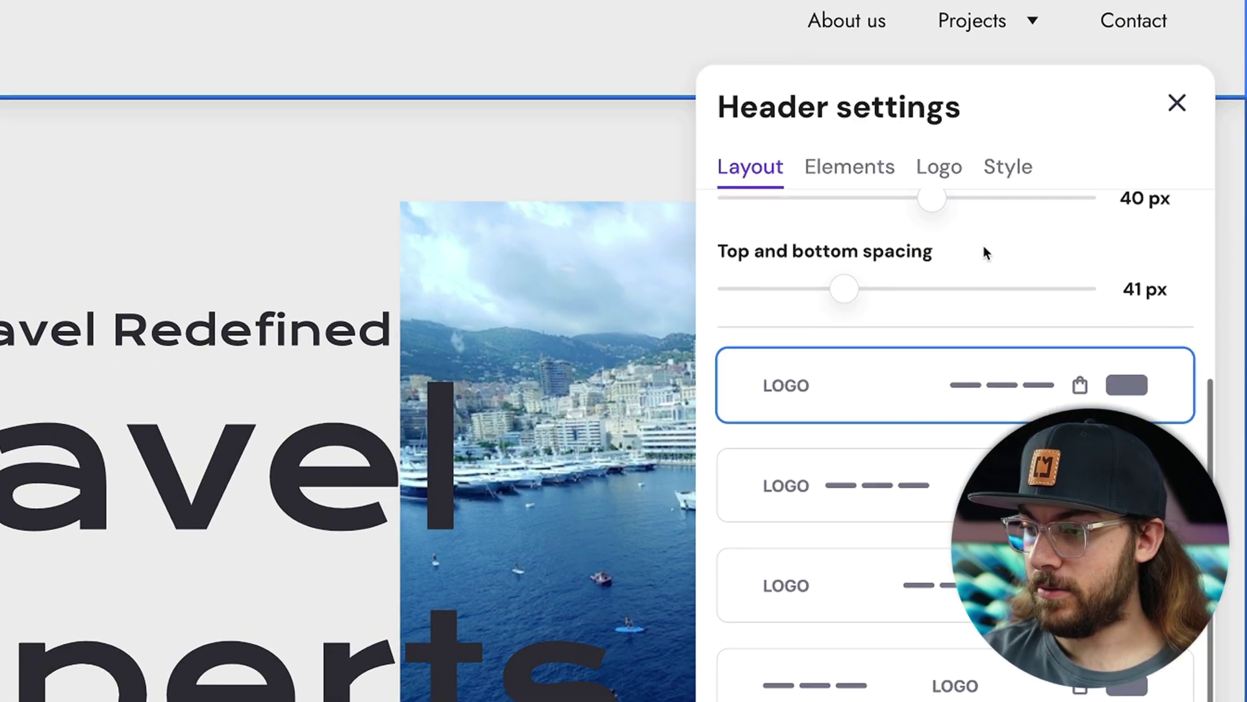
pyautogui.click(853, 176)
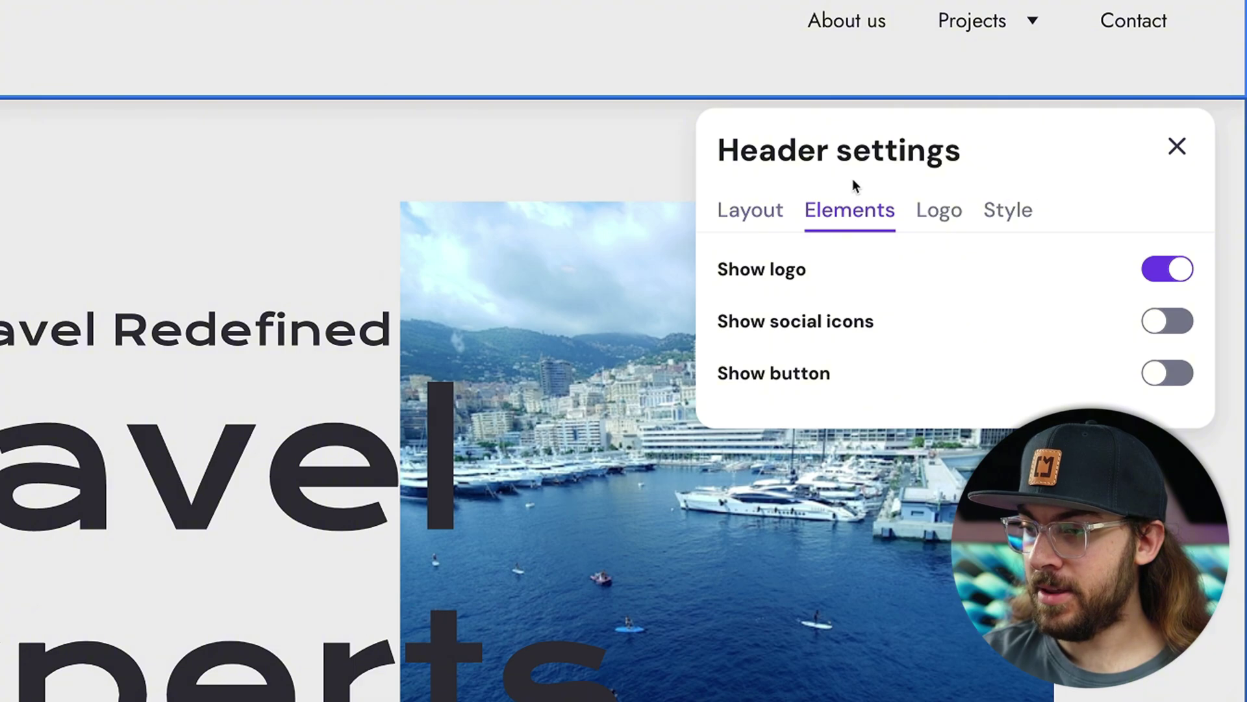
pyautogui.click(942, 214)
pyautogui.click(1017, 221)
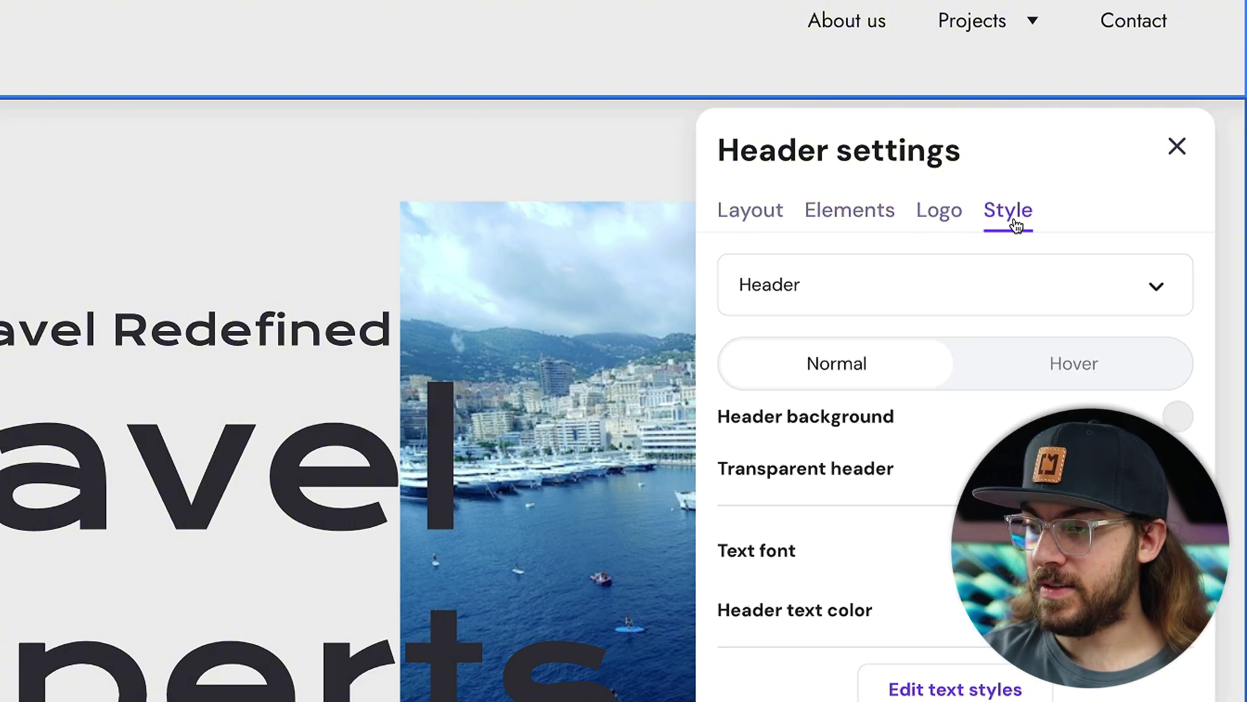
pyautogui.click(1022, 283)
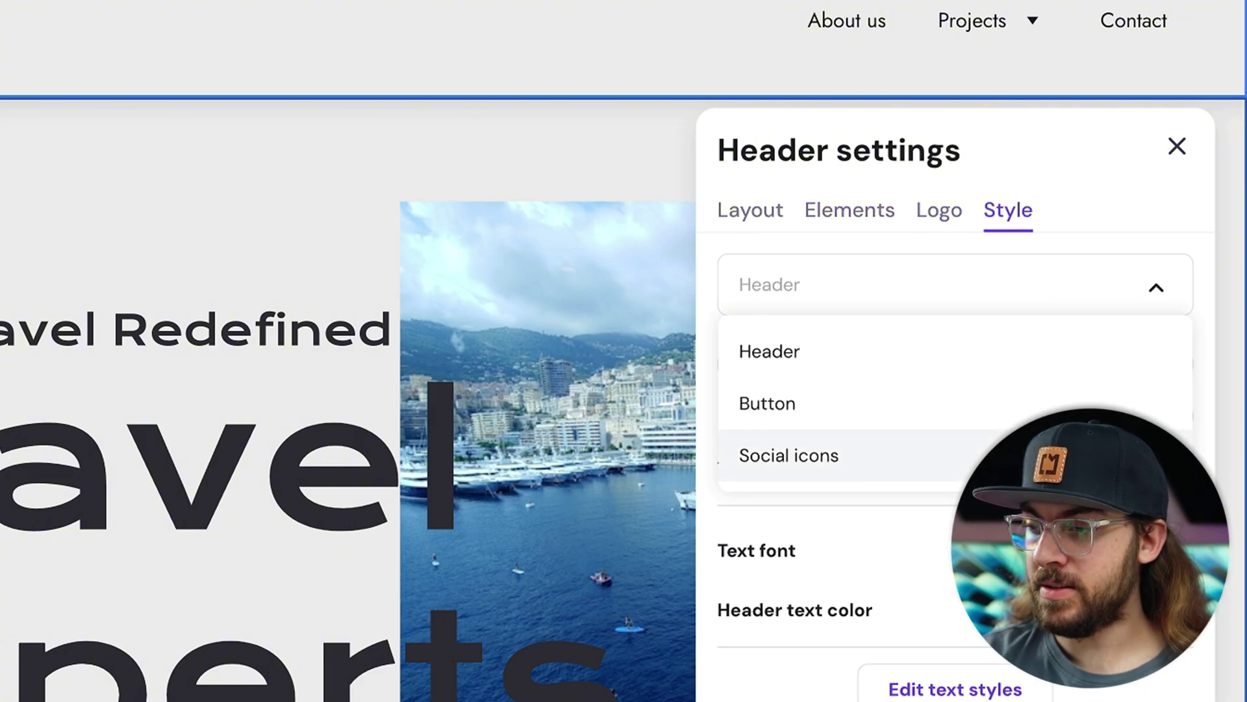
pyautogui.click(1004, 455)
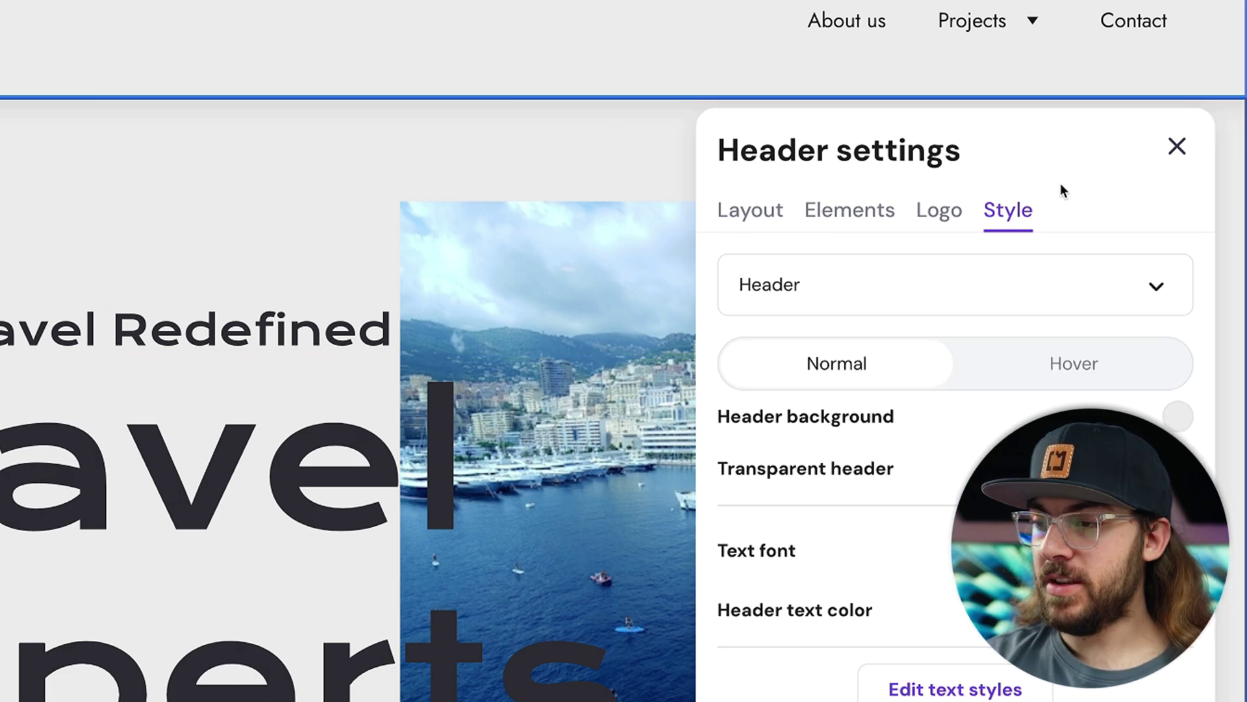
pyautogui.click(734, 224)
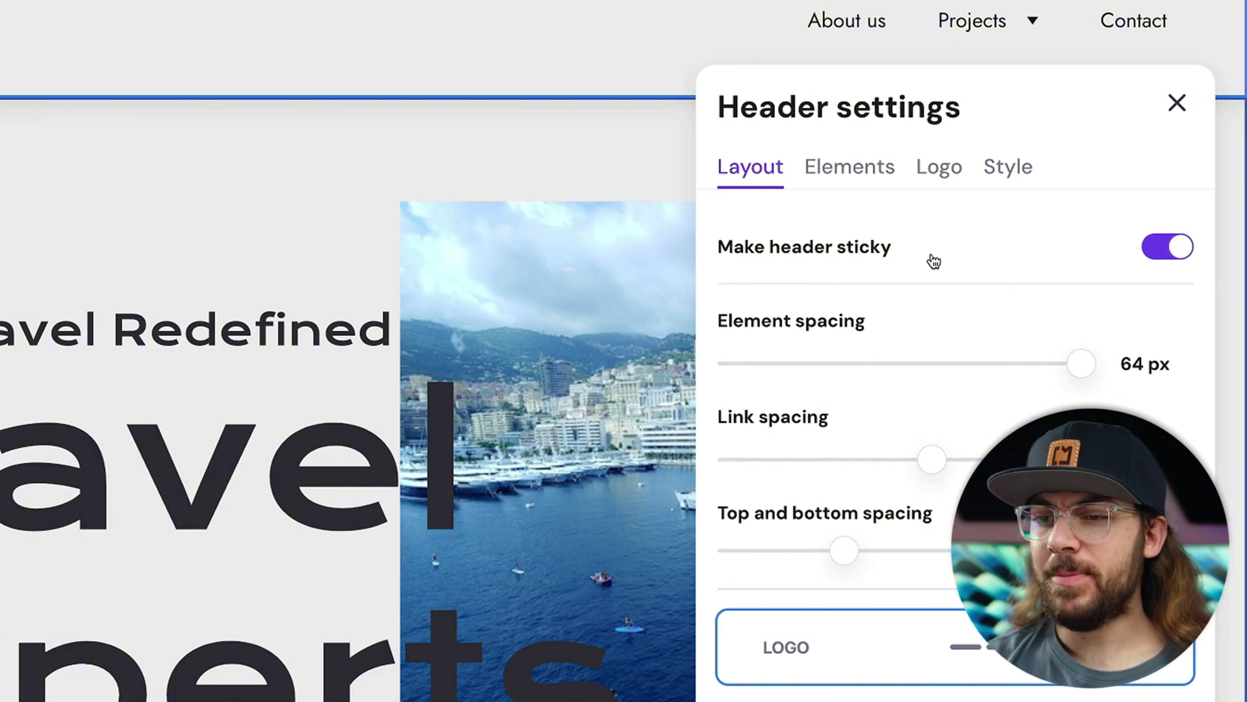
pyautogui.click(1177, 108)
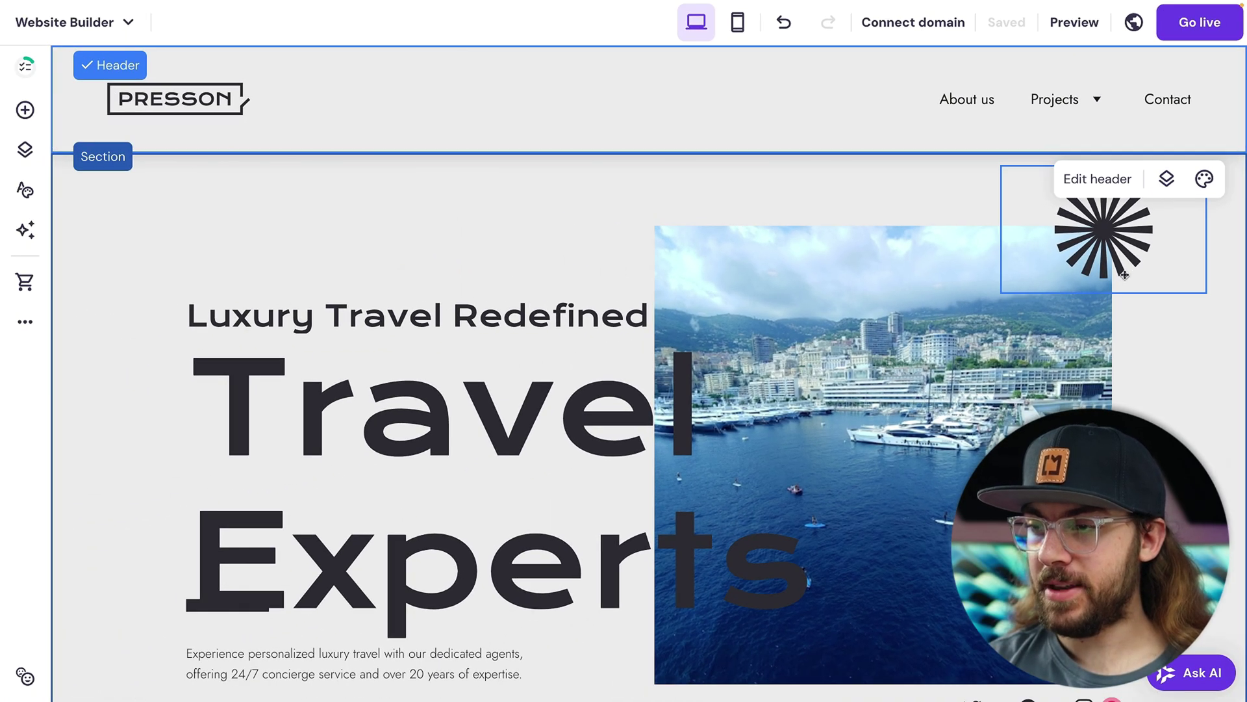
# Step: Look through the page's sections and preview the website in desktop view to check how the sticky header behaves
pyautogui.scroll(-10, 1125, 275)
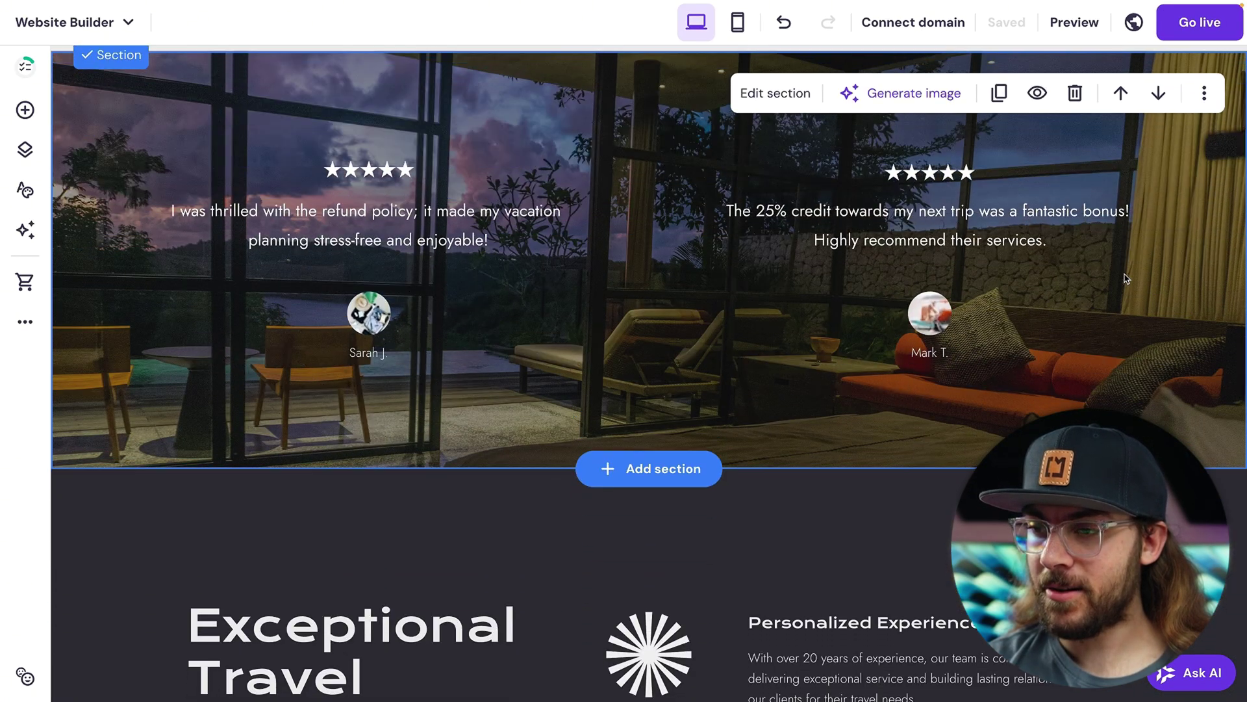
pyautogui.scroll(-12, 1126, 278)
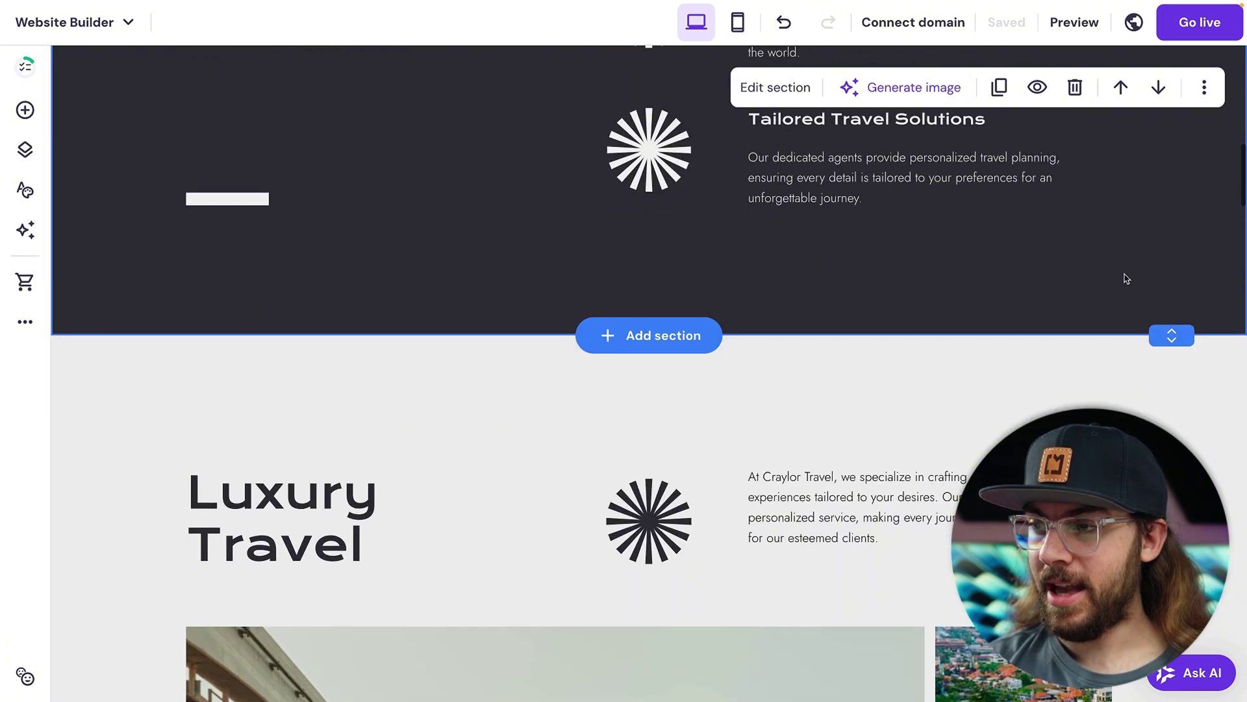
pyautogui.click(1076, 23)
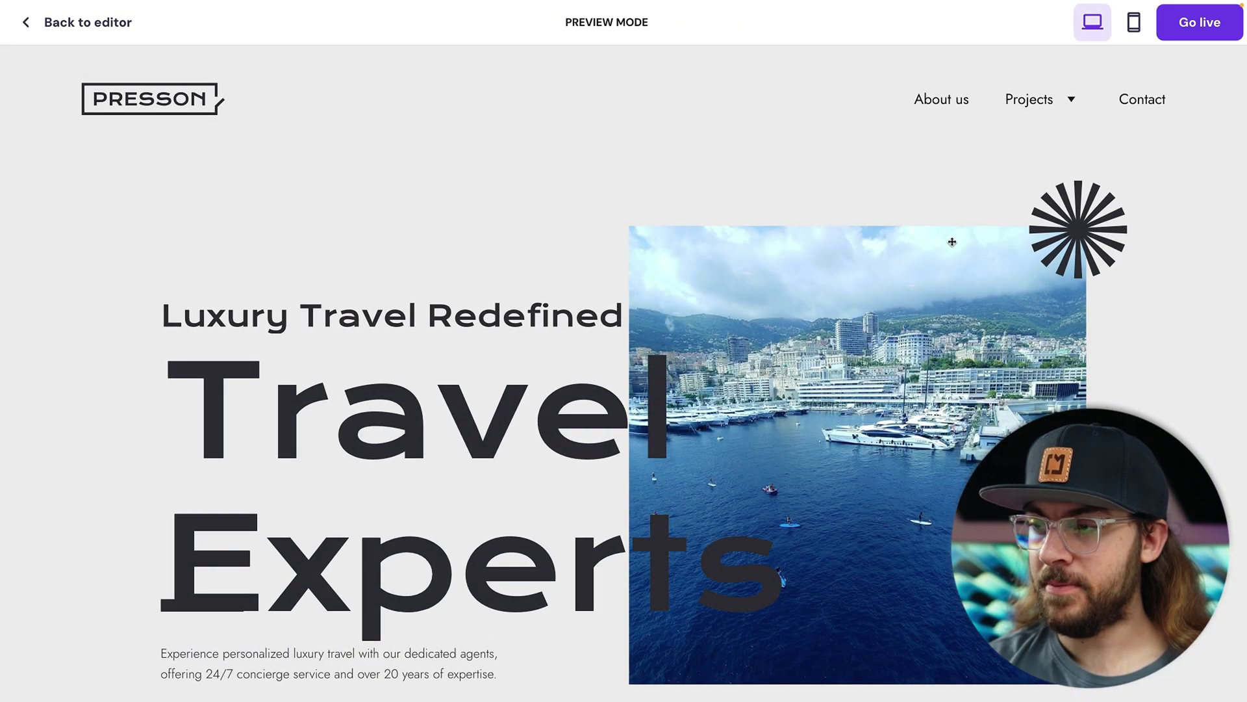
pyautogui.scroll(-2, 952, 241)
pyautogui.scroll(-15, 952, 241)
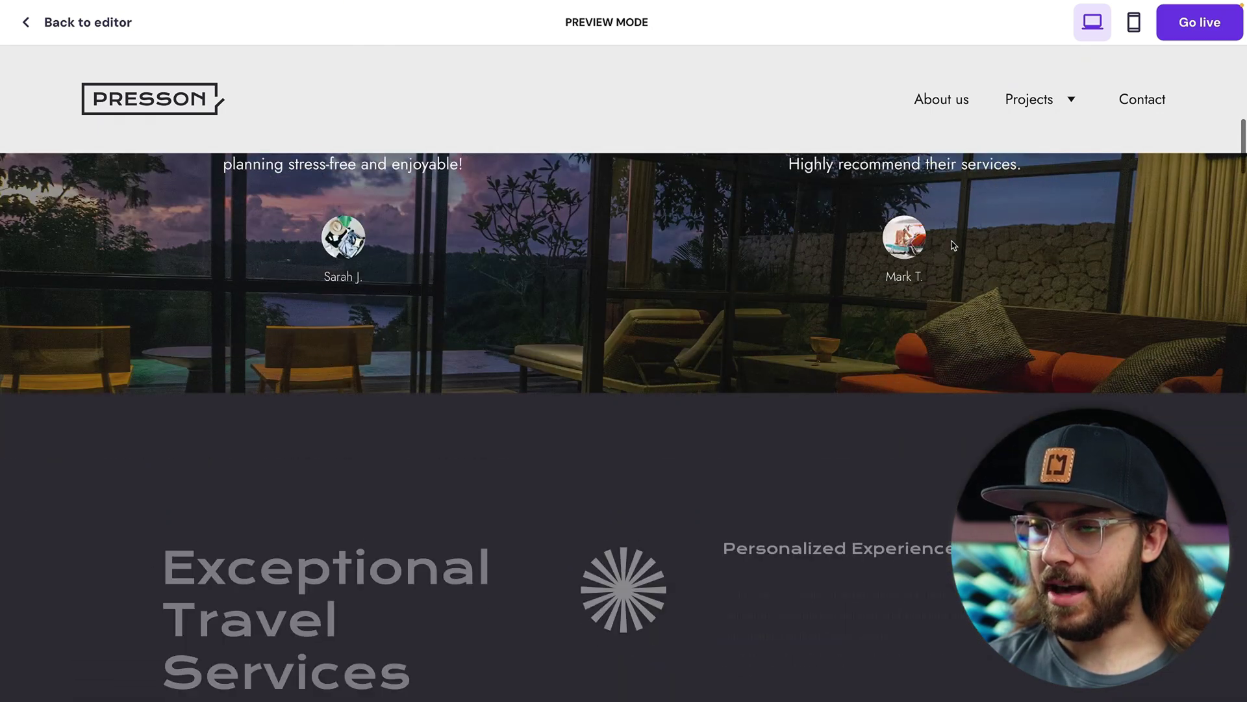
pyautogui.scroll(-4, 952, 242)
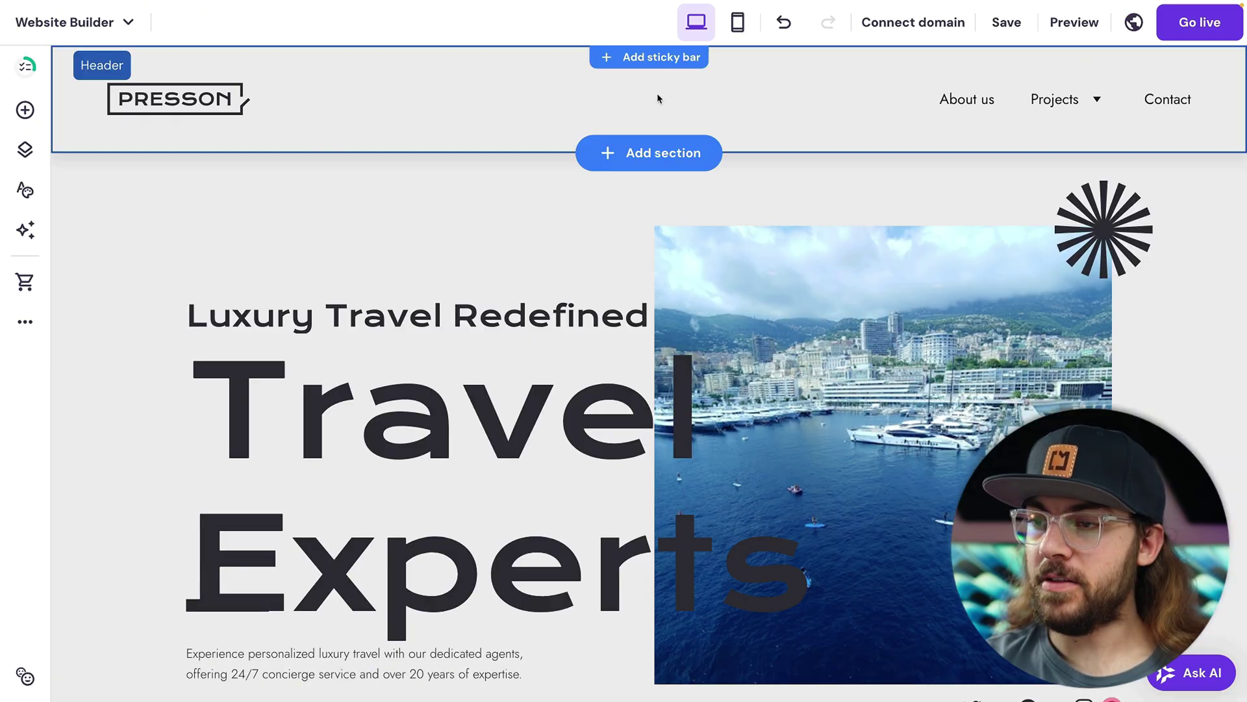
# Step: Add a sticky bar for promotional text above the website header
pyautogui.click(645, 60)
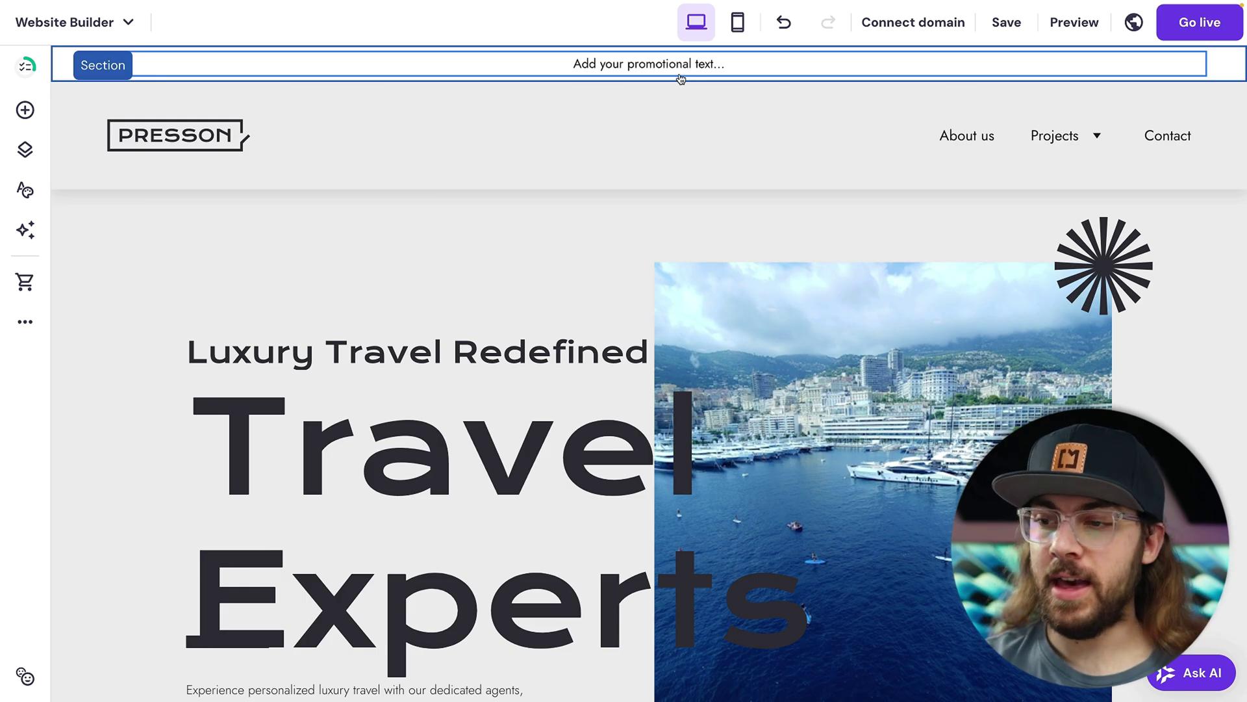
pyautogui.scroll(-12, 713, 190)
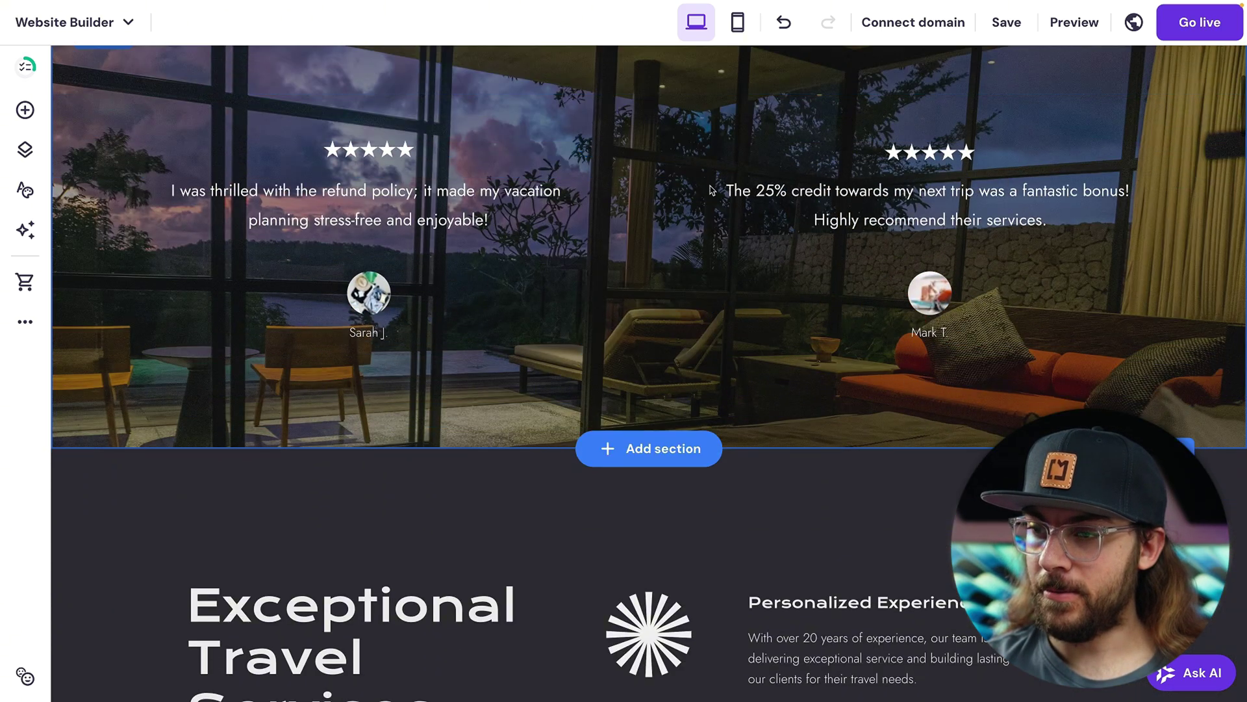
pyautogui.scroll(-10, 713, 190)
pyautogui.scroll(-20, 711, 187)
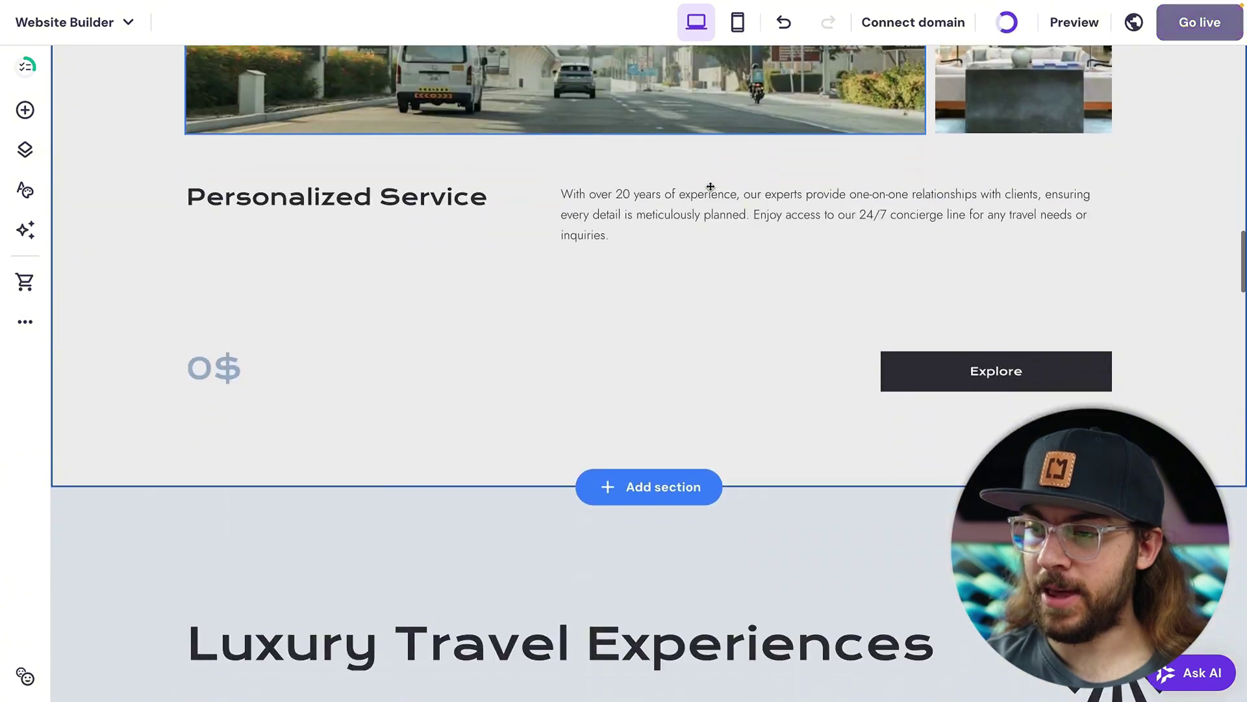
# Step: Move the logo in the page's footer slightly higher
pyautogui.scroll(-20, 711, 190)
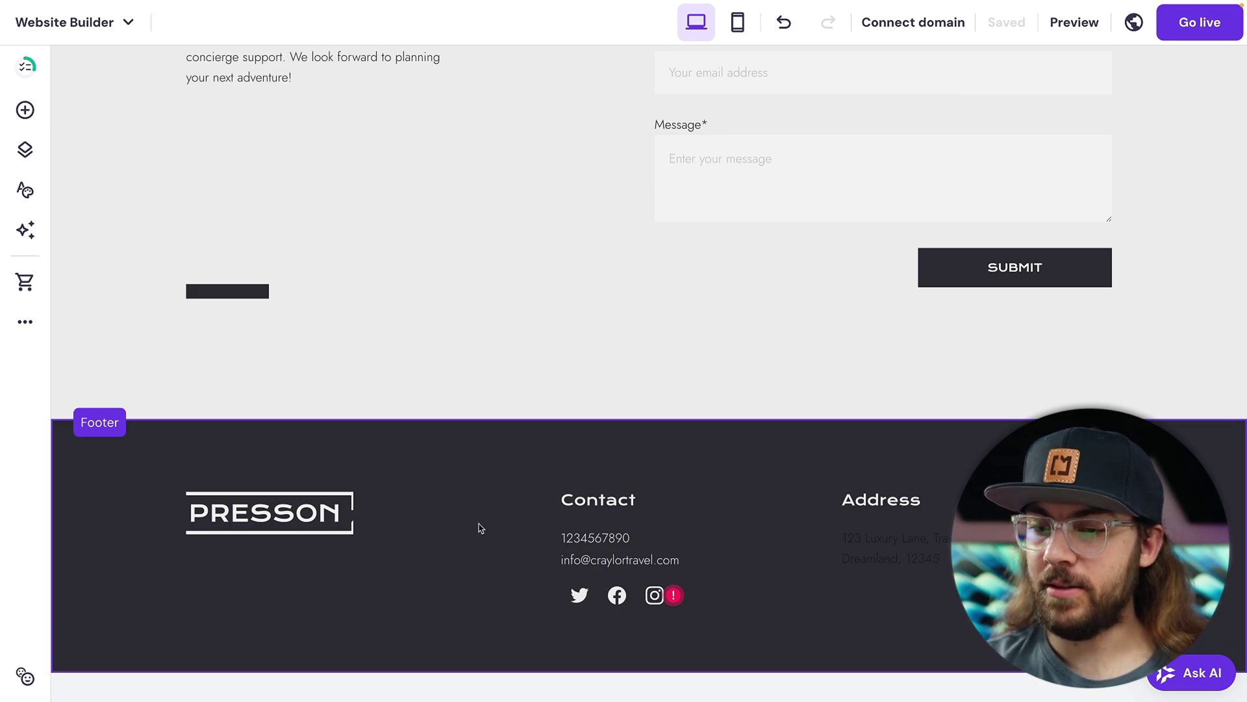
pyautogui.click(321, 516)
pyautogui.moveTo(316, 520)
pyautogui.mouseDown()
pyautogui.moveTo(368, 507)
pyautogui.moveTo(306, 517)
pyautogui.moveTo(321, 510)
pyautogui.mouseUp()
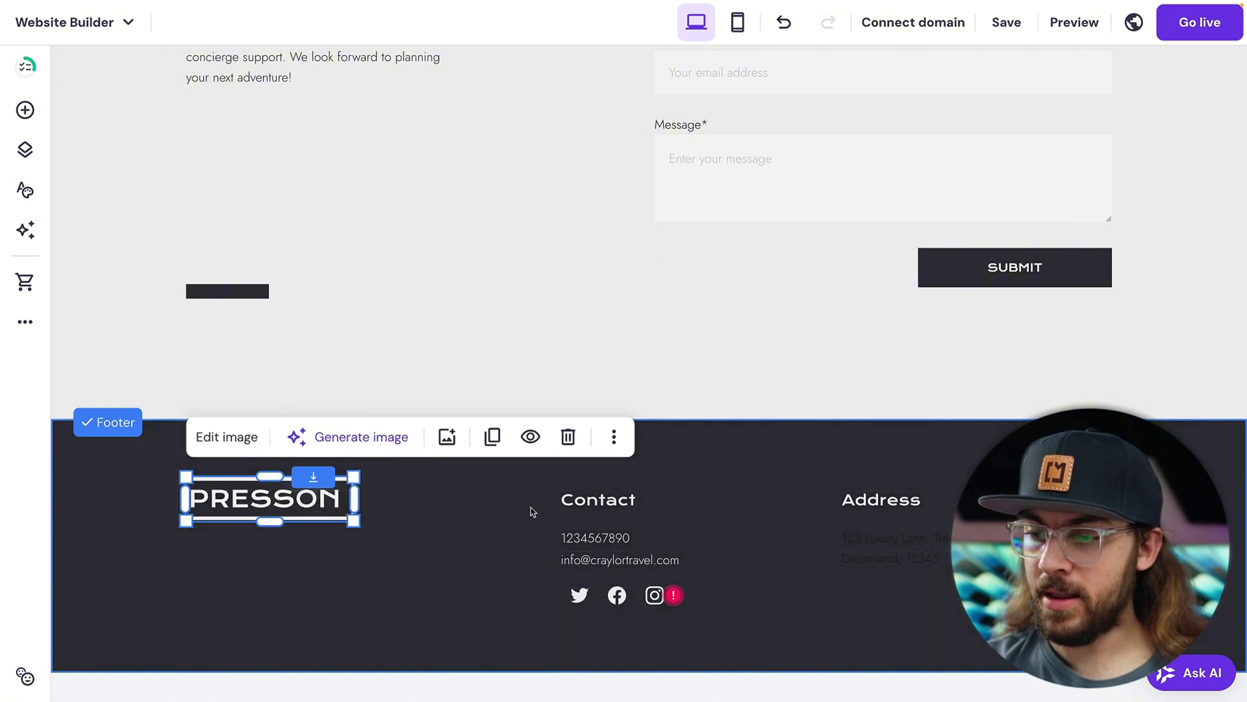
# Step: Check the editing options for the footer's contact details and the choices for hiding the footer on this page or all pages
pyautogui.click(598, 499)
pyautogui.doubleClick(592, 539)
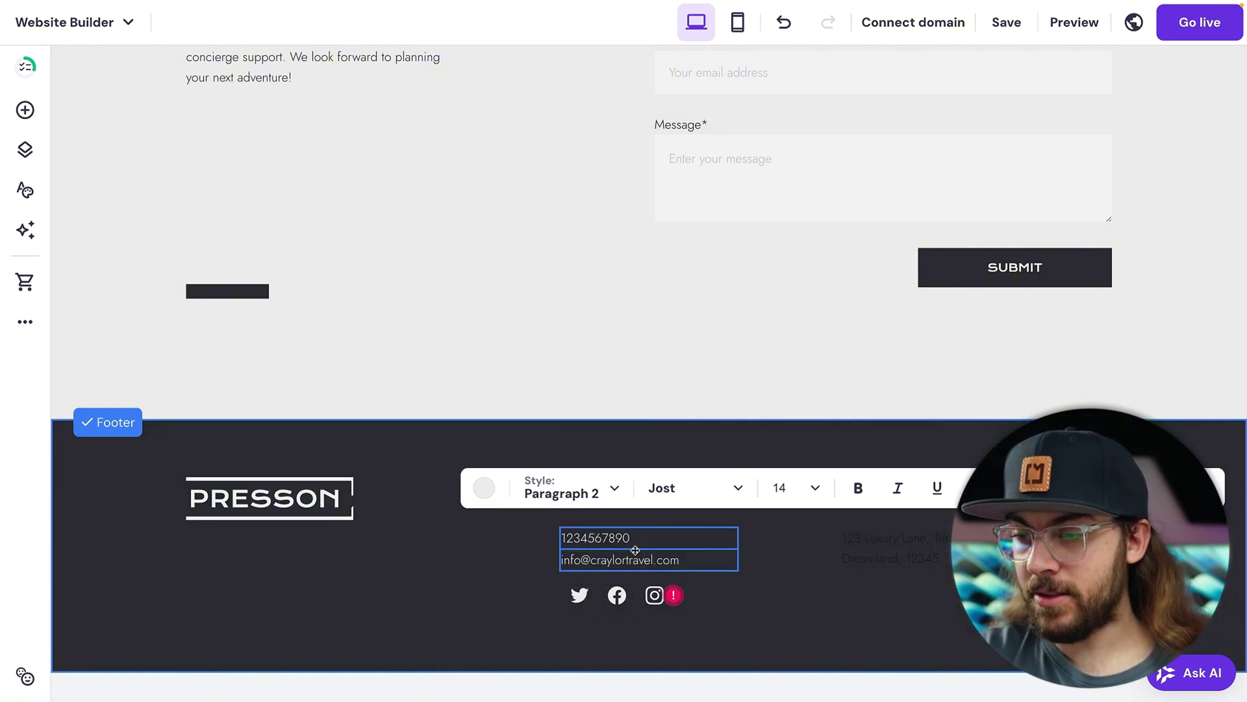
pyautogui.press('Escape')
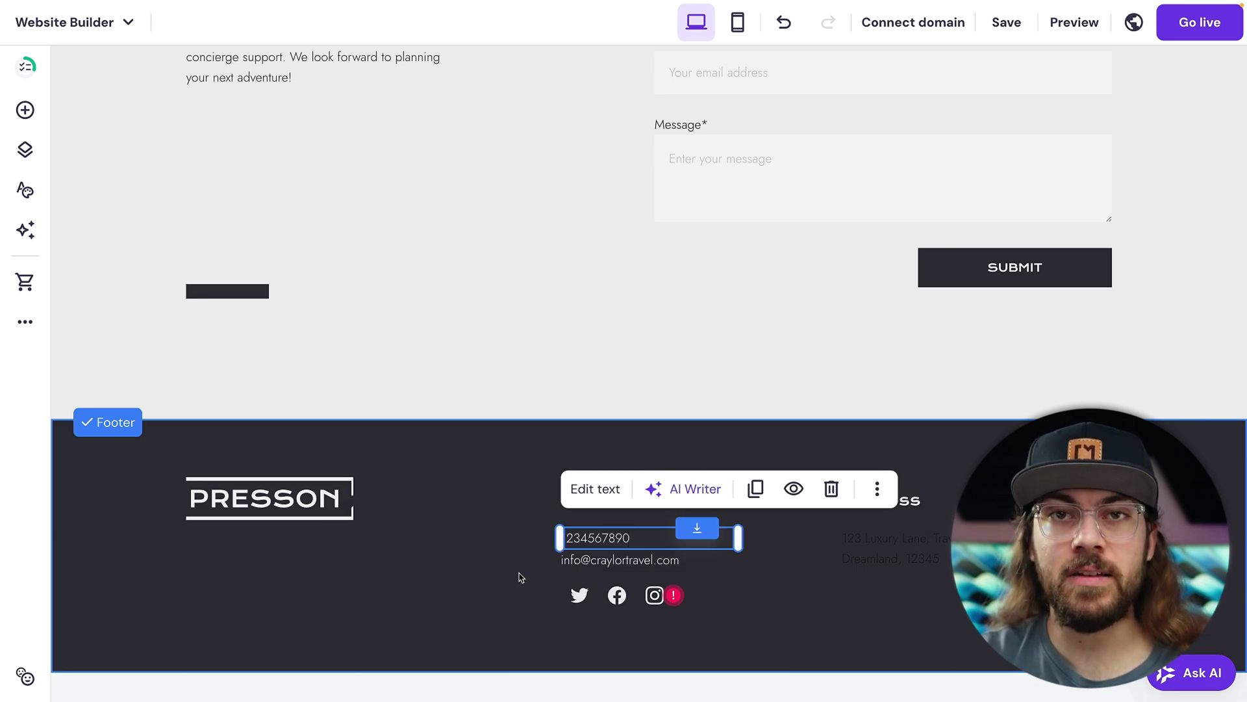
pyautogui.click(940, 431)
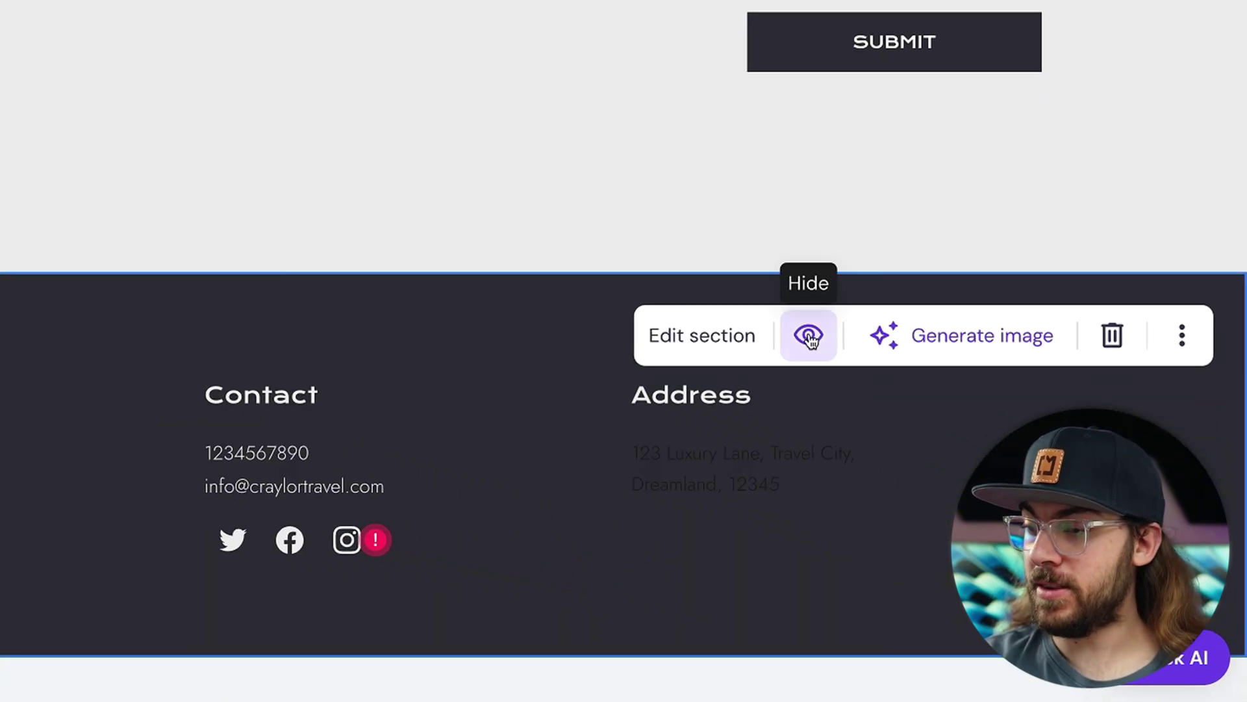
pyautogui.click(958, 460)
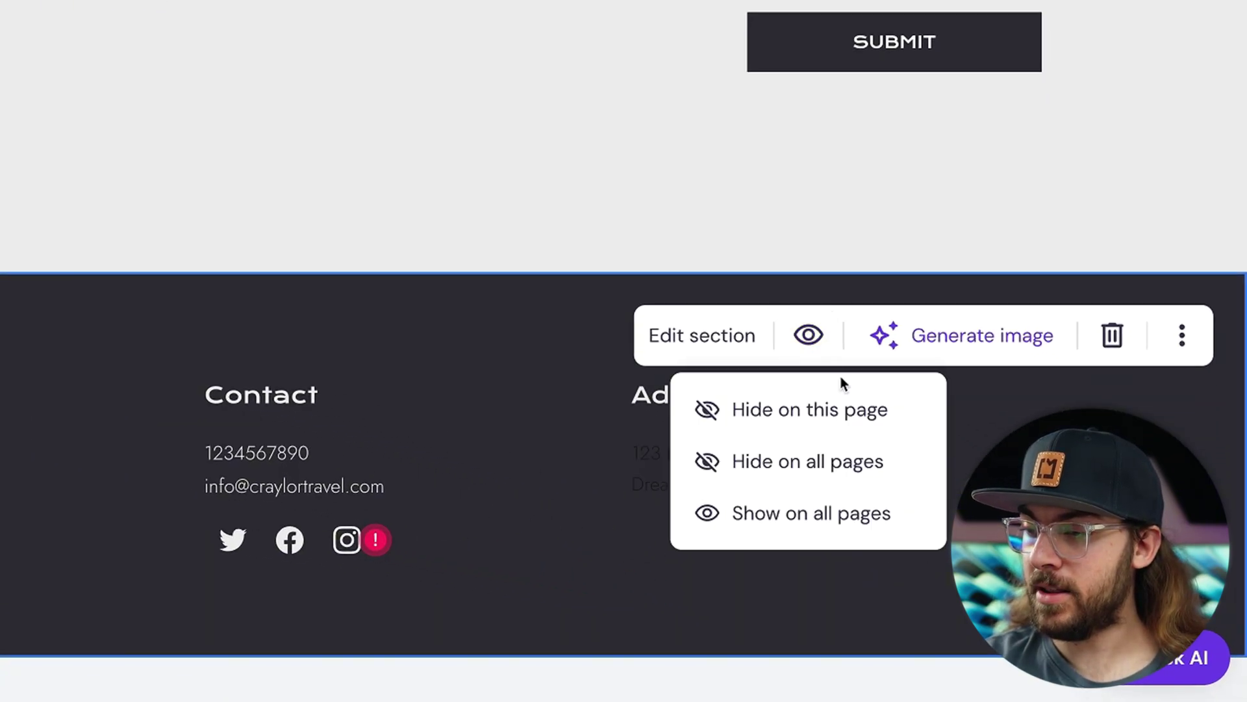
pyautogui.click(883, 410)
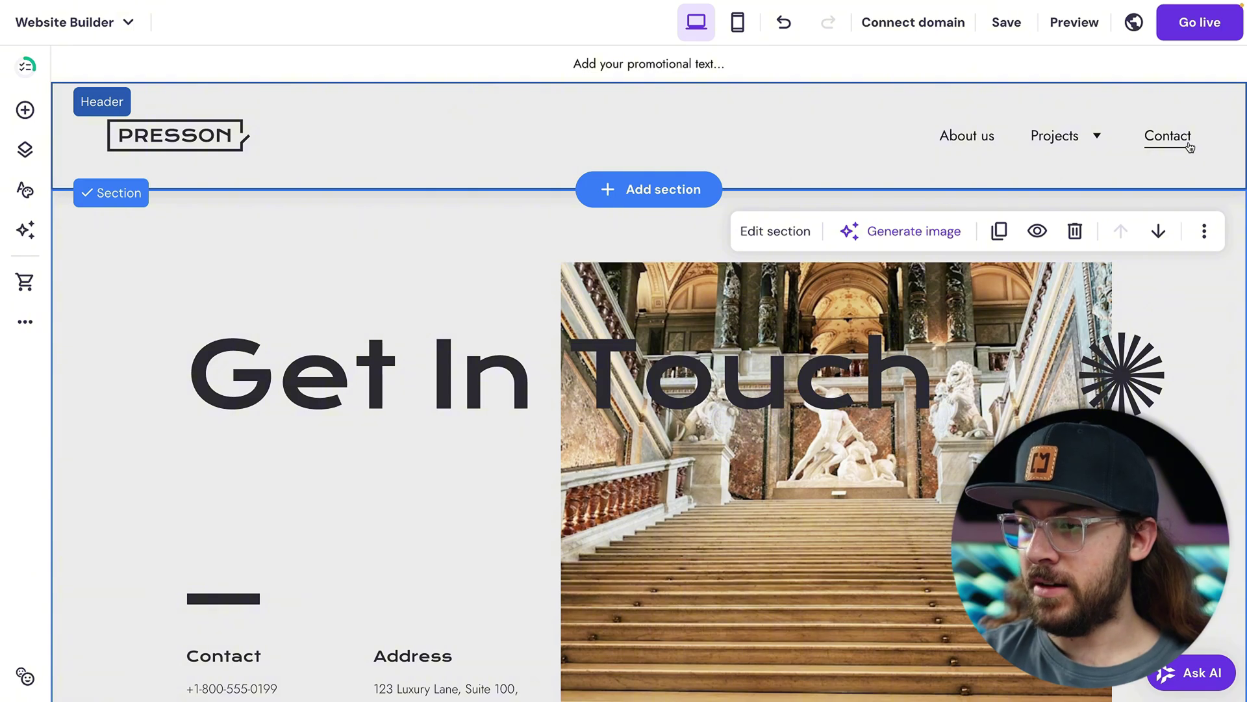
# Step: Open the settings of the contact page's form and check the general options and the field types that can be added
pyautogui.scroll(-10, 1190, 147)
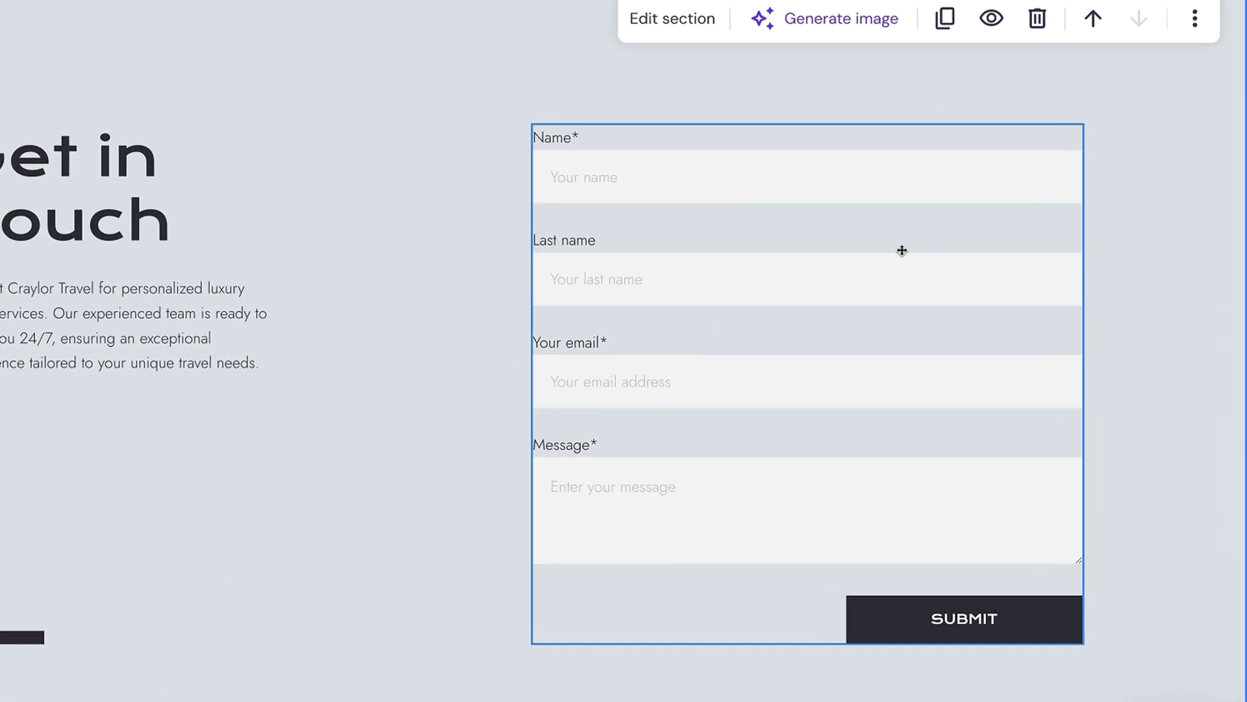
pyautogui.click(869, 231)
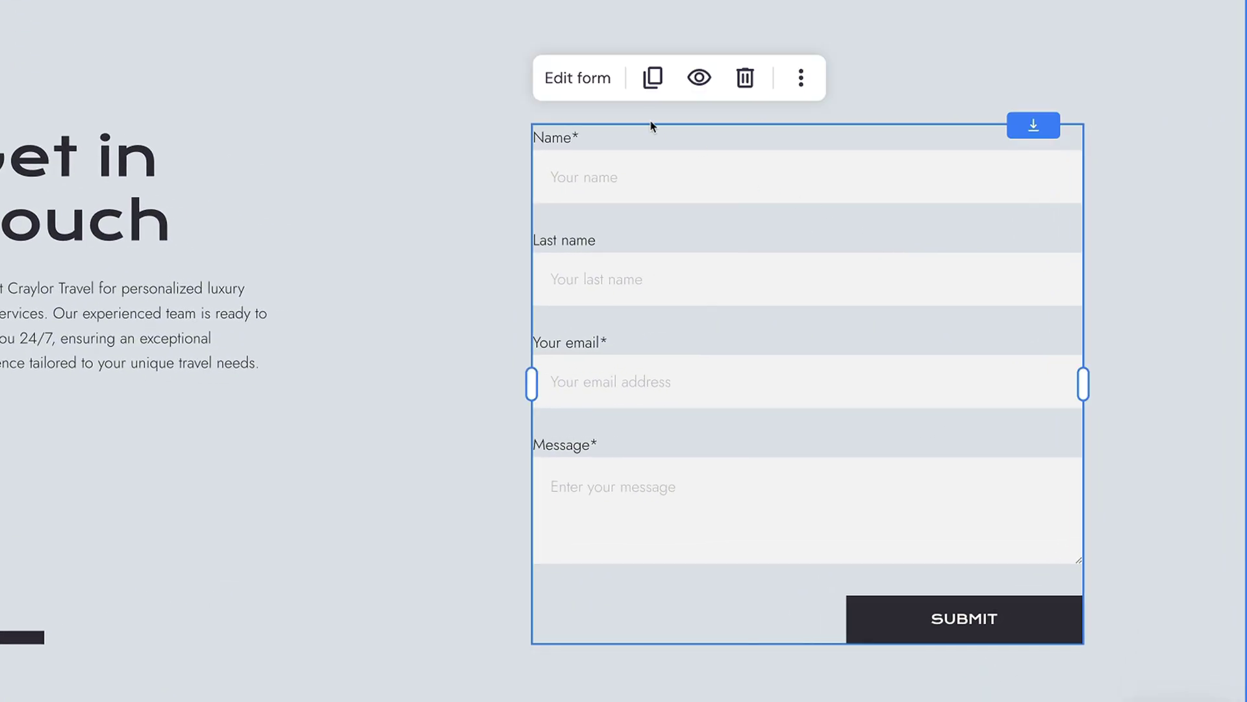
pyautogui.click(586, 78)
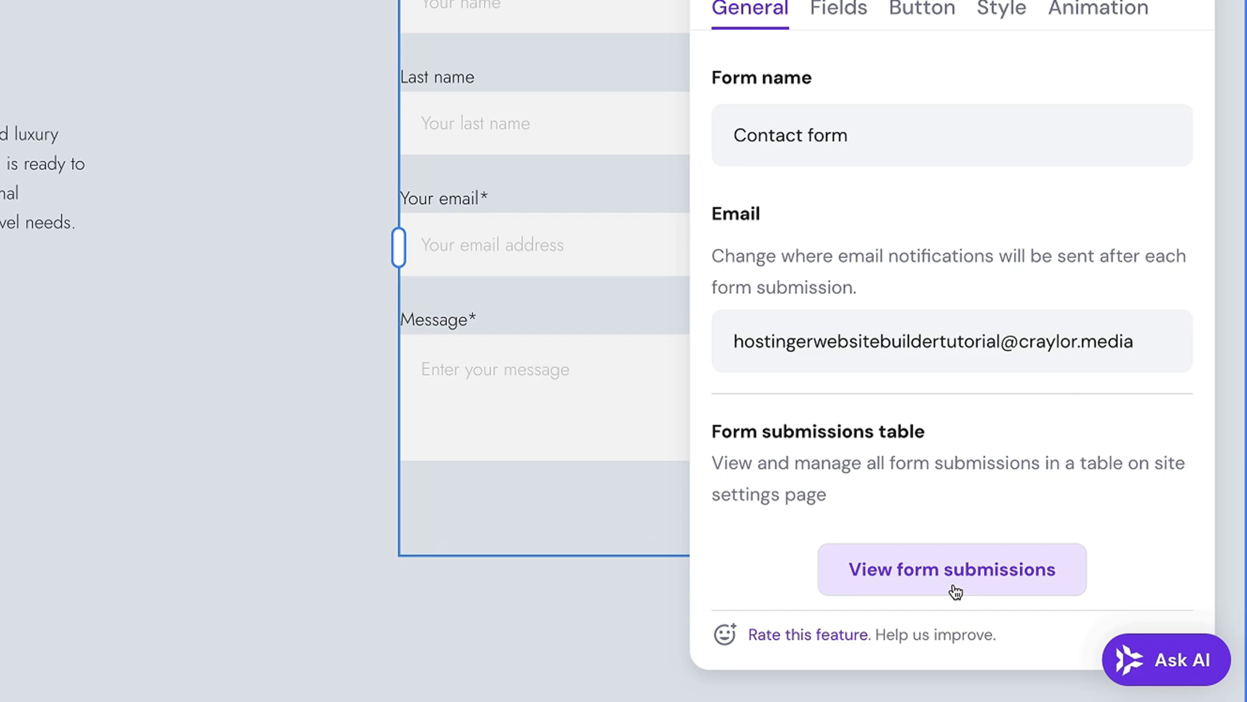
pyautogui.click(861, 23)
pyautogui.click(947, 209)
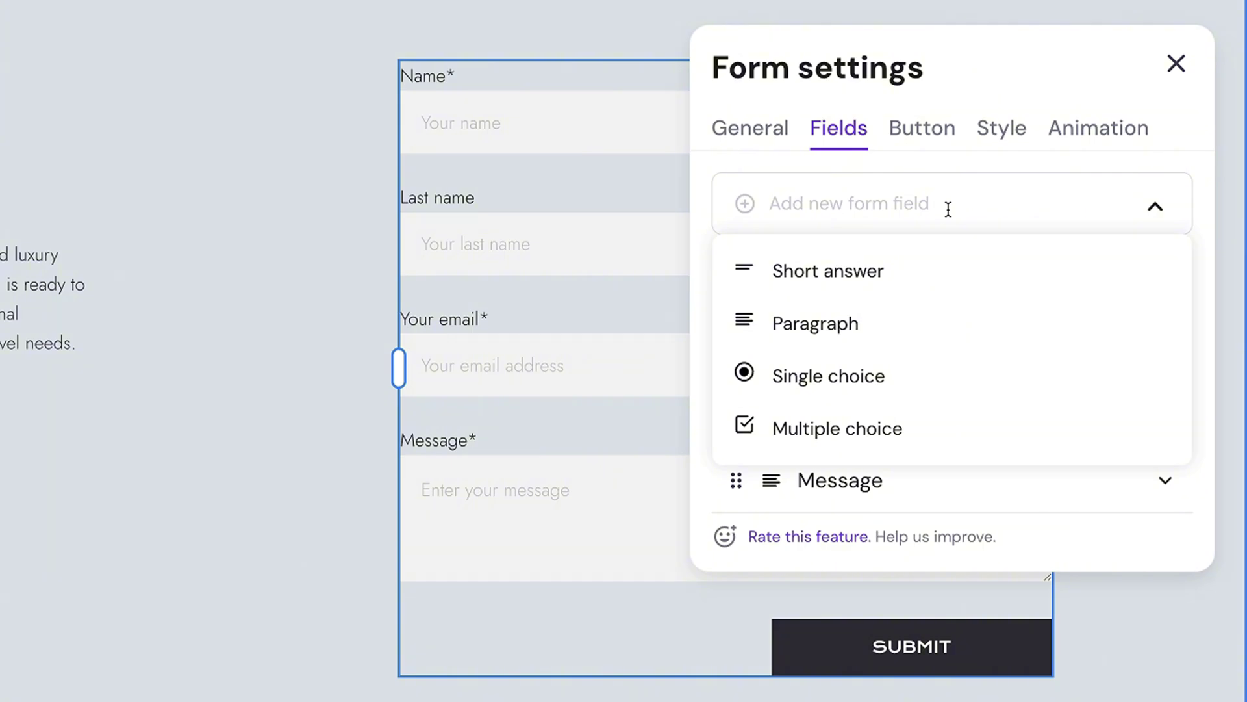
pyautogui.click(1151, 205)
# Step: Change the form's Name field label to "First Name" and its placeholder to "Your first name"
pyautogui.click(1165, 295)
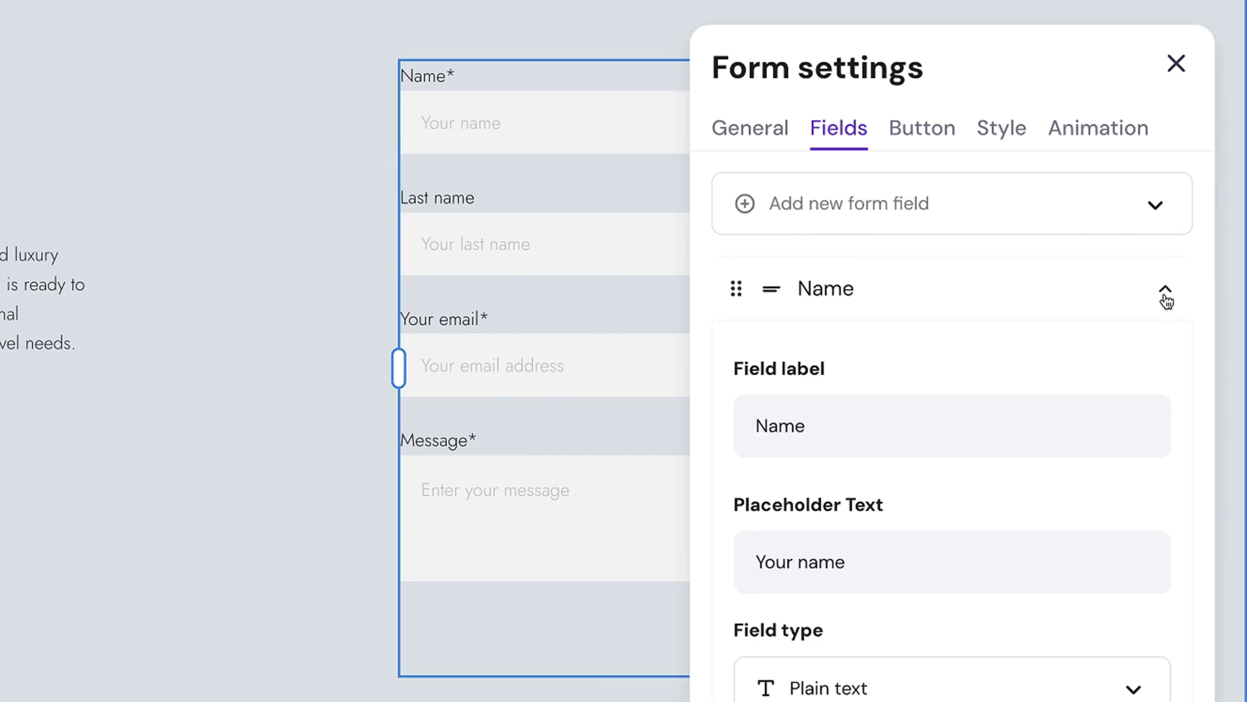
pyautogui.scroll(-5, 1098, 354)
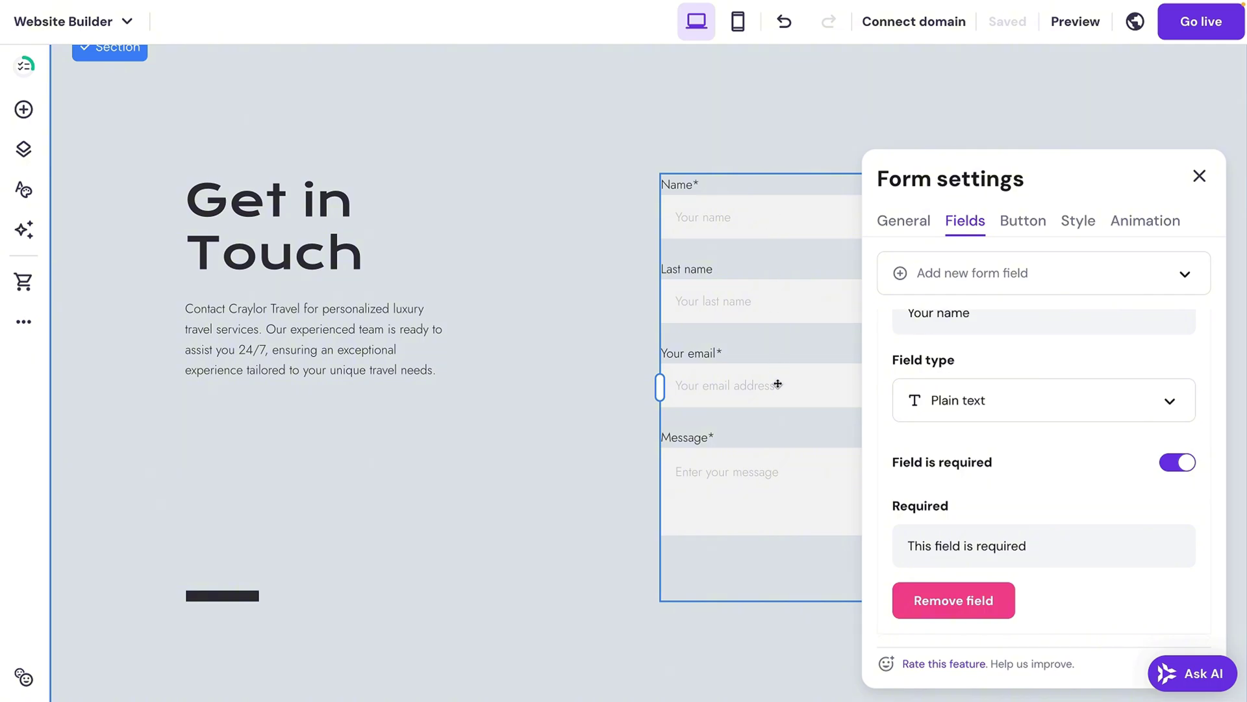
pyautogui.scroll(3, 962, 416)
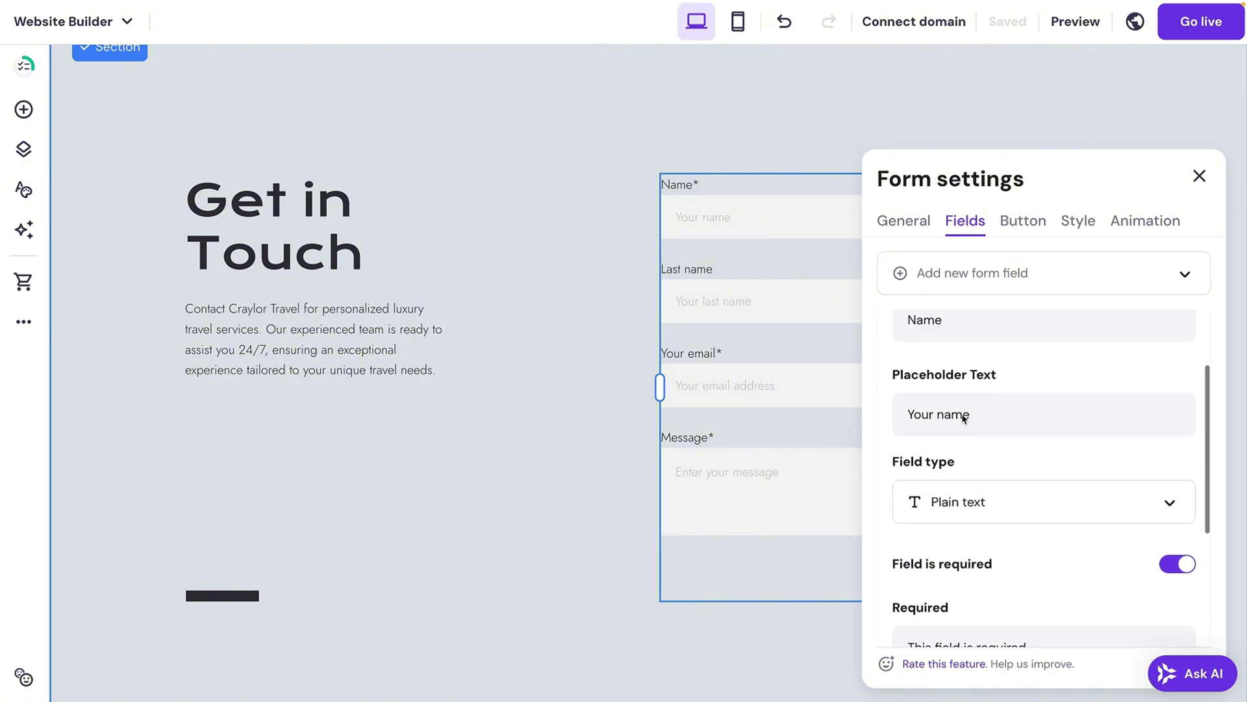
pyautogui.click(905, 345)
pyautogui.write('First')
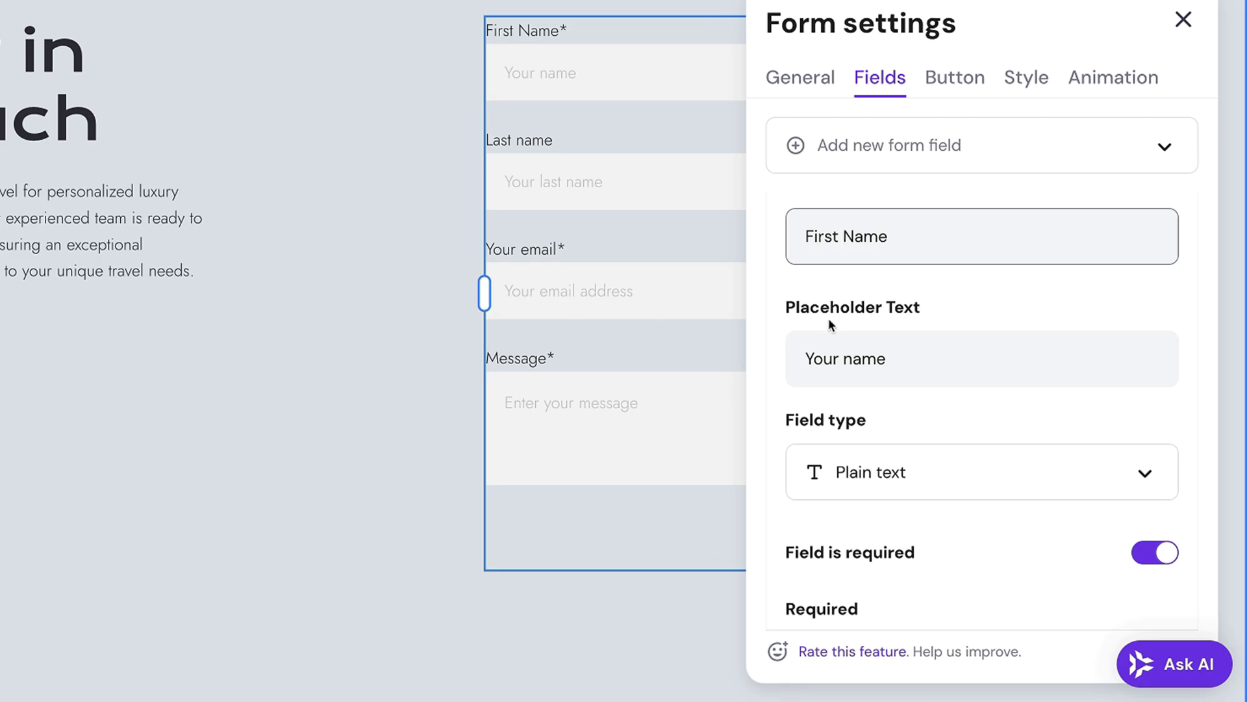
pyautogui.click(840, 358)
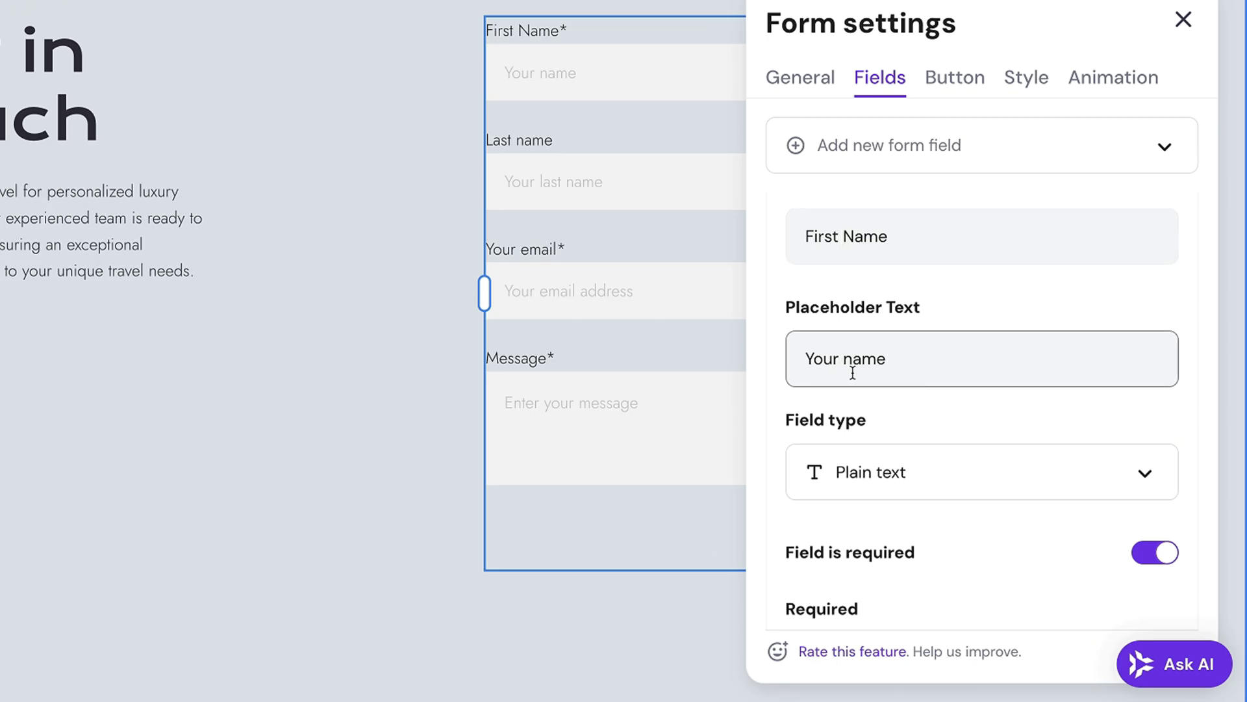
pyautogui.write('first')
pyautogui.click(945, 311)
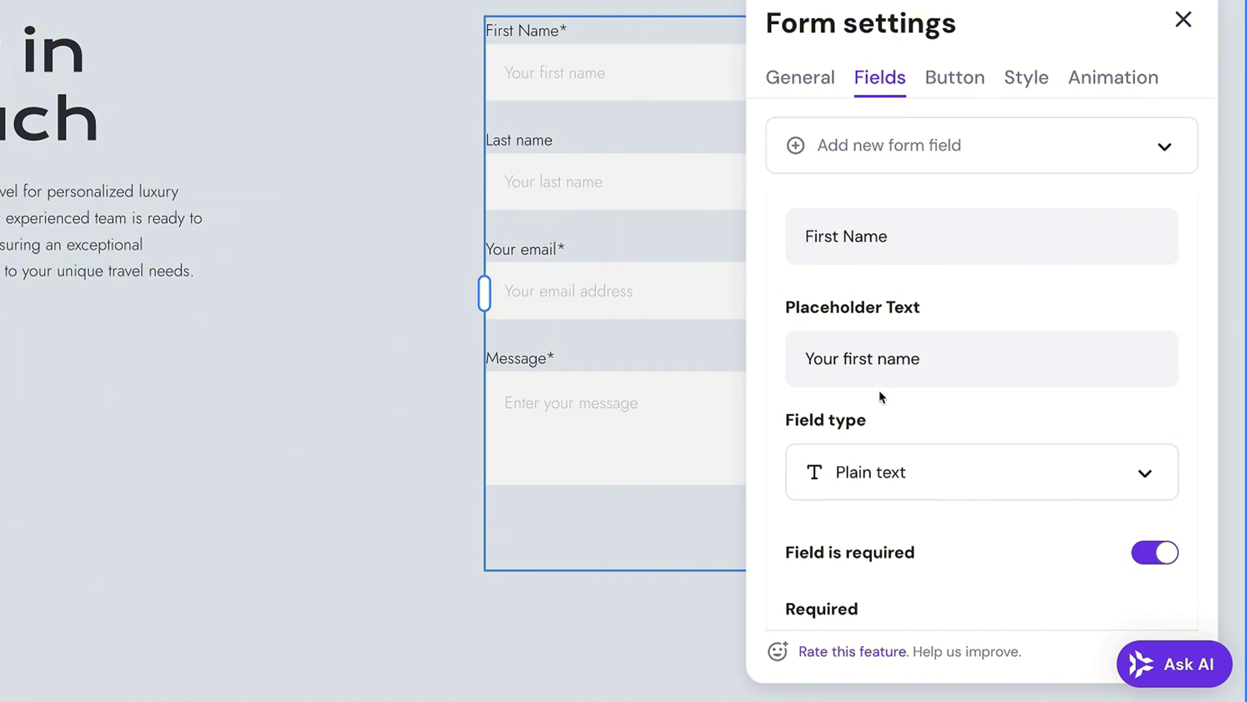
pyautogui.scroll(-5, 879, 389)
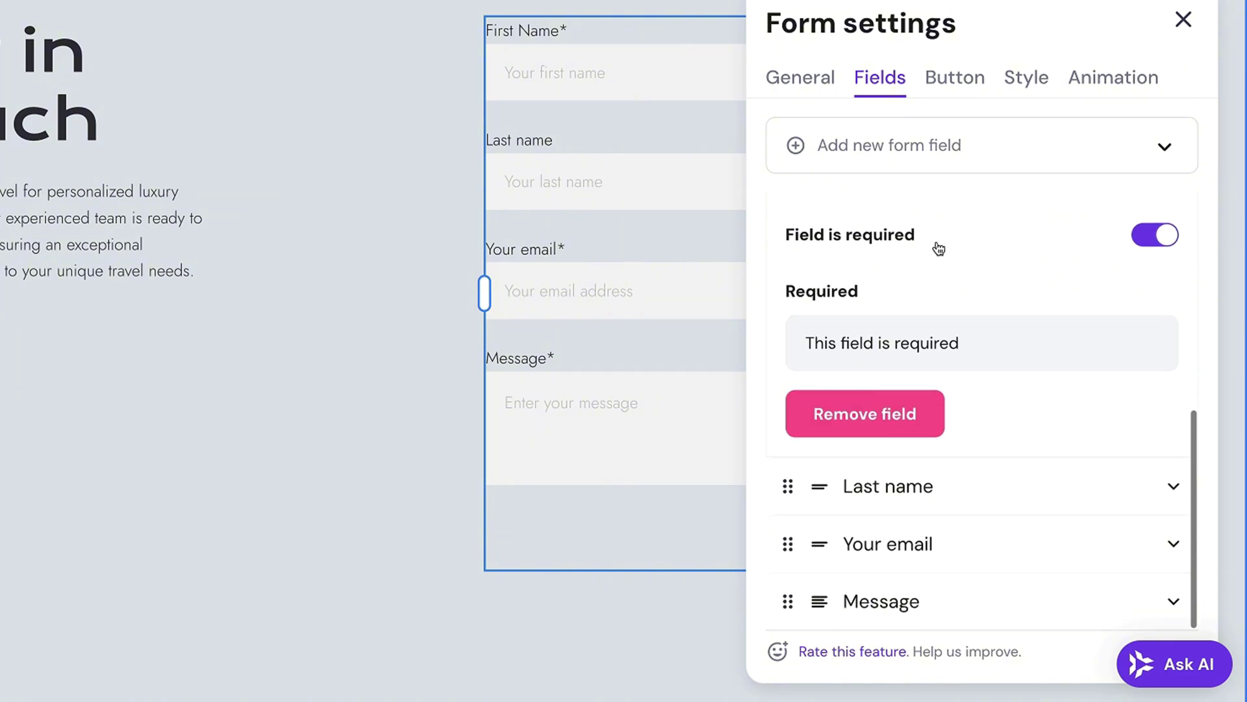
# Step: Make the form show the message "Thank You! Your Message Has Been Received!" when visitors submit it
pyautogui.click(972, 95)
pyautogui.scroll(-2, 976, 283)
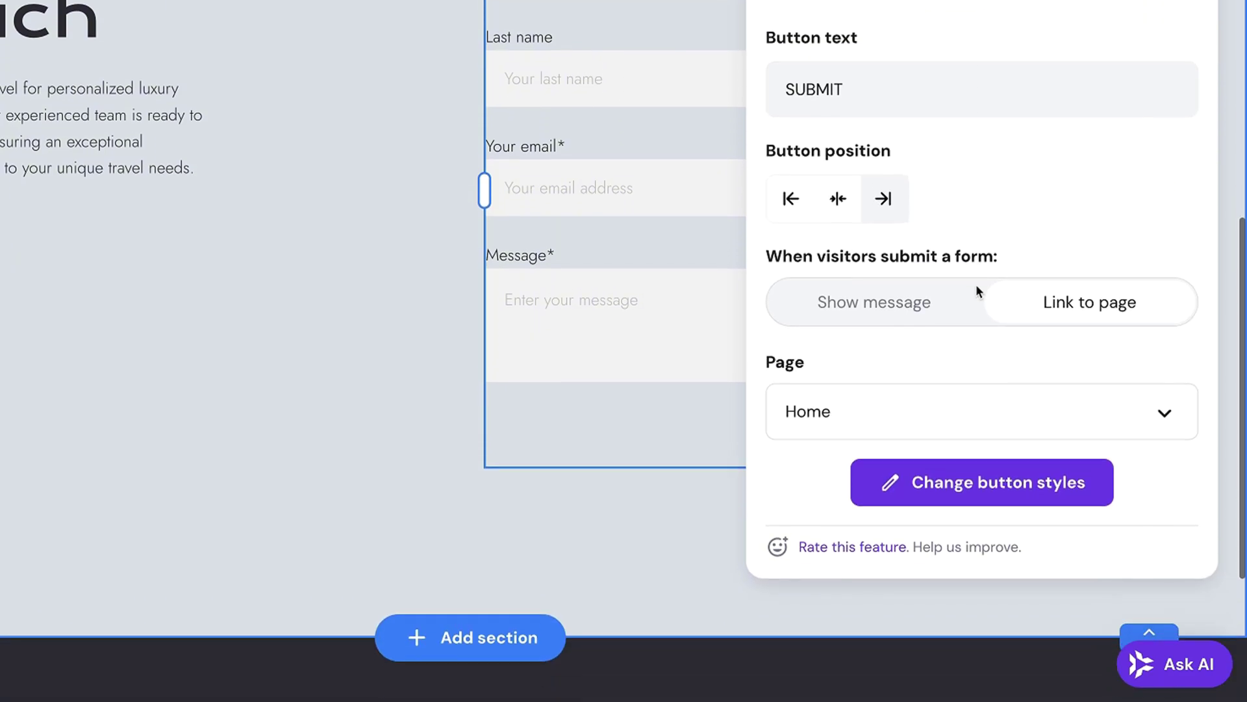
pyautogui.click(925, 310)
pyautogui.click(948, 386)
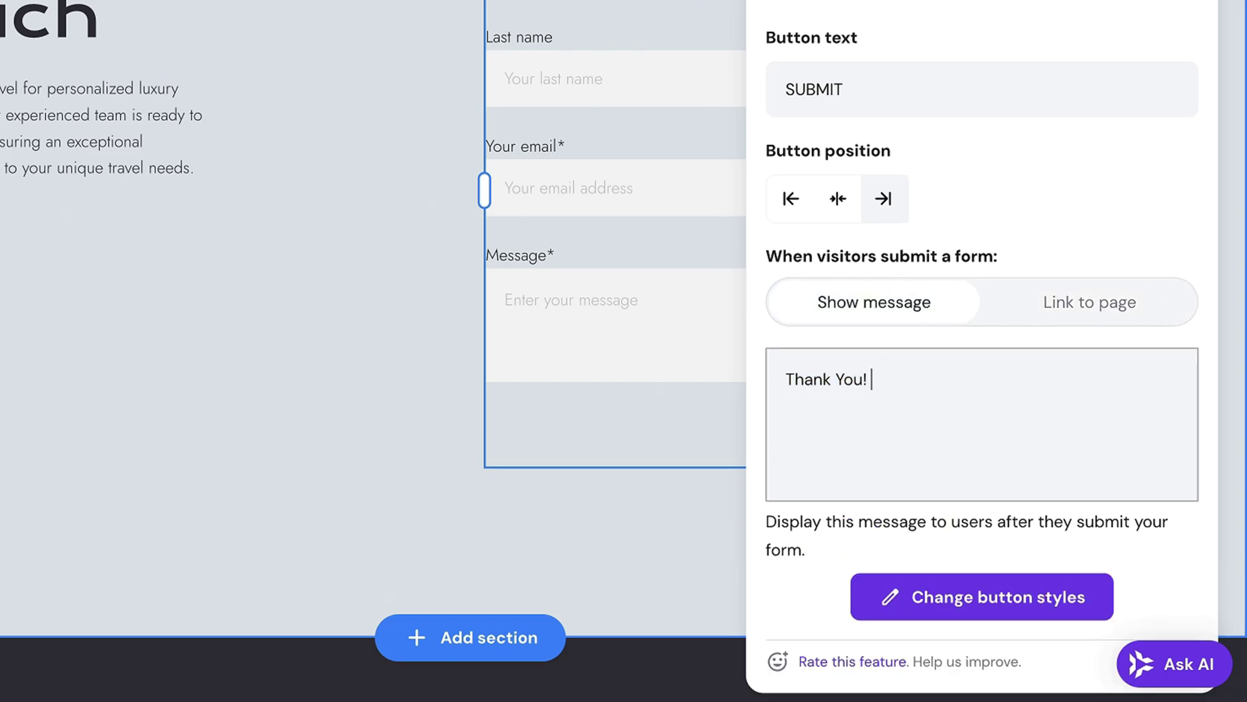
pyautogui.write('Your MEssage Has Been REciev')
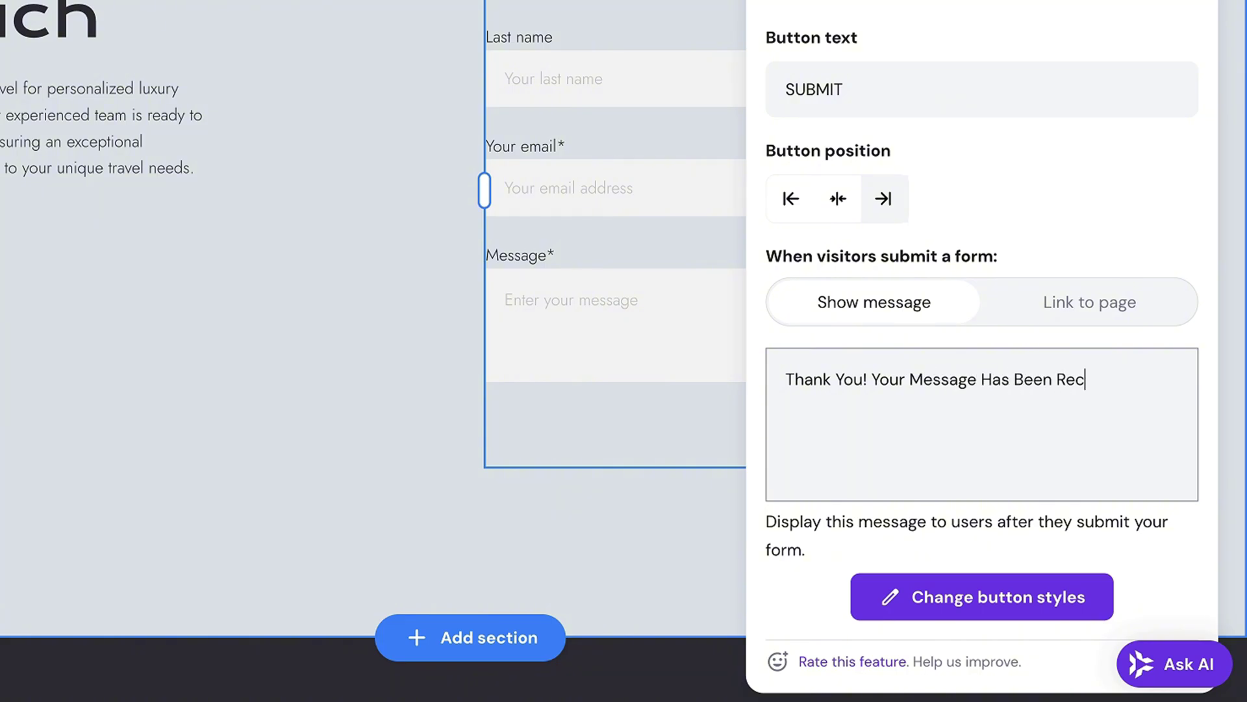
pyautogui.write('ieved')
pyautogui.scroll(1, 981, 350)
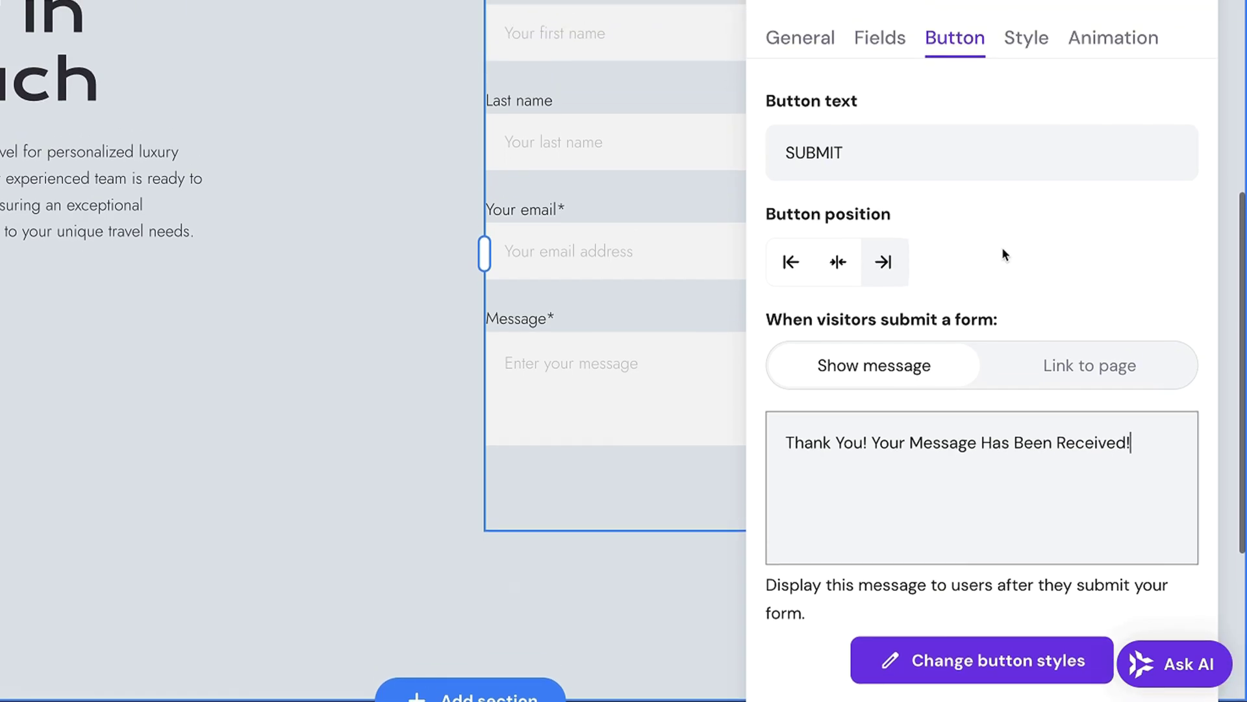
# Step: Review the form's style settings, the elements they can customize, and its animation options
pyautogui.click(1042, 52)
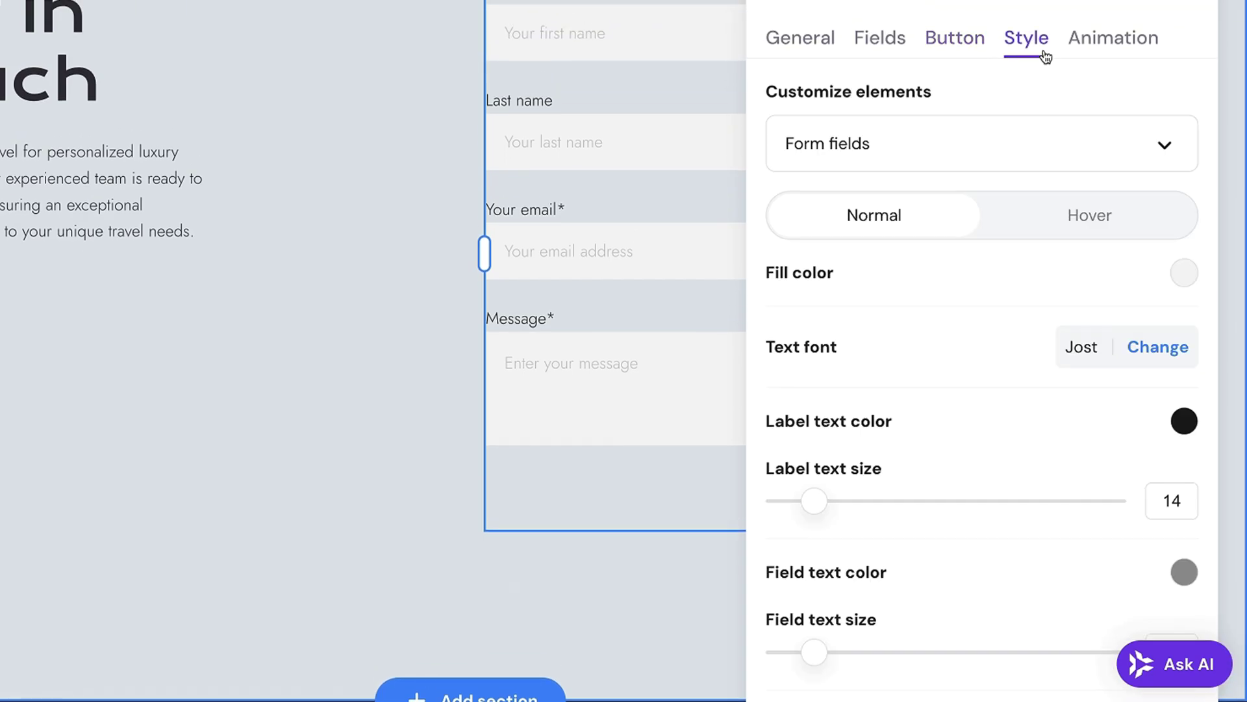
pyautogui.click(1068, 132)
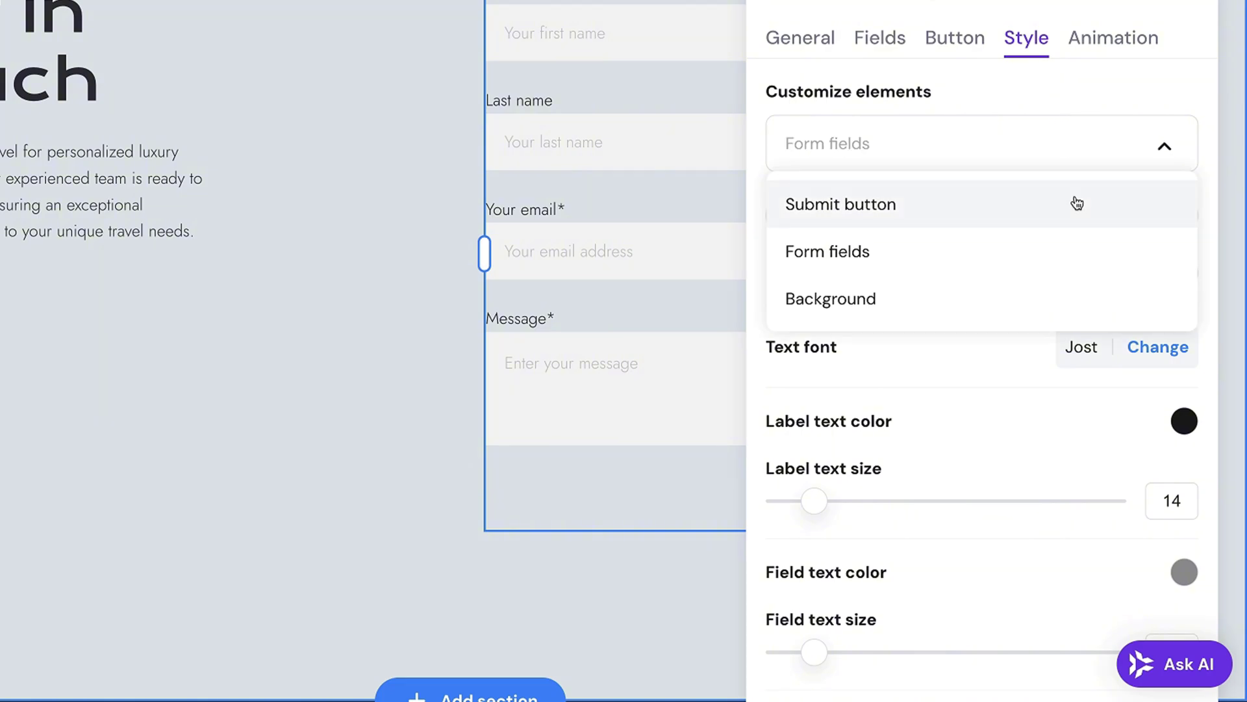
pyautogui.click(1127, 69)
pyautogui.click(1120, 40)
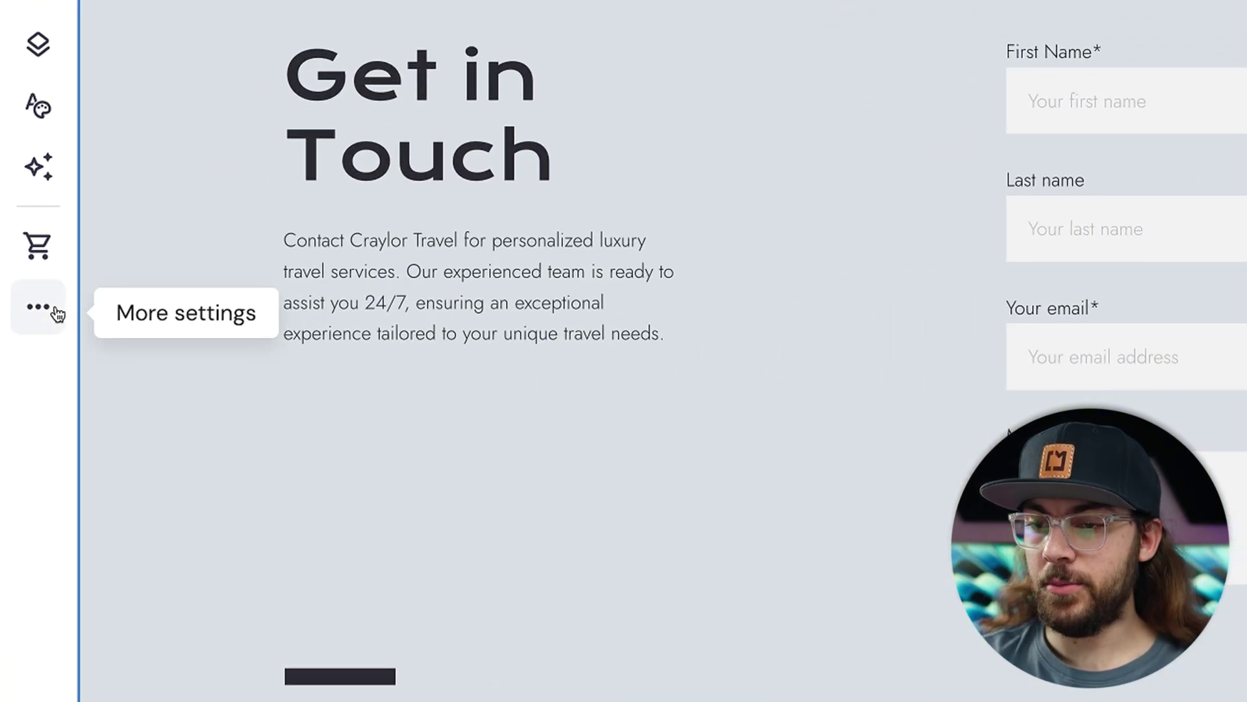
# Step: Start a blog for the website from the additional settings
pyautogui.click(25, 322)
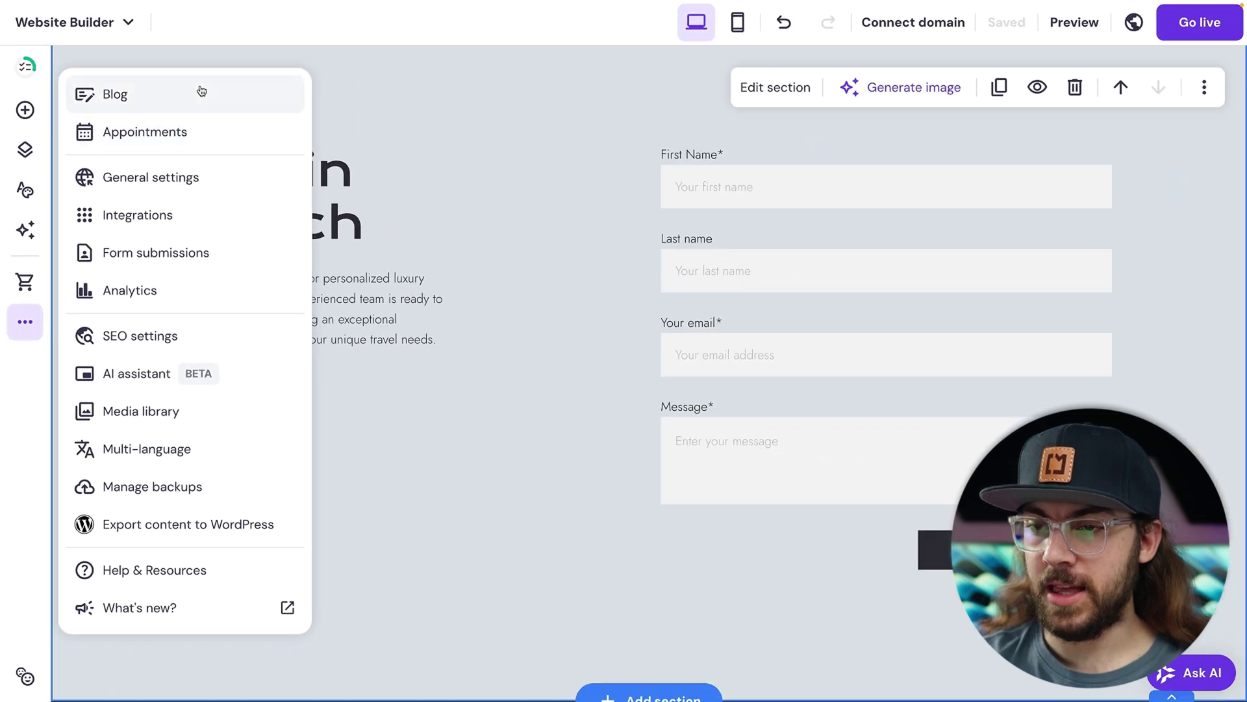
pyautogui.click(201, 91)
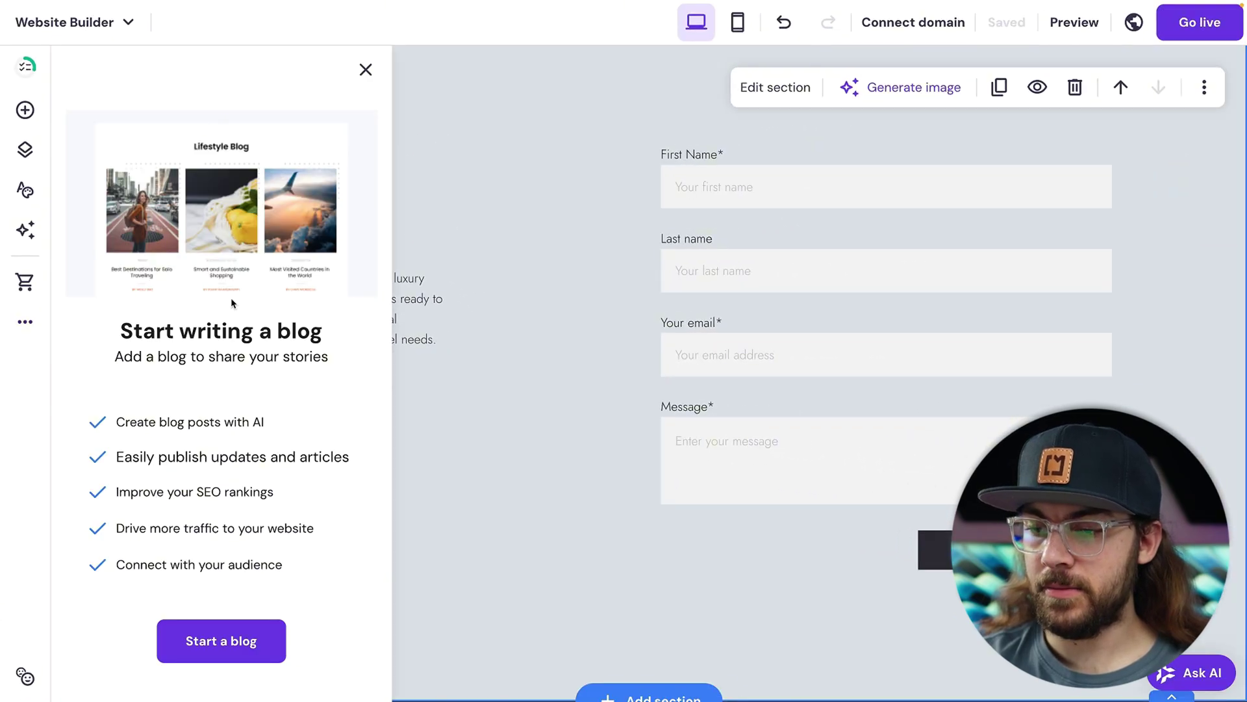
pyautogui.click(258, 642)
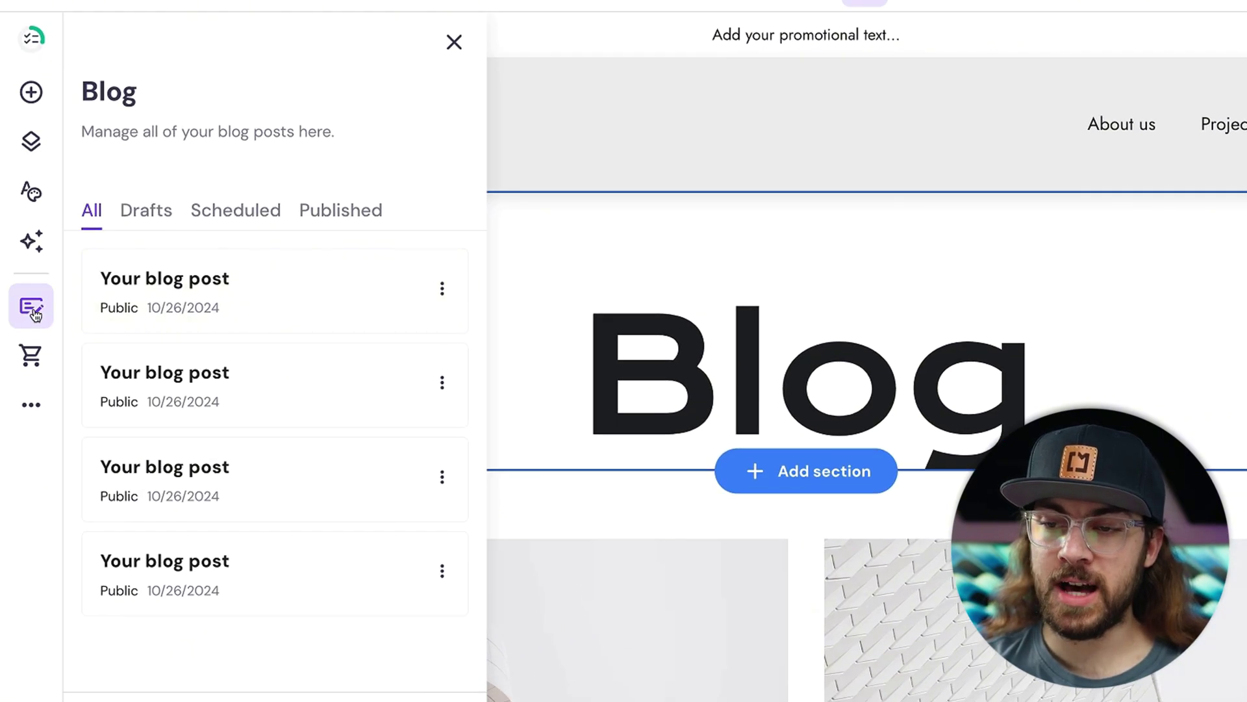
# Step: Open the first post in the blog list and look over its header, image and content
pyautogui.click(184, 293)
pyautogui.scroll(-2, 565, 451)
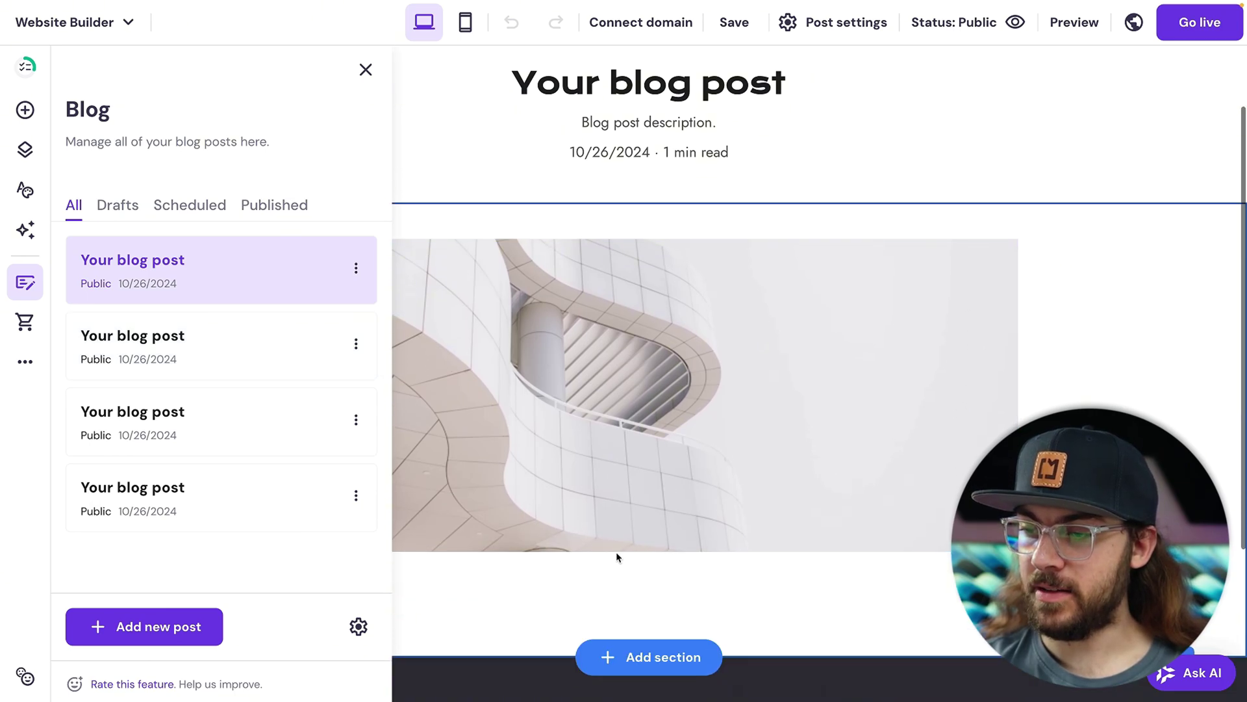
pyautogui.click(632, 569)
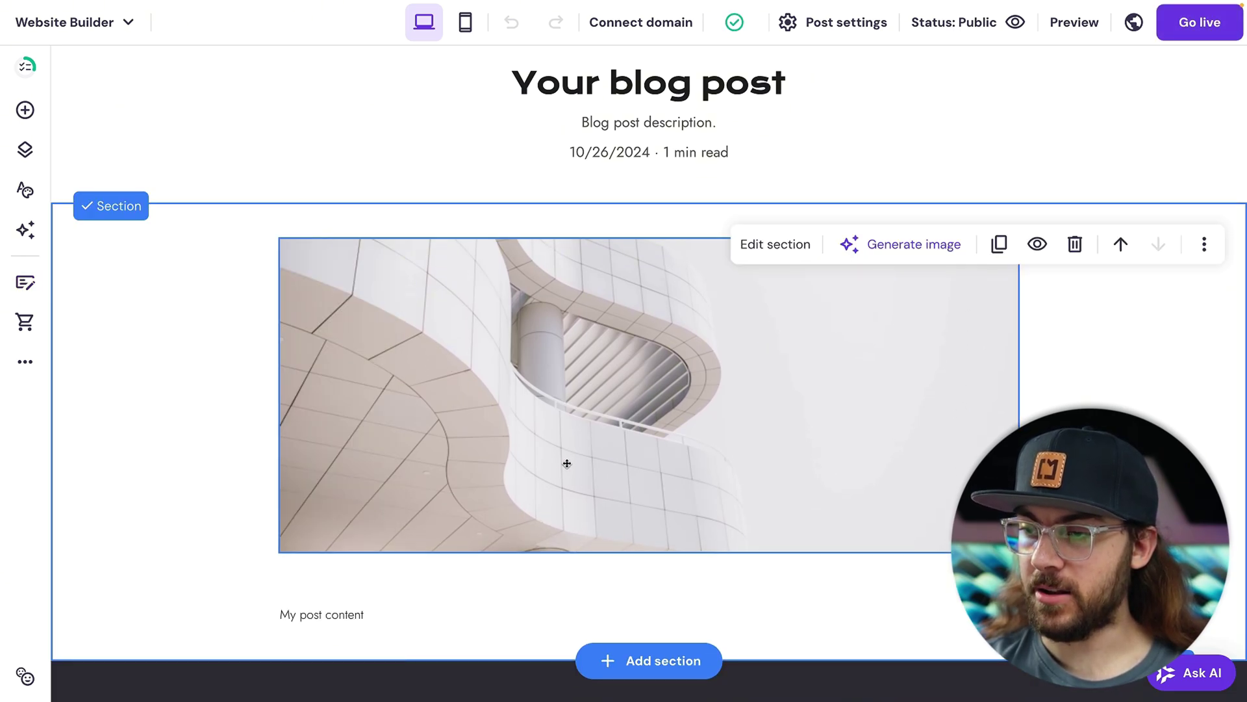
pyautogui.scroll(3, 567, 463)
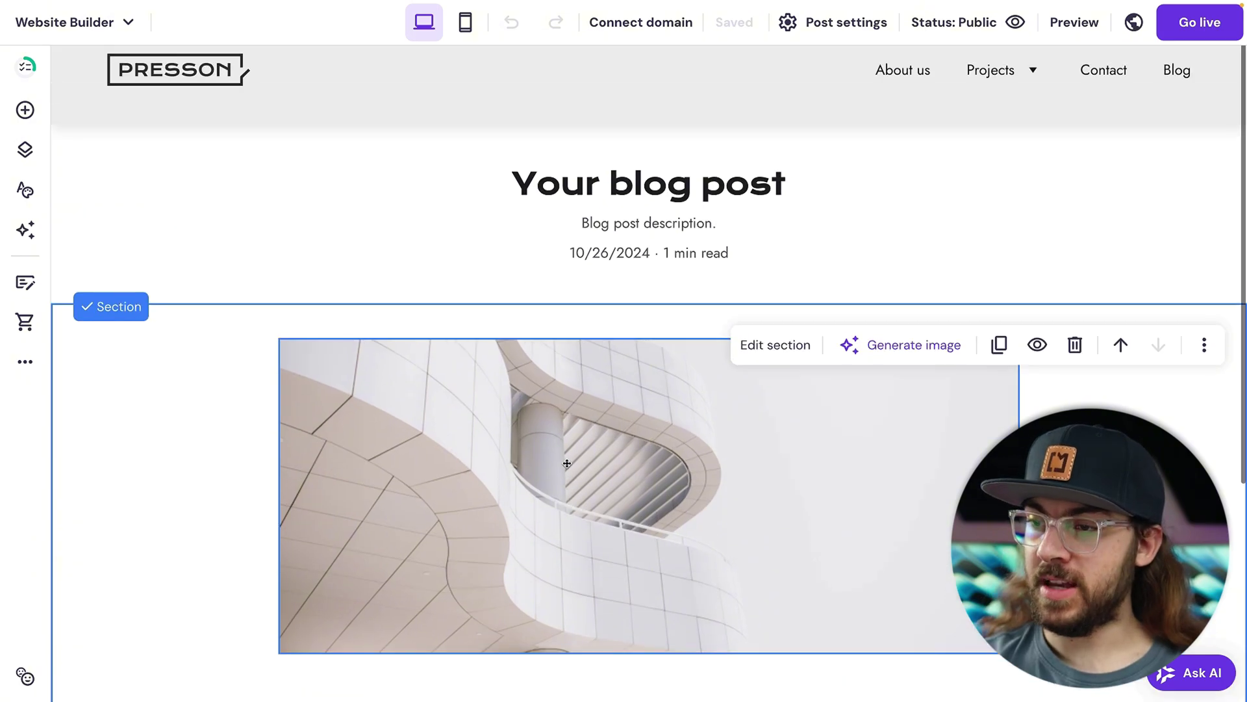
# Step: Open the blog post header's settings and review its style, visibility, layout and background options
pyautogui.click(780, 280)
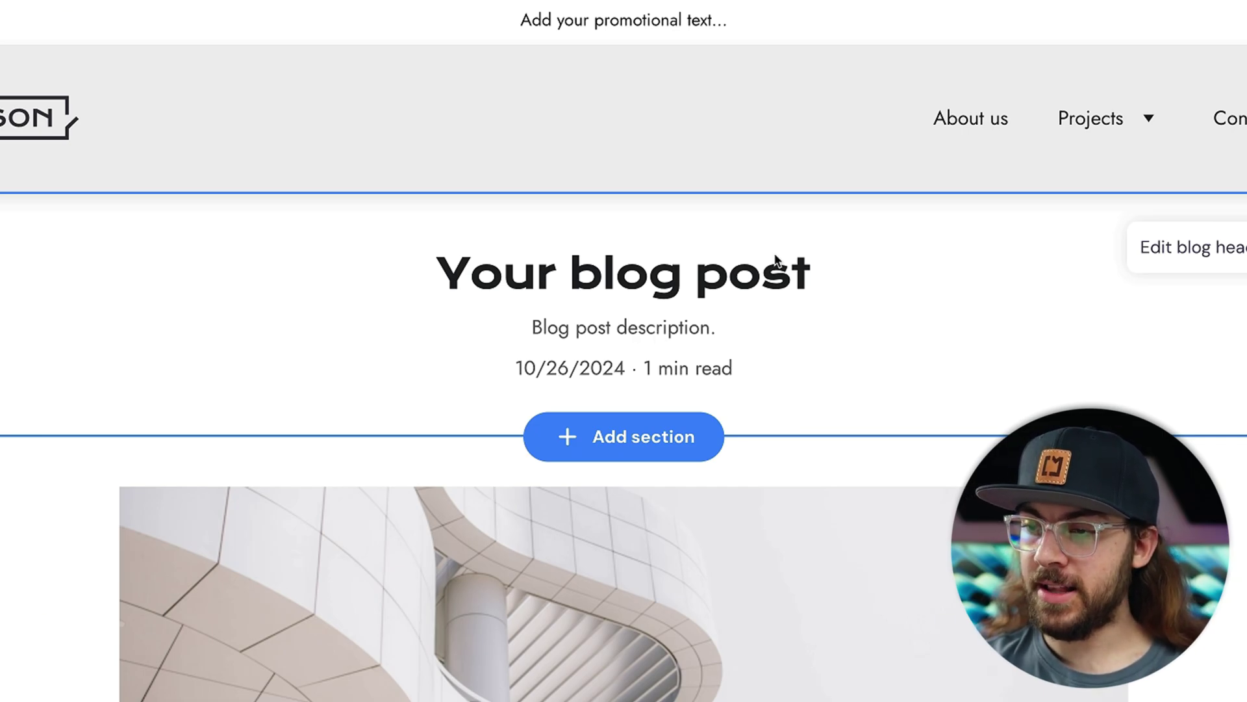
pyautogui.click(1015, 242)
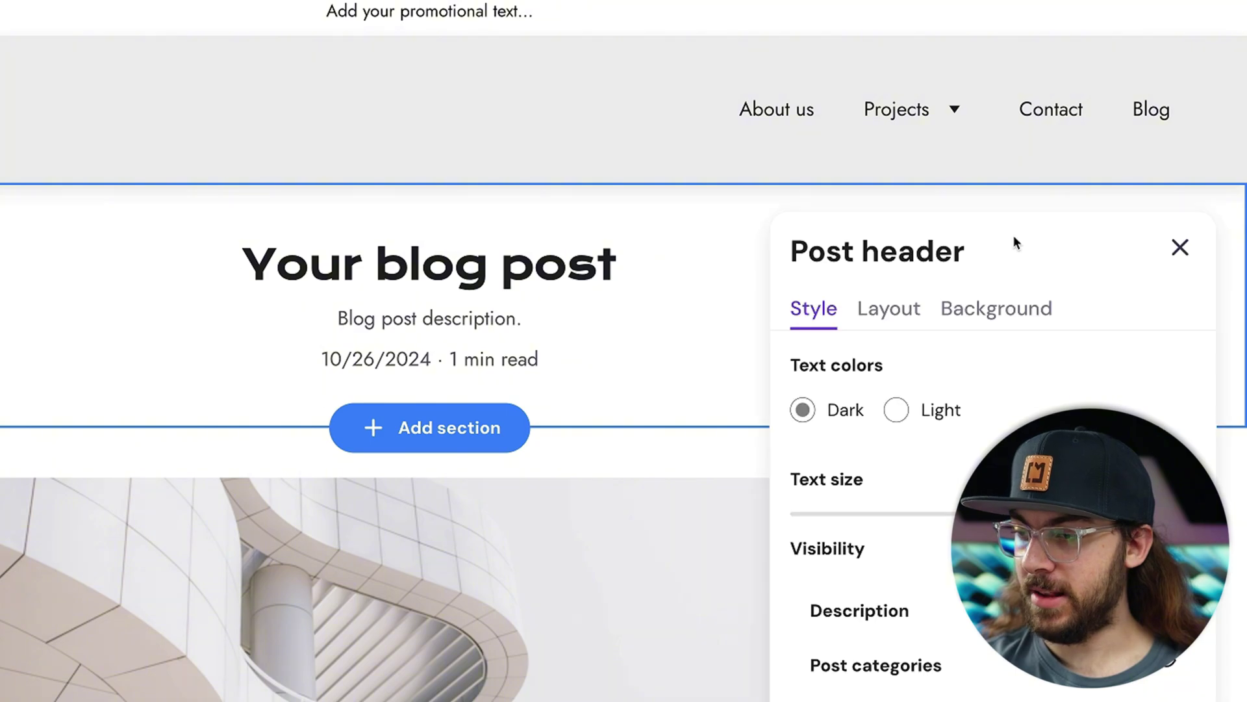
pyautogui.scroll(-3, 988, 532)
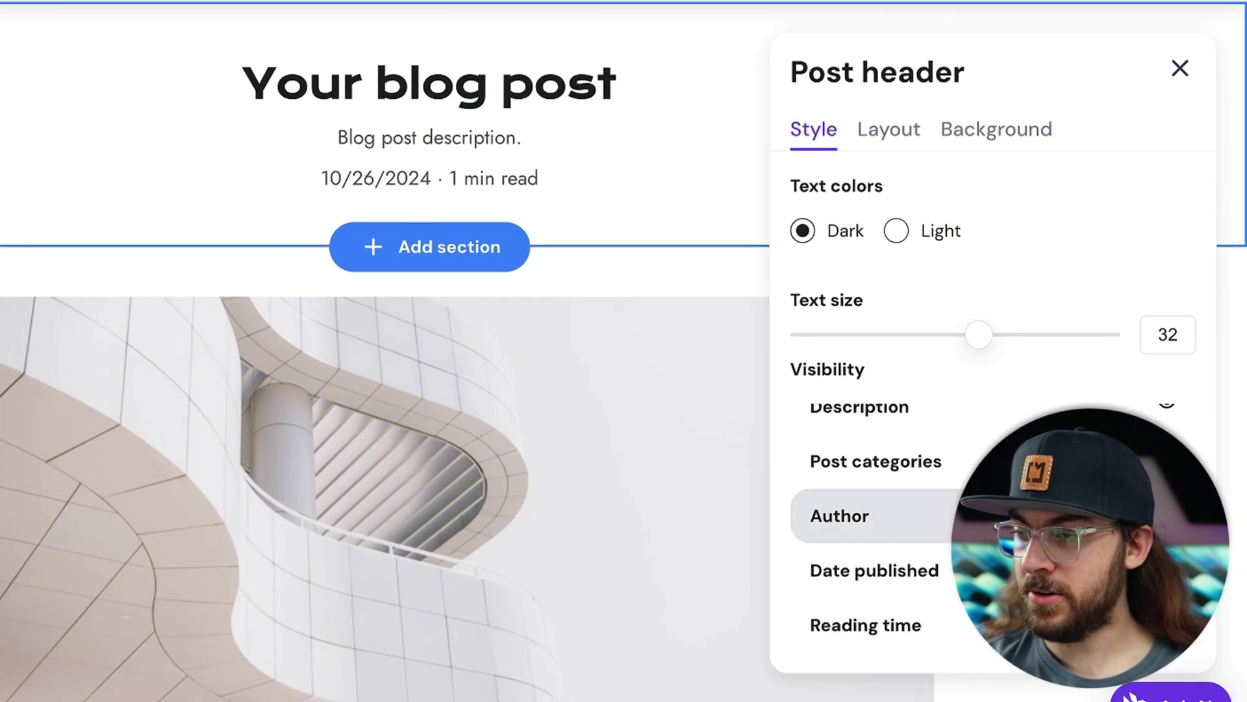
pyautogui.click(884, 133)
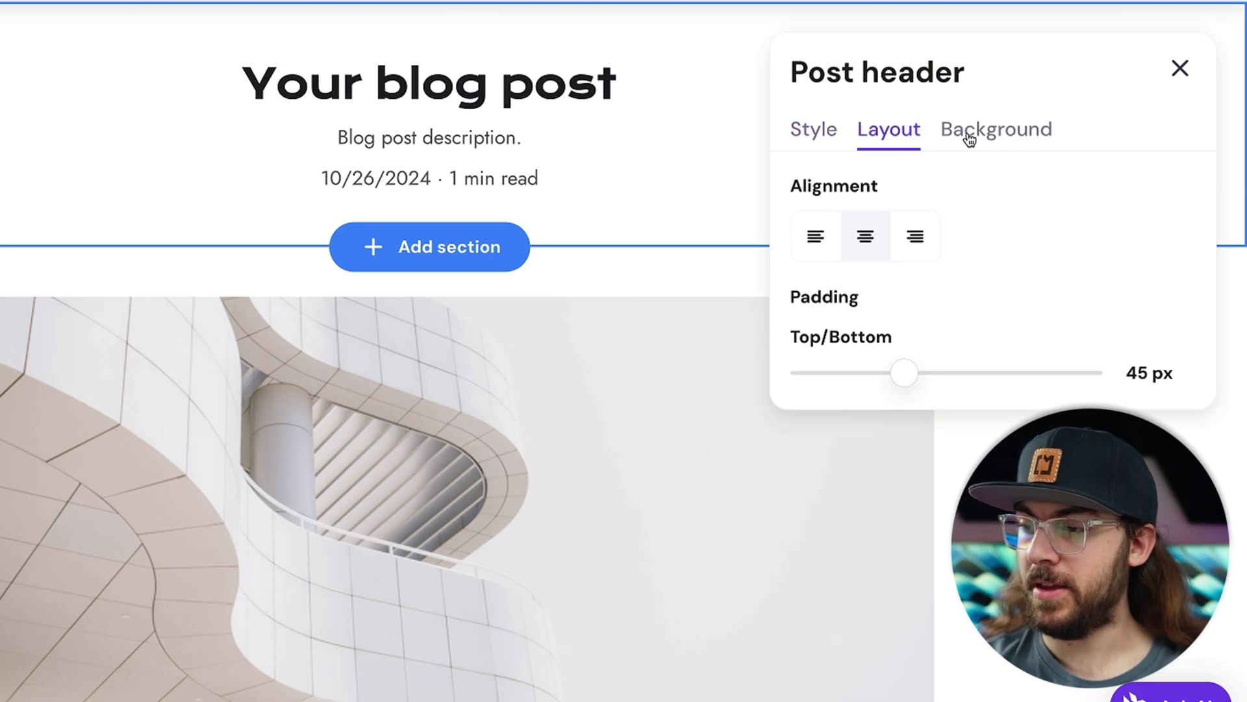
pyautogui.click(963, 133)
pyautogui.click(963, 198)
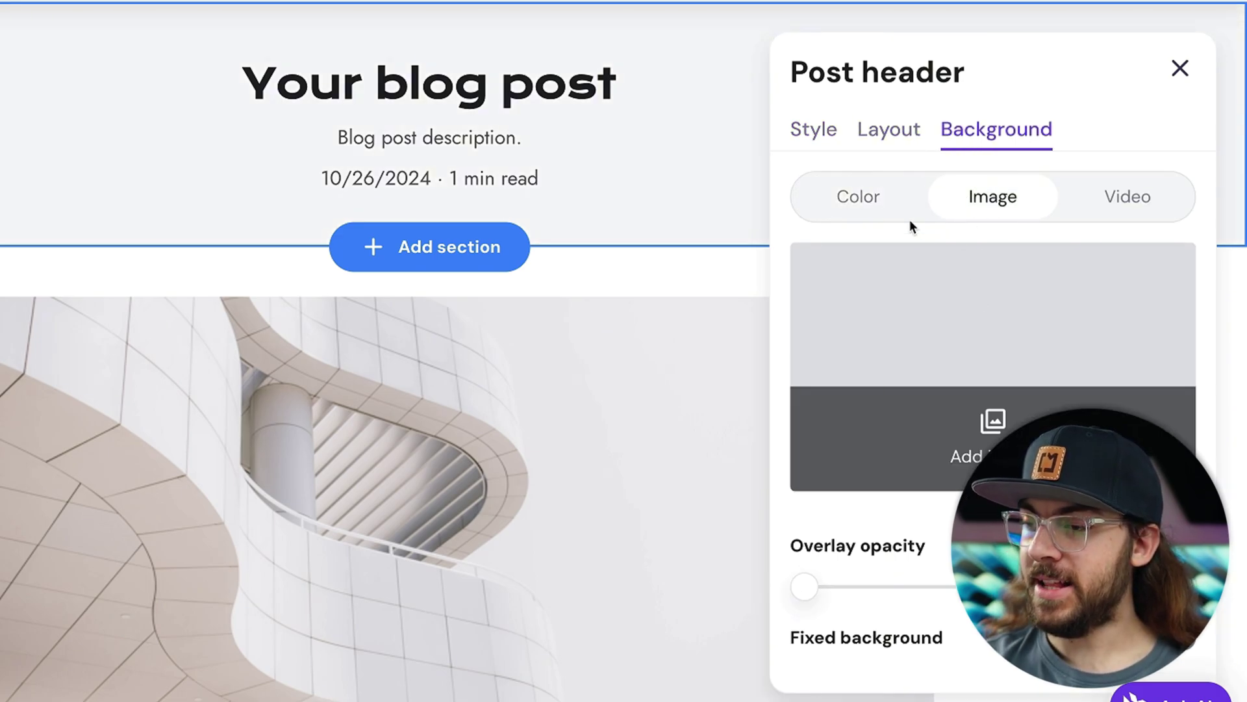
# Step: Give the post header a color background, trying a red shade before choosing the light grey website color
pyautogui.click(858, 196)
pyautogui.click(1181, 260)
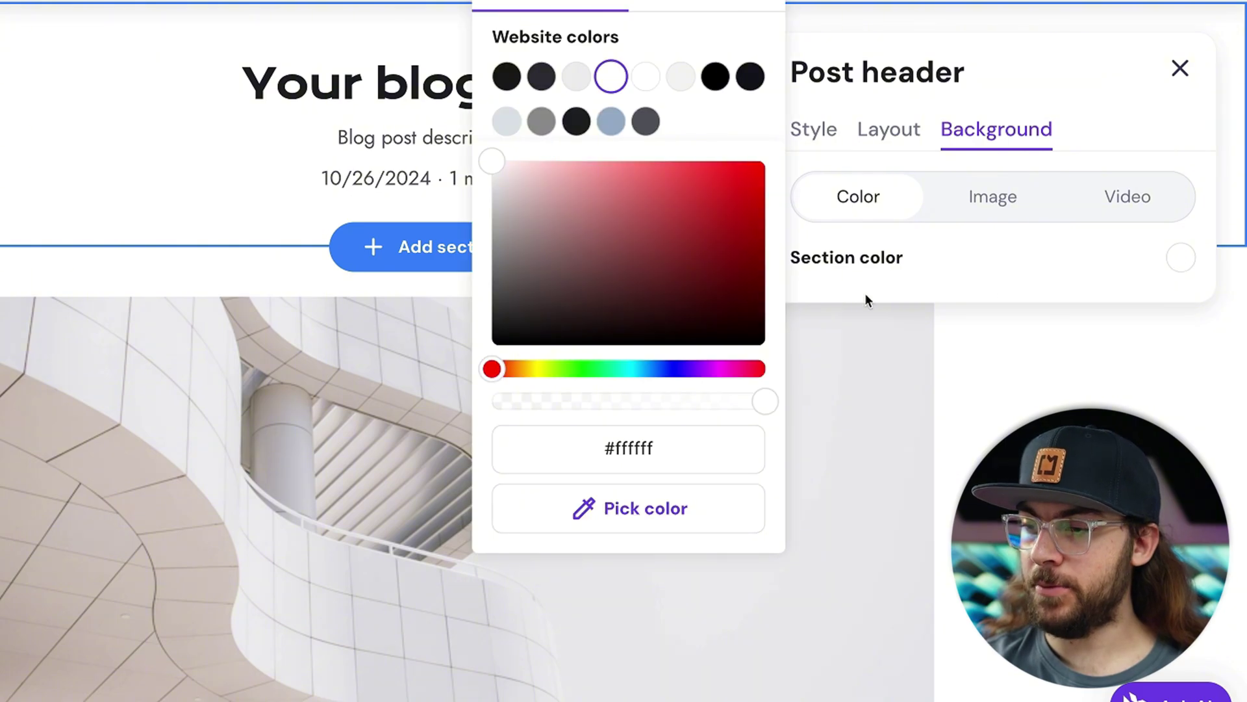
pyautogui.moveTo(687, 196); pyautogui.dragTo(711, 182)
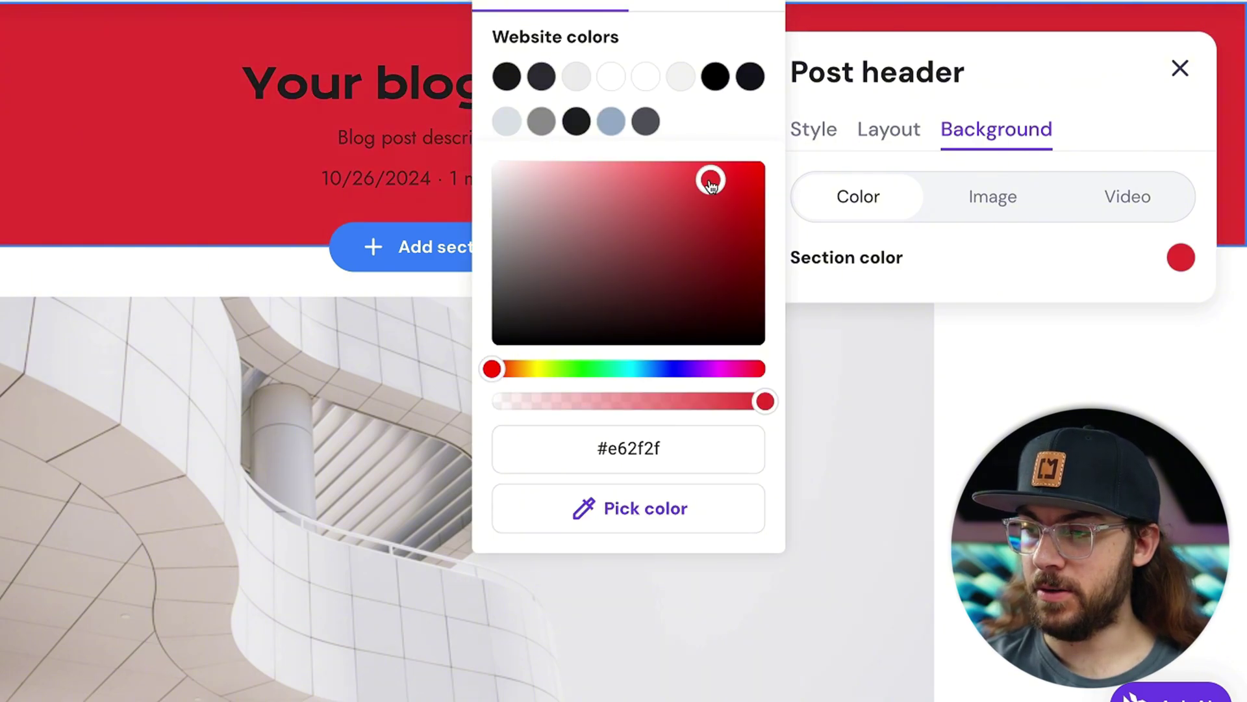
pyautogui.click(681, 79)
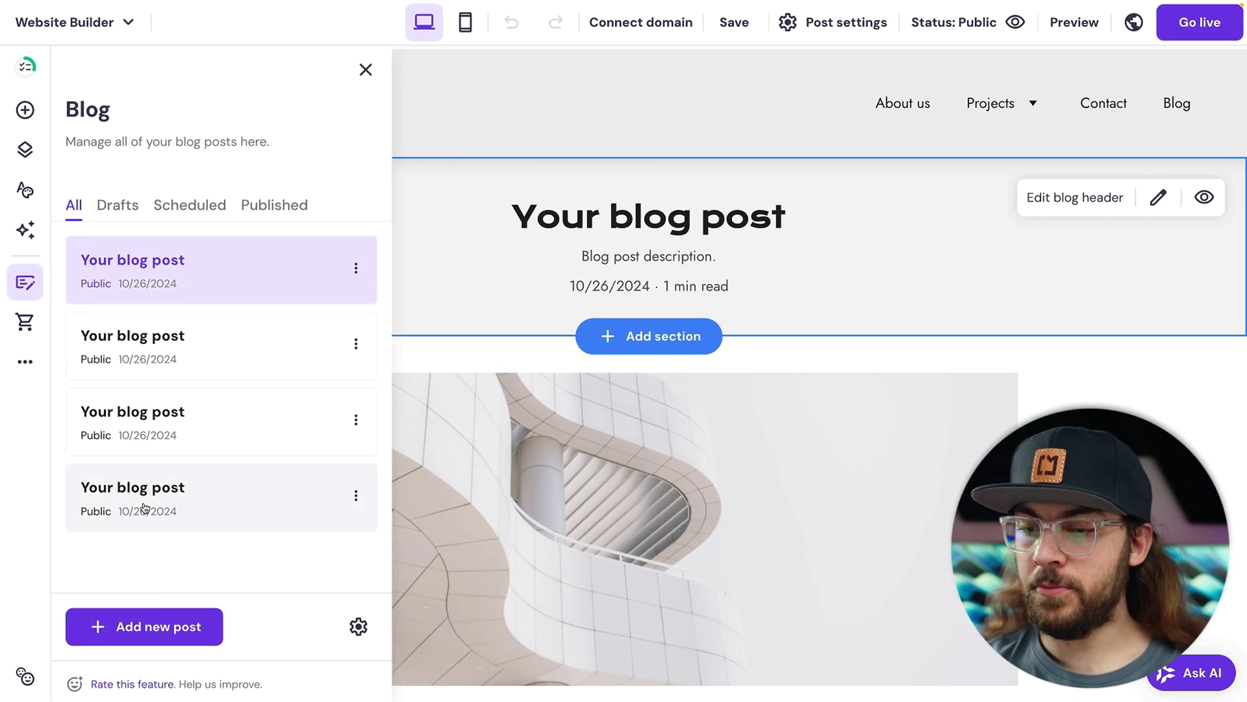
# Step: Generate a new blog post with AI about a luxury two week trip to Tahiti, focusing on how a travel agency makes it smoother
pyautogui.click(184, 628)
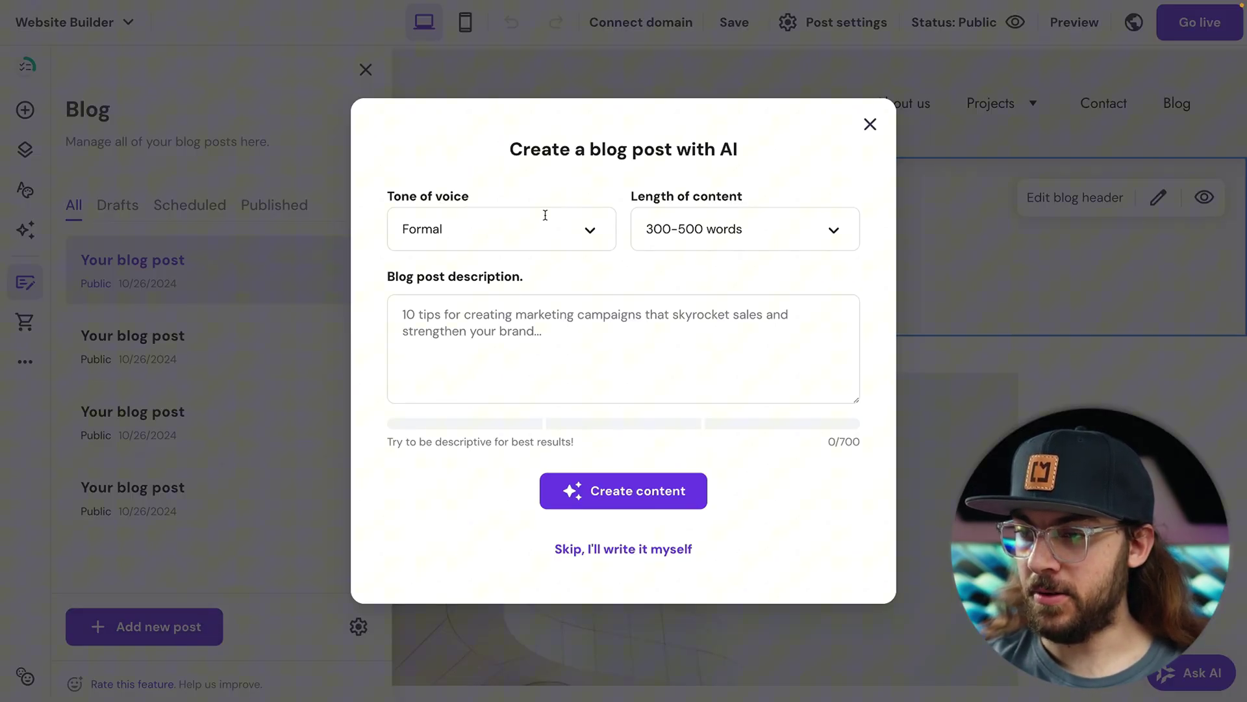
pyautogui.click(606, 335)
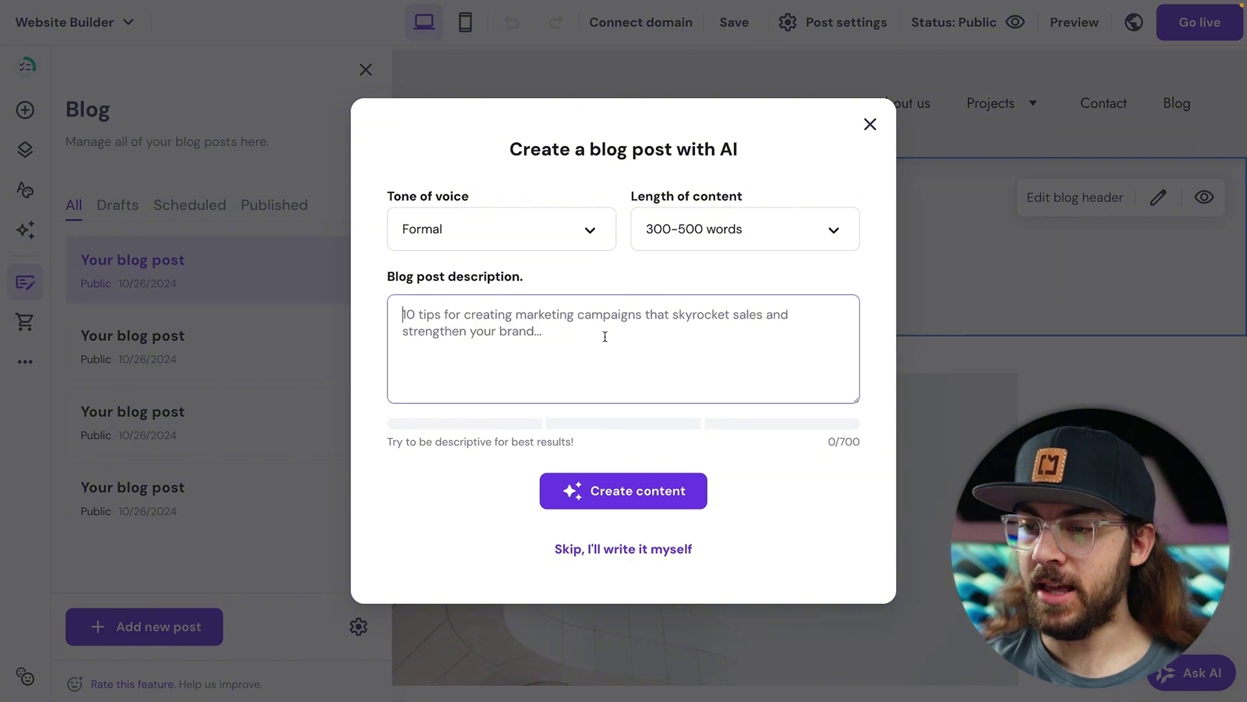
pyautogui.write('Create a post about a luxury two week trip to Tahiti. Focus on how a travel agency makes the trip a smoother, stress-free experience.')
pyautogui.click(679, 494)
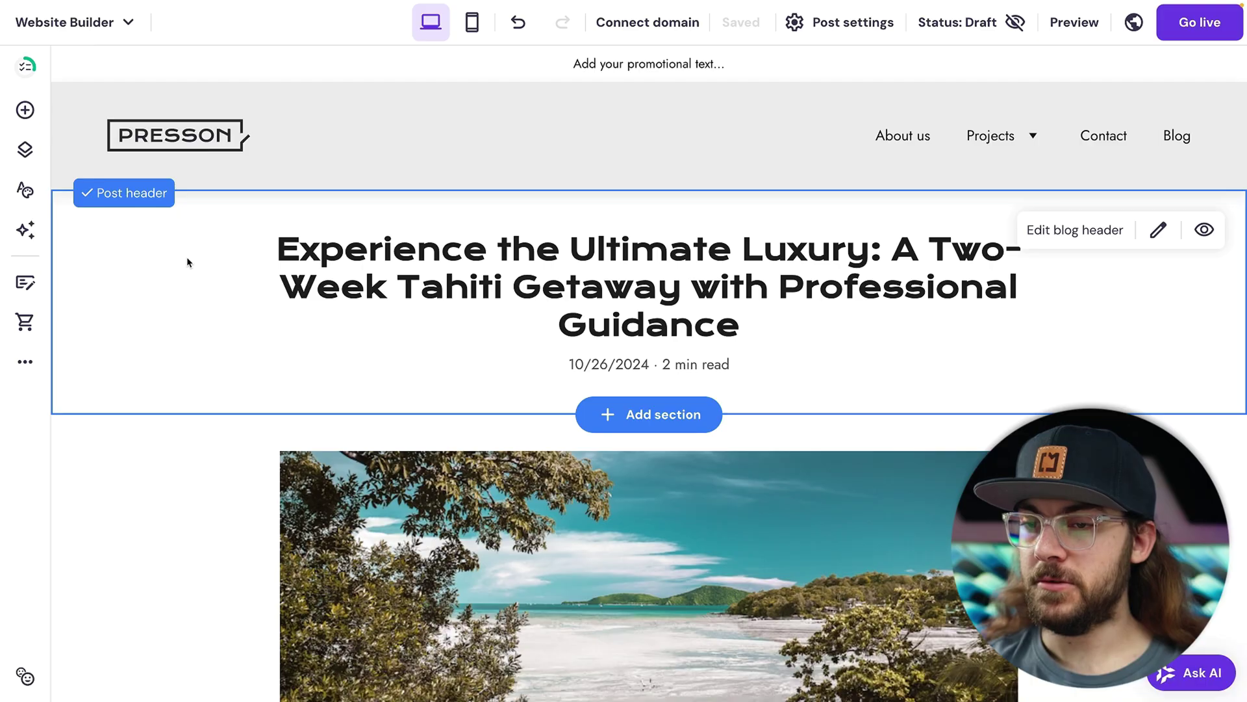
# Step: Look through the new Tahiti post's general settings, featured image and categories from the blog list
pyautogui.click(25, 282)
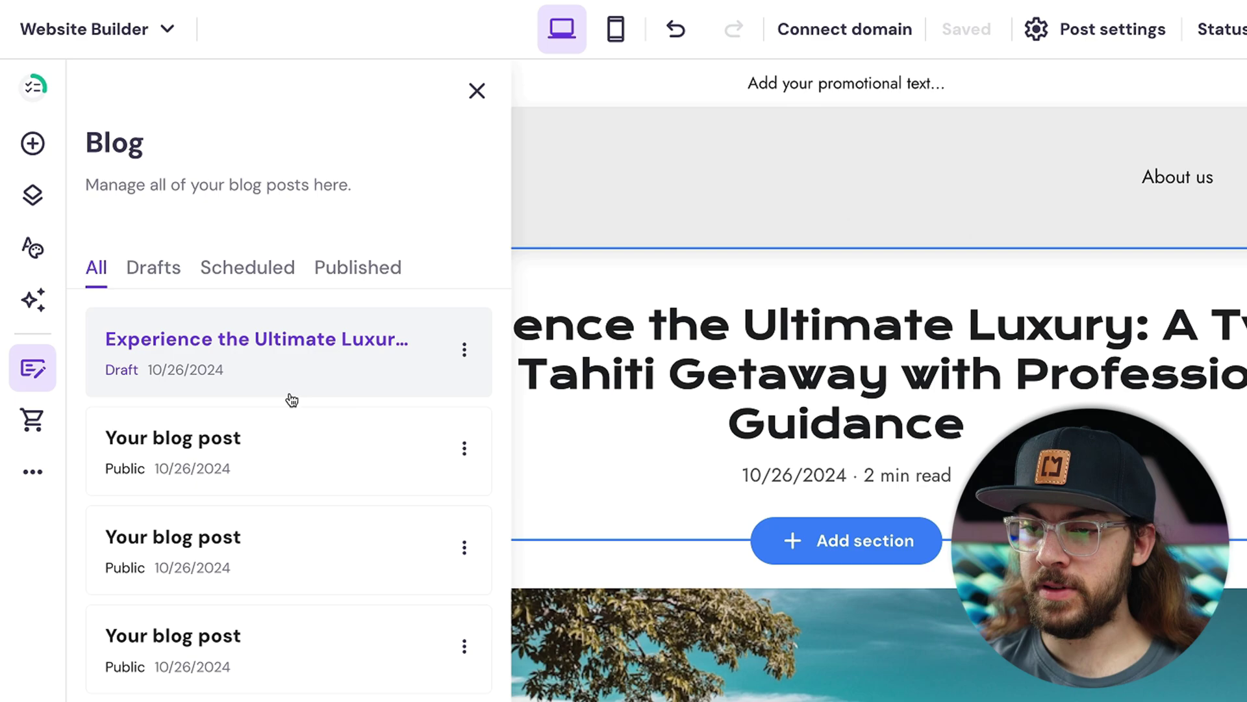
pyautogui.click(464, 351)
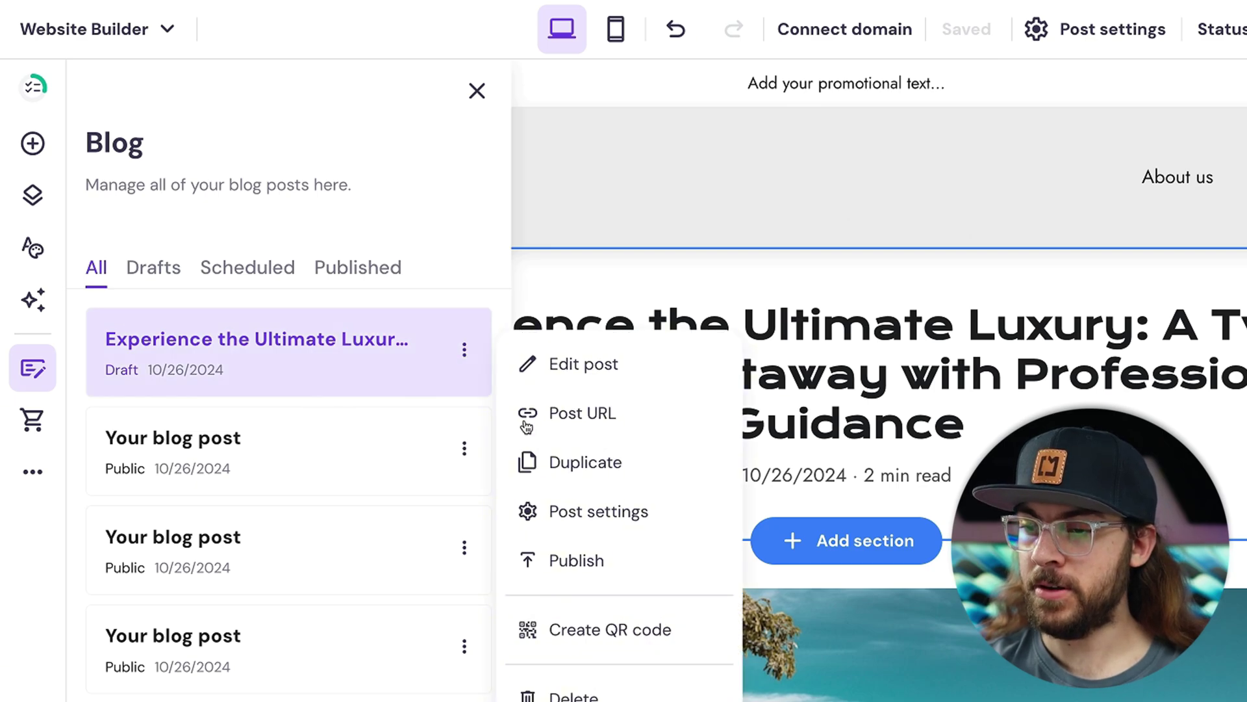
pyautogui.click(610, 528)
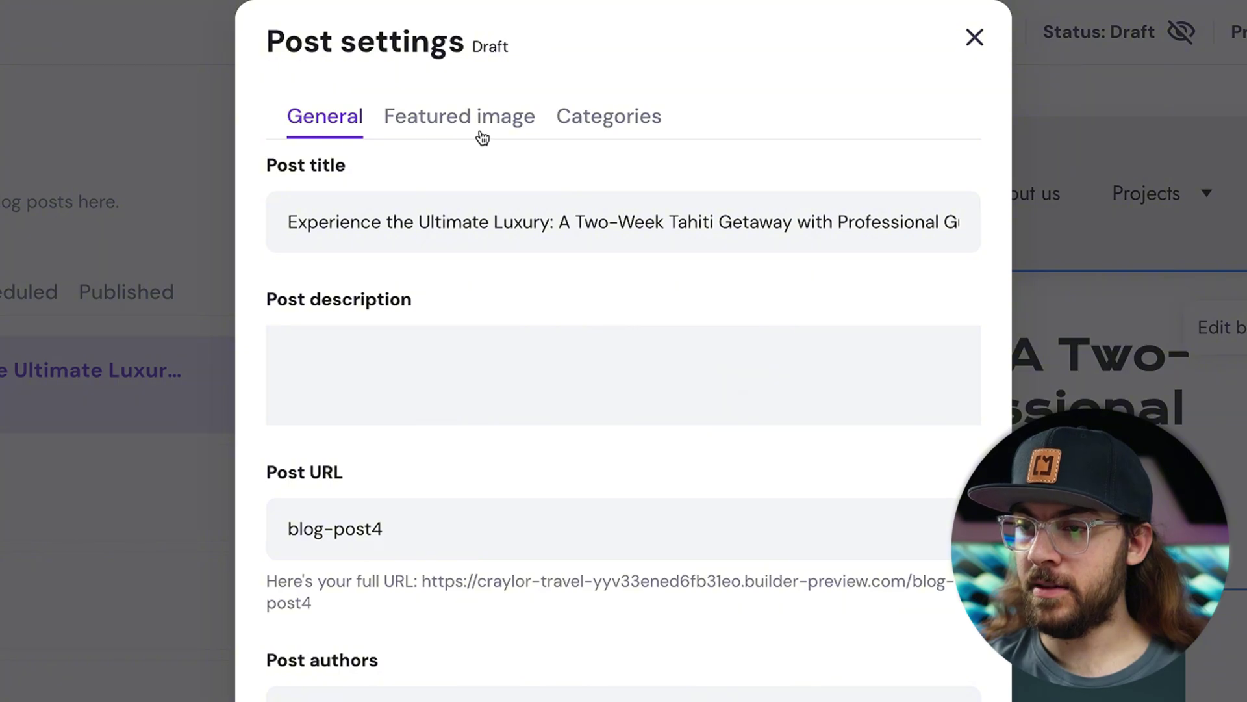
pyautogui.click(685, 117)
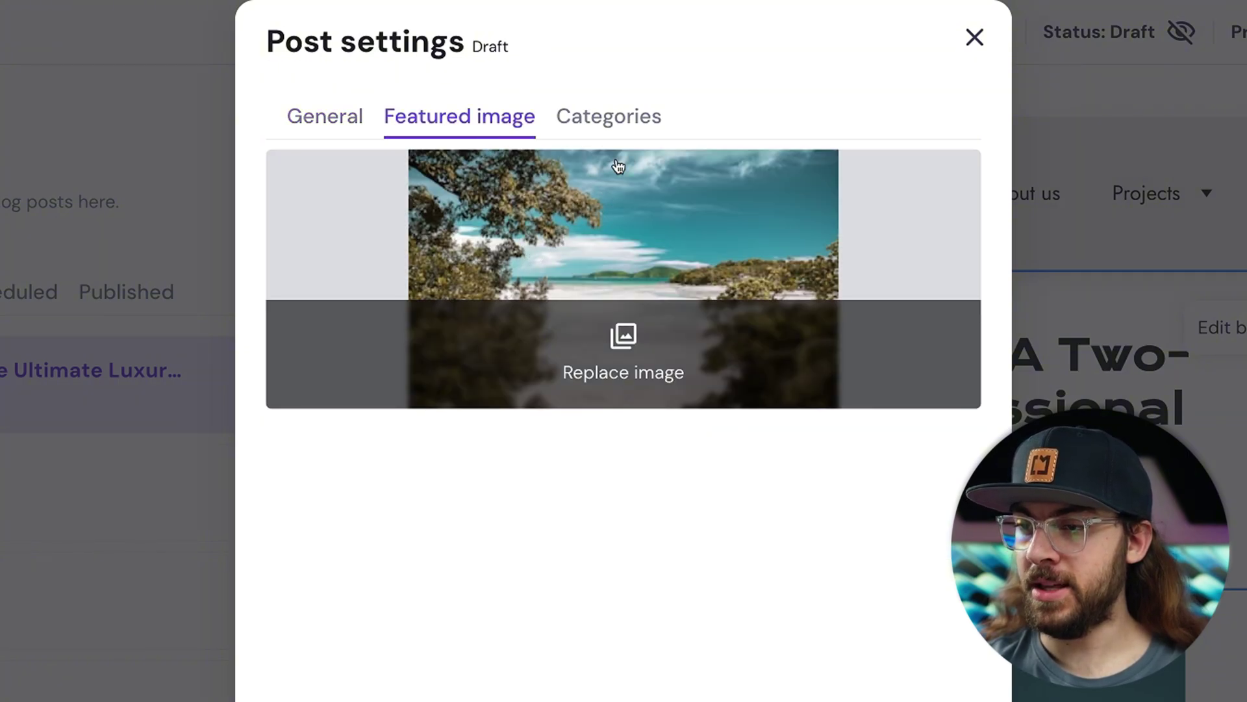
pyautogui.click(630, 125)
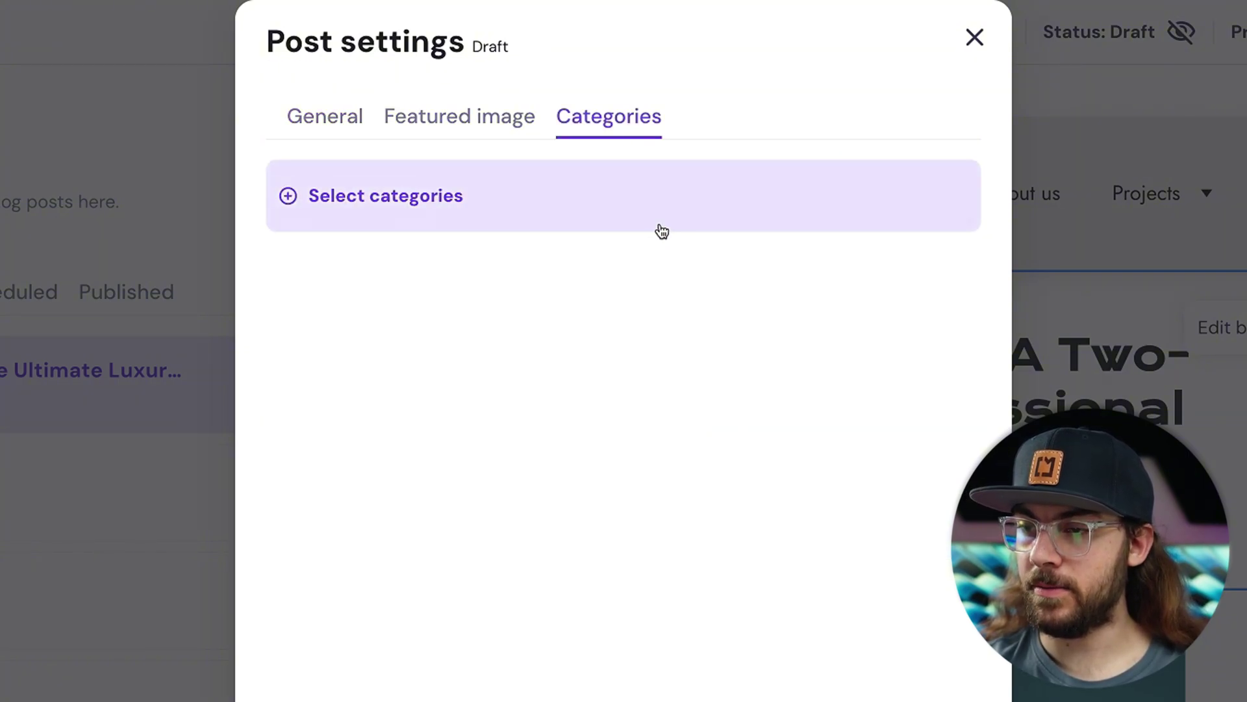
pyautogui.click(0, 347)
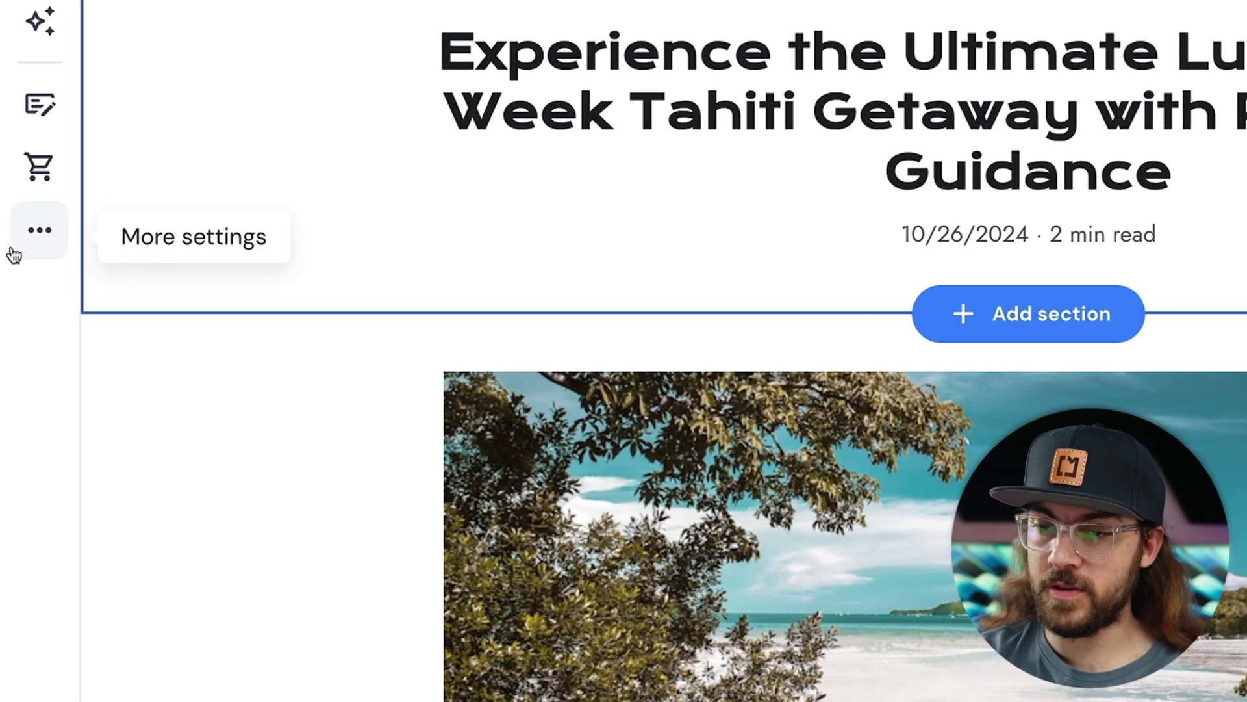
# Step: Start AI SEO generation for the Tahiti post, describing it as a blog post about a luxury two week trip made smoother by a travel agency
pyautogui.click(11, 367)
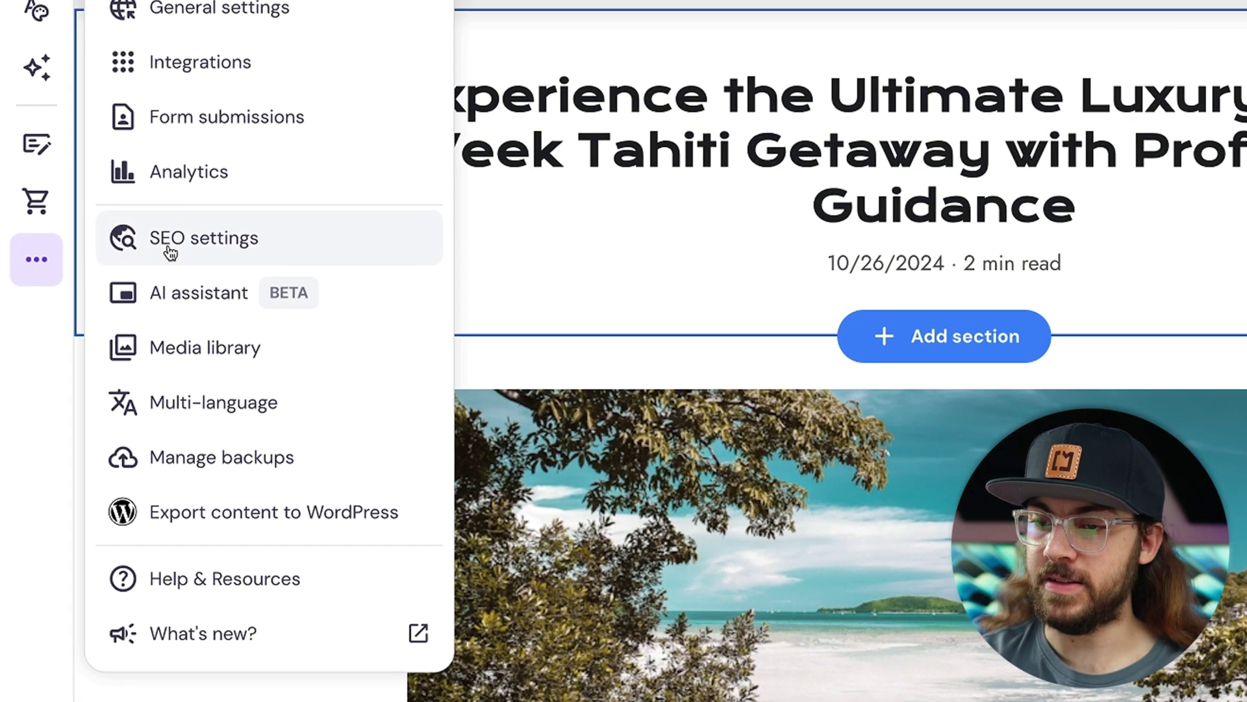
pyautogui.click(170, 252)
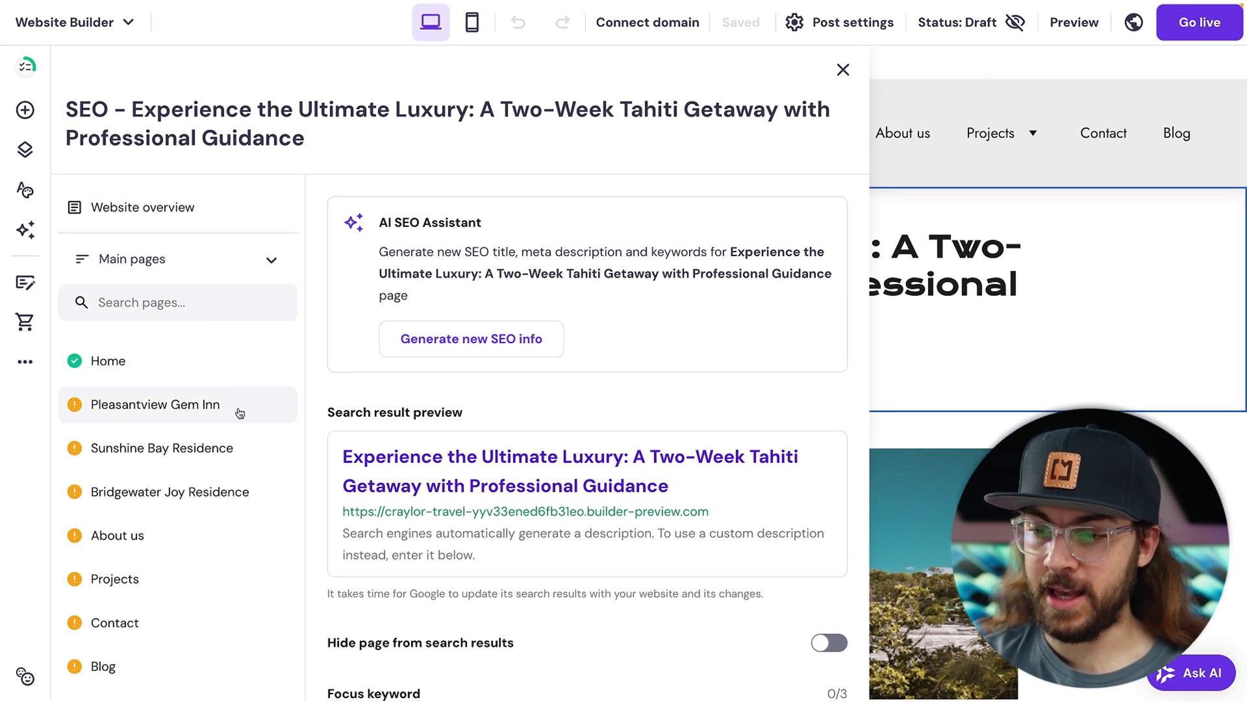
pyautogui.click(529, 349)
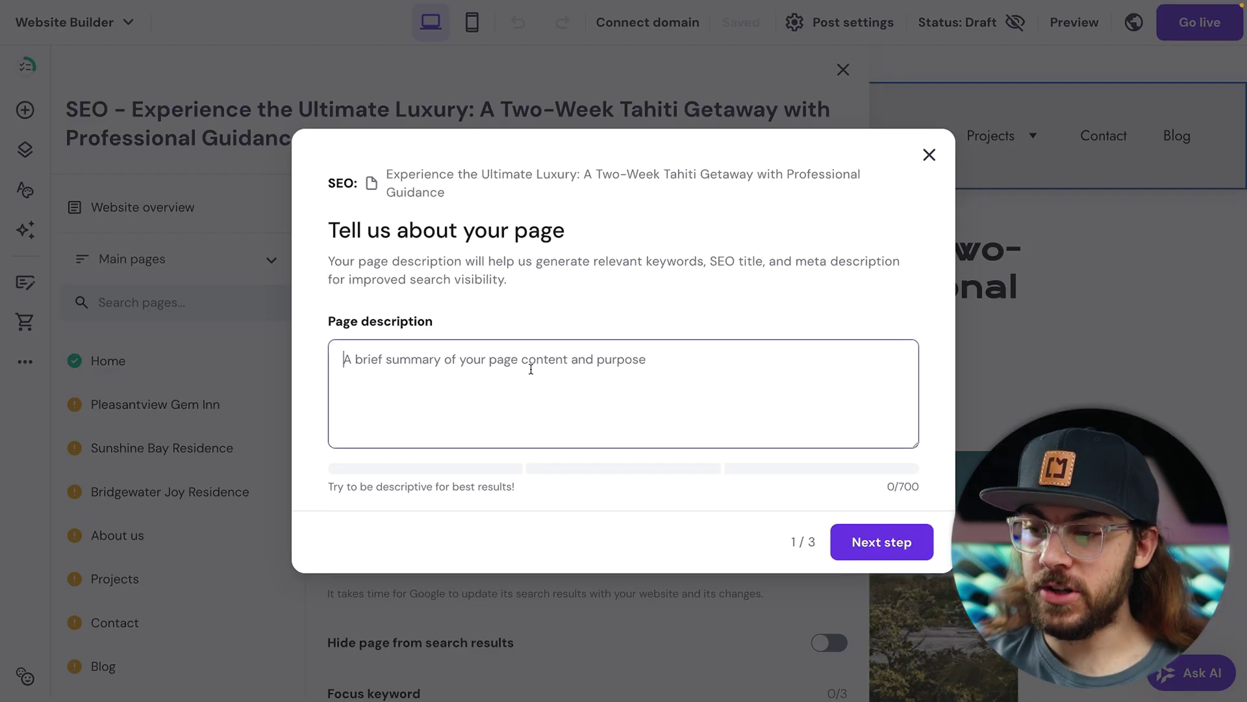
pyautogui.write('This is a blog post about a luxury two week trip to Tahiti. Focus on how a travel agency makes the trip a smoother, stress-free experience.')
pyautogui.click(867, 539)
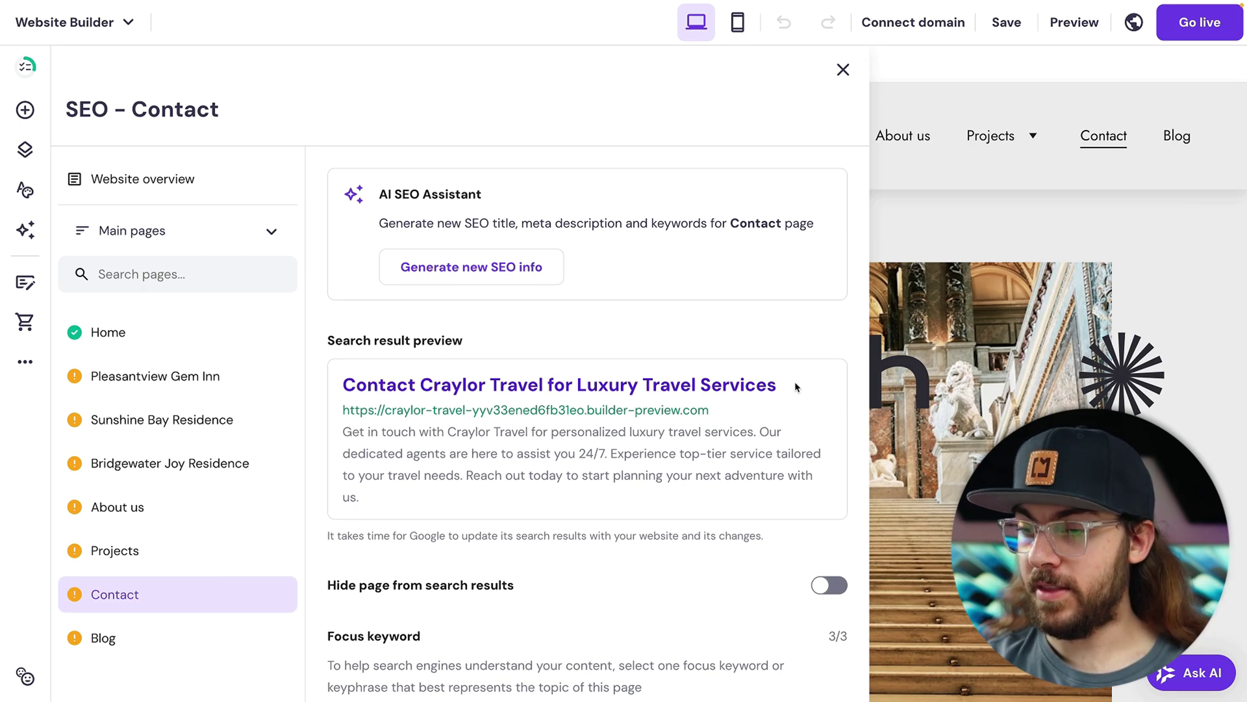
# Step: Review the Contact page's SEO search result title and description, focus keywords and SEO title
pyautogui.moveTo(794, 381); pyautogui.dragTo(393, 385)
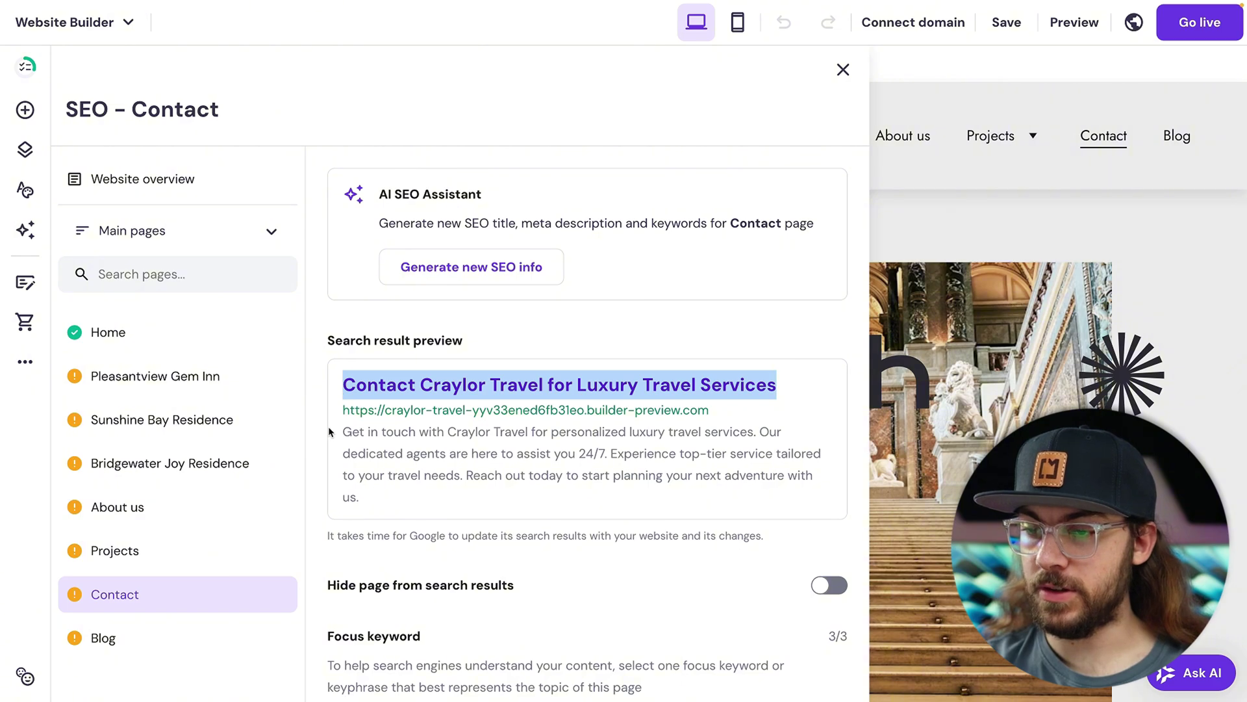
pyautogui.click(336, 441)
pyautogui.moveTo(343, 432); pyautogui.dragTo(380, 510)
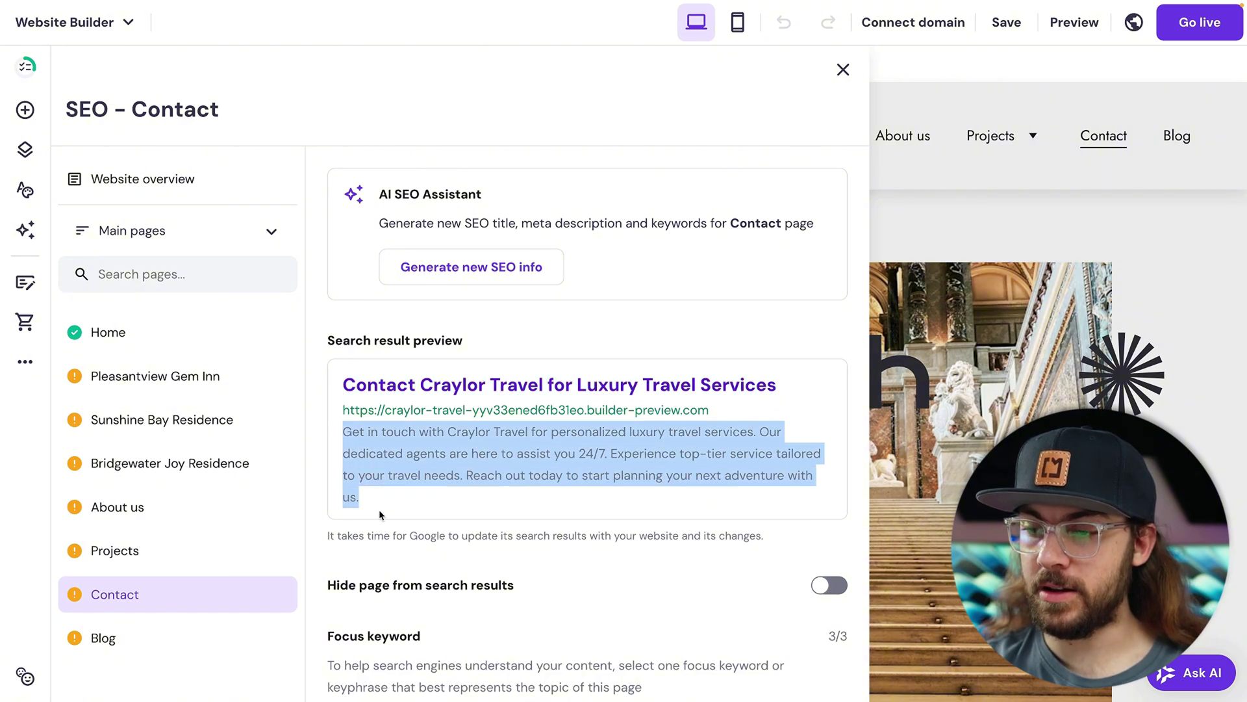
pyautogui.click(379, 509)
pyautogui.scroll(-7, 390, 511)
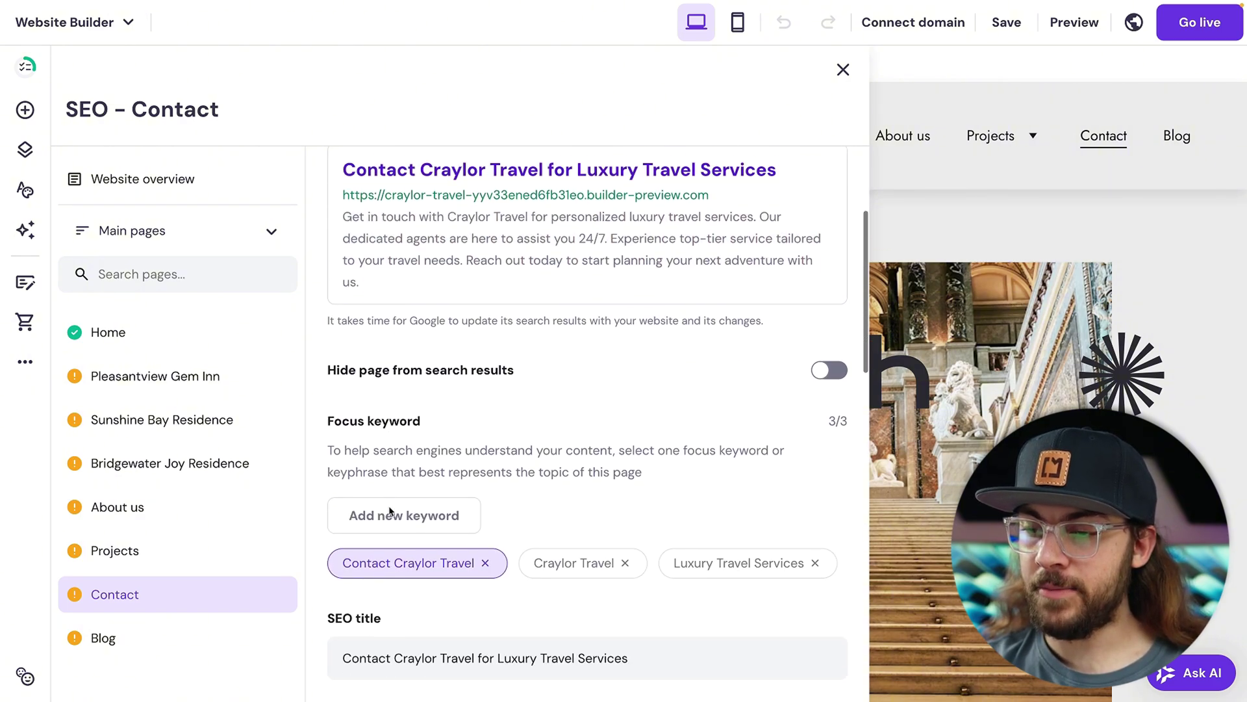
pyautogui.scroll(-1, 390, 510)
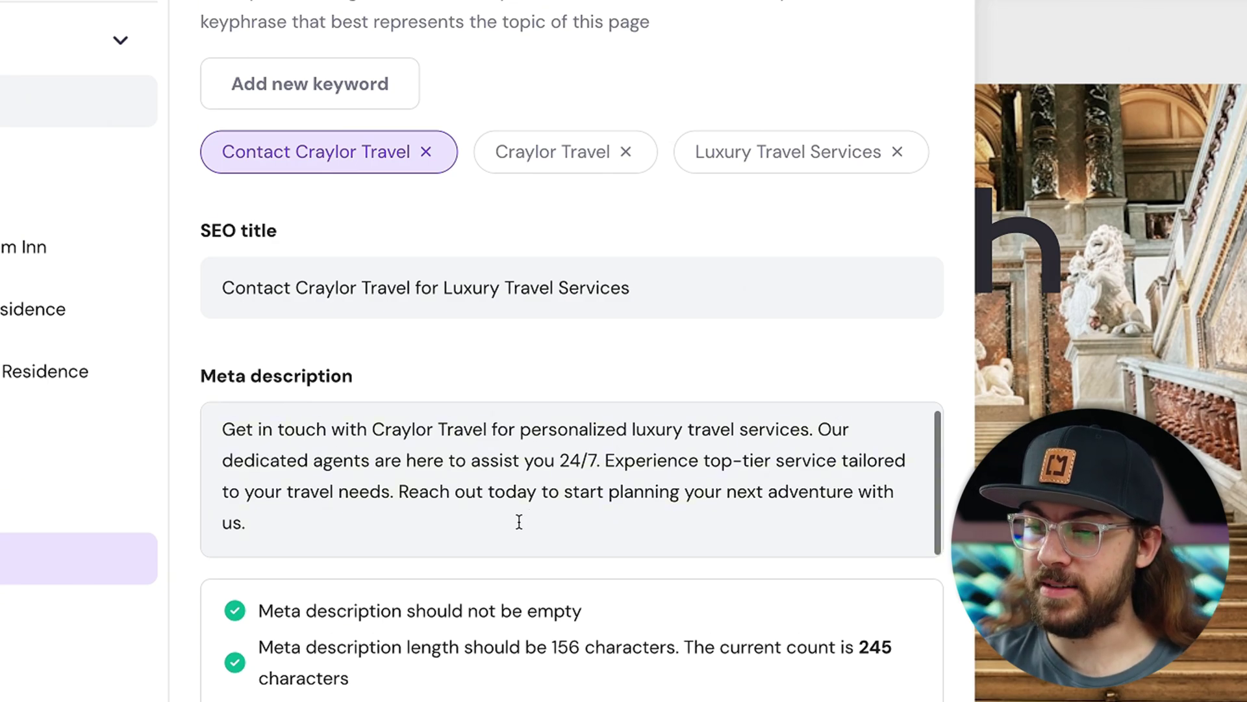
# Step: Replace "Get in touch with" with "Contact" at the start of the Contact page's meta description
pyautogui.scroll(-3, 519, 521)
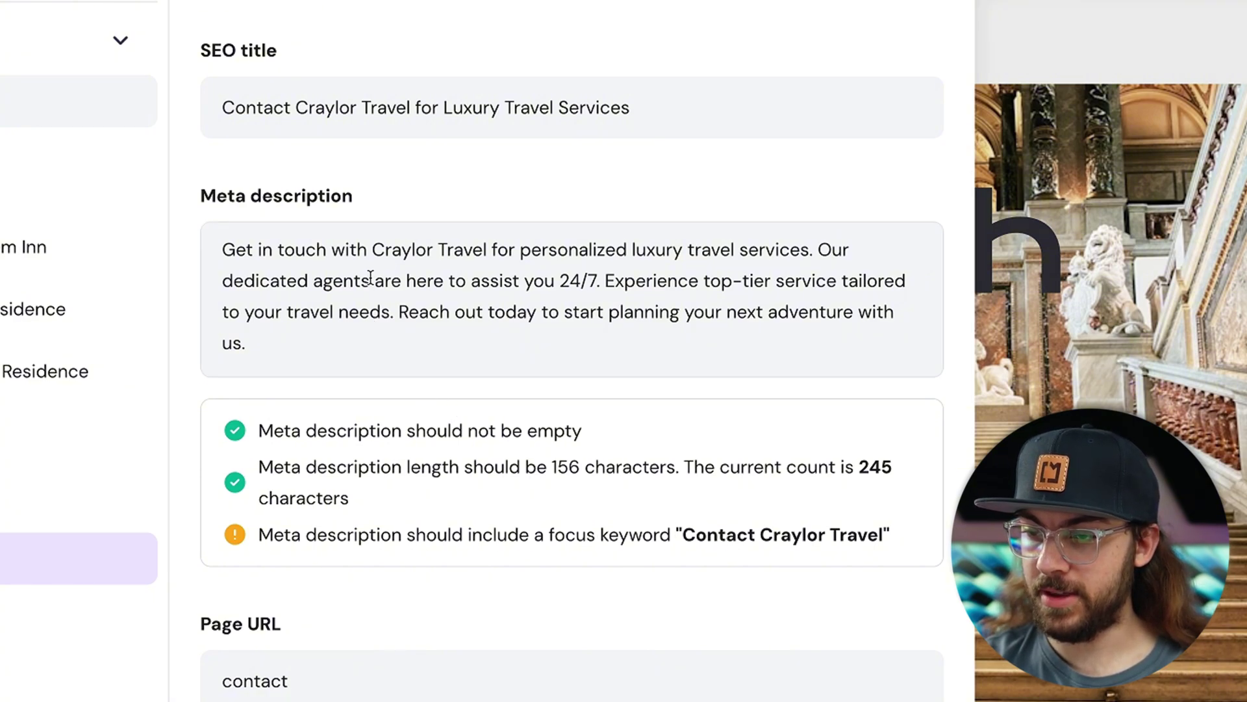
pyautogui.moveTo(365, 249); pyautogui.dragTo(211, 246)
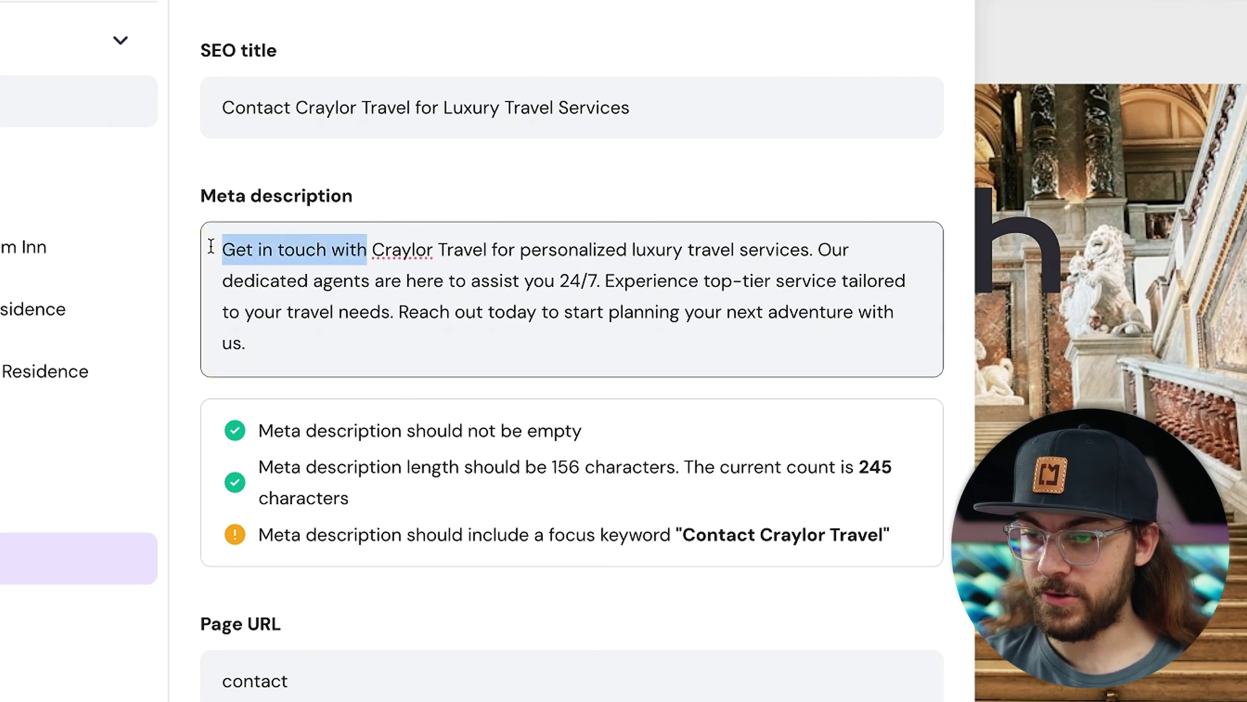
pyautogui.write('Contact')
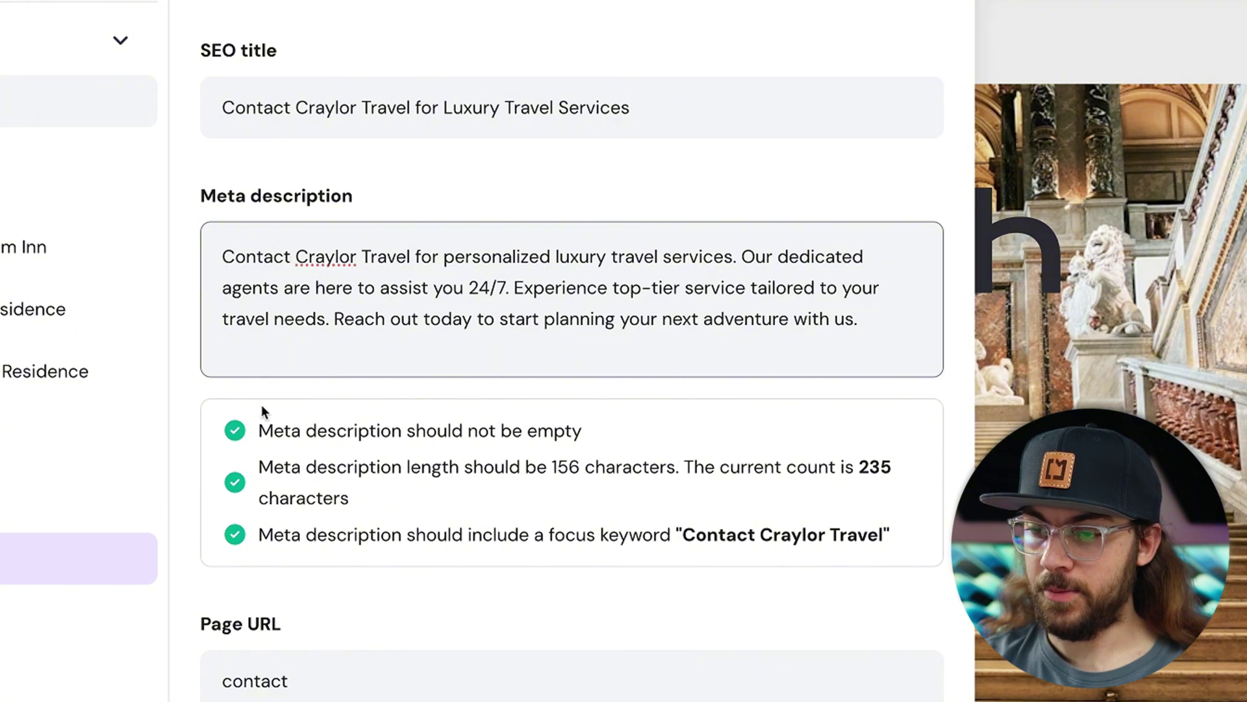
pyautogui.click(243, 496)
# Step: Set the Contact page's URL to "contact-craylor-travel" so it includes the focus keyword
pyautogui.scroll(-2, 244, 411)
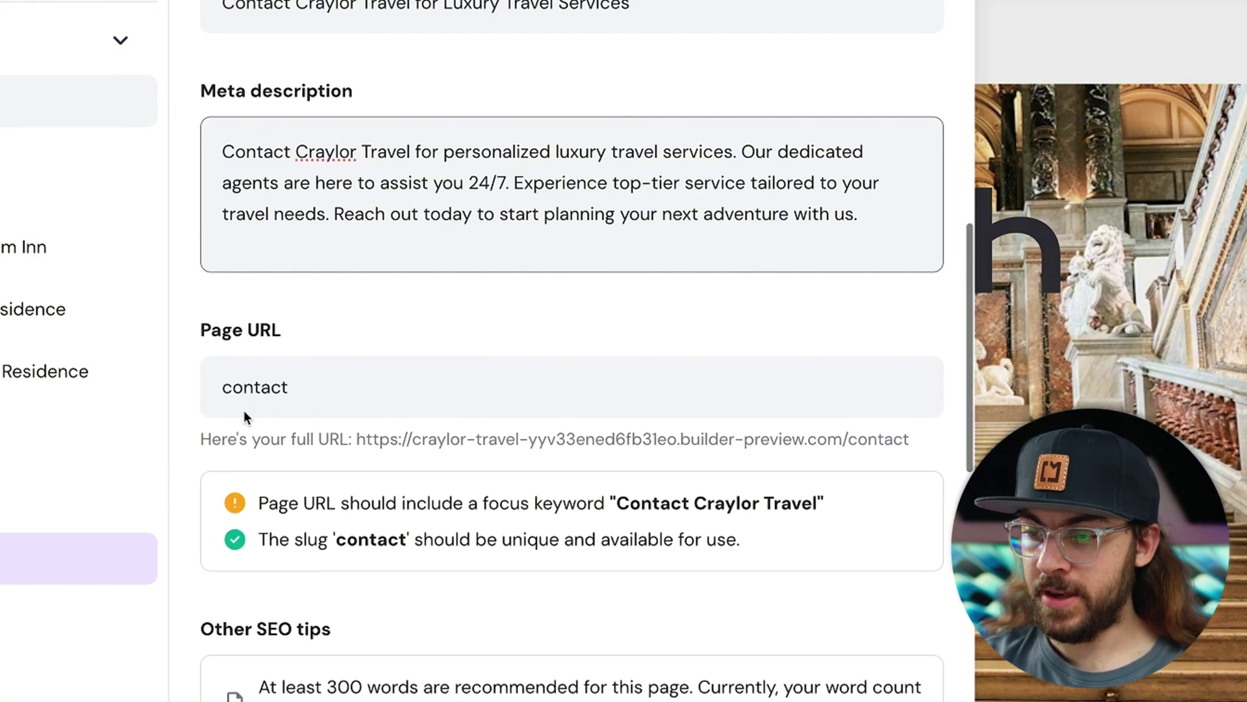
pyautogui.scroll(-3, 244, 411)
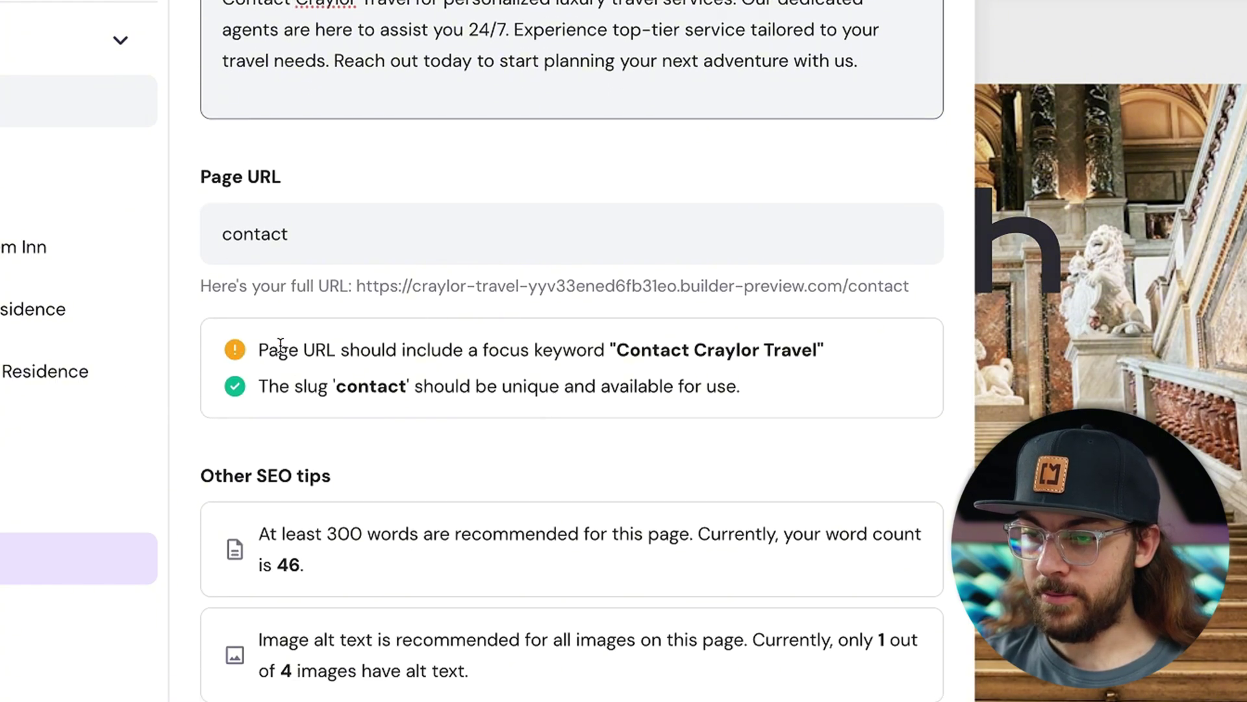
pyautogui.click(355, 247)
pyautogui.write('-cra')
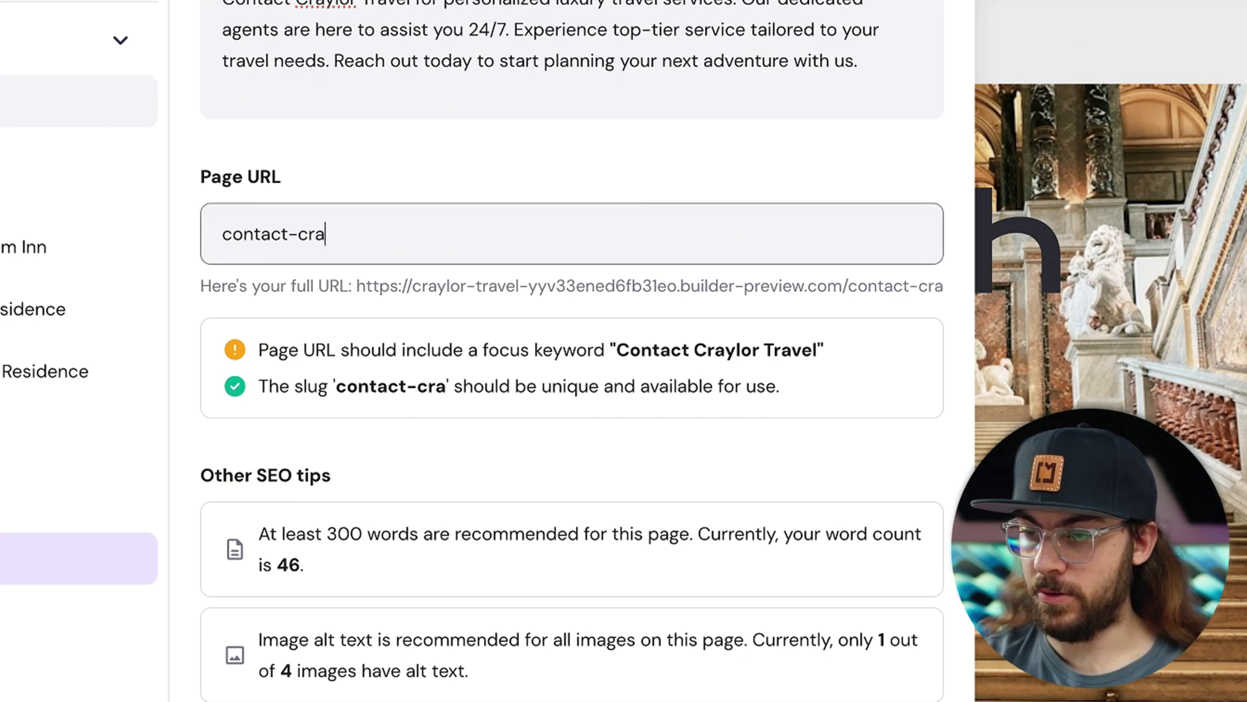
pyautogui.write('ylor-travel')
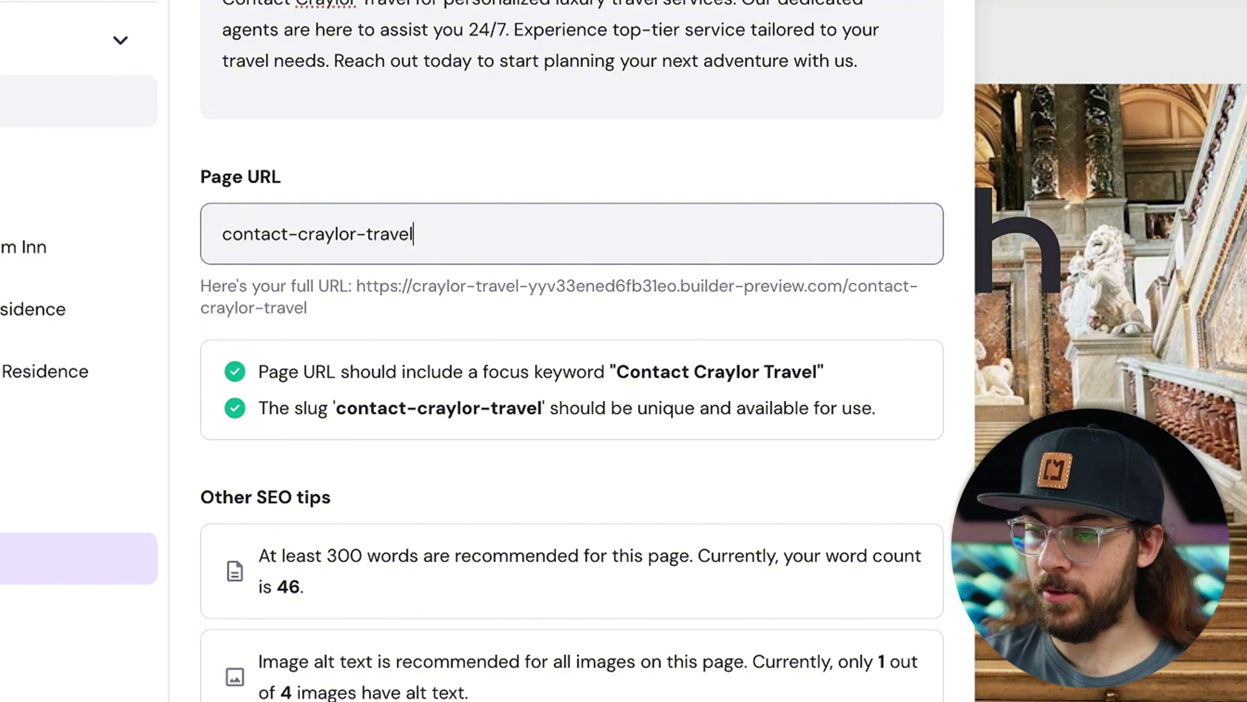
# Step: Read the Contact page's other SEO tips, close the SEO settings and check the staircase image's alt text
pyautogui.scroll(-6, 392, 356)
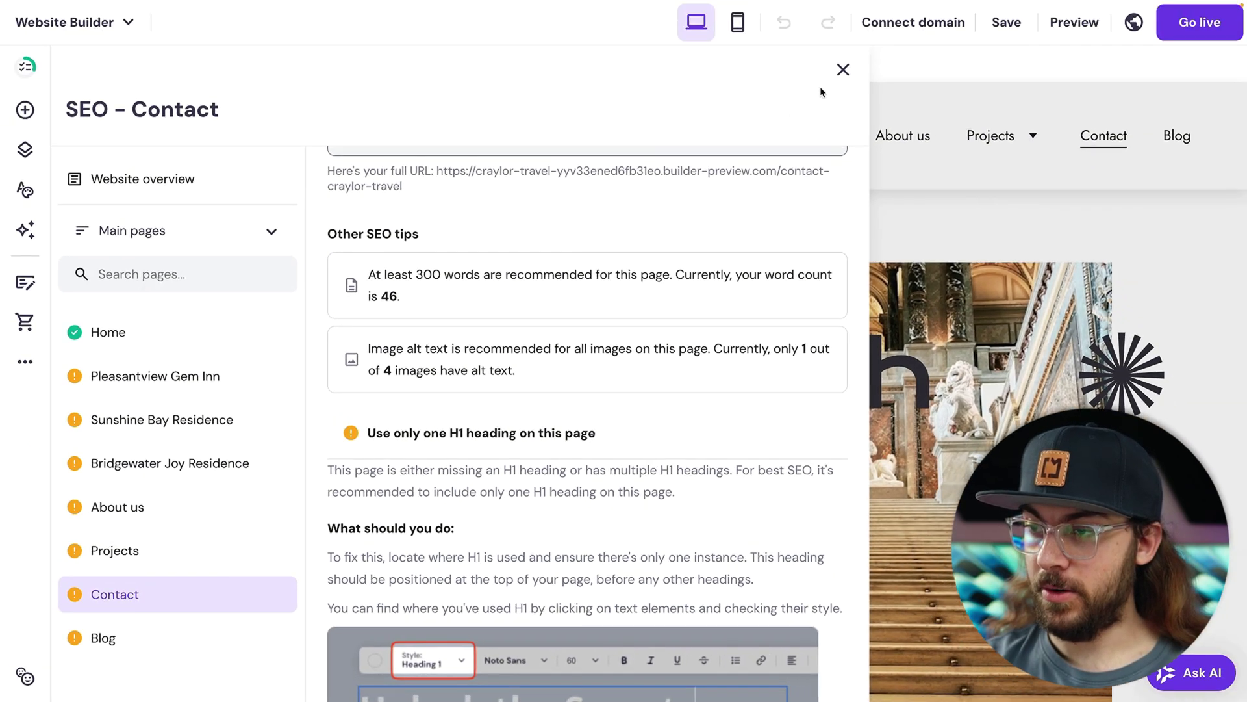
pyautogui.click(840, 67)
pyautogui.click(838, 314)
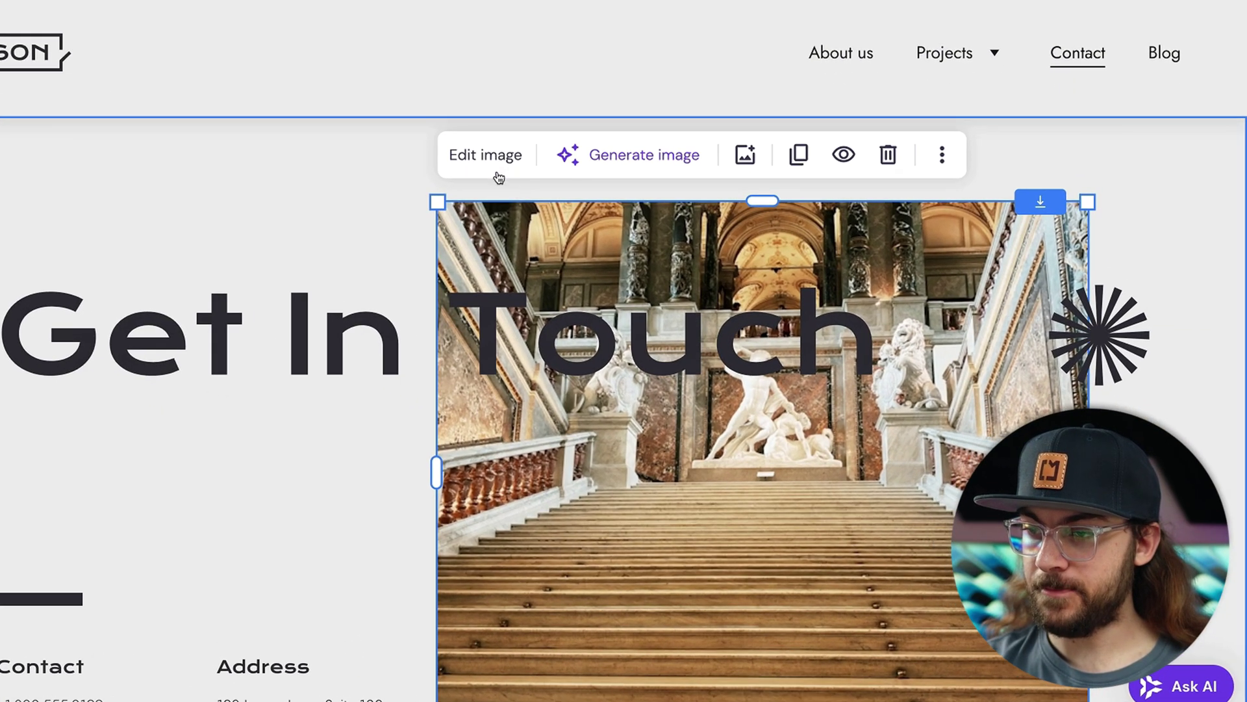
pyautogui.click(495, 160)
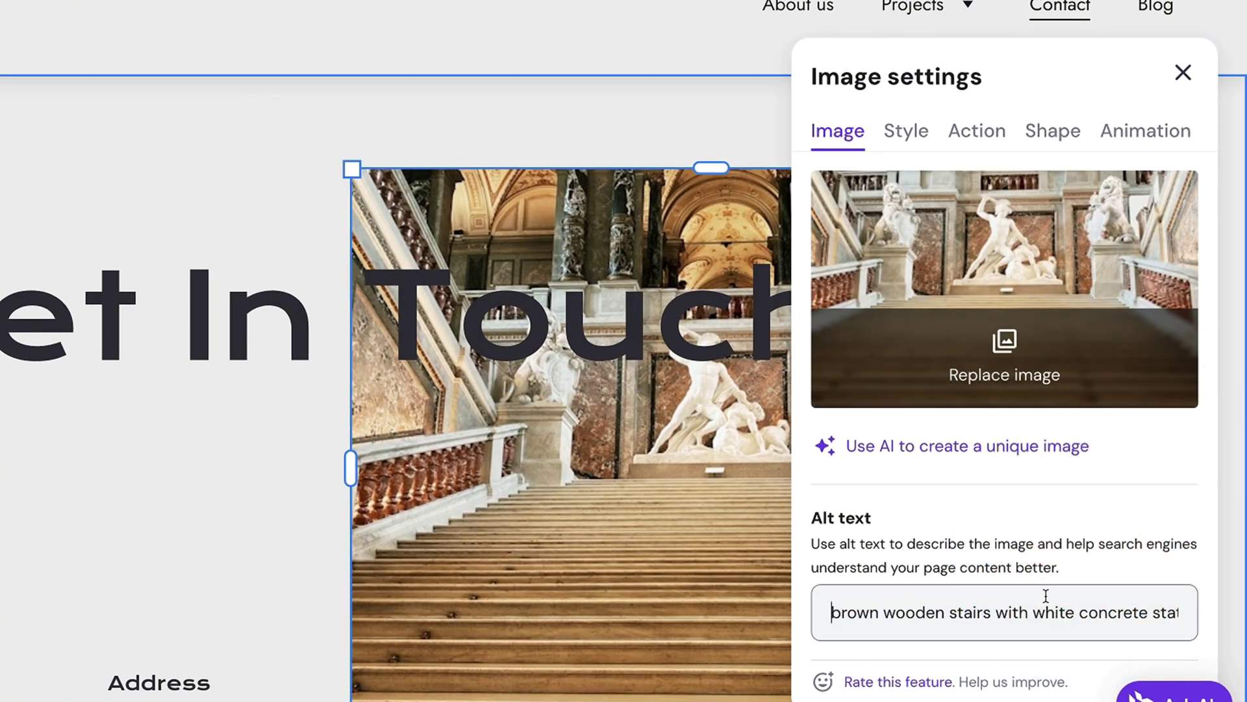
# Step: Close the staircase image's settings and add the alt text "Star icon" to the starburst image beside the "Get In Touch" heading
pyautogui.moveTo(865, 611); pyautogui.dragTo(1213, 621)
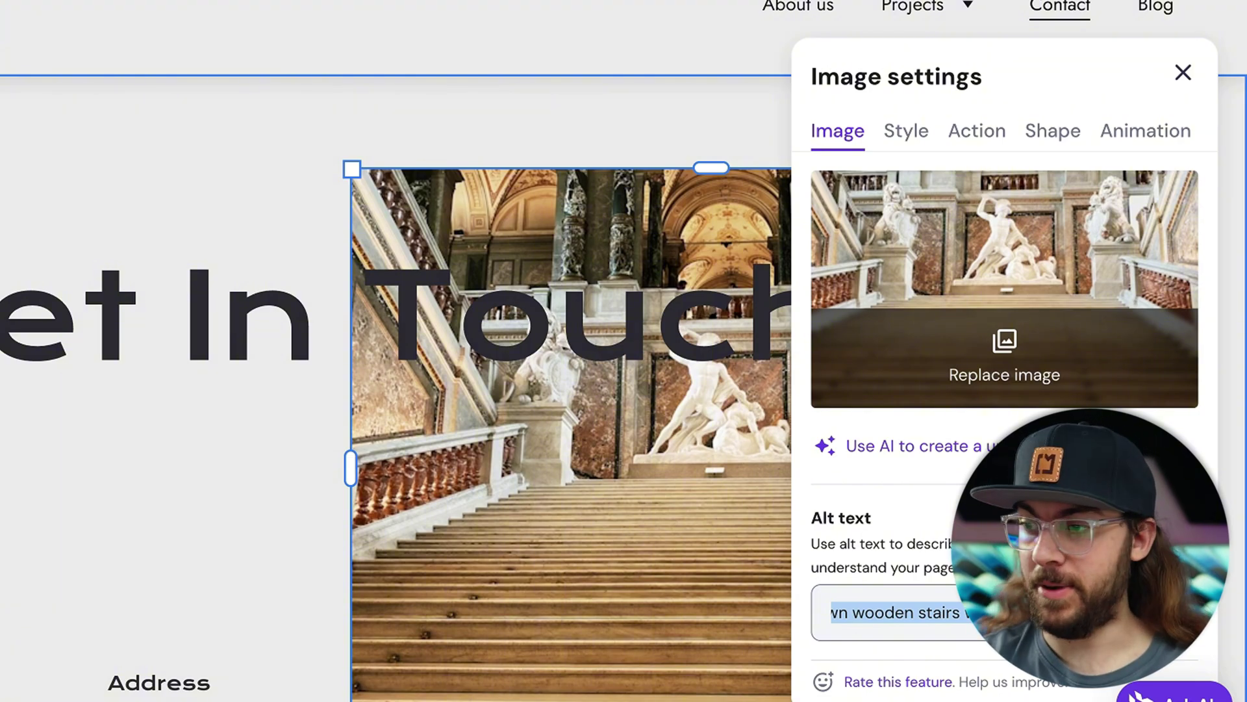
pyautogui.click(1184, 72)
pyautogui.click(1008, 303)
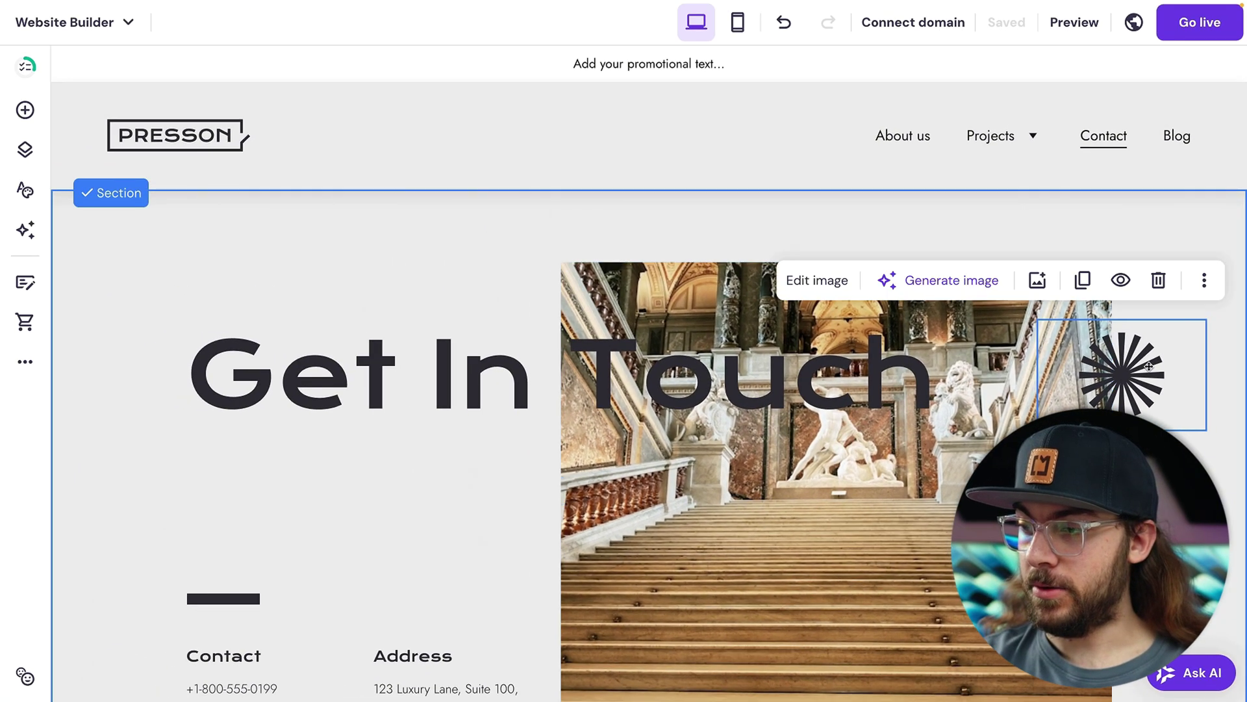
pyautogui.click(813, 280)
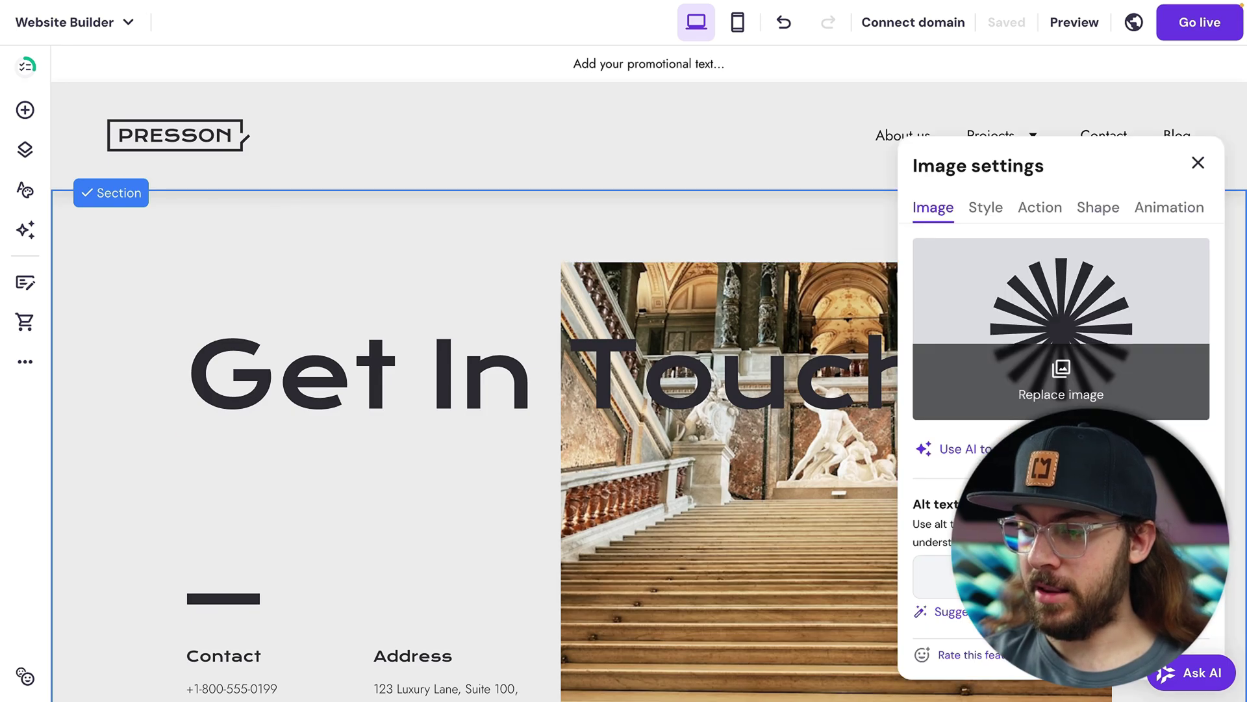
pyautogui.click(929, 575)
pyautogui.write('Star icon')
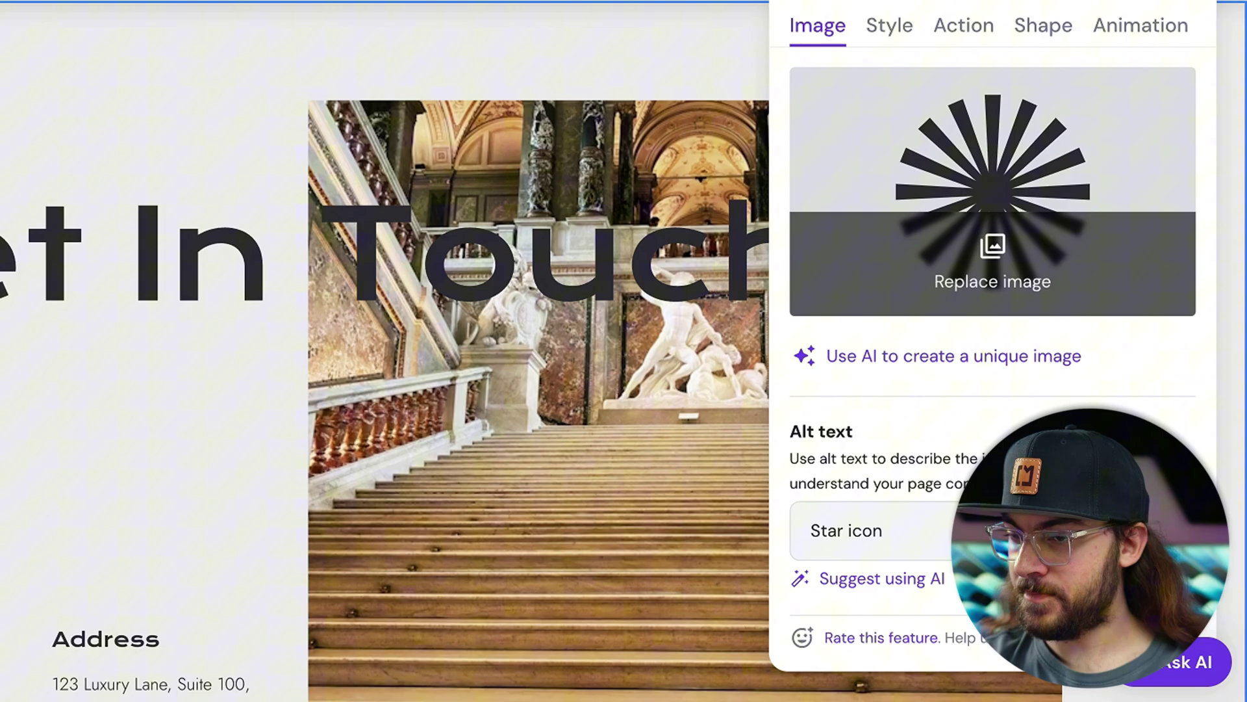
pyautogui.press('Escape')
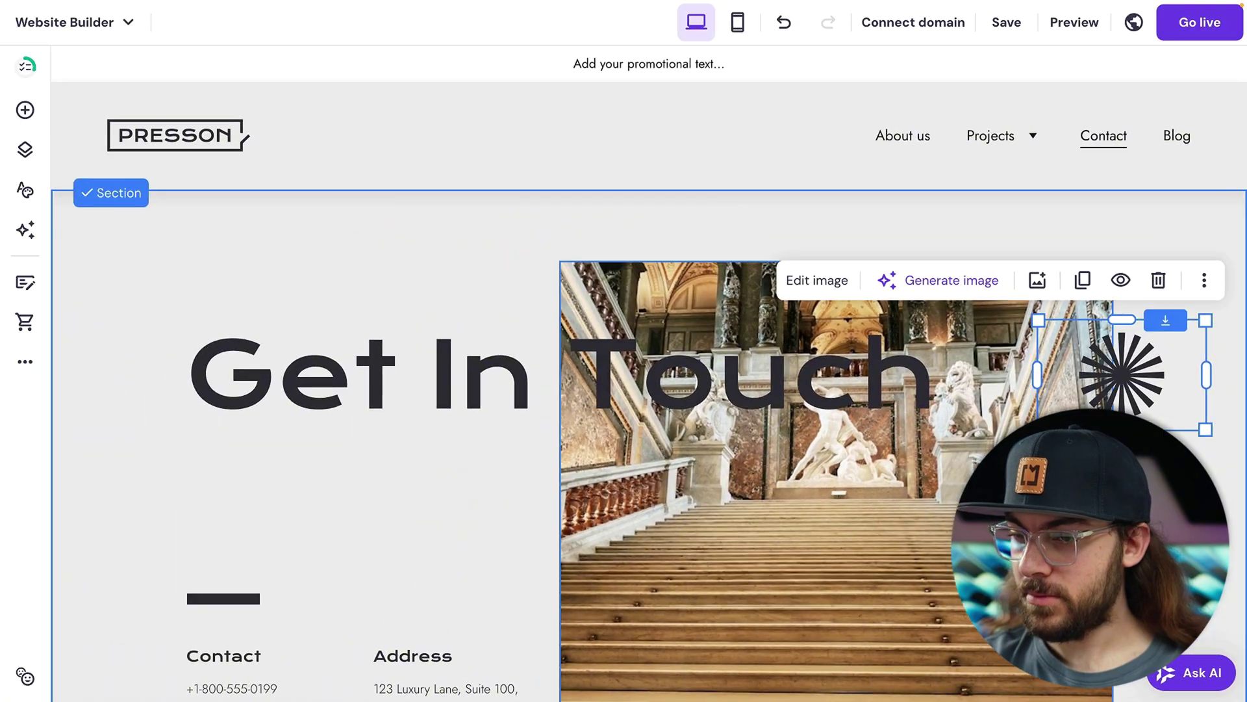
# Step: Add alt text naming Craylor Travel to the PRESSON logo in the footer
pyautogui.scroll(-9, 624, 373)
pyautogui.scroll(-6, 548, 462)
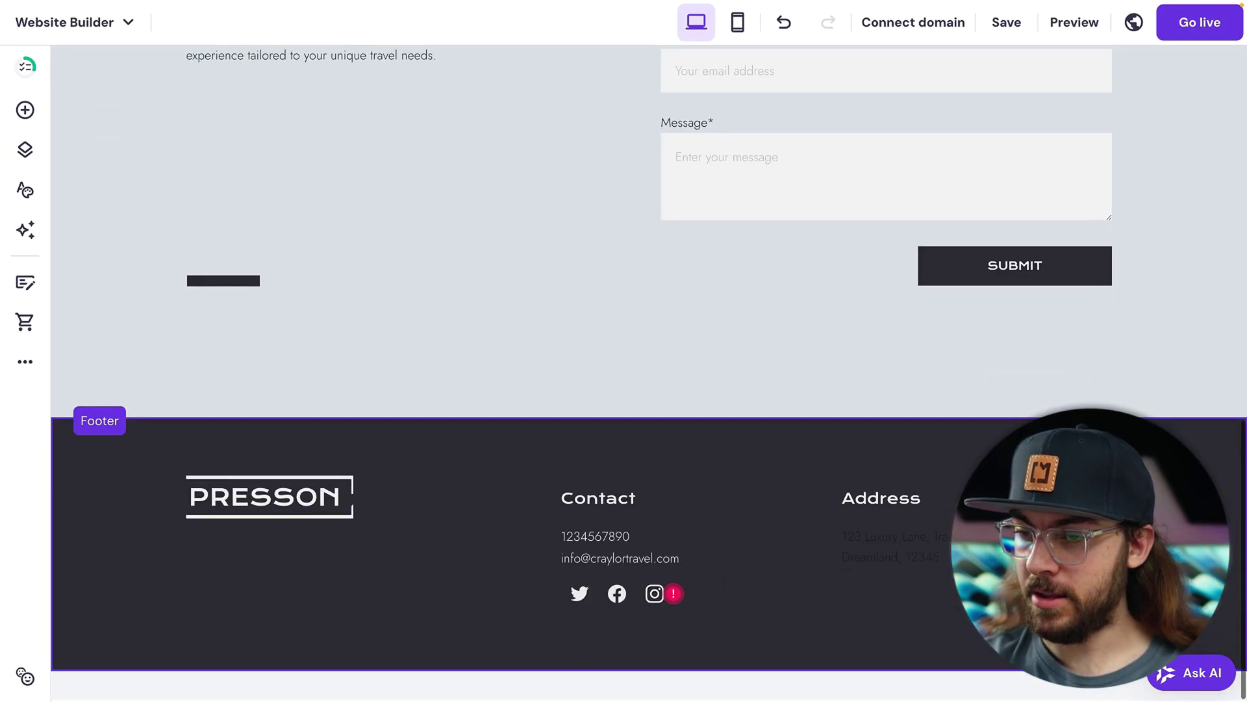
pyautogui.click(323, 509)
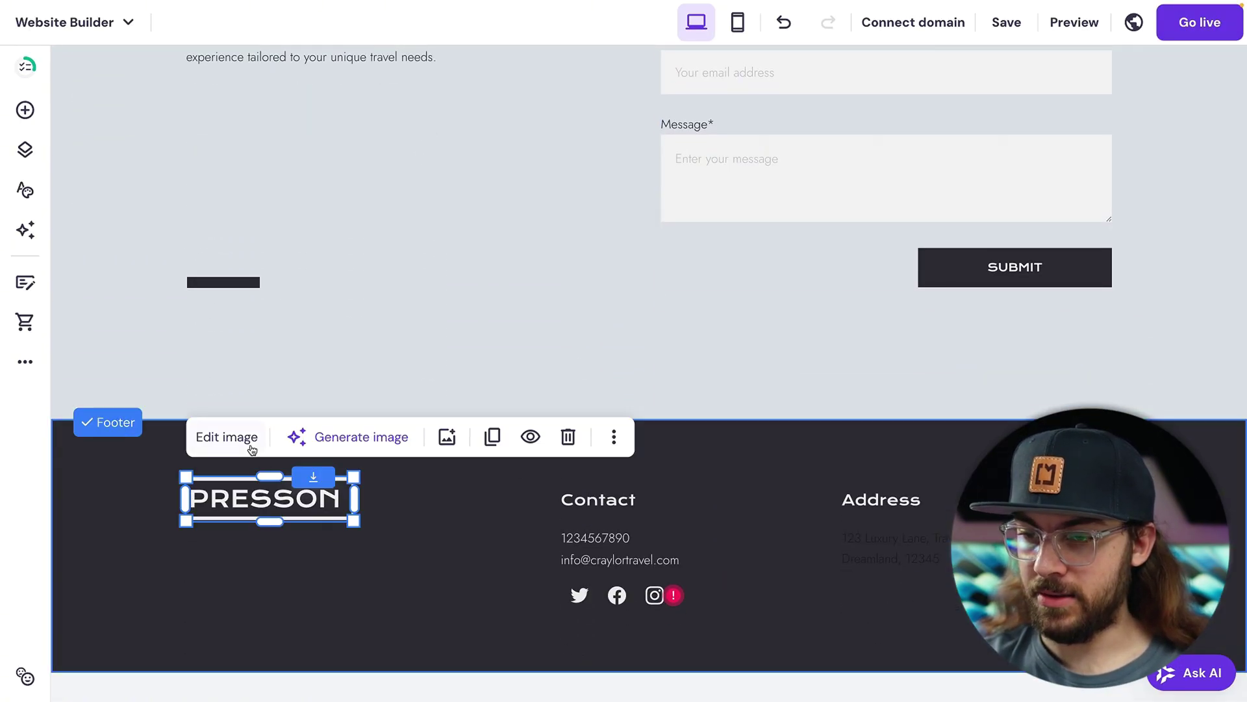
pyautogui.click(227, 437)
pyautogui.click(465, 578)
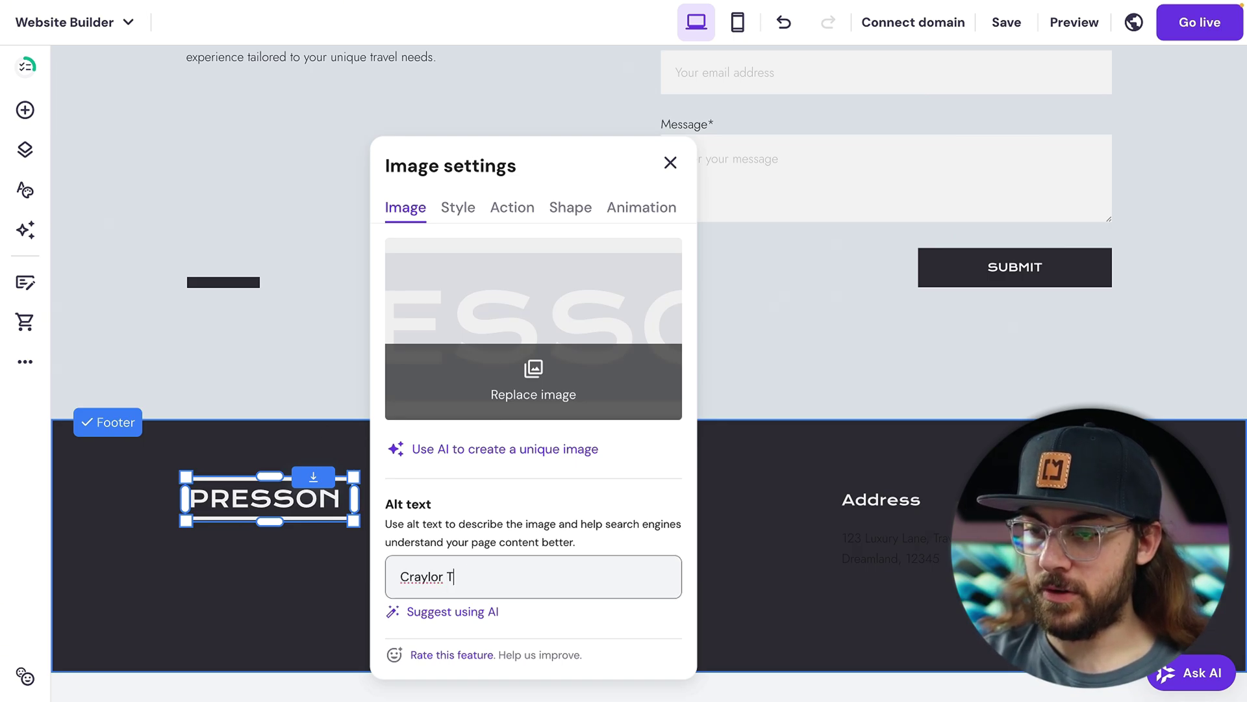
pyautogui.click(670, 162)
# Step: Add the alt text "Horizontal Line" to the dark bar above the contact details in the Contact page's first section
pyautogui.scroll(8, 693, 353)
pyautogui.scroll(6, 694, 355)
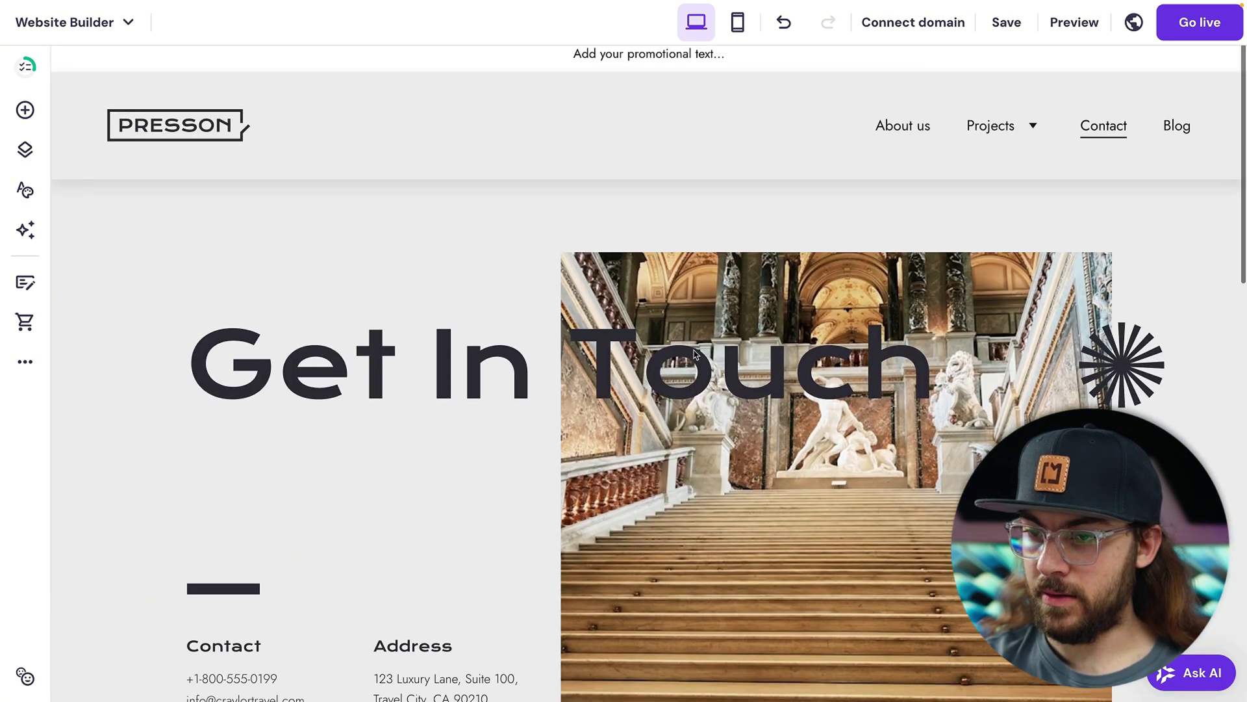
pyautogui.click(221, 599)
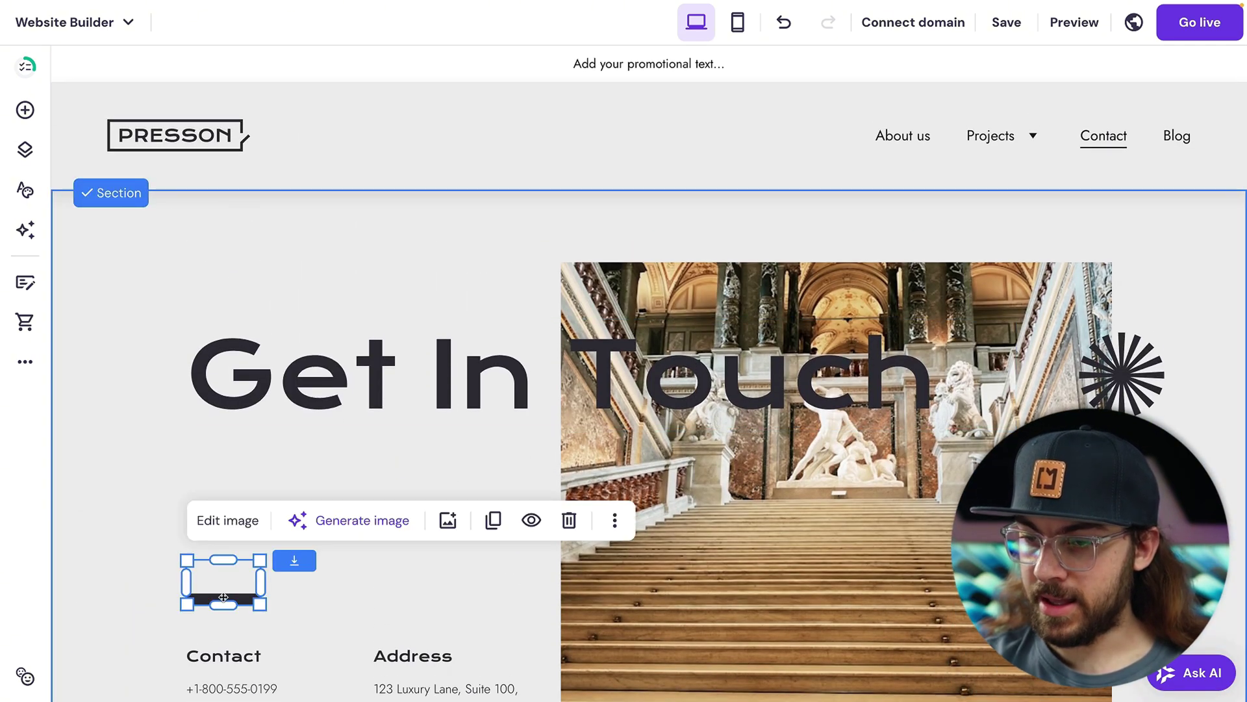
pyautogui.click(228, 520)
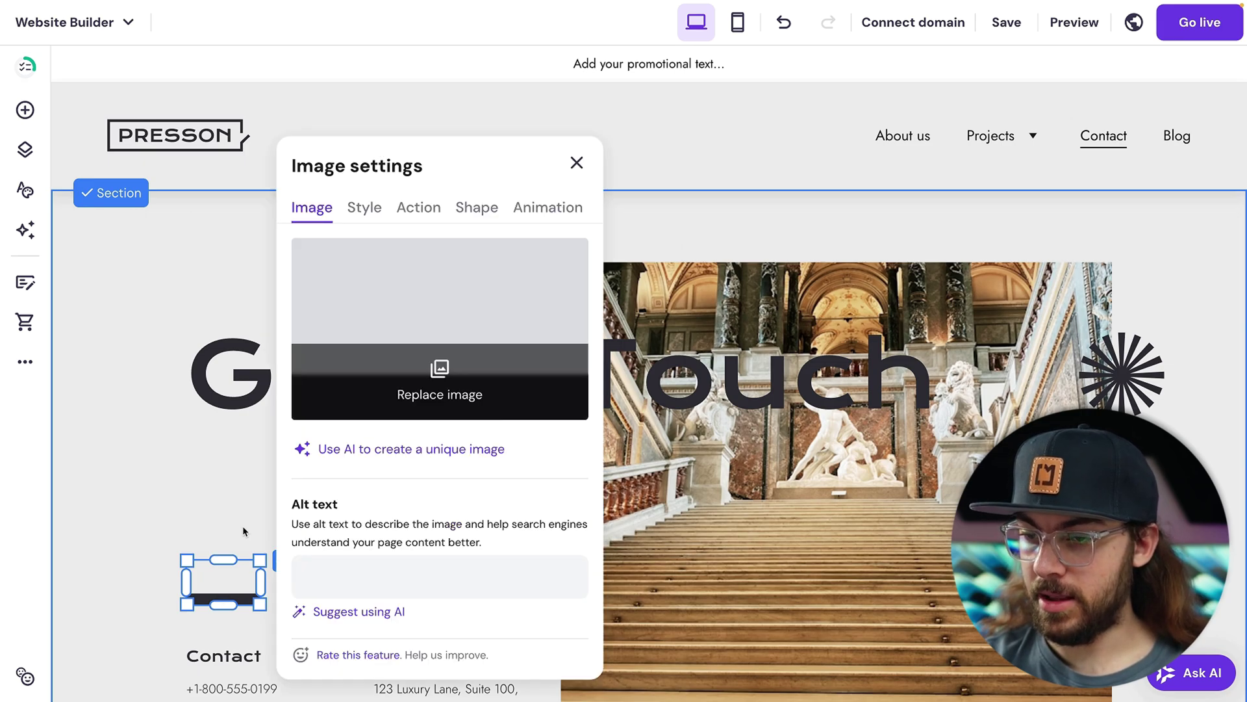
pyautogui.click(343, 581)
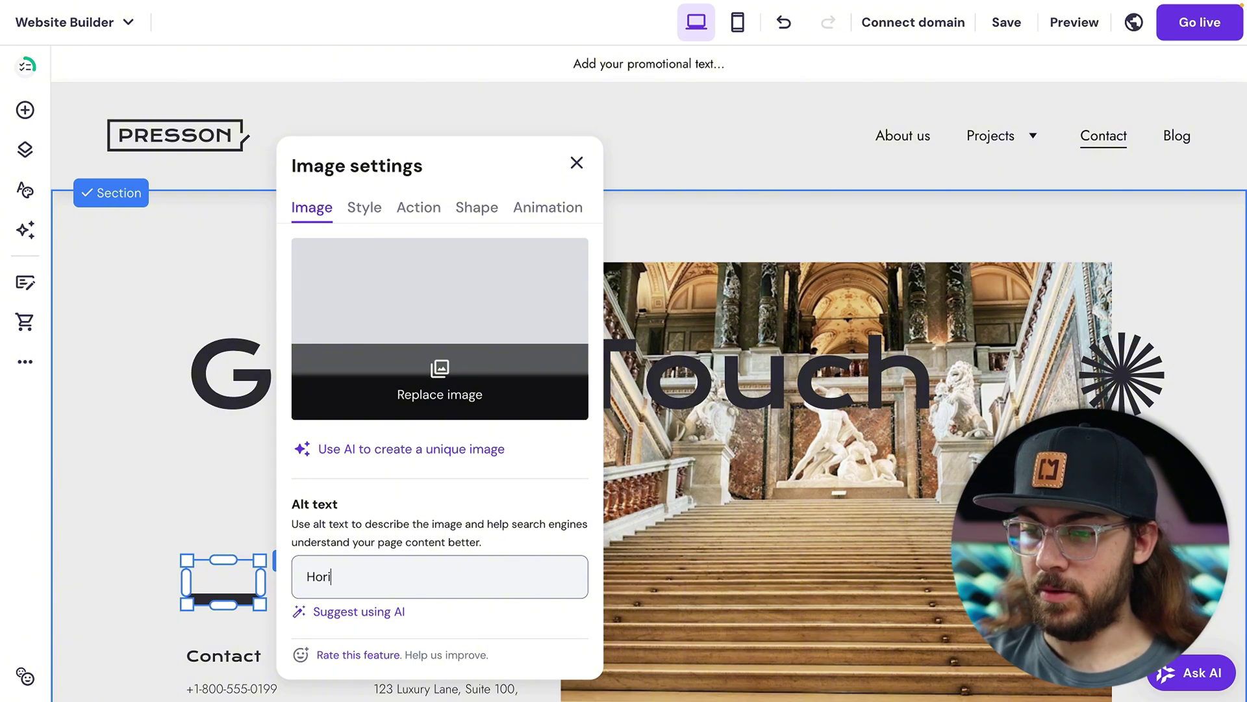
pyautogui.write('Horizontal Ln')
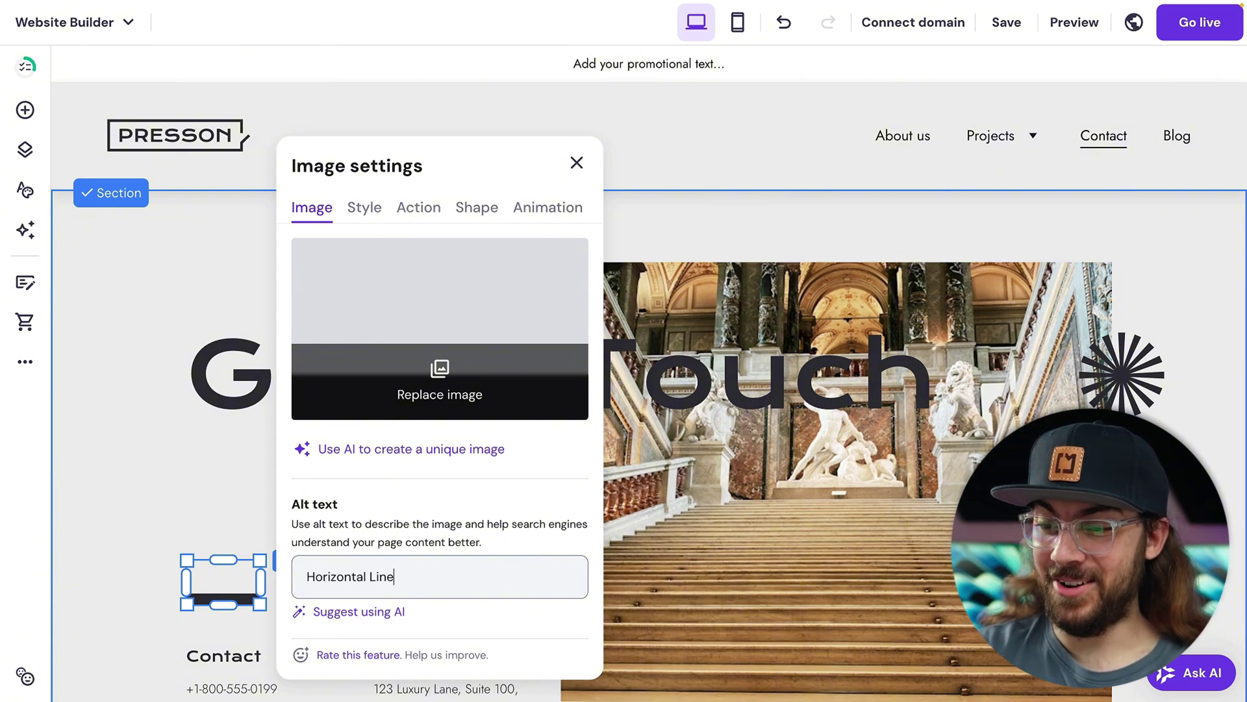
pyautogui.write('e')
pyautogui.click(577, 162)
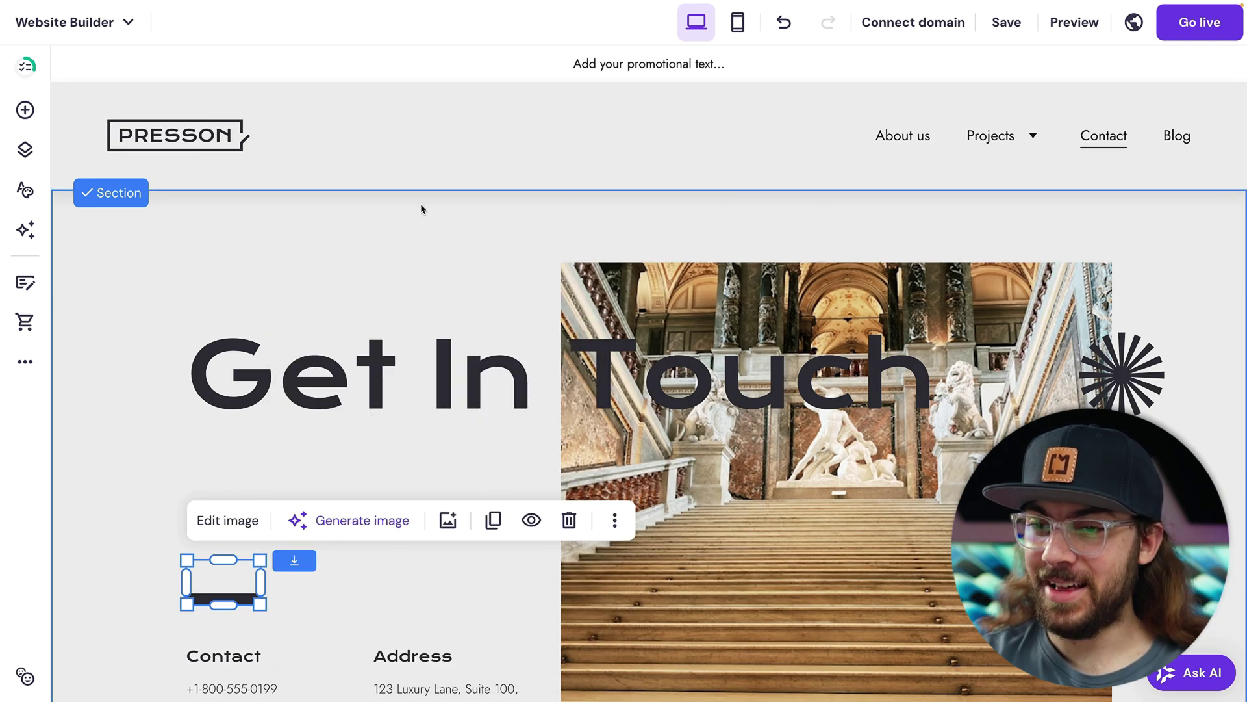
# Step: Check the image alt text tip in the Contact page's SEO settings and close them
pyautogui.click(25, 361)
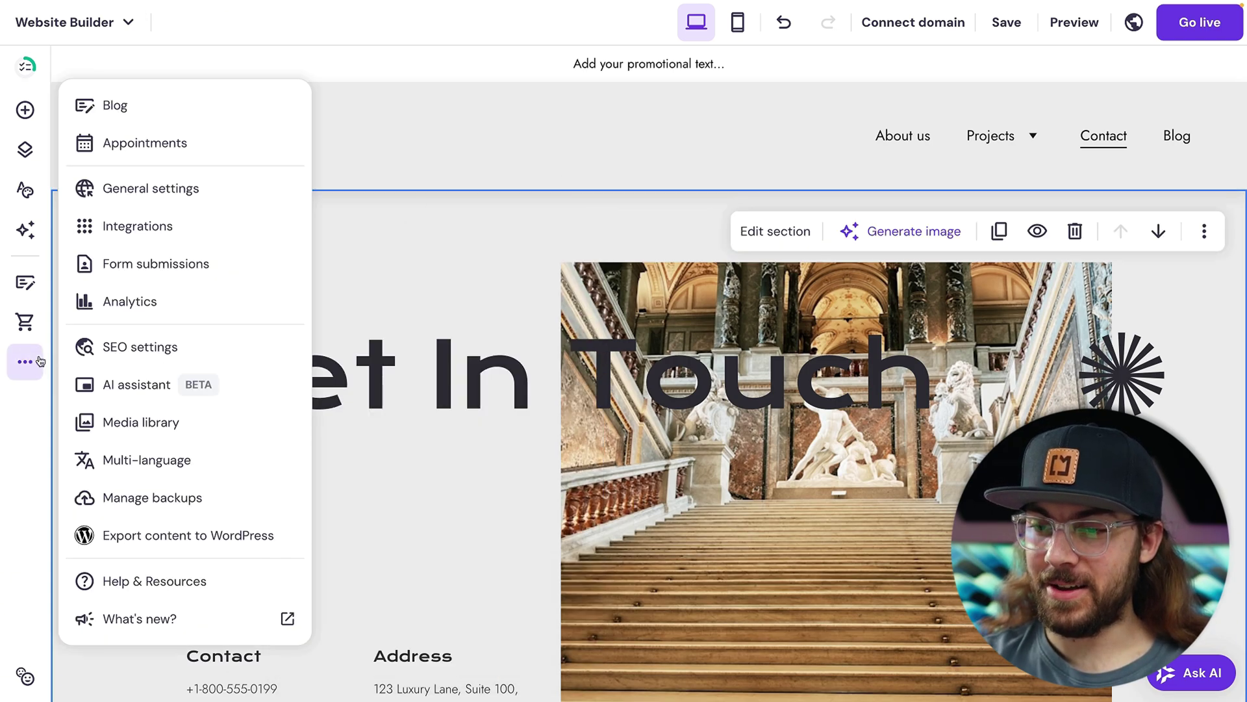
pyautogui.click(132, 347)
pyautogui.scroll(-12, 433, 526)
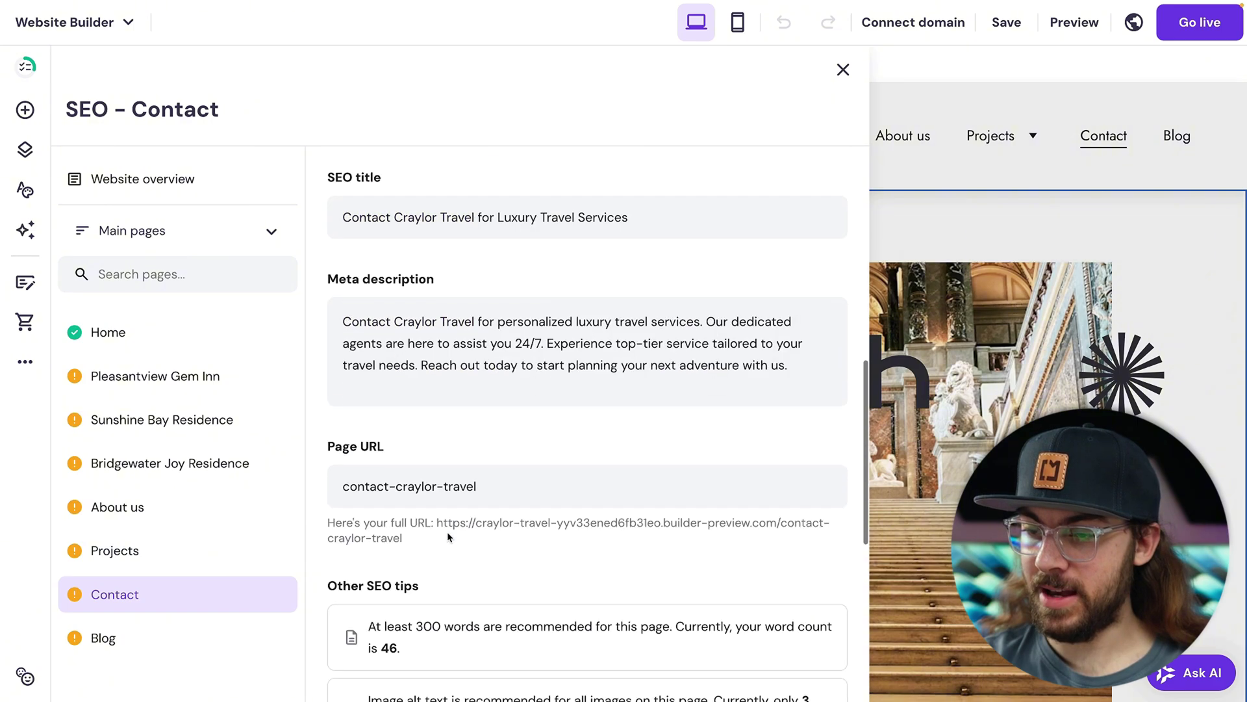
pyautogui.scroll(-2, 448, 536)
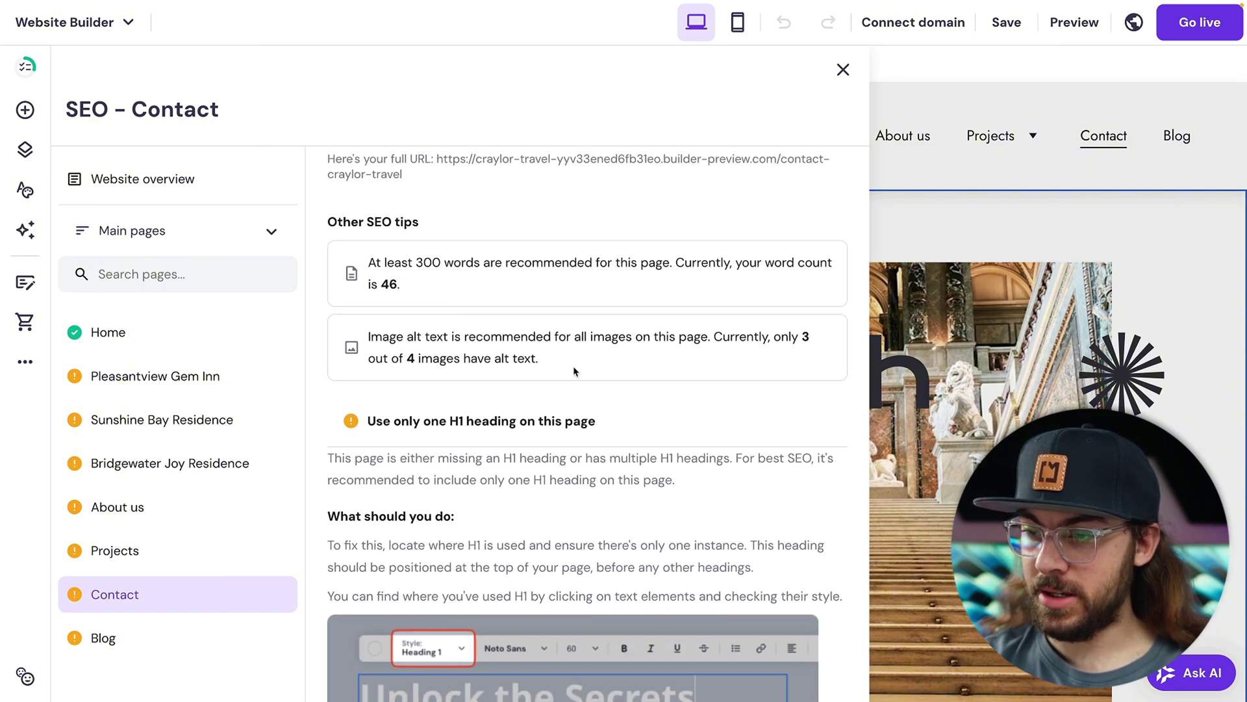
pyautogui.moveTo(580, 365); pyautogui.dragTo(362, 349)
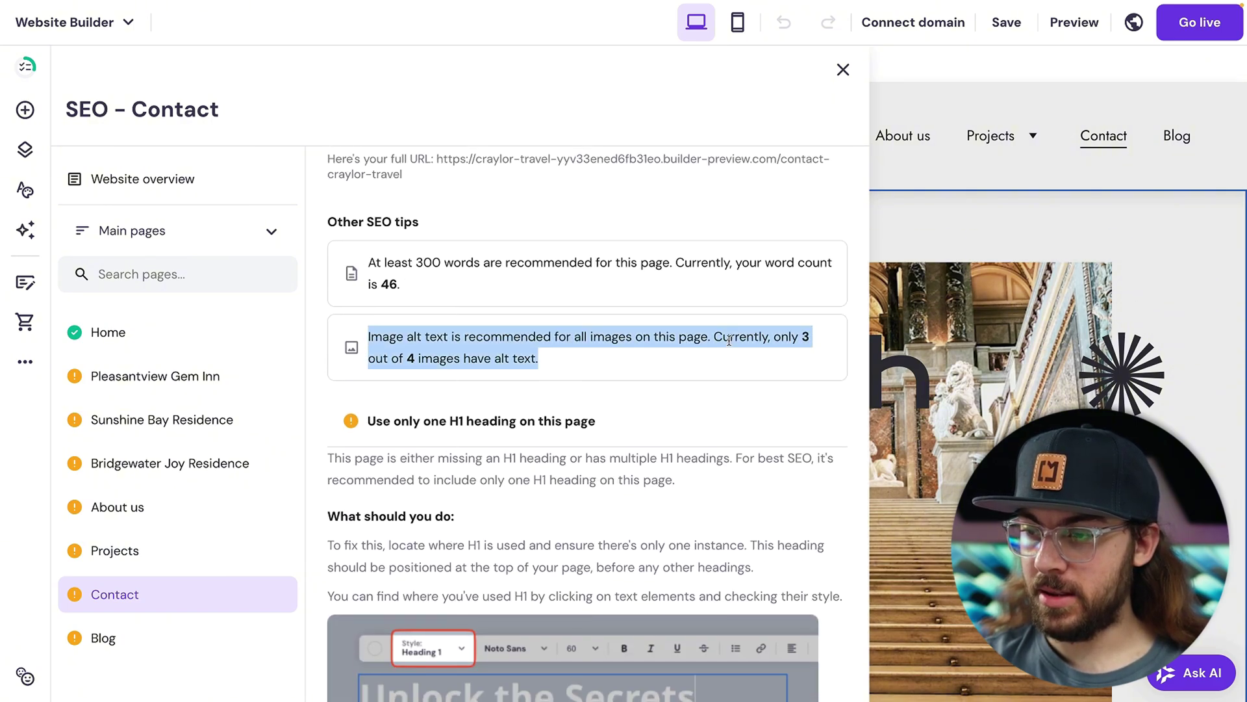
pyautogui.click(728, 358)
pyautogui.click(843, 69)
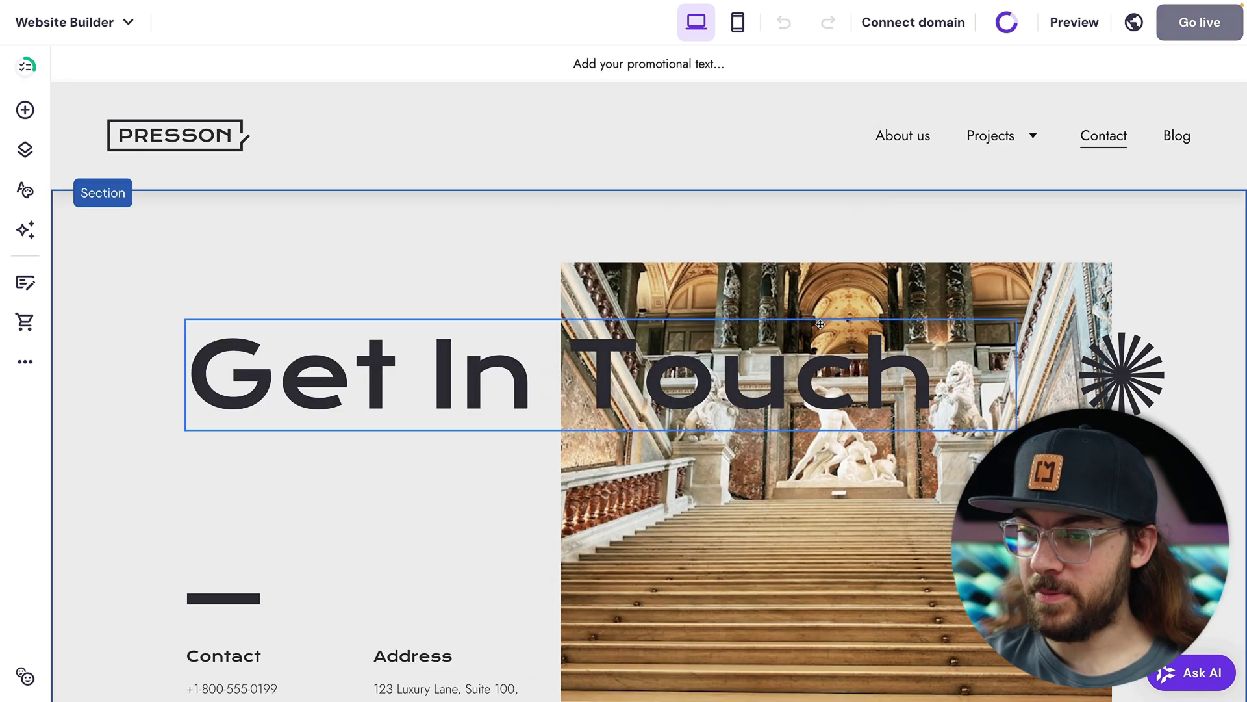
# Step: Add the alt text "Horizontal Line" to the dark bar beside the contact form
pyautogui.scroll(-6, 821, 325)
pyautogui.scroll(-6, 821, 325)
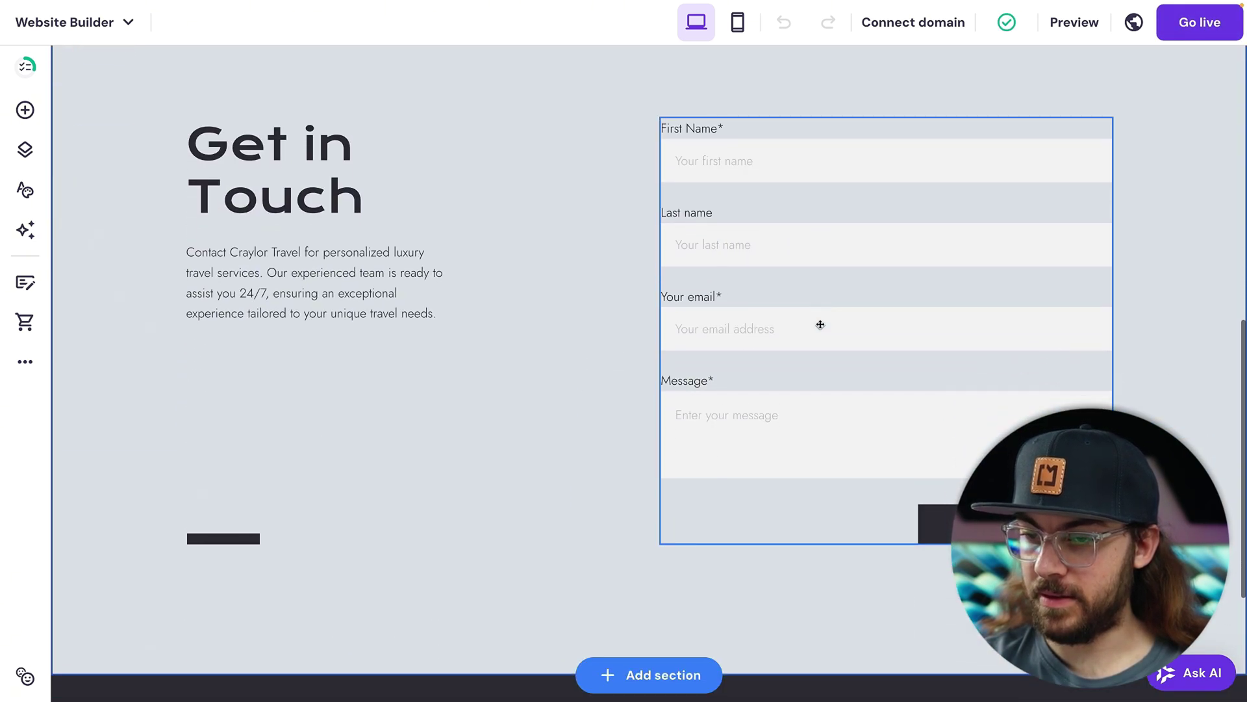
pyautogui.click(213, 527)
pyautogui.click(243, 448)
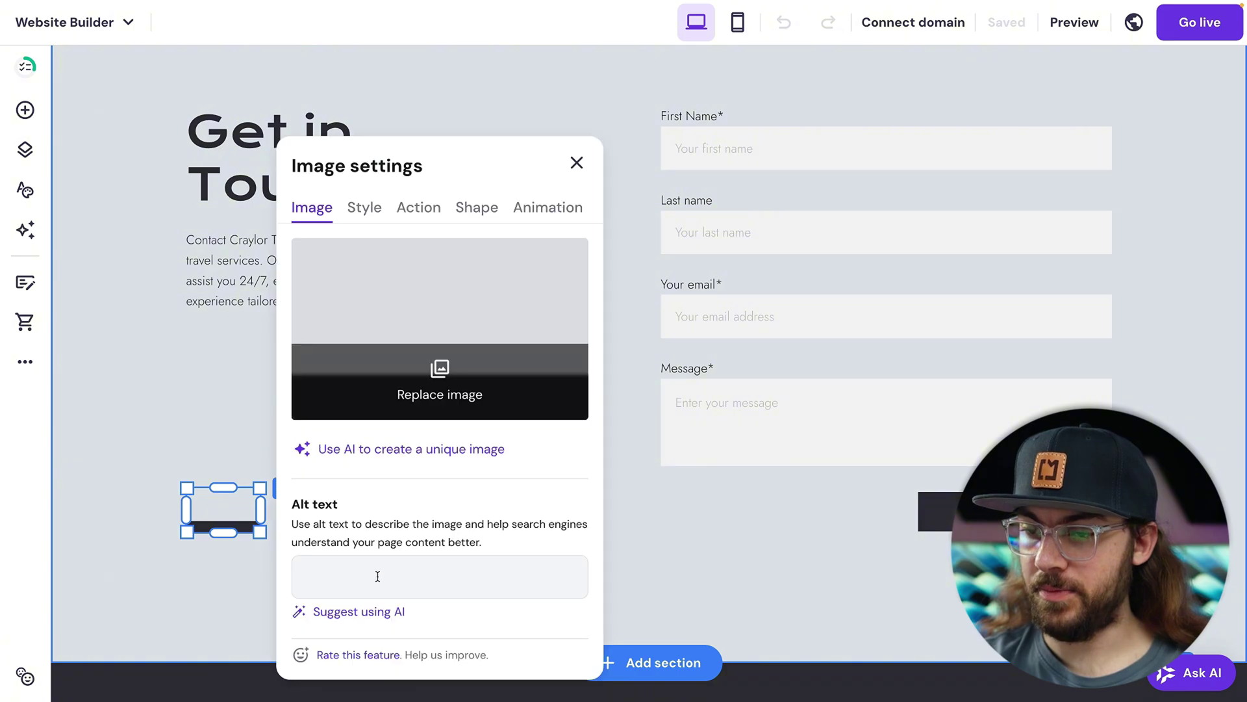
pyautogui.click(377, 577)
pyautogui.write('Horizontal Line')
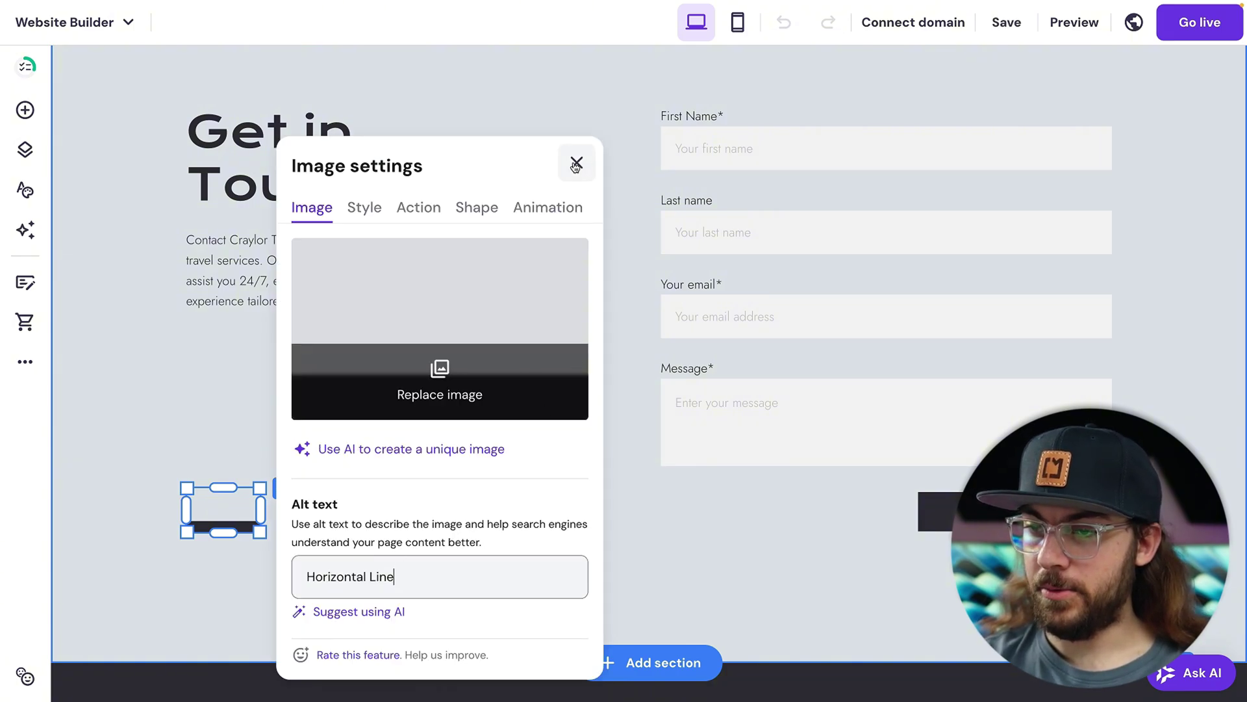
pyautogui.click(577, 163)
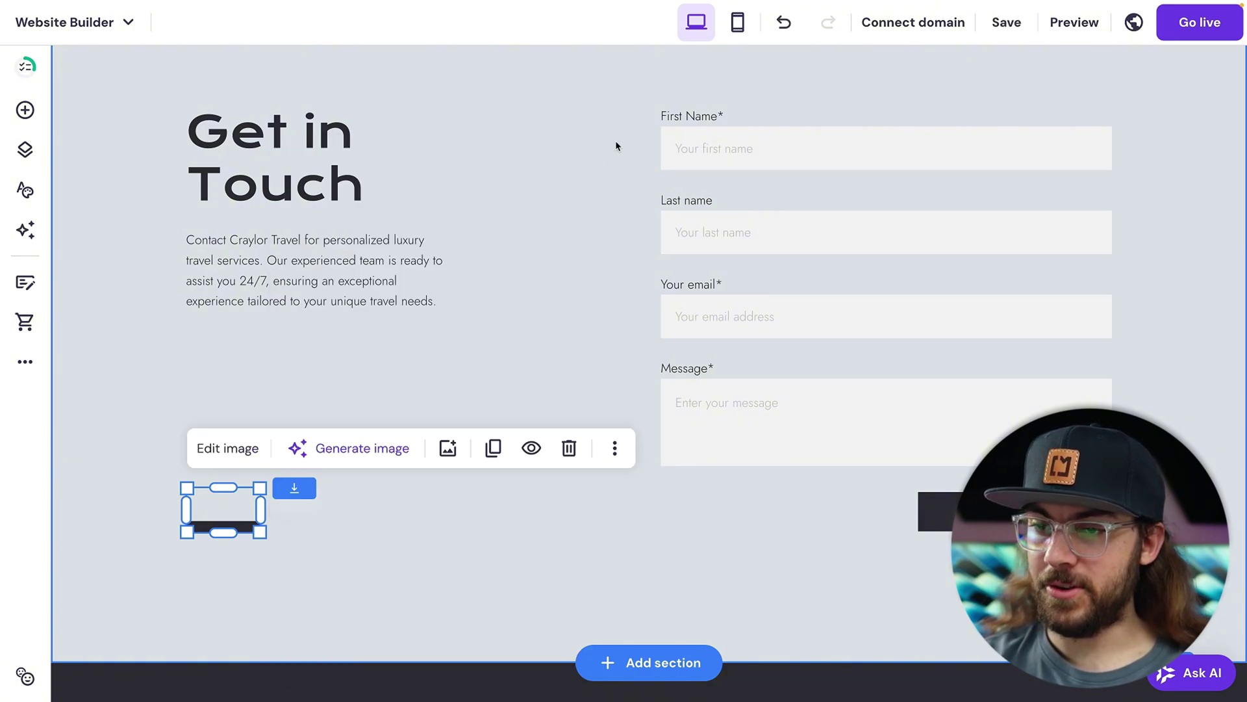
# Step: Recheck the Contact page's SEO settings, read the advice on H1 headings and close the settings
pyautogui.scroll(10, 615, 140)
pyautogui.click(24, 361)
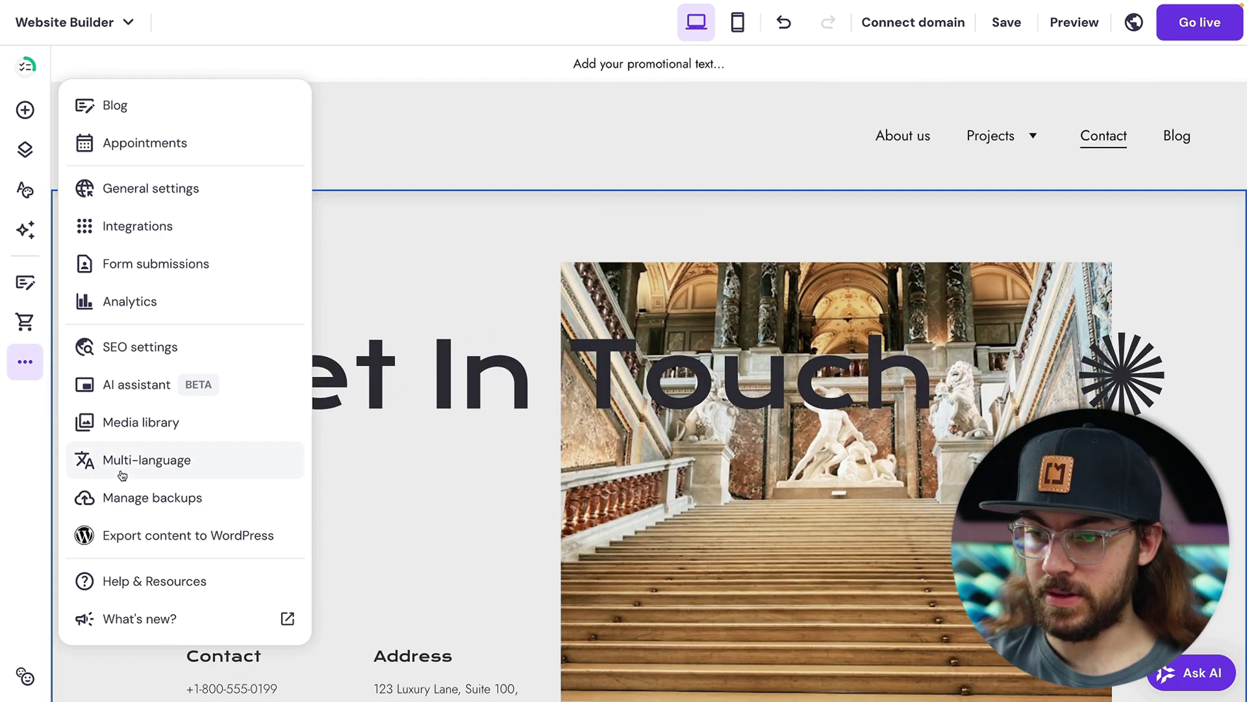
pyautogui.click(175, 354)
pyautogui.scroll(-10, 466, 459)
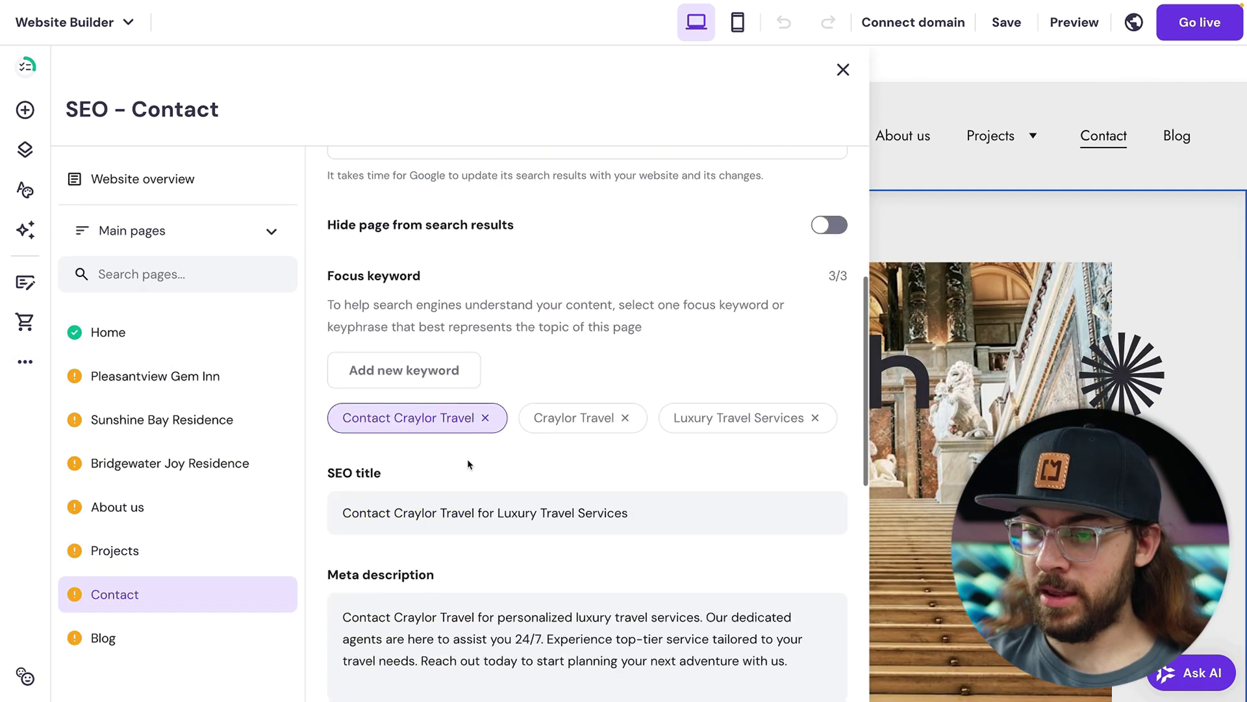
pyautogui.scroll(5, 467, 459)
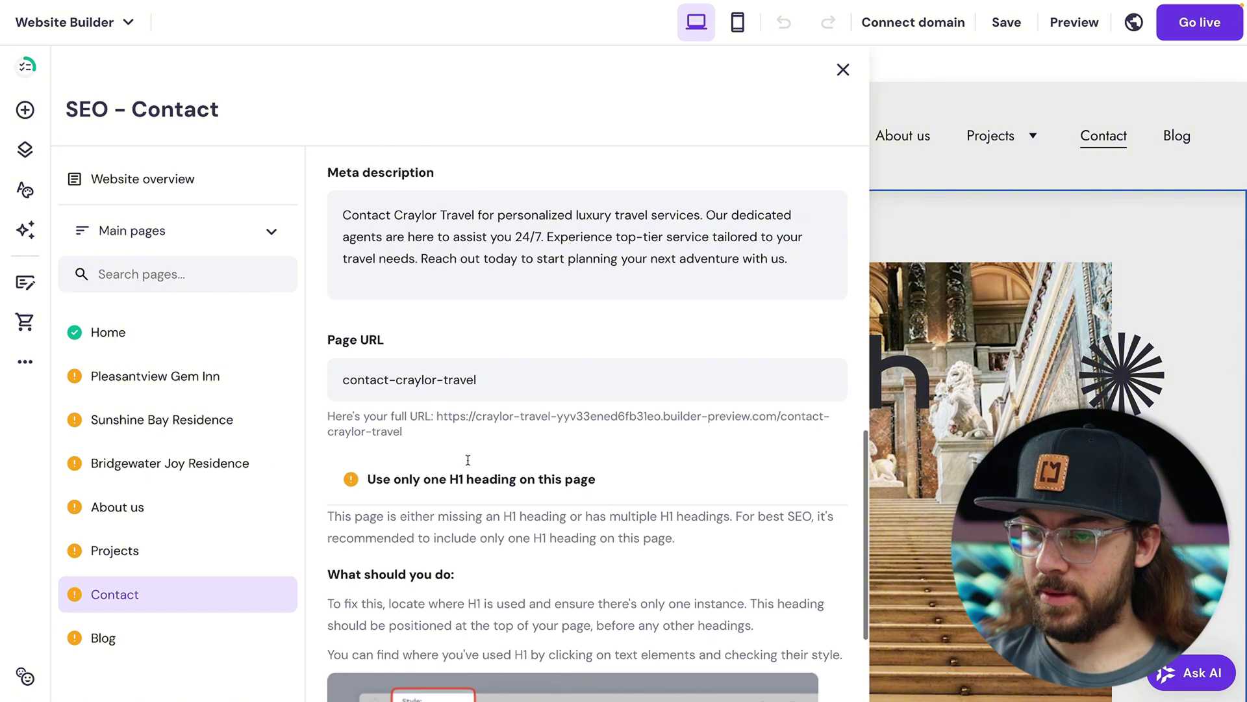
pyautogui.scroll(-5, 467, 461)
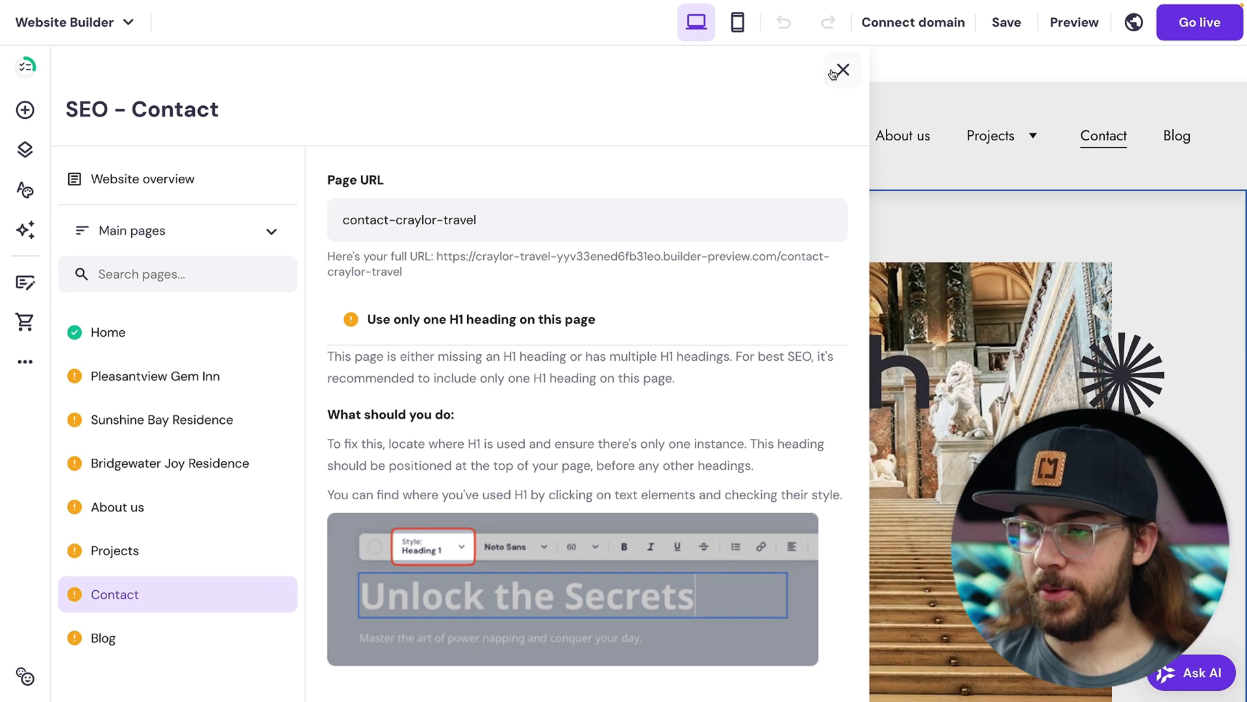
pyautogui.click(834, 74)
# Step: Change the text style of the large "Get In Touch" heading over the staircase image to Heading 1
pyautogui.scroll(-2, 697, 378)
pyautogui.scroll(-4, 696, 380)
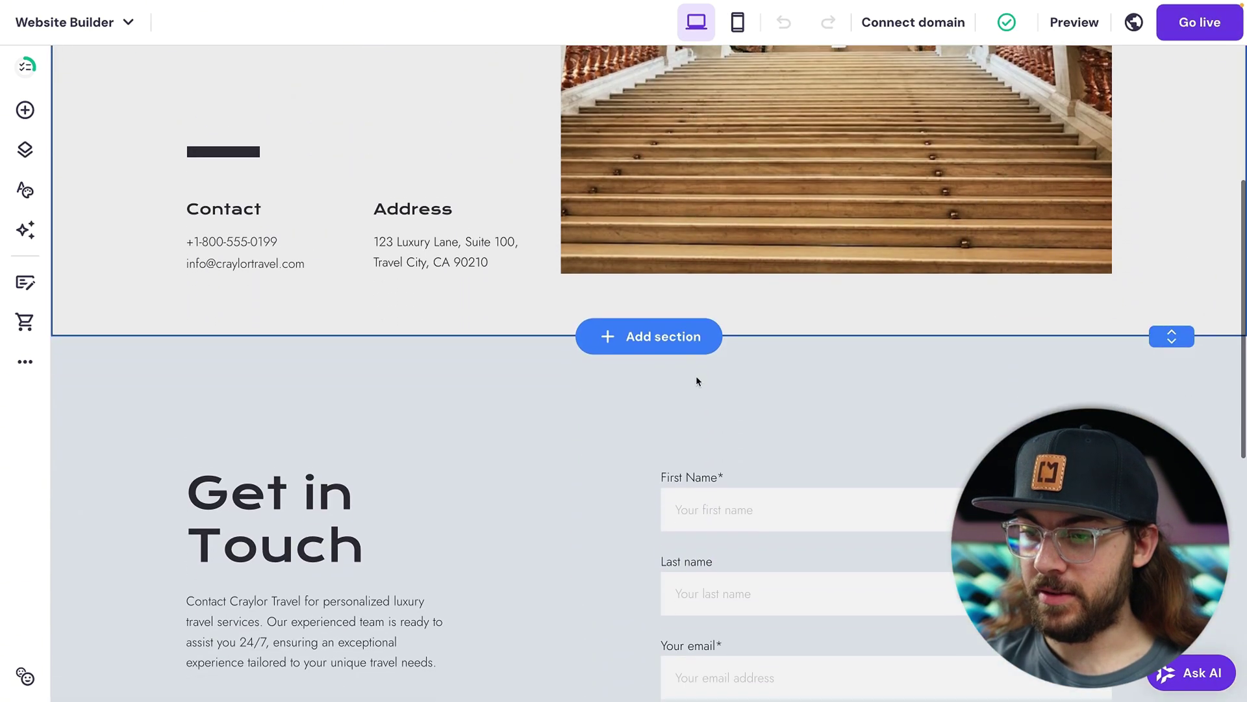
pyautogui.scroll(3, 696, 380)
pyautogui.click(740, 156)
pyautogui.click(740, 157)
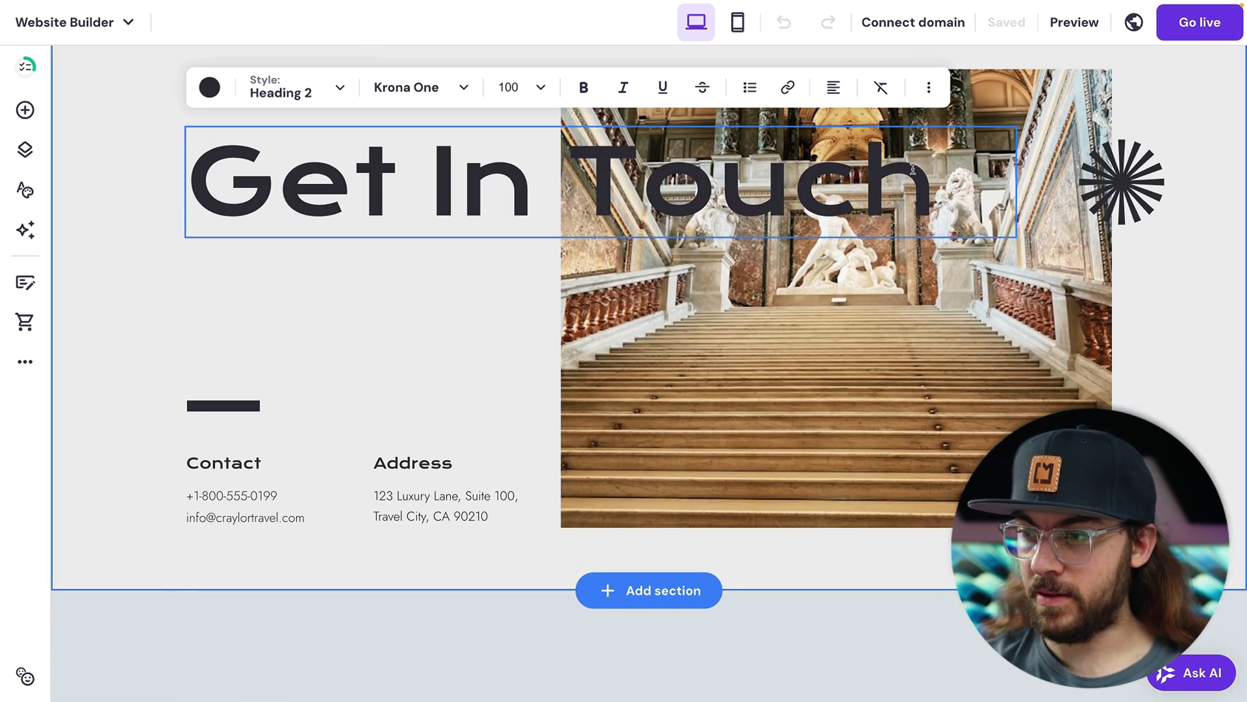
pyautogui.moveTo(913, 169)
pyautogui.mouseDown()
pyautogui.moveTo(238, 164)
pyautogui.moveTo(936, 170)
pyautogui.mouseUp()
pyautogui.click(311, 88)
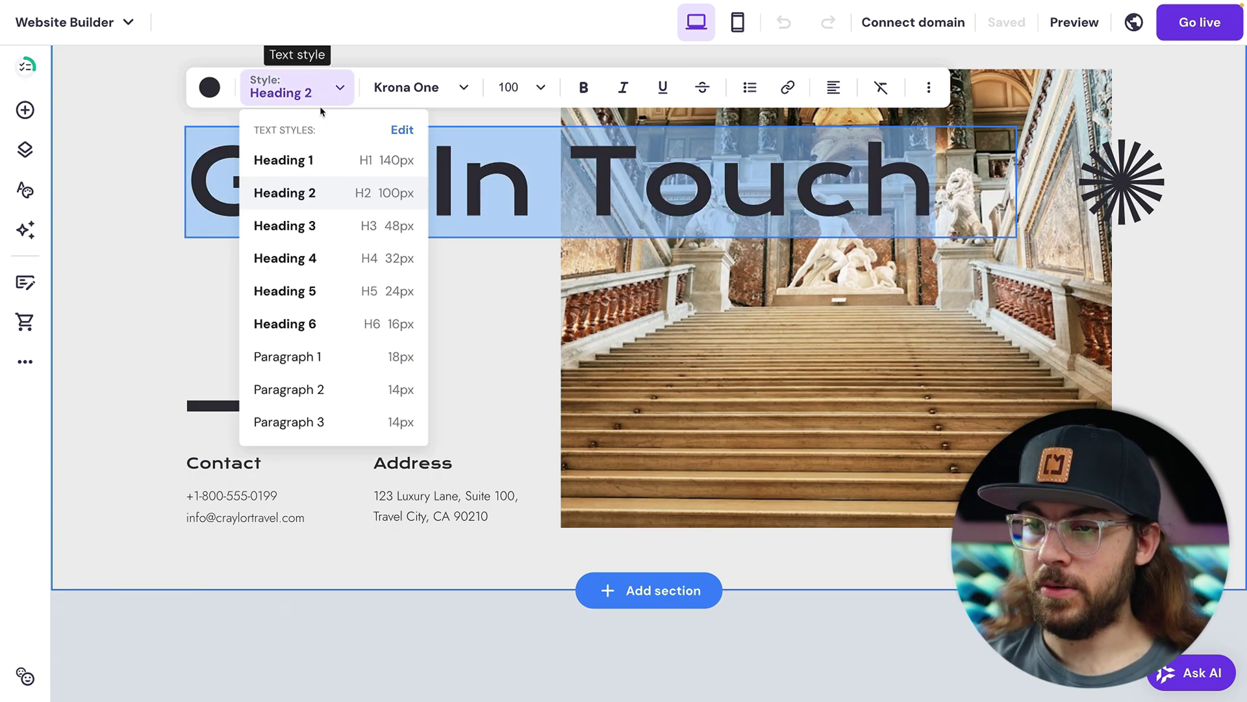
pyautogui.click(315, 156)
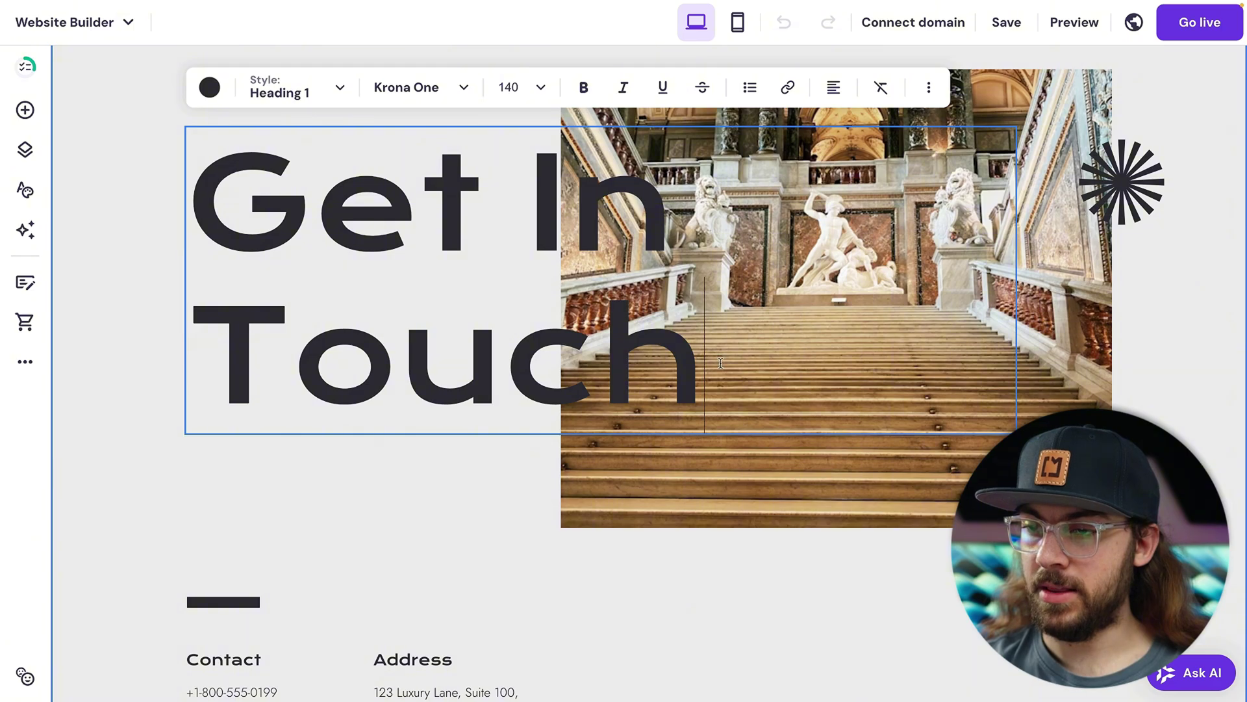
# Step: Set the font size of the "Get In Touch" heading over the staircase image to 72
pyautogui.moveTo(669, 313); pyautogui.dragTo(309, 123)
pyautogui.click(494, 91)
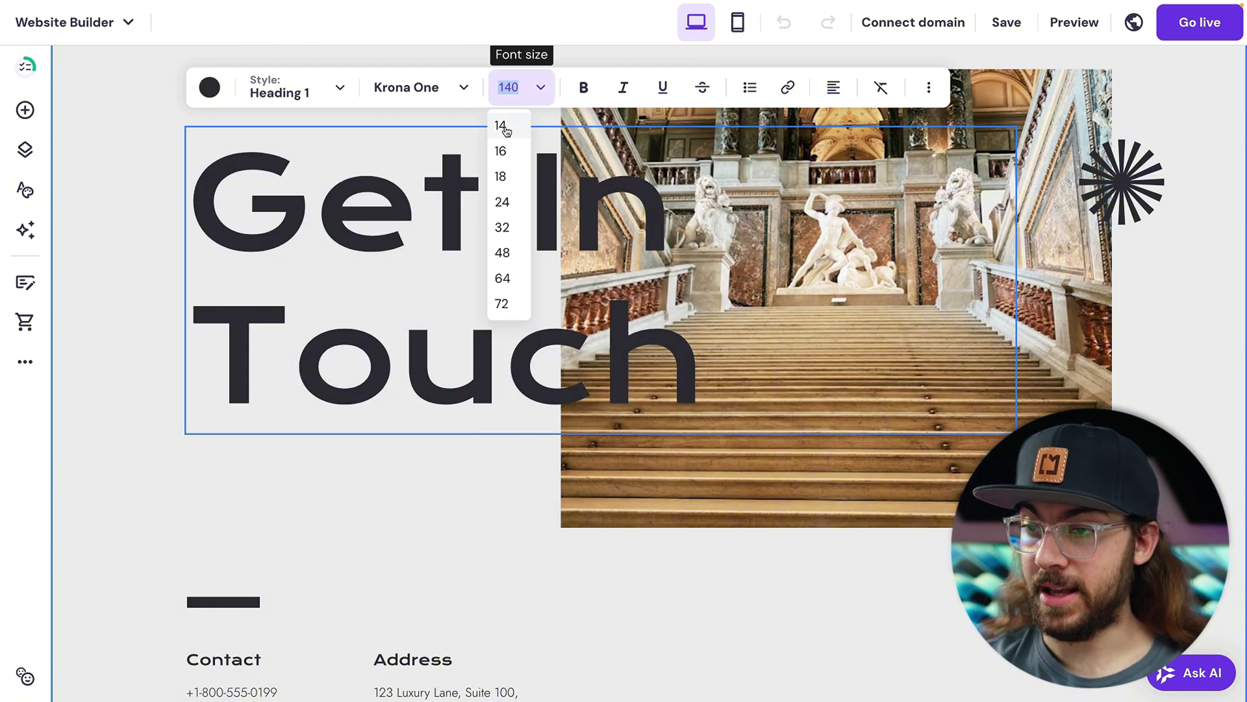
pyautogui.scroll(-2, 512, 250)
pyautogui.scroll(2, 512, 250)
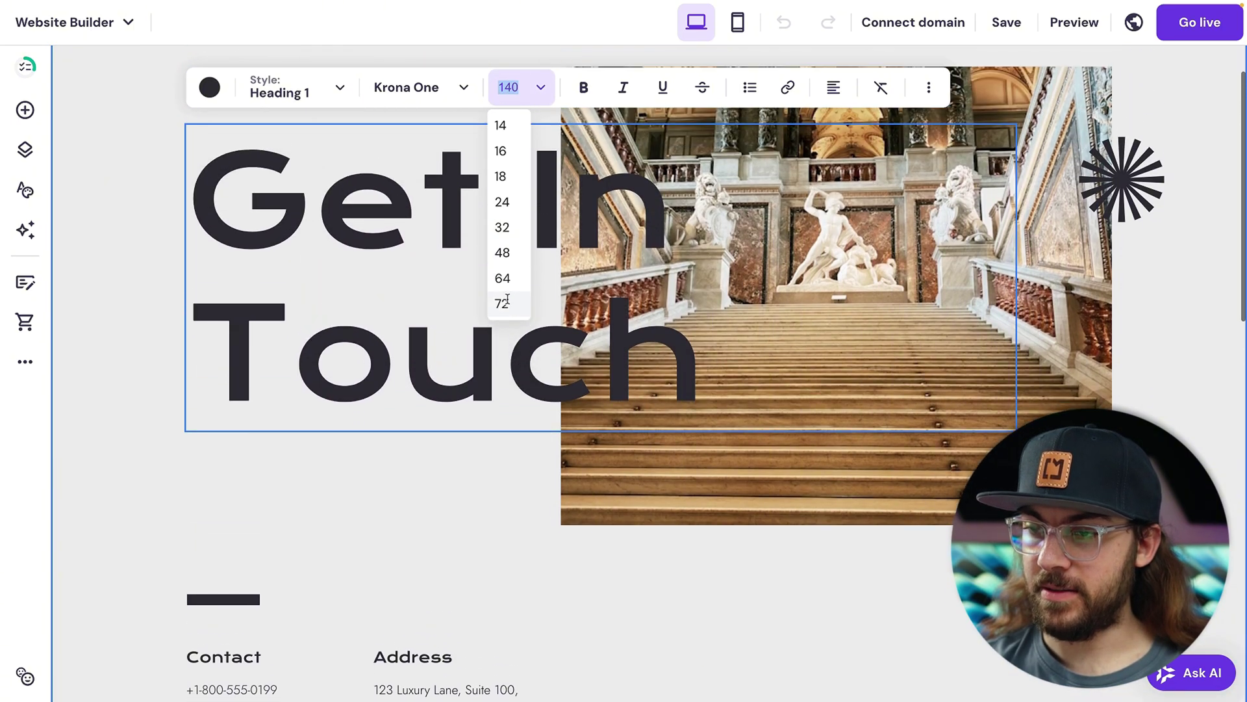
pyautogui.click(506, 319)
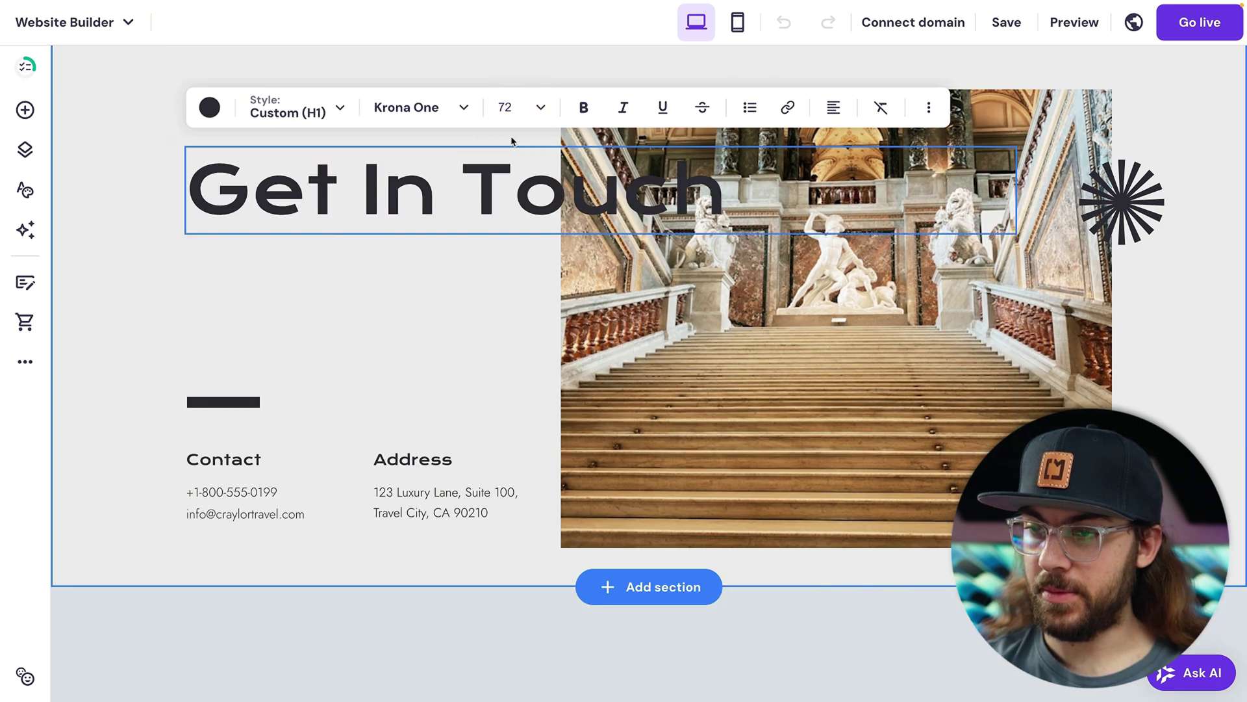
# Step: Set the font size of the "Get In Touch" heading over the staircase image to 140
pyautogui.click(506, 107)
pyautogui.write('140')
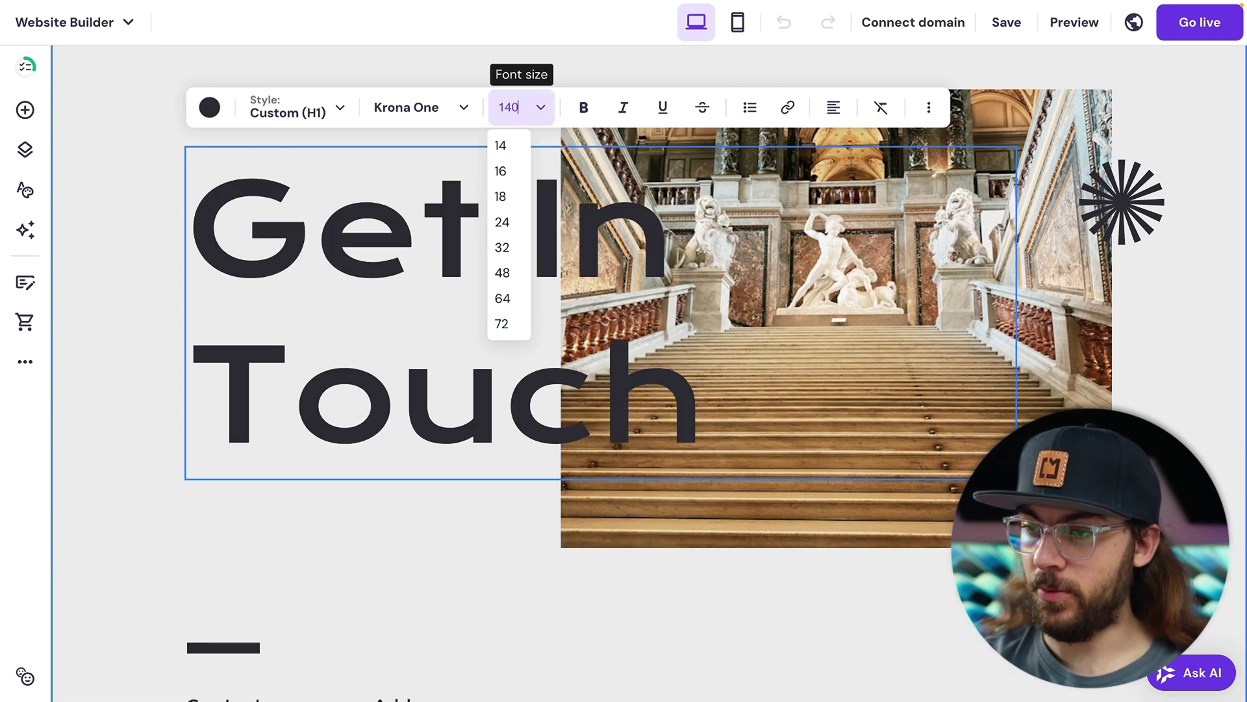
pyautogui.press('Return')
# Step: Open the text of the "Get in Touch" heading beside the contact form to check it, then close it without edits
pyautogui.scroll(-8, 487, 338)
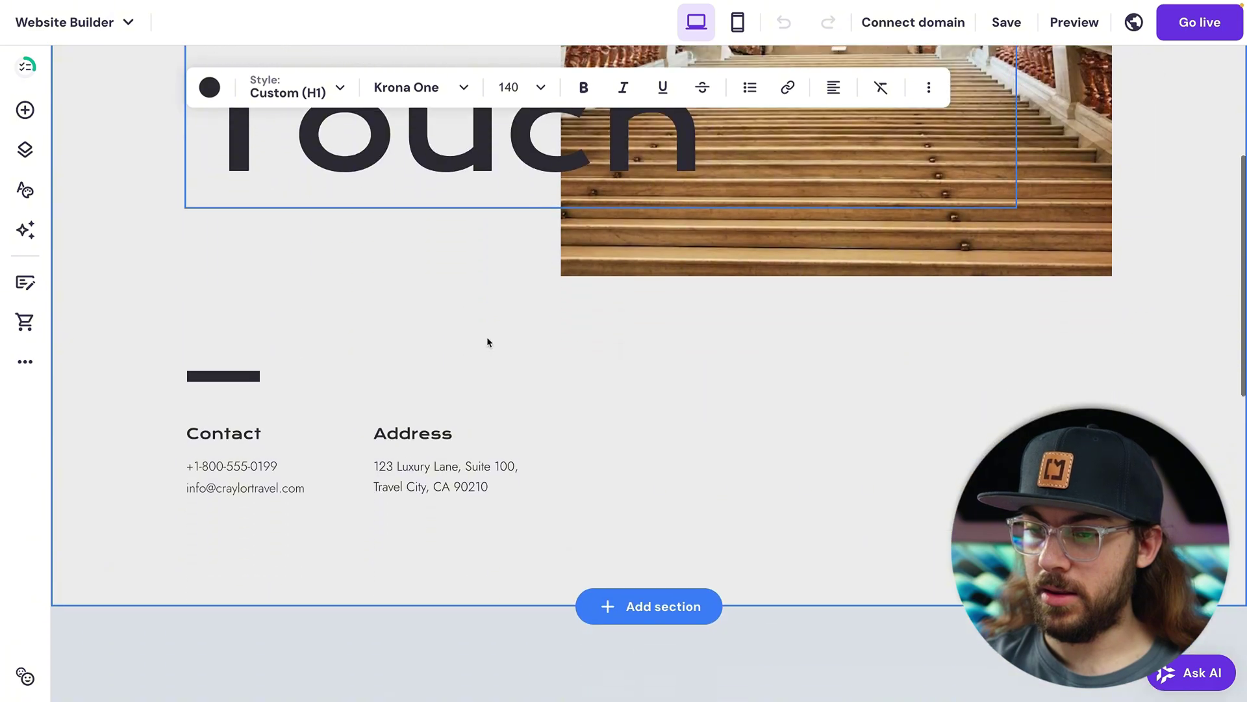
pyautogui.scroll(-2, 488, 338)
pyautogui.click(273, 436)
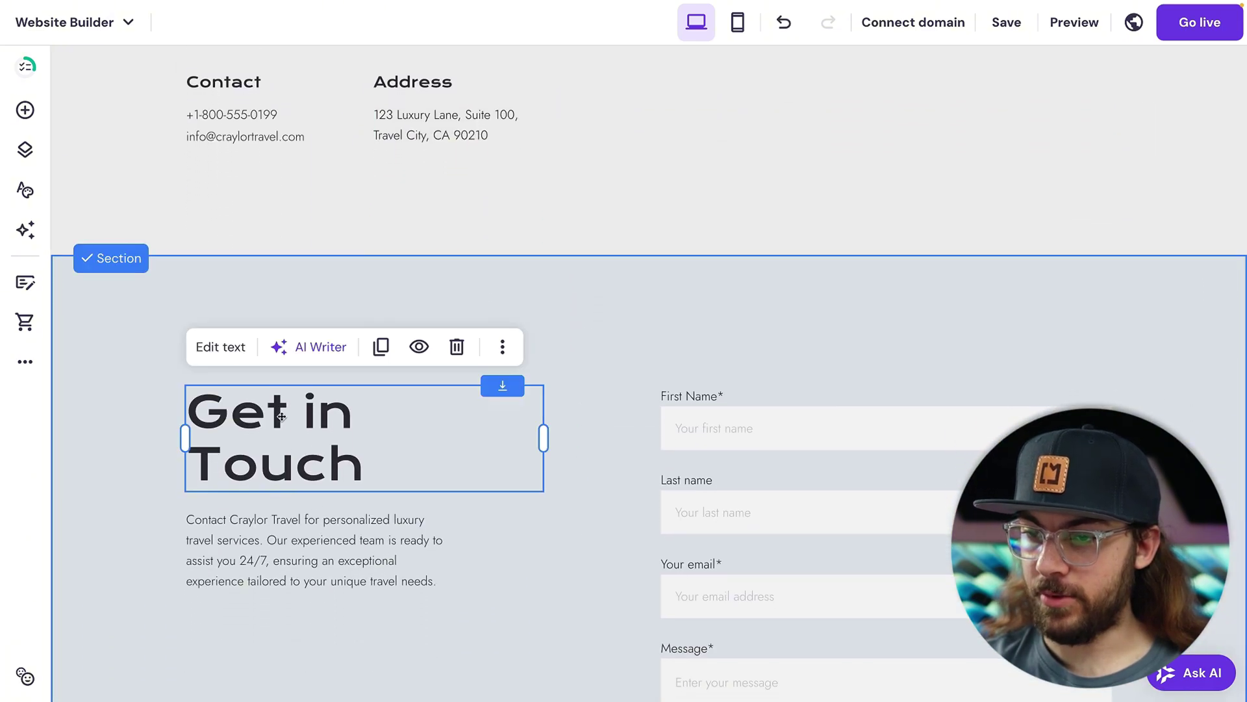
pyautogui.click(215, 345)
pyautogui.press('Escape')
pyautogui.scroll(-4, 382, 275)
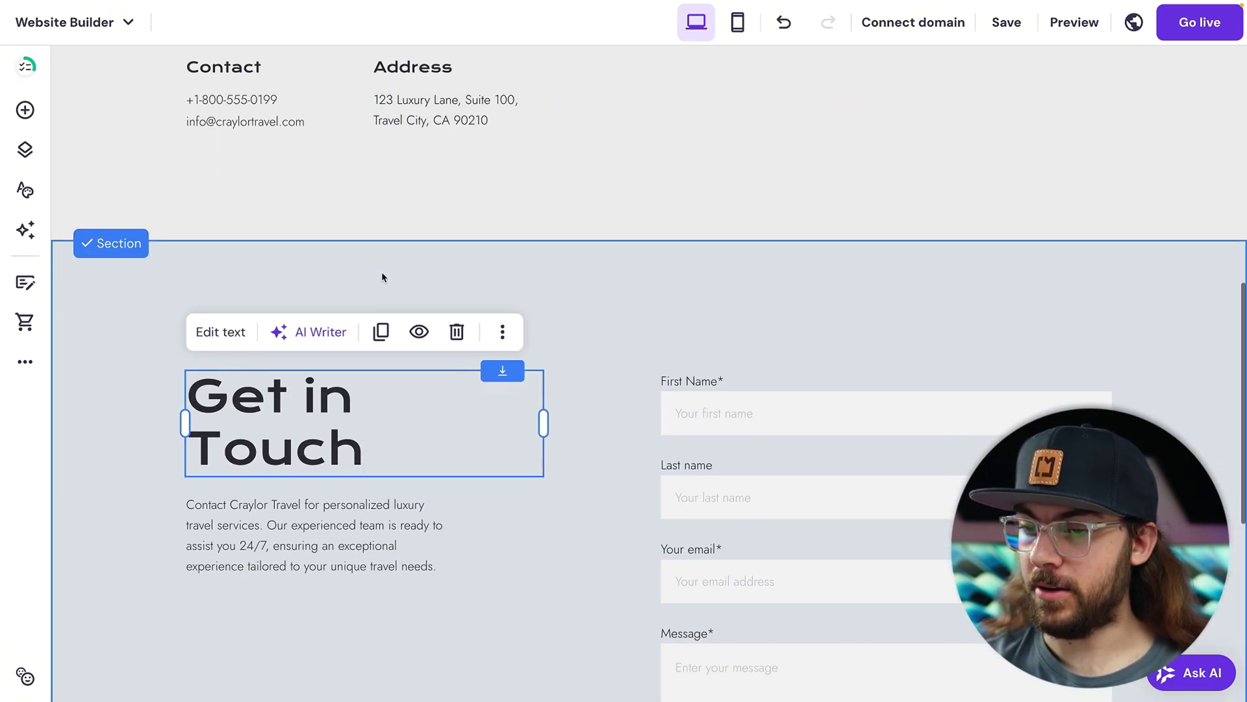
# Step: Review the Contact page's SEO settings, including its keywords, SEO title, meta description and URL, and close them
pyautogui.click(25, 361)
pyautogui.click(120, 346)
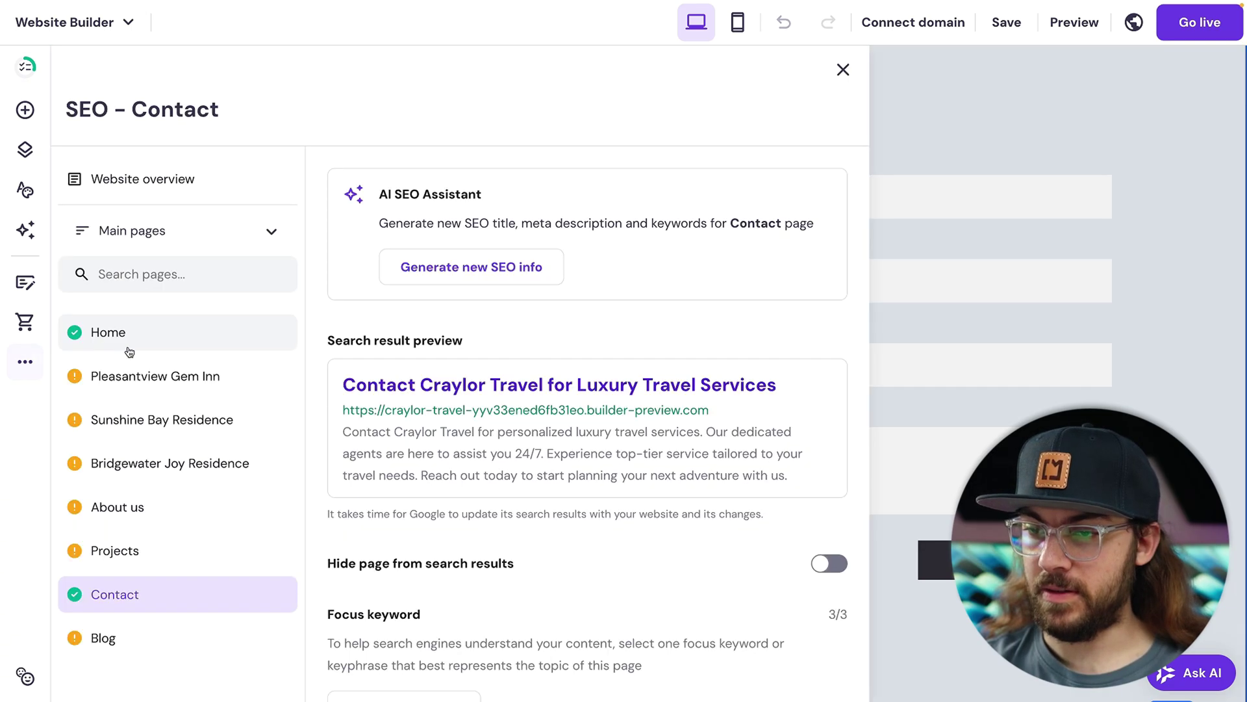
pyautogui.scroll(-8, 435, 478)
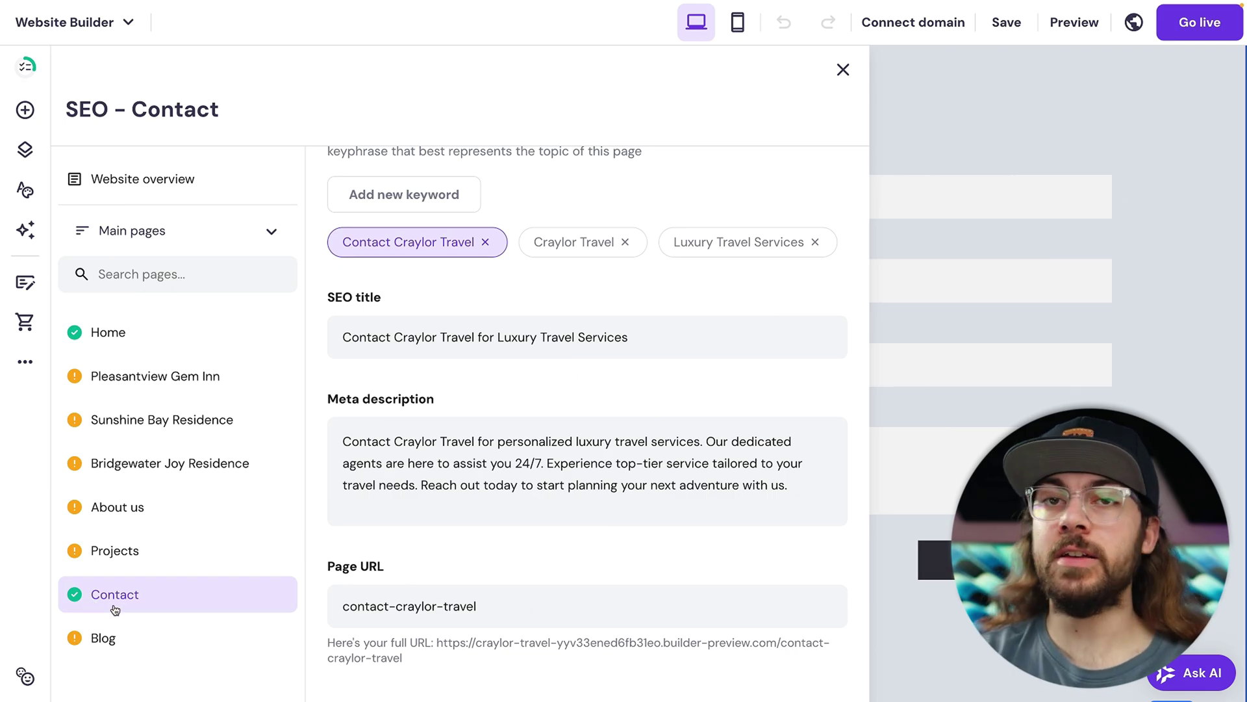
pyautogui.press('Escape')
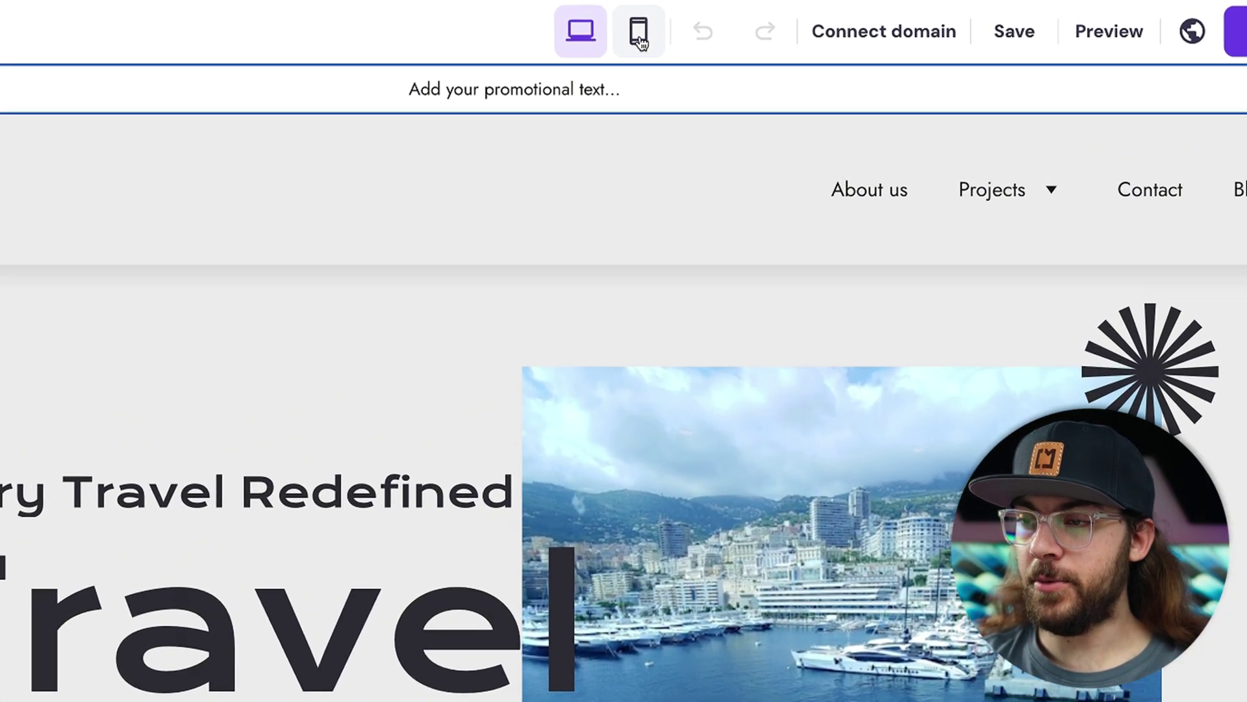
# Step: Switch the home page to the mobile view and review the layout of its hero, testimonial and services sections
pyautogui.click(737, 22)
pyautogui.scroll(-10, 709, 172)
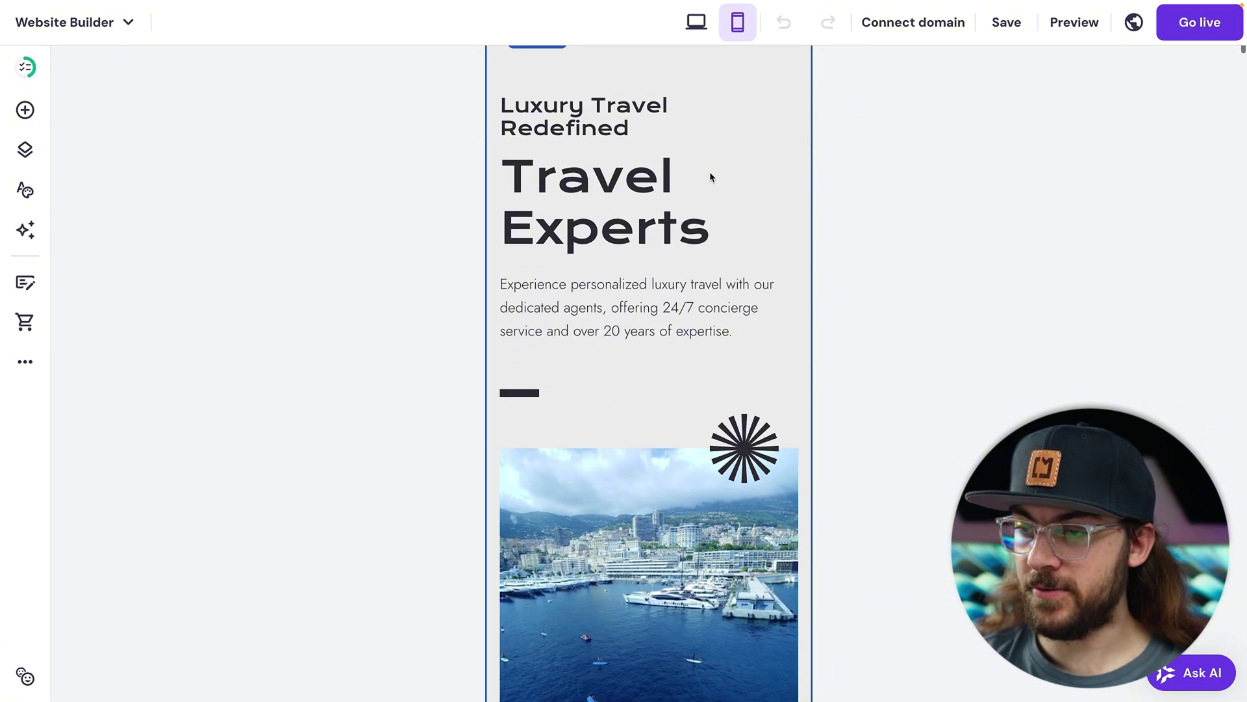
pyautogui.scroll(-10, 711, 173)
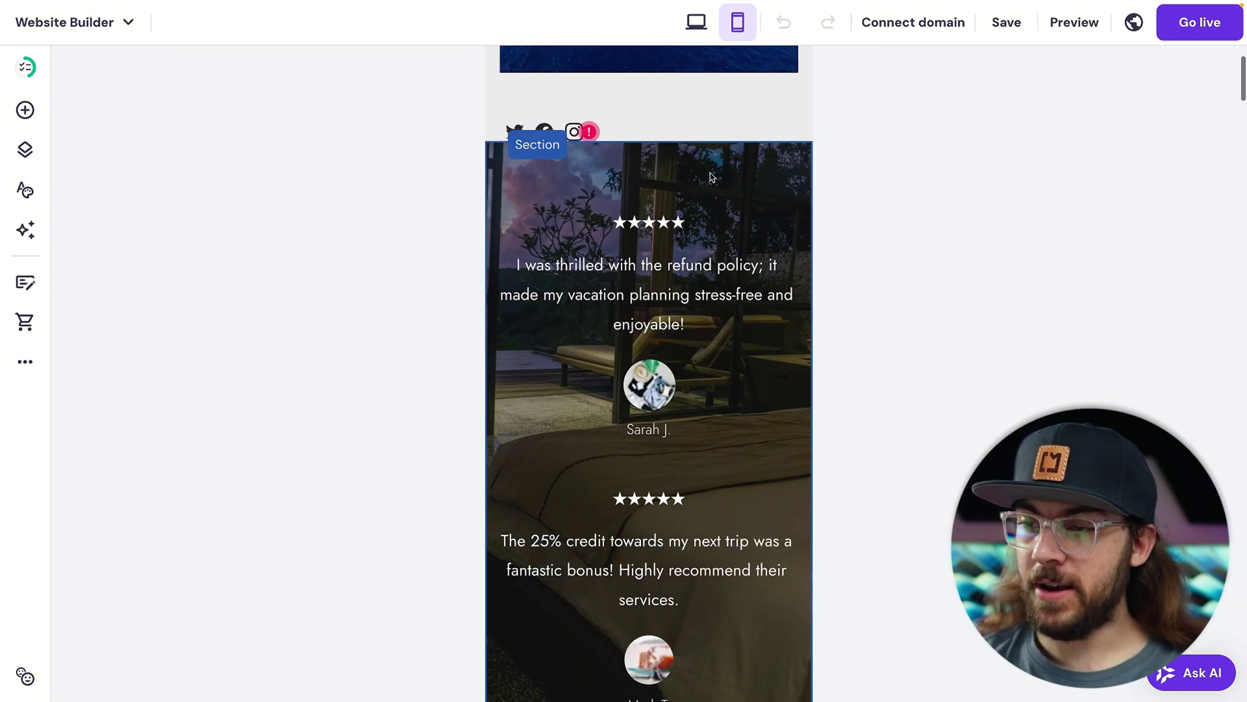
pyautogui.scroll(-2, 710, 176)
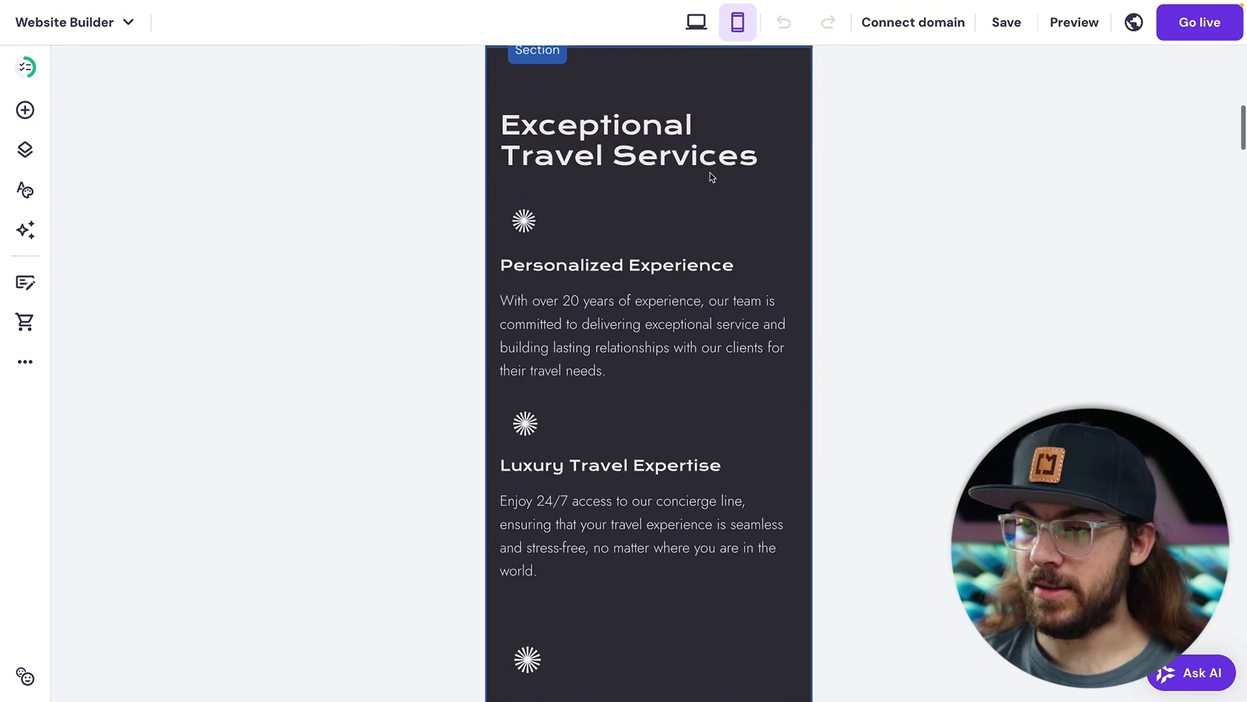
pyautogui.scroll(20, 711, 174)
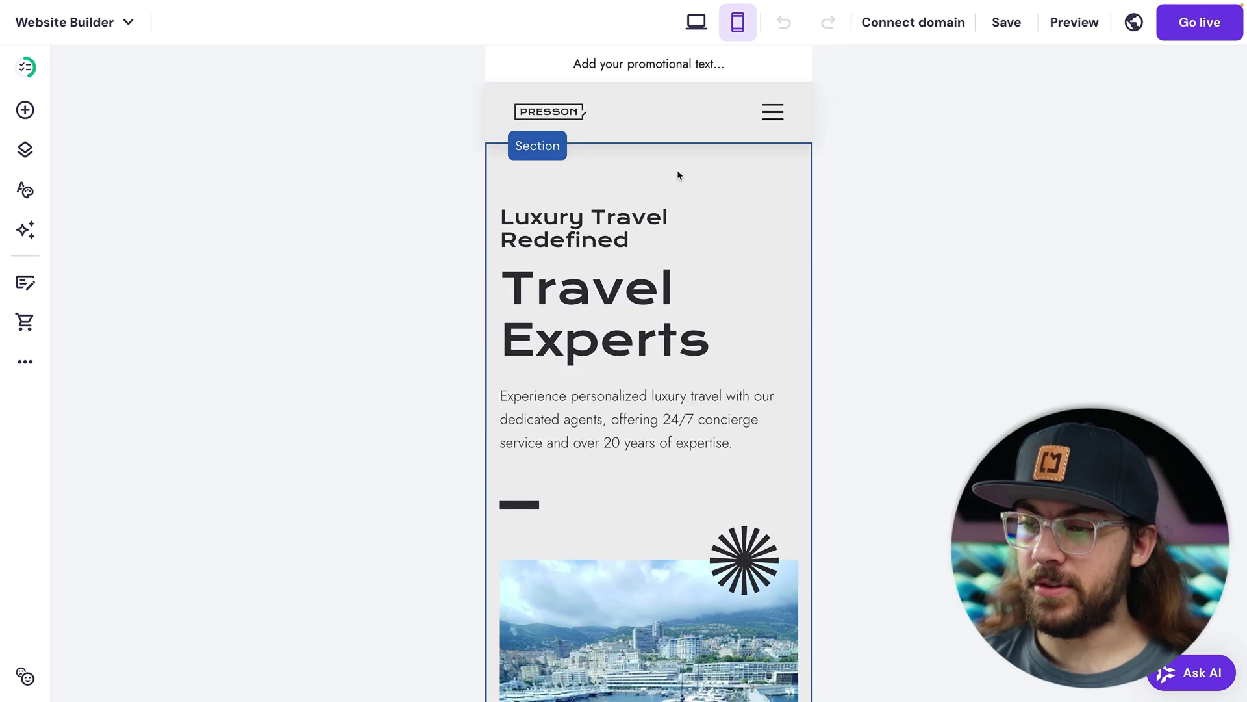
# Step: Apply the automatic layout fix to the mobile hero section and check the rearranged elements
pyautogui.click(653, 168)
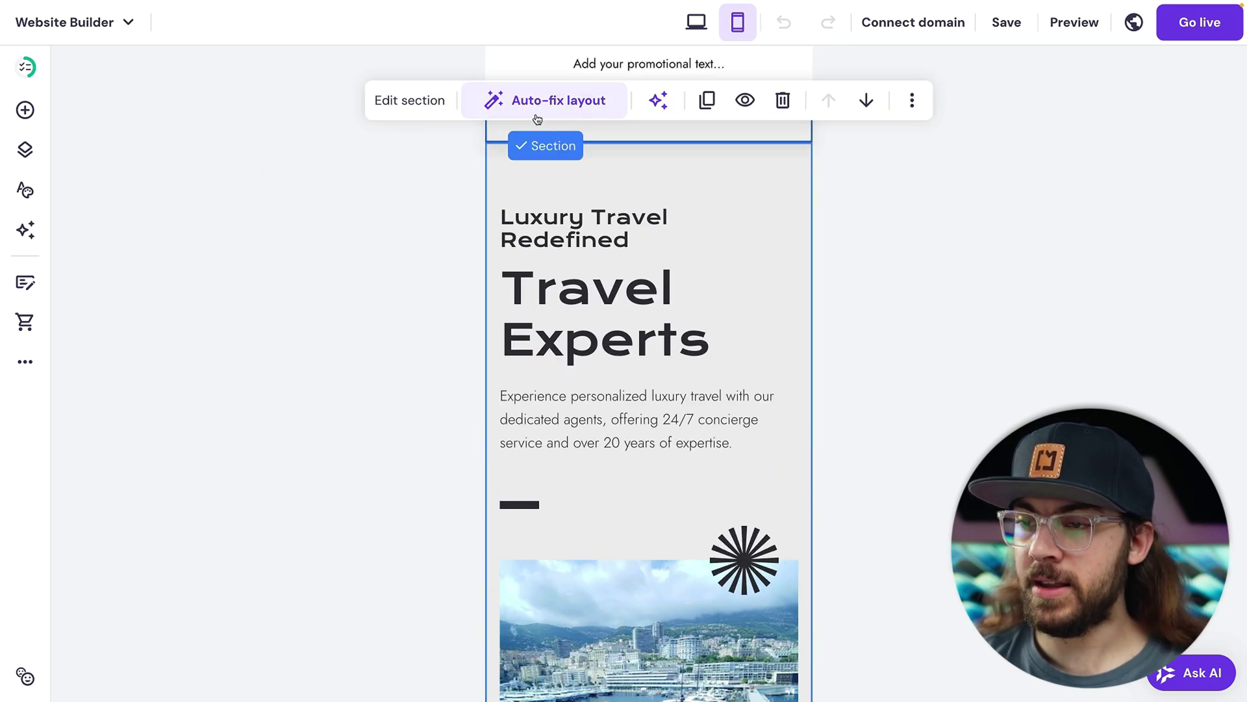
pyautogui.click(556, 103)
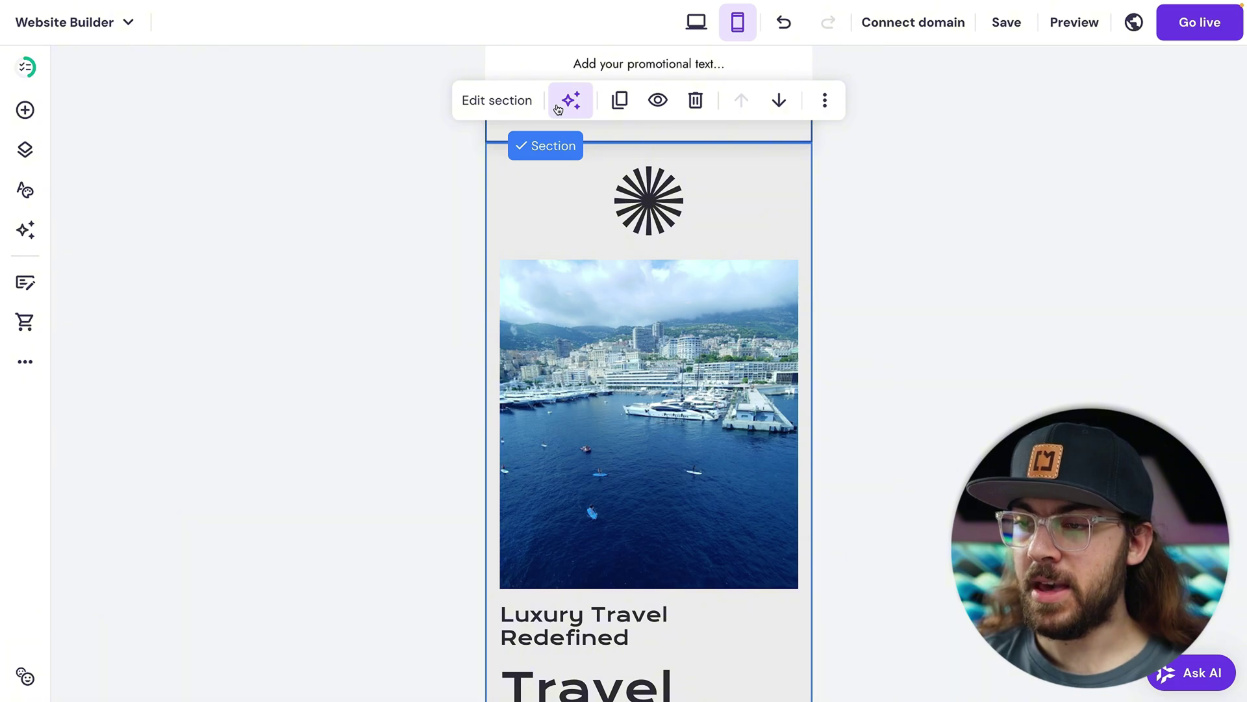
pyautogui.scroll(-5, 608, 212)
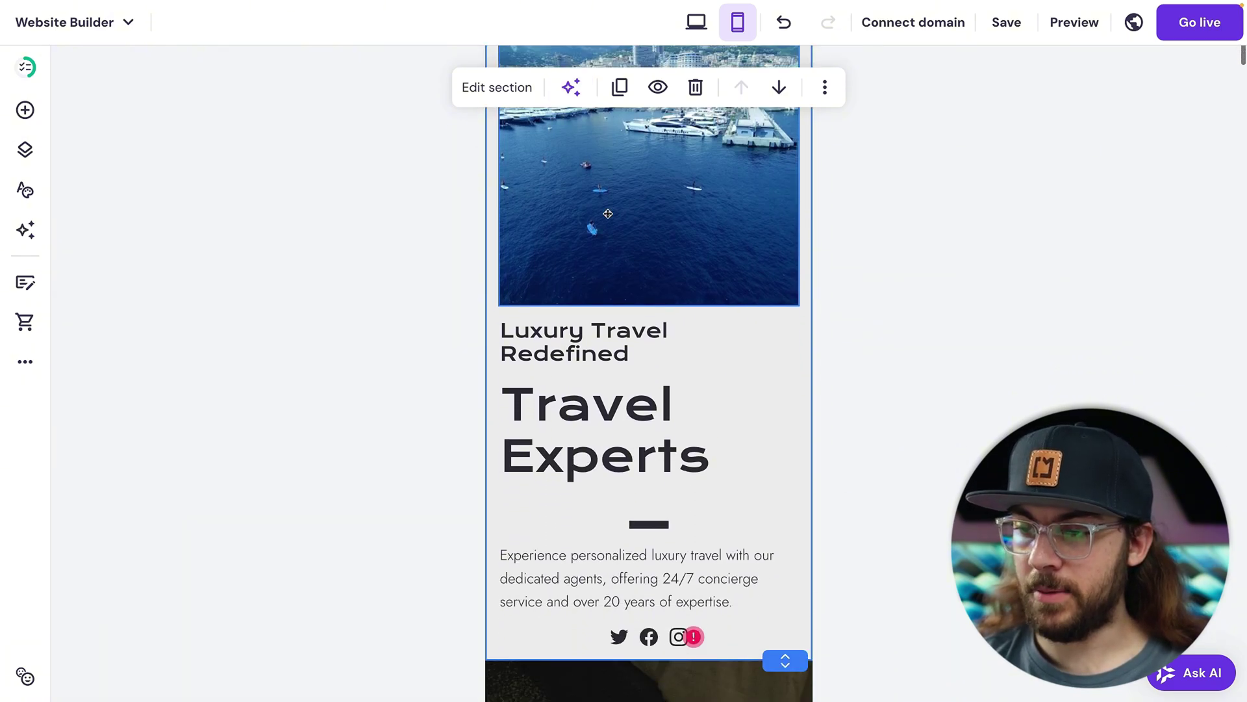
pyautogui.scroll(-3, 608, 213)
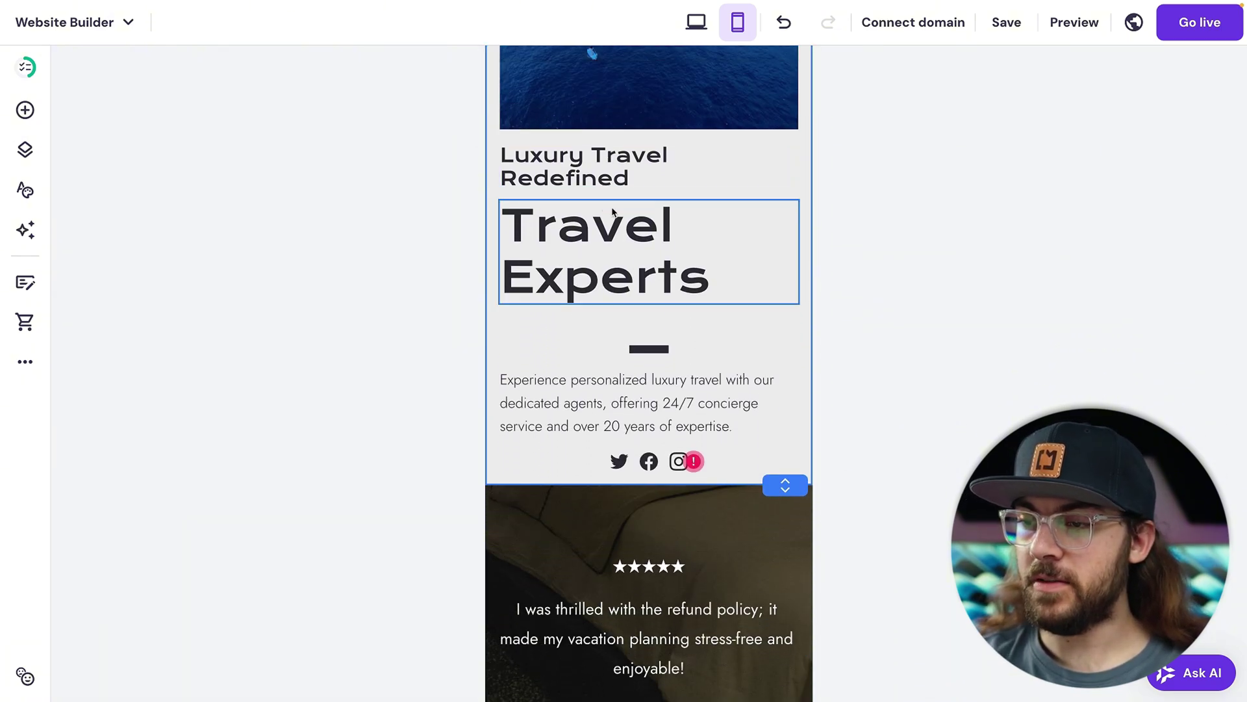
# Step: Move the dark bar slightly up, closer to the "Travel Experts" heading in the mobile hero section
pyautogui.click(612, 212)
pyautogui.click(652, 349)
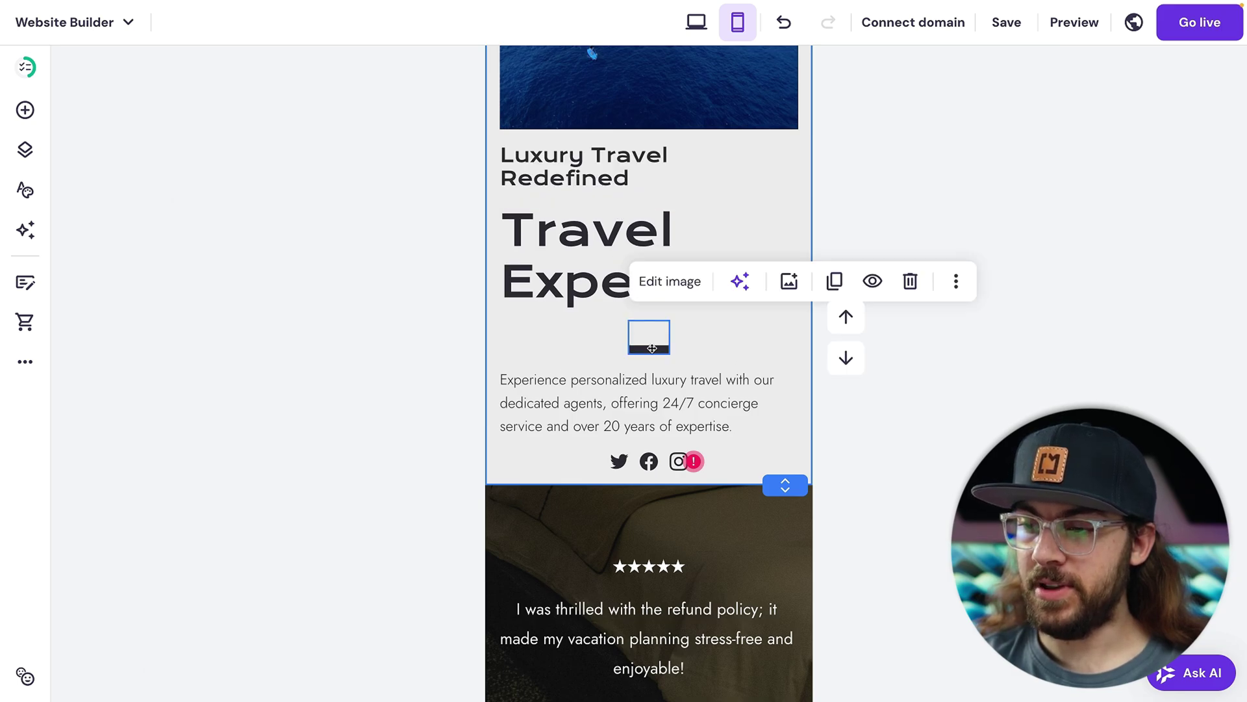
pyautogui.moveTo(652, 349); pyautogui.dragTo(586, 277)
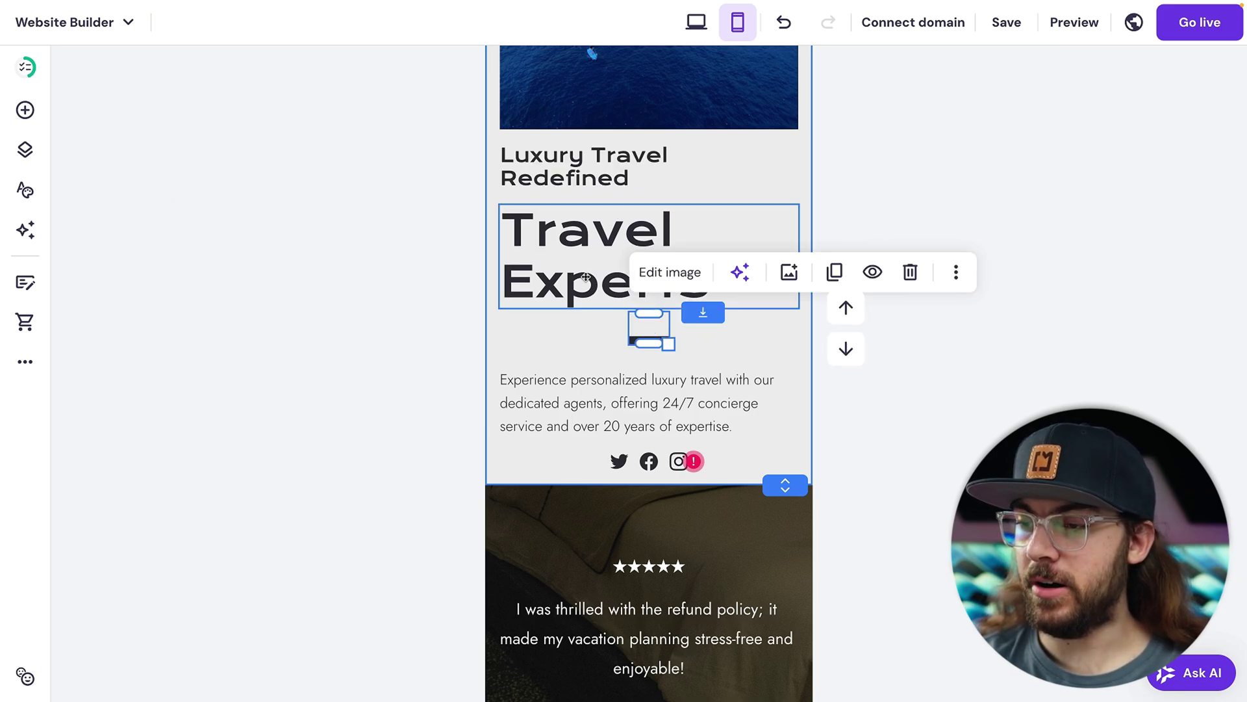
# Step: Hide the starburst image above the harbor photo on mobile while keeping it visible on desktop
pyautogui.scroll(7, 572, 259)
pyautogui.click(564, 203)
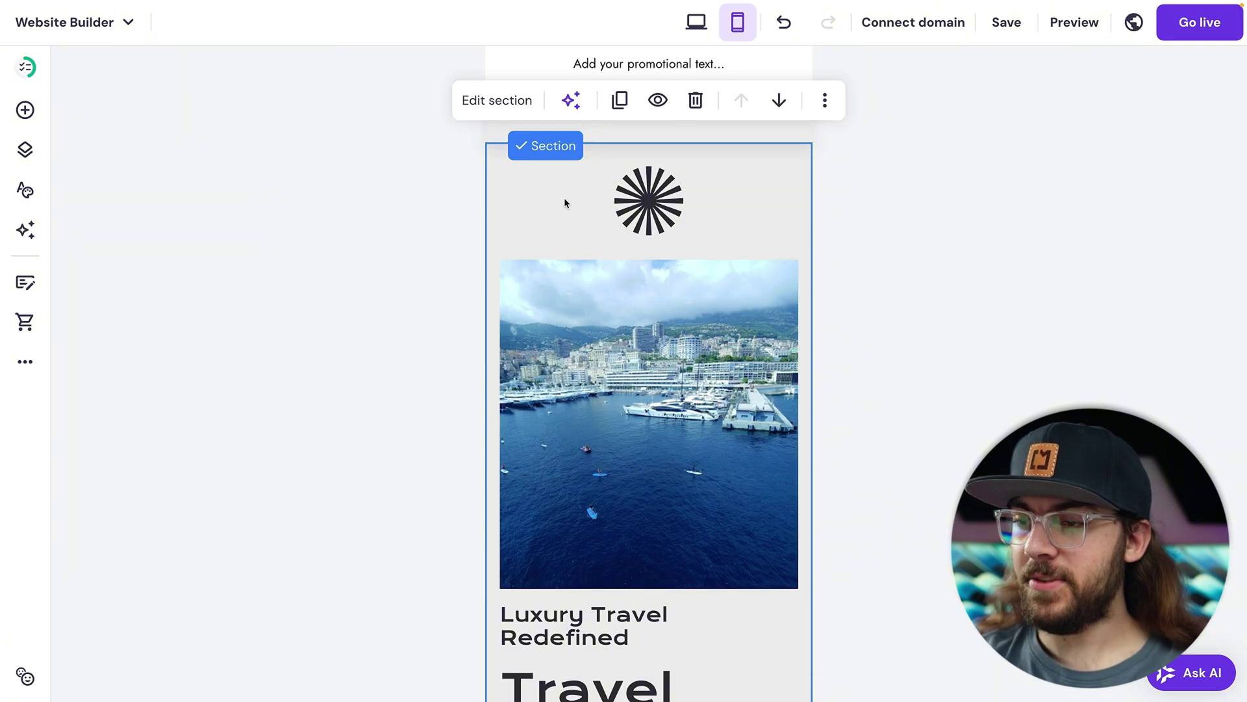
pyautogui.click(652, 202)
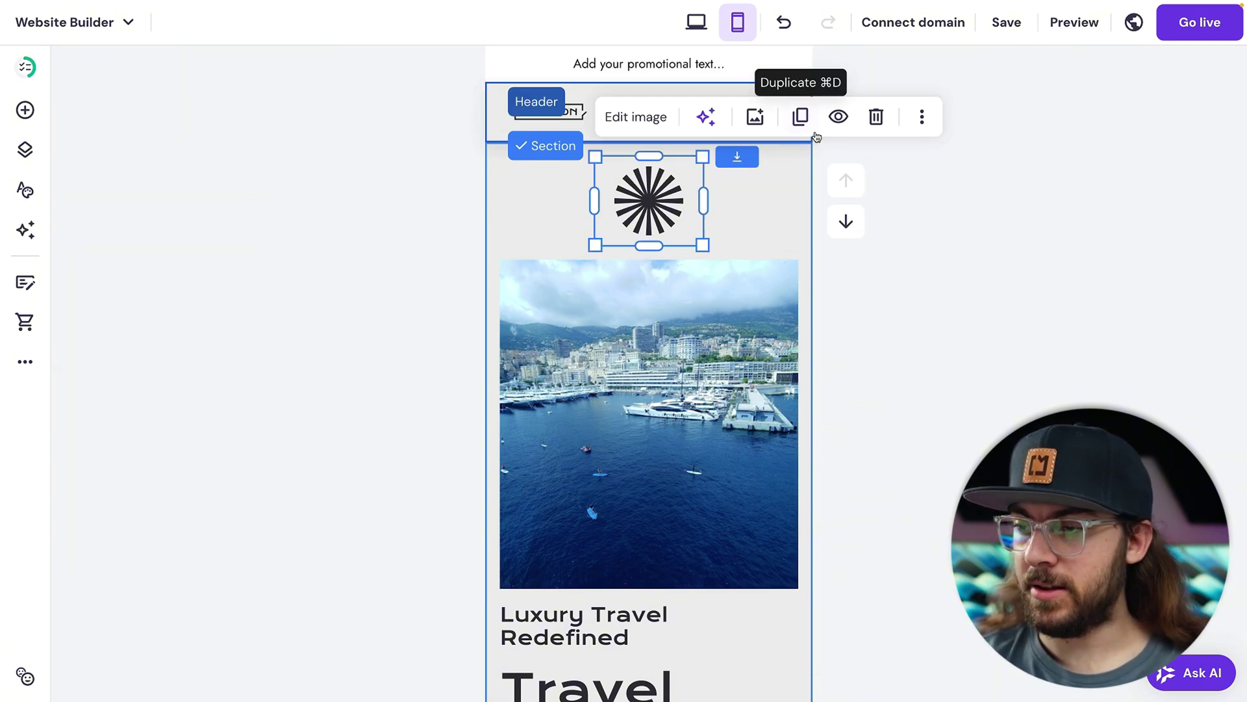
pyautogui.click(841, 122)
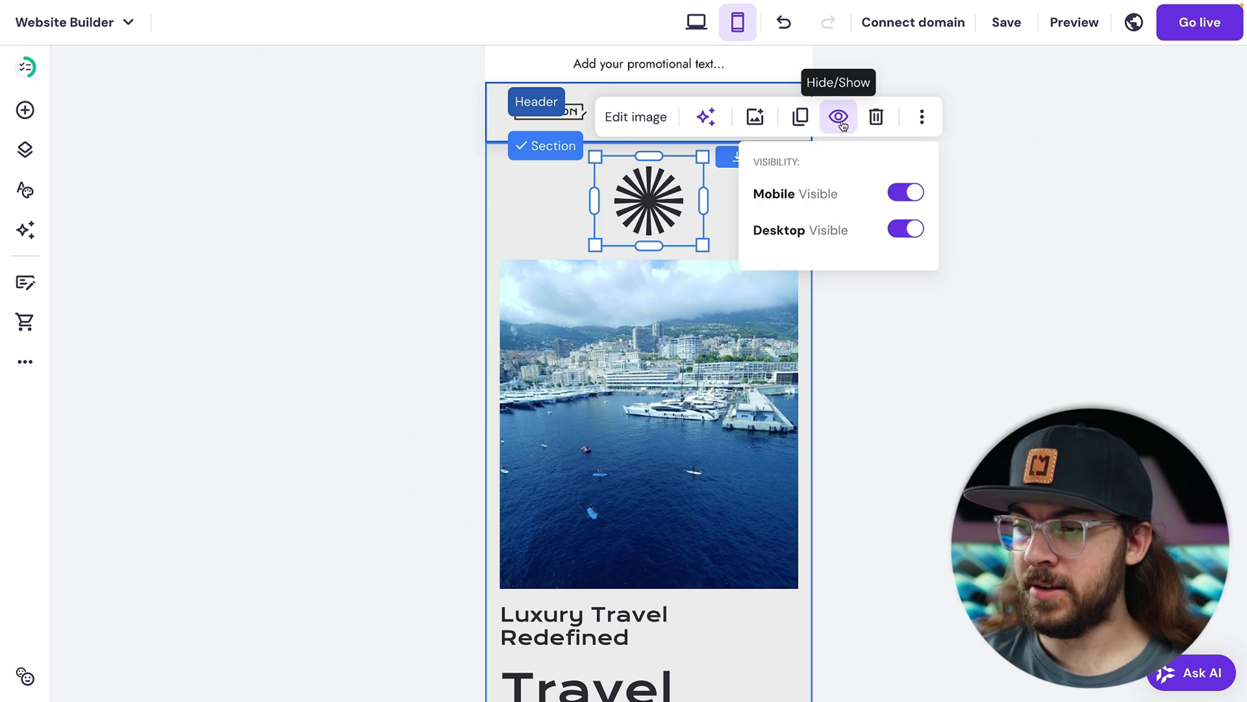
pyautogui.click(905, 193)
pyautogui.click(544, 224)
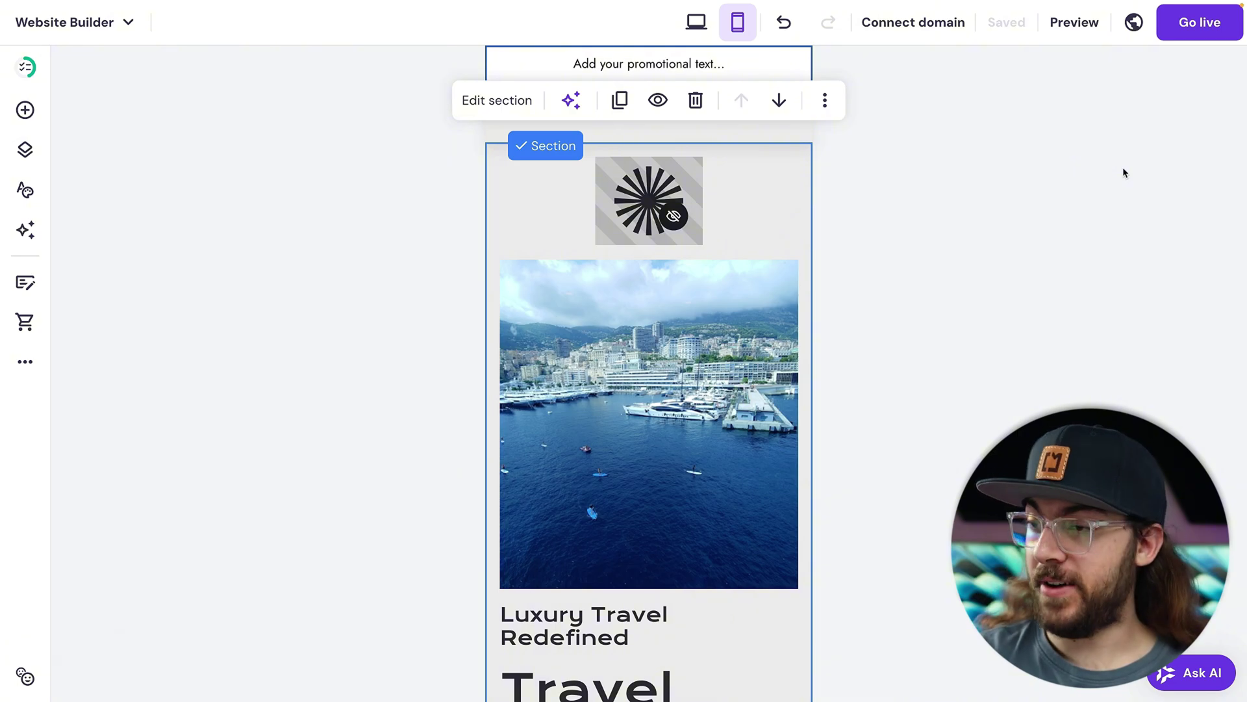
# Step: Connect the domain craylortravel.com to the site and publish the website
pyautogui.moveTo(938, 47)
pyautogui.click(839, 166)
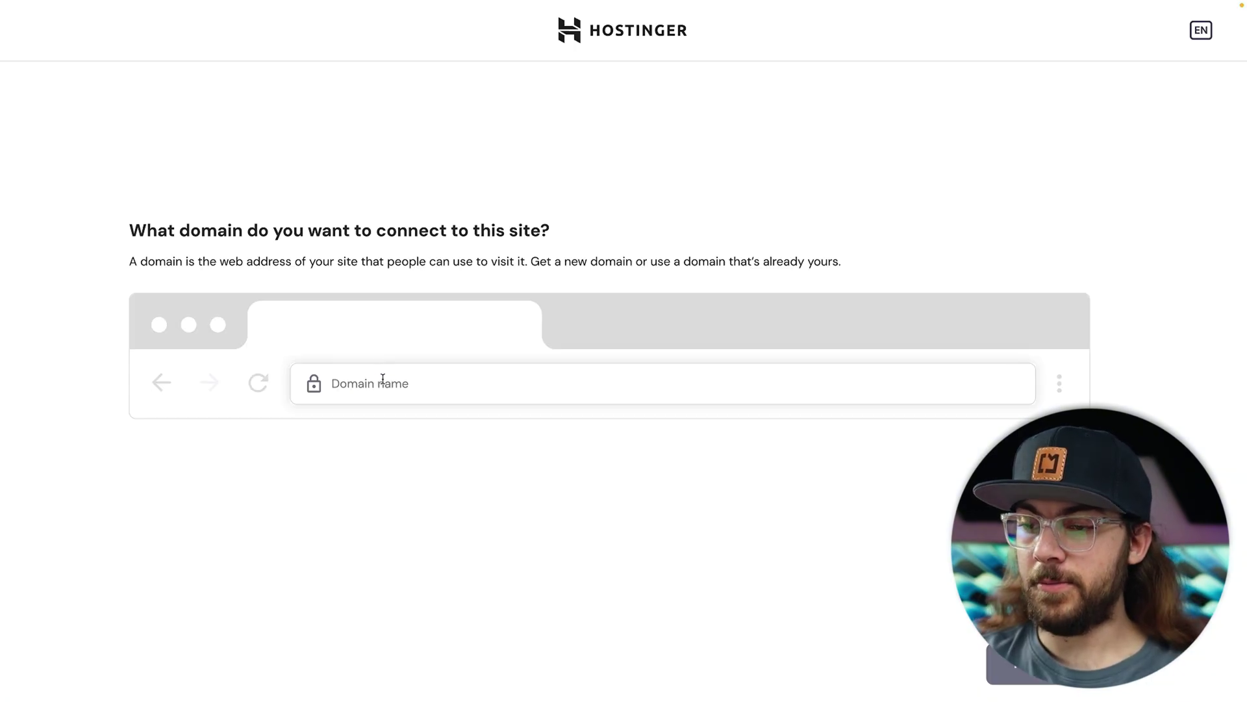
pyautogui.click(382, 380)
pyautogui.write('craylortravel.com')
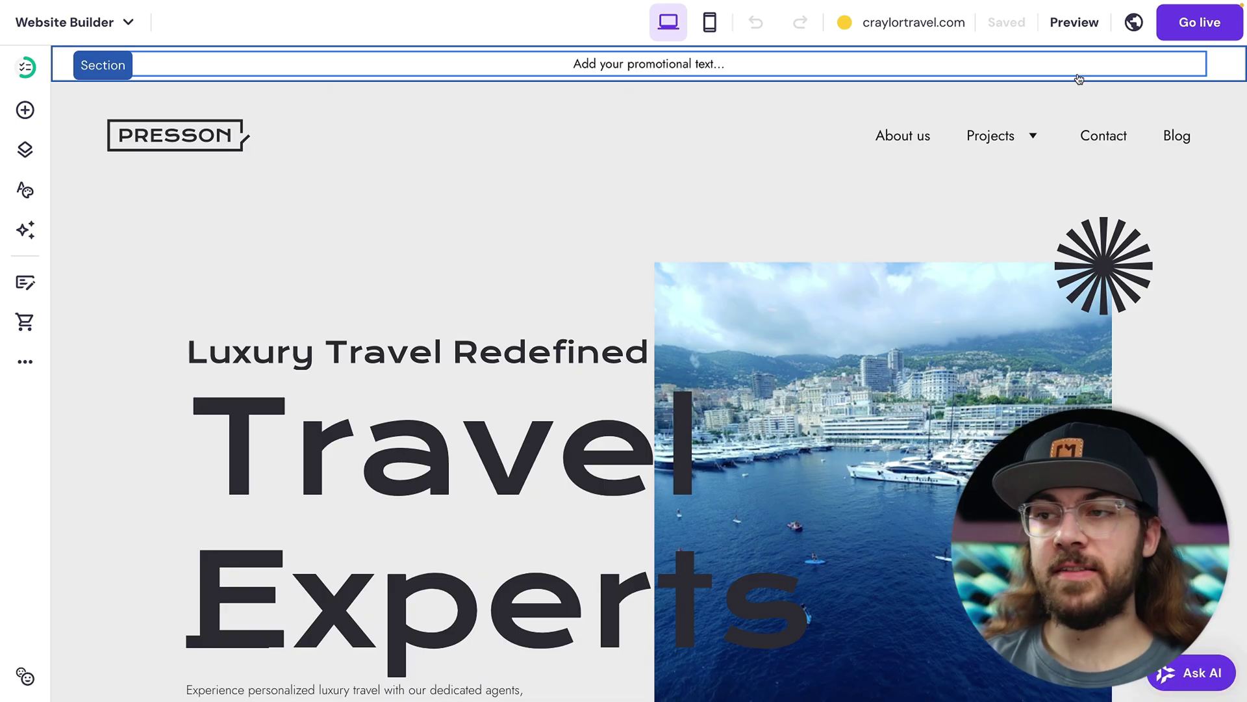
pyautogui.click(1227, 28)
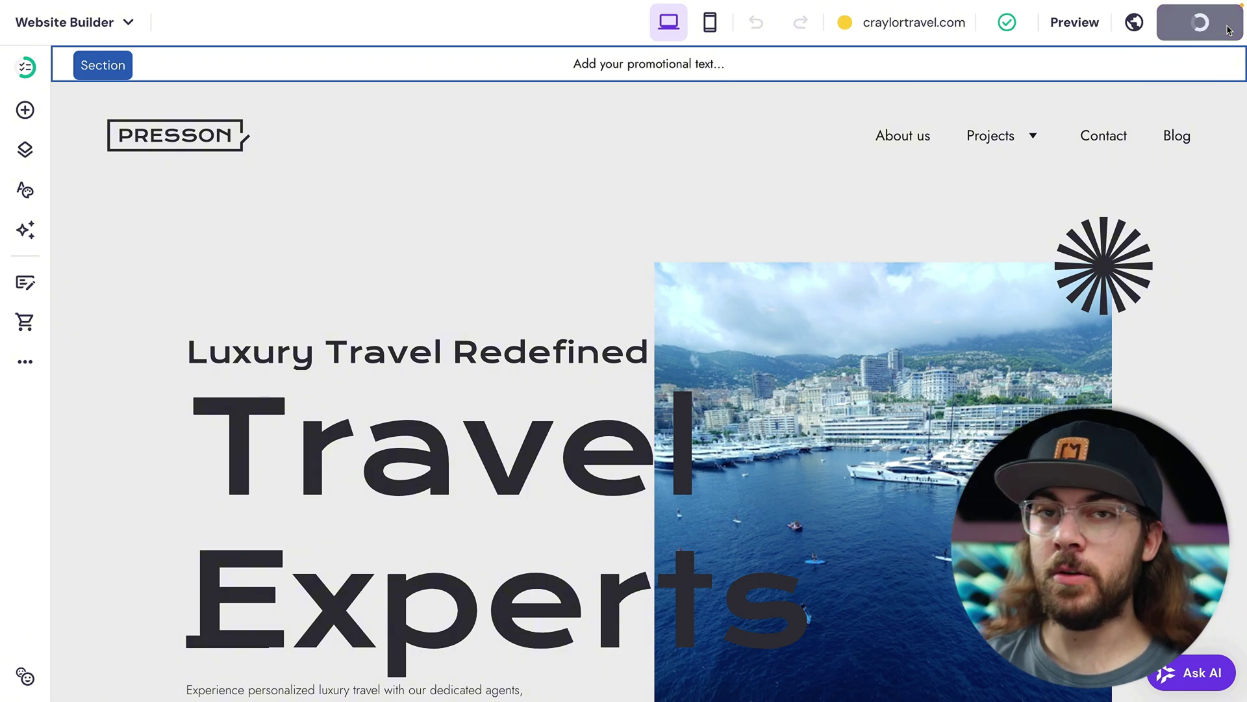